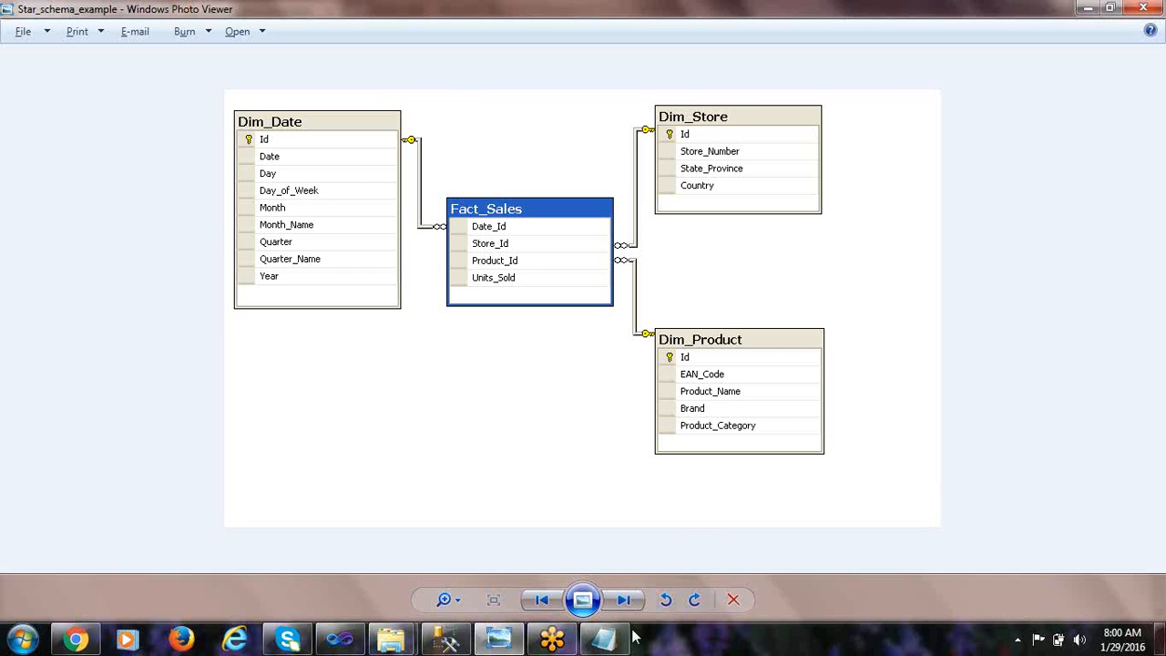
- View the snowflake schema diagram and return to the star schema example
left_click(624, 601)
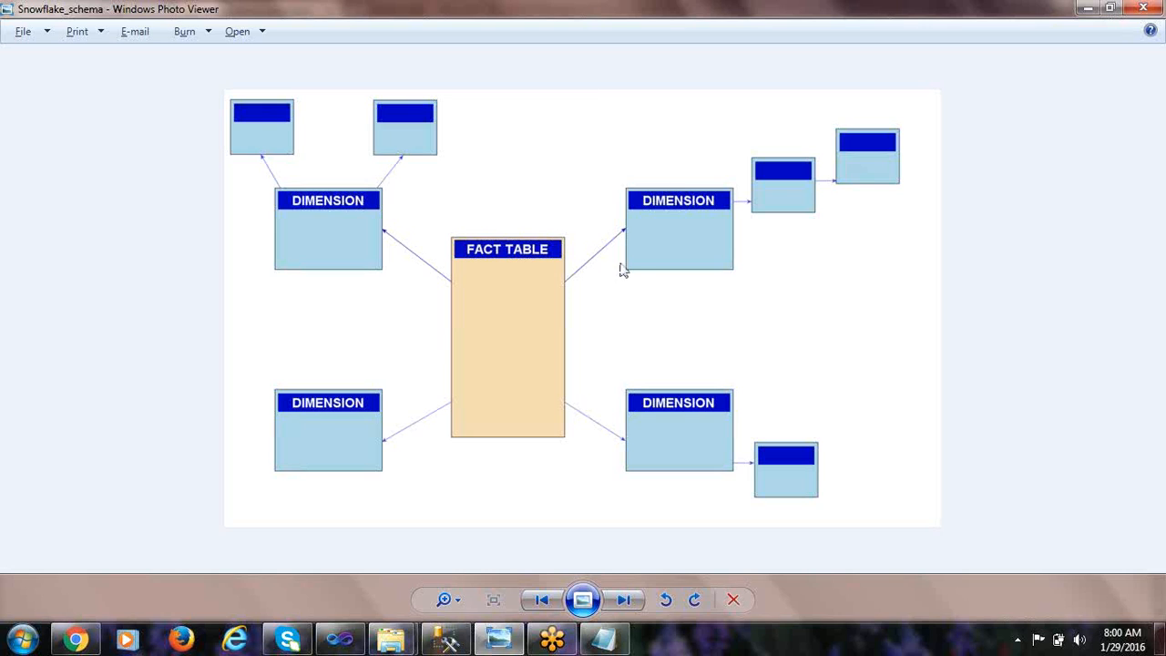
key("Right")
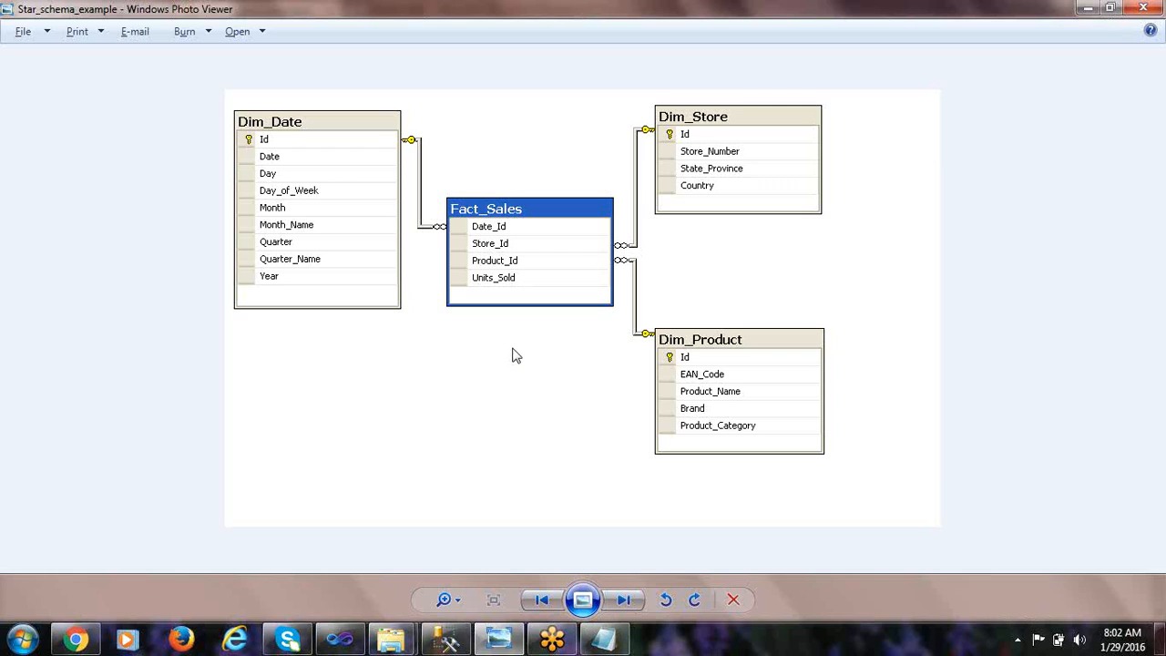
- Switch to Visual Studio and start a new Analysis Services multidimensional project located in the PACKAGES\SSAS folder
left_click(360, 637)
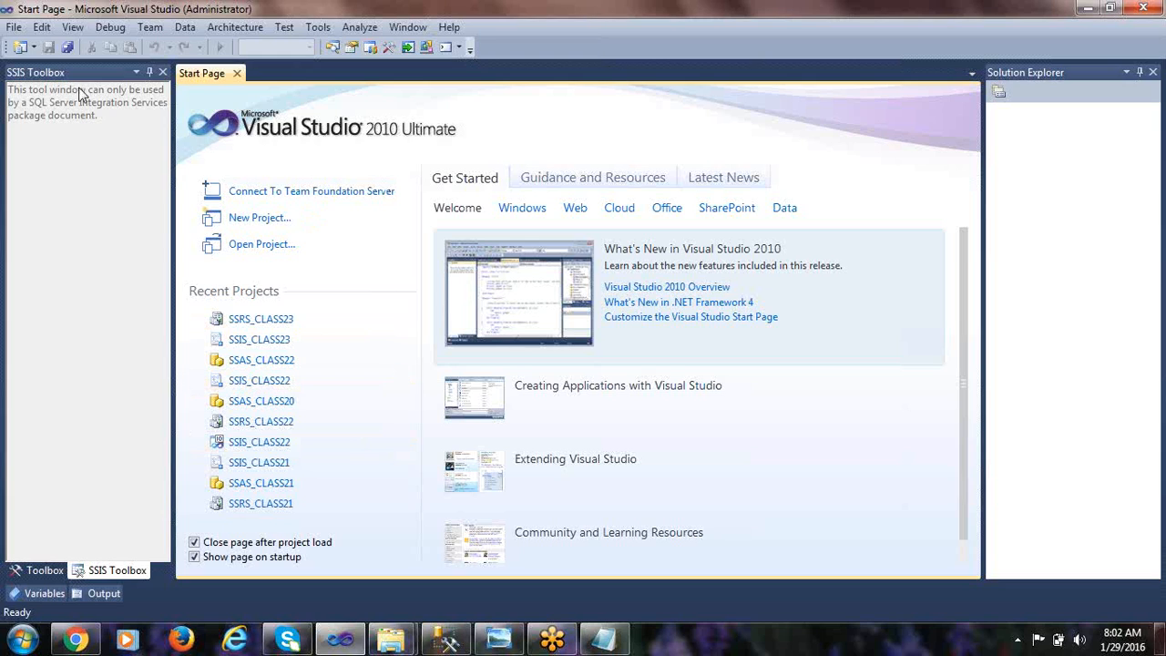
left_click(253, 219)
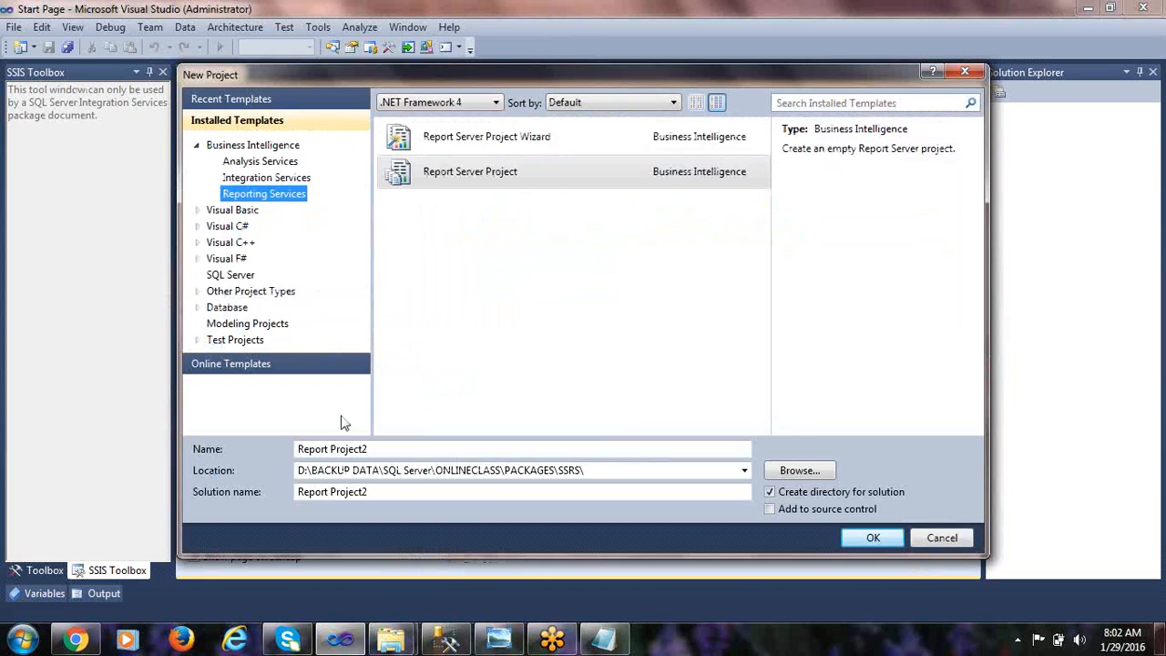
left_click(251, 164)
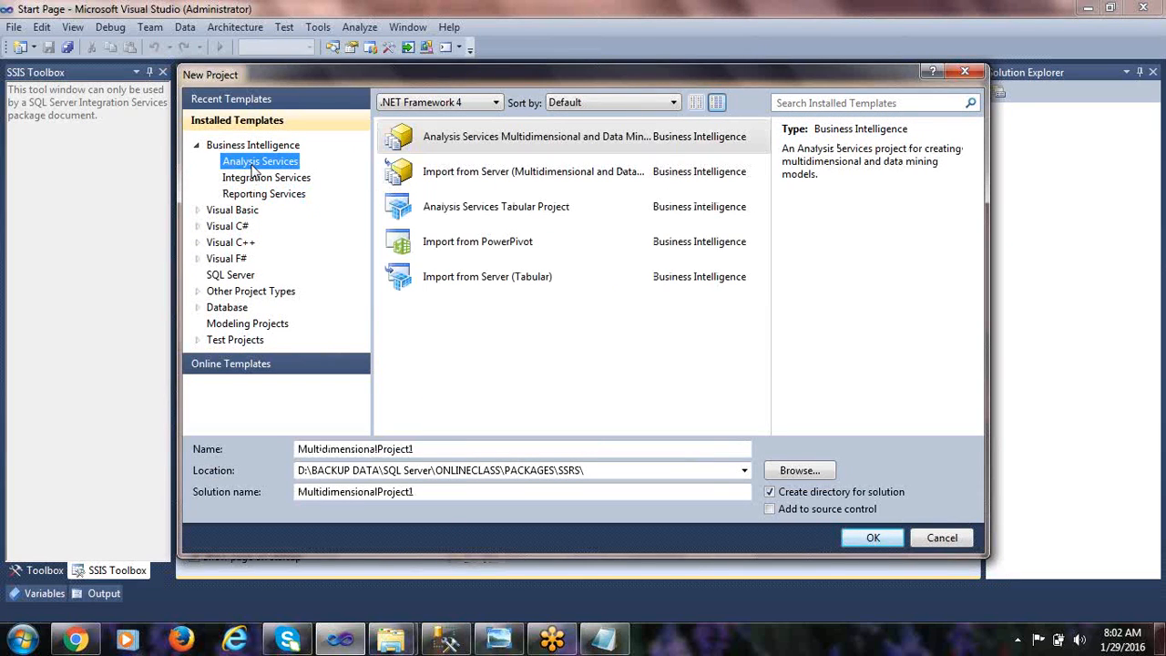
left_click(793, 469)
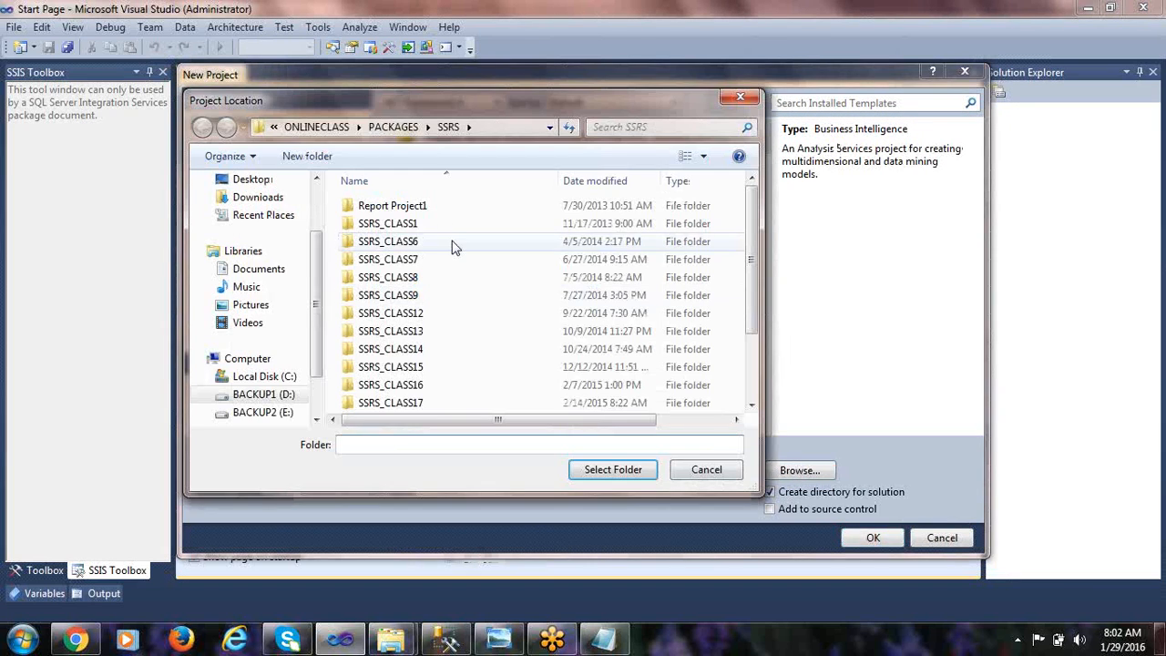
left_click(393, 128)
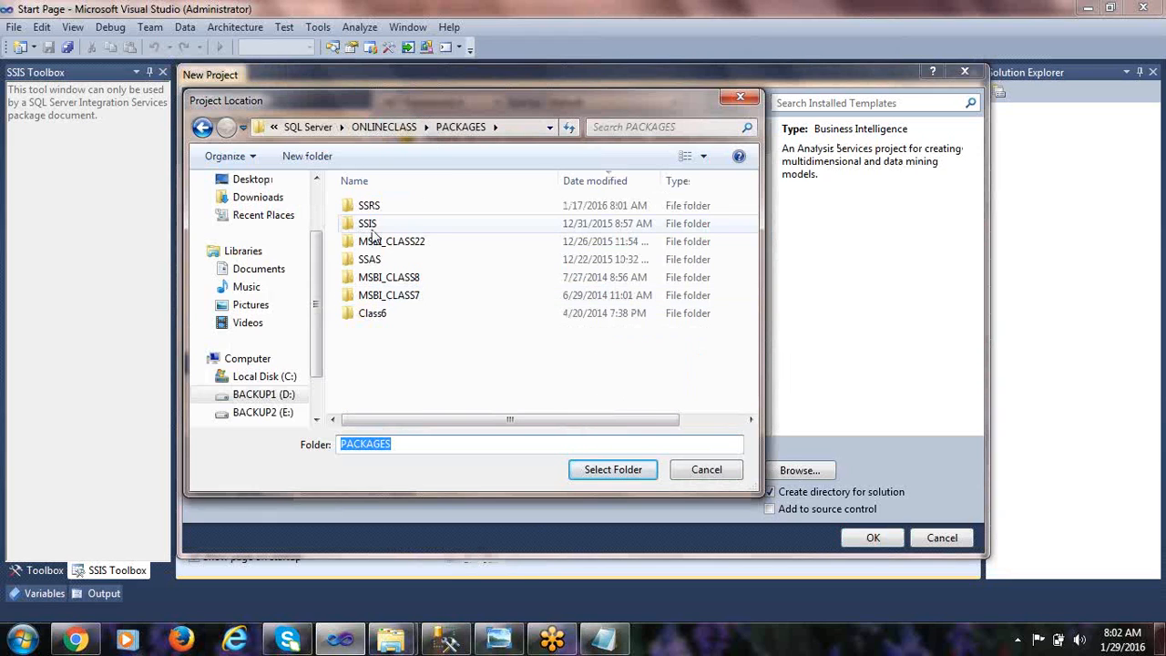
double_click(370, 260)
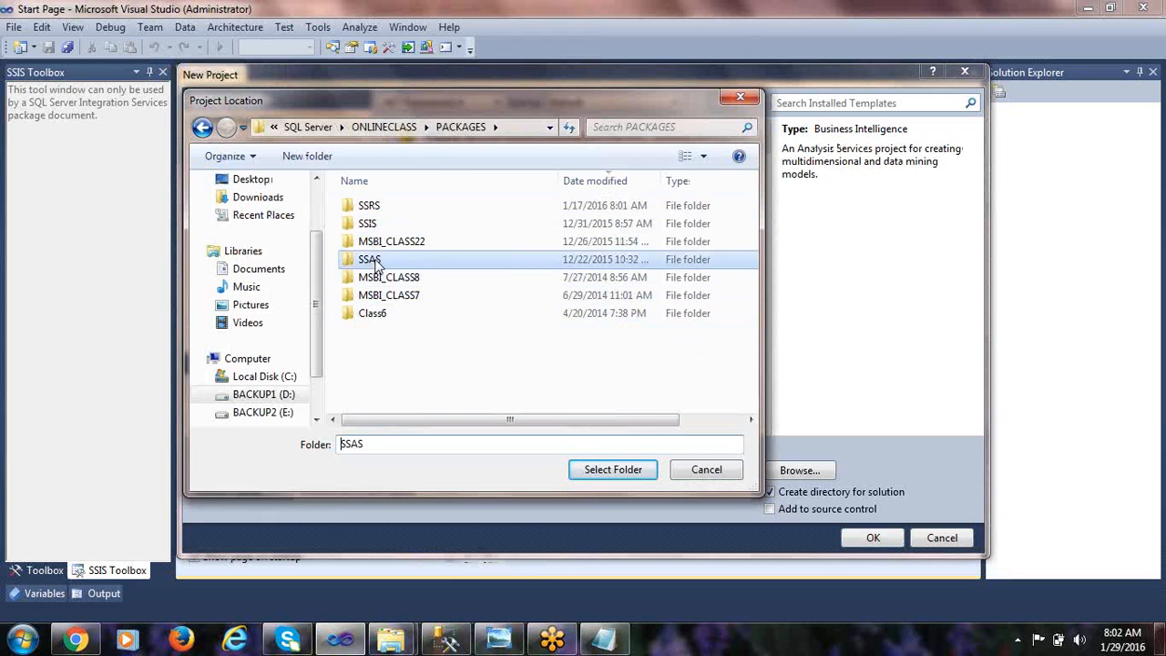
left_click(614, 471)
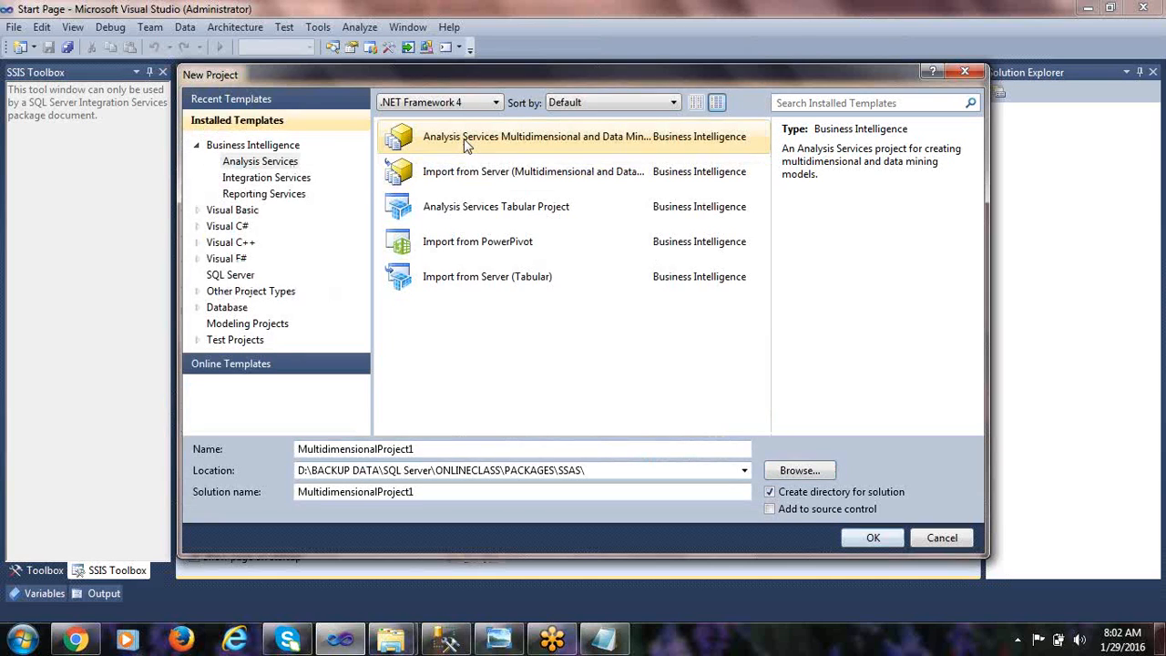
- Name the project SSAS_CLASS23 and create it
double_click(419, 450)
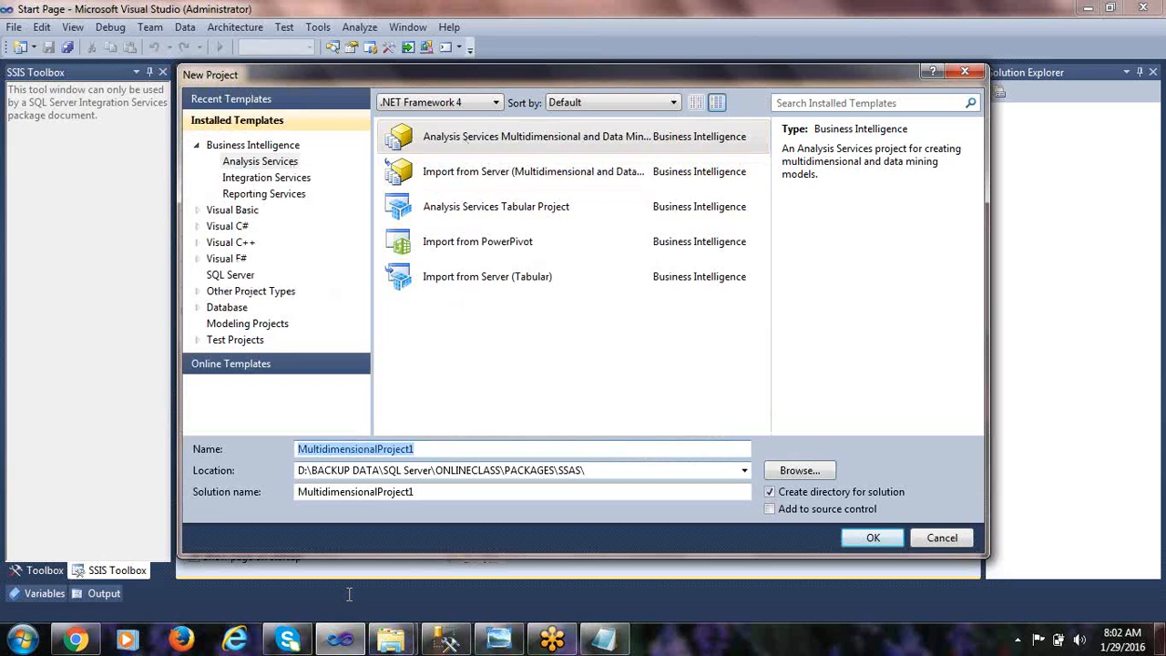
type("SSAS")
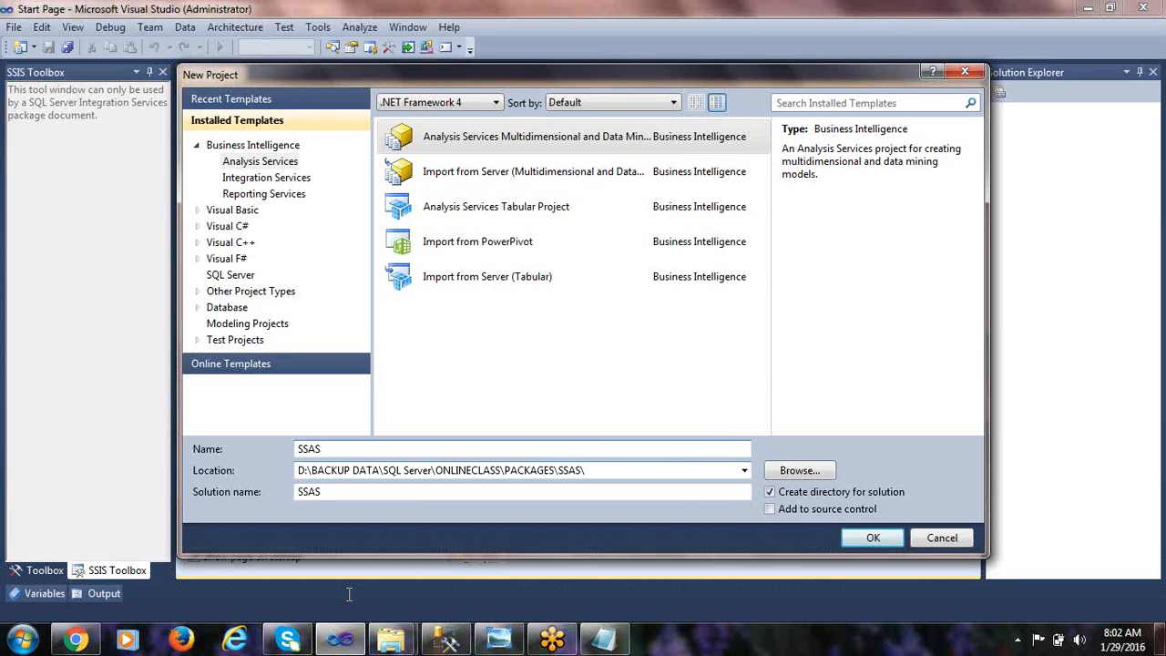
type("_CLASS23")
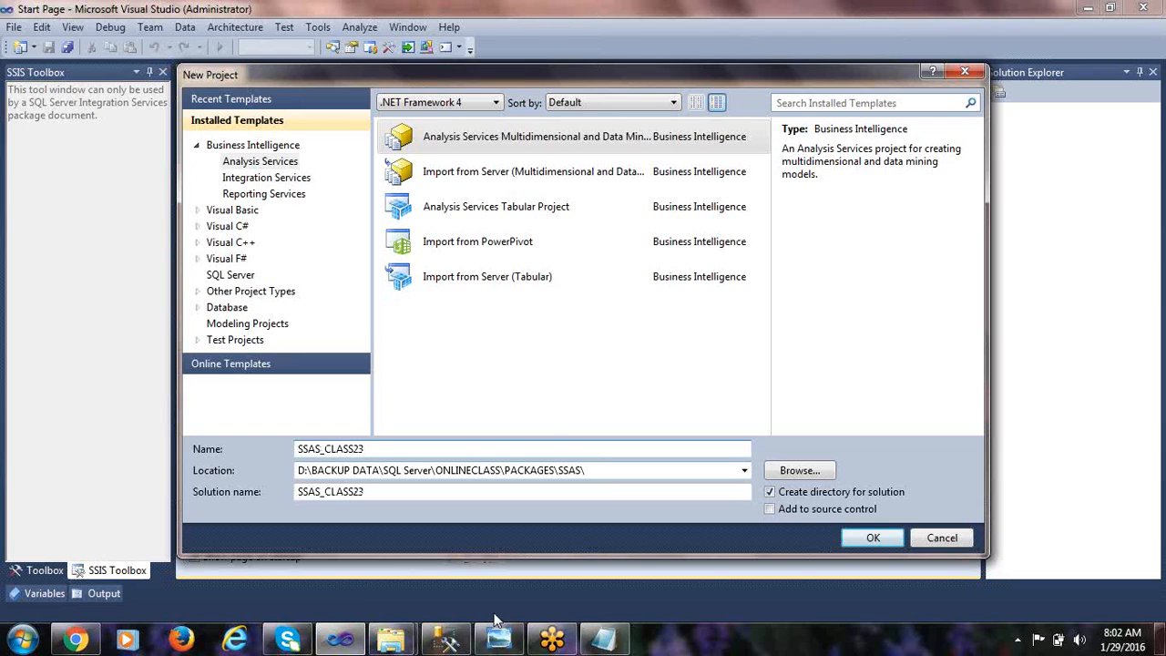
left_click(870, 539)
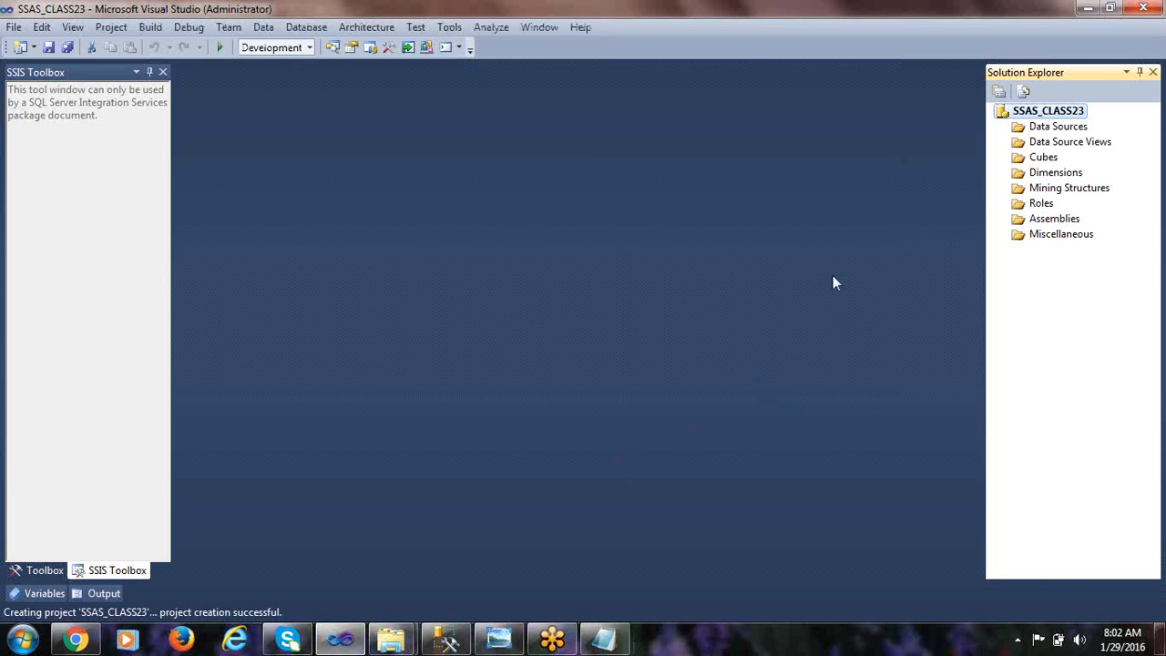
left_click(1070, 131)
left_click(1072, 144)
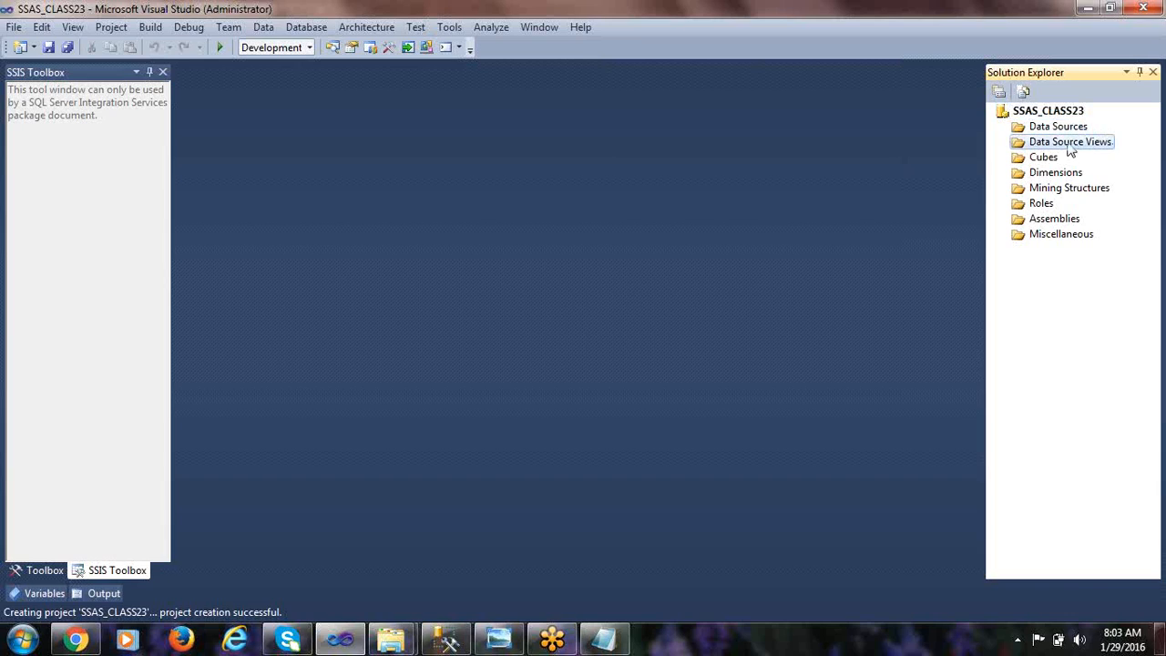
left_click(1051, 158)
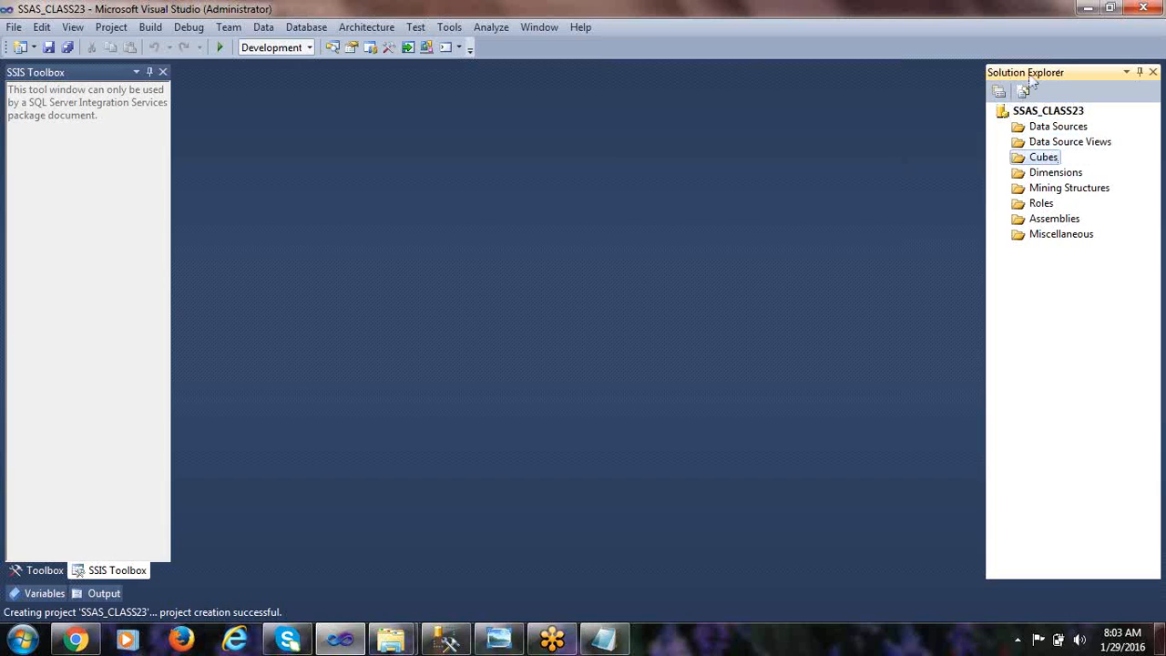
- Start a new data source for the project and select the existing AdventureWorksDW2012 connection that uses the SQLNCLI11.1 provider
left_click(1062, 128)
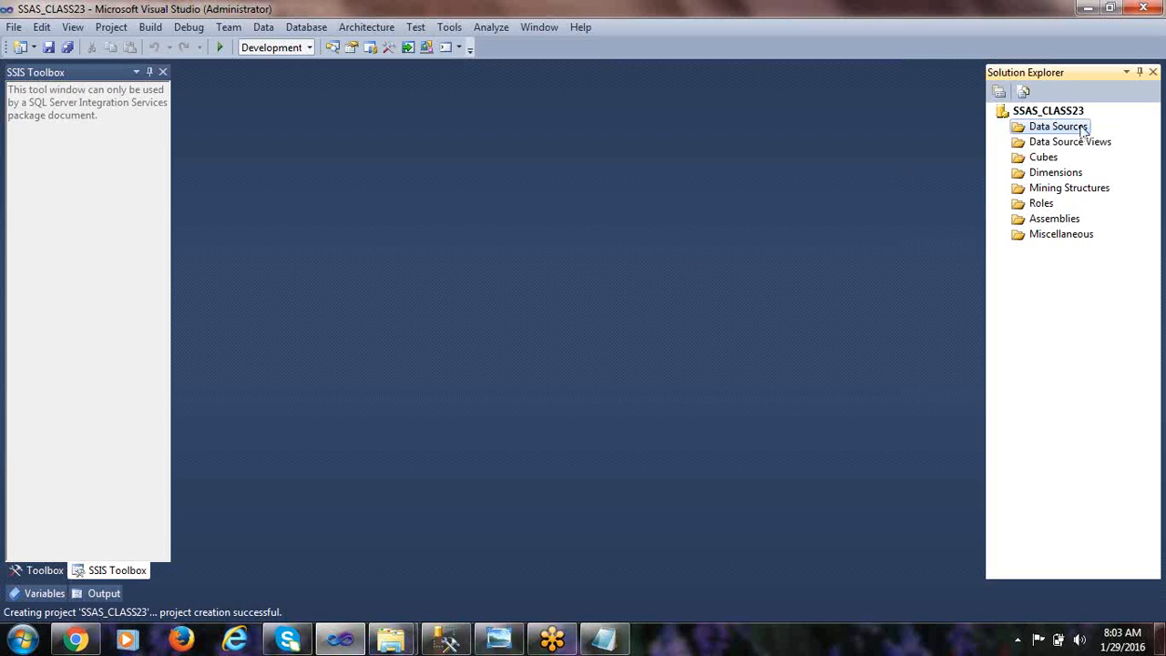
right_click(1081, 128)
left_click(934, 142)
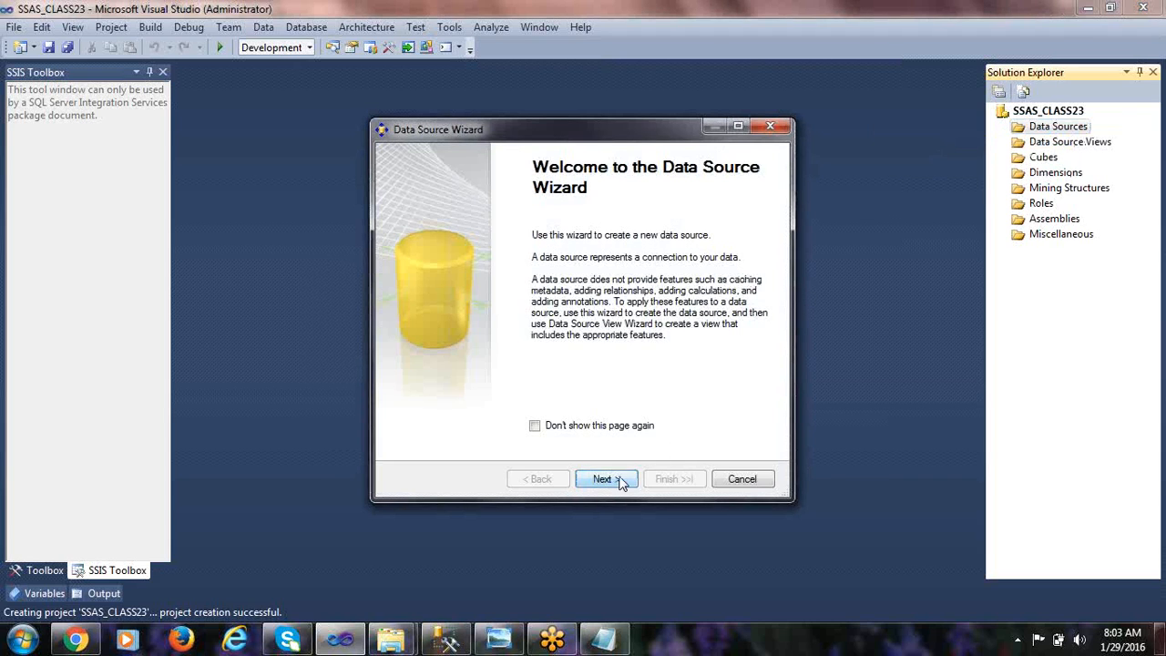
left_click(618, 475)
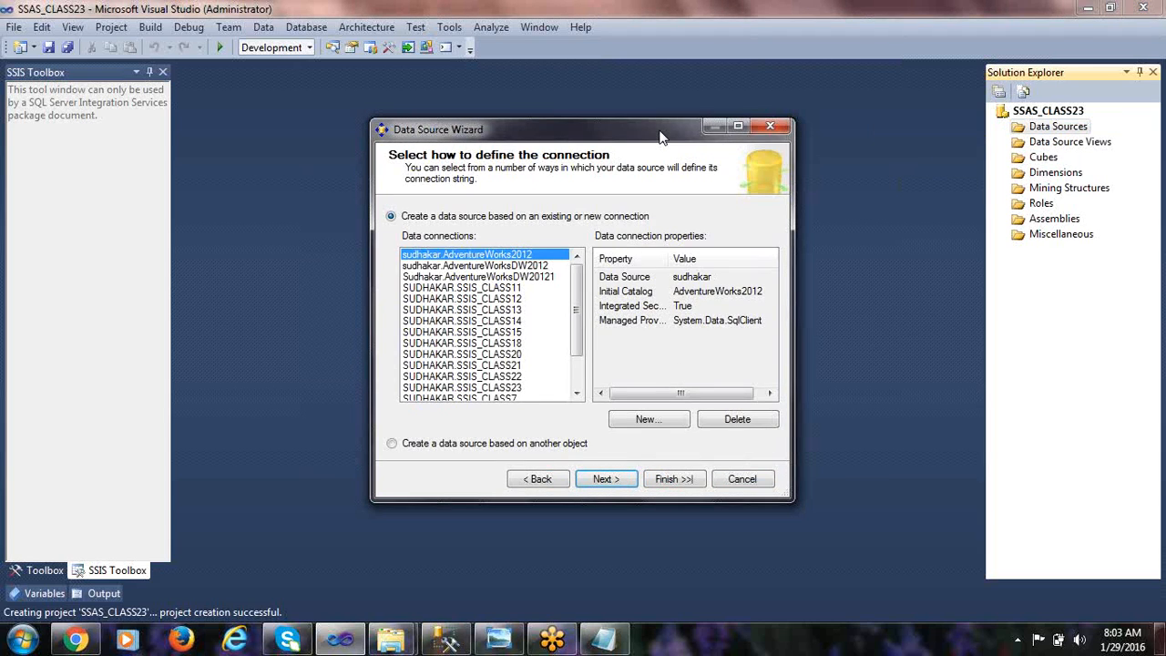
left_click(739, 126)
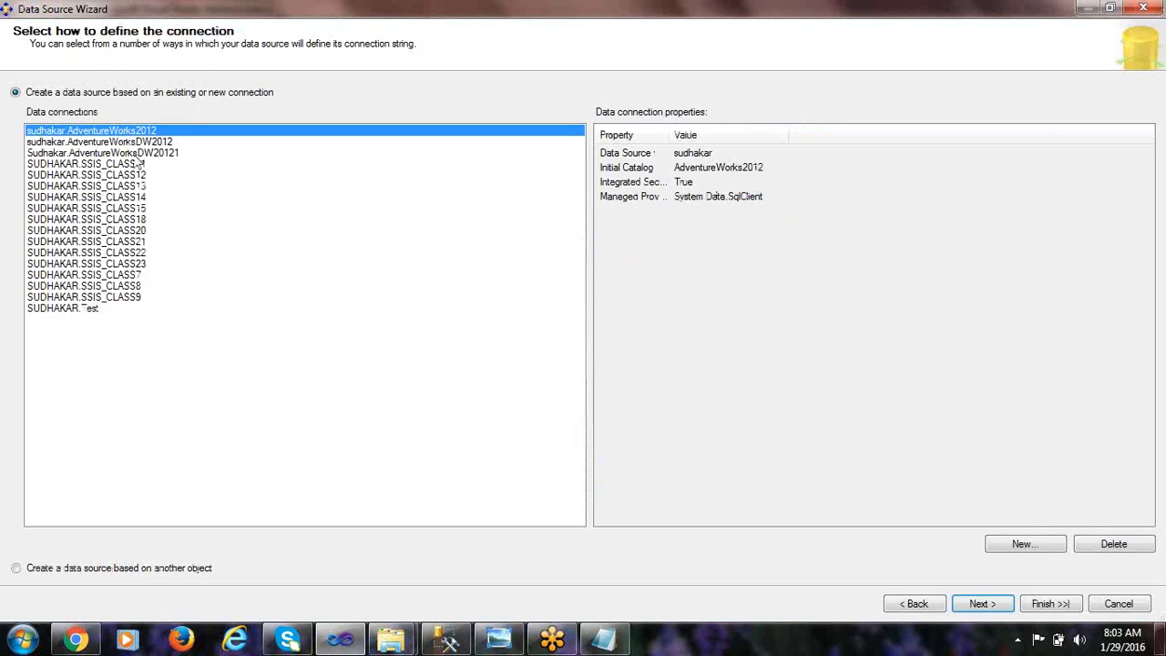
left_click(138, 143)
left_click(141, 153)
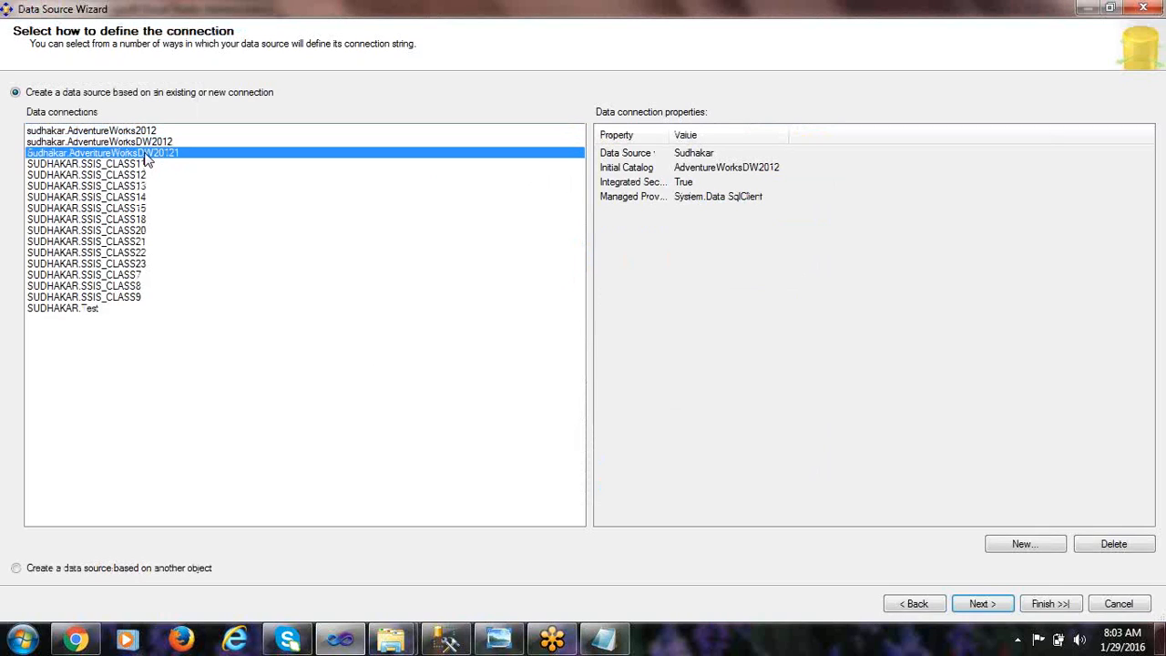
left_click(151, 144)
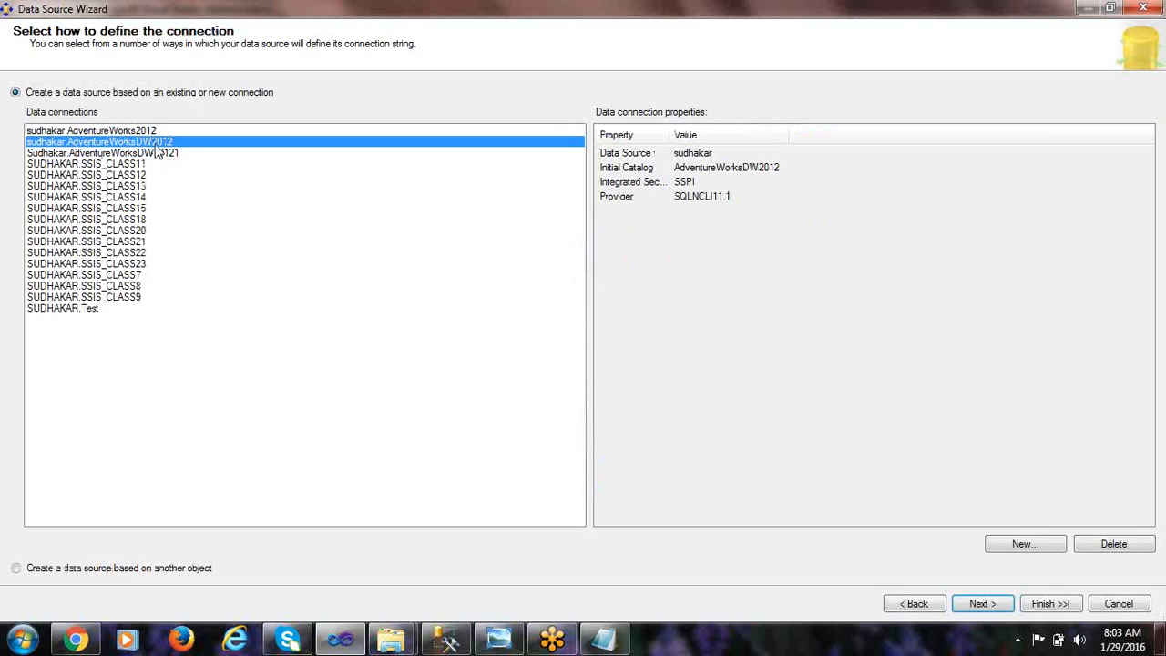
left_click(1016, 544)
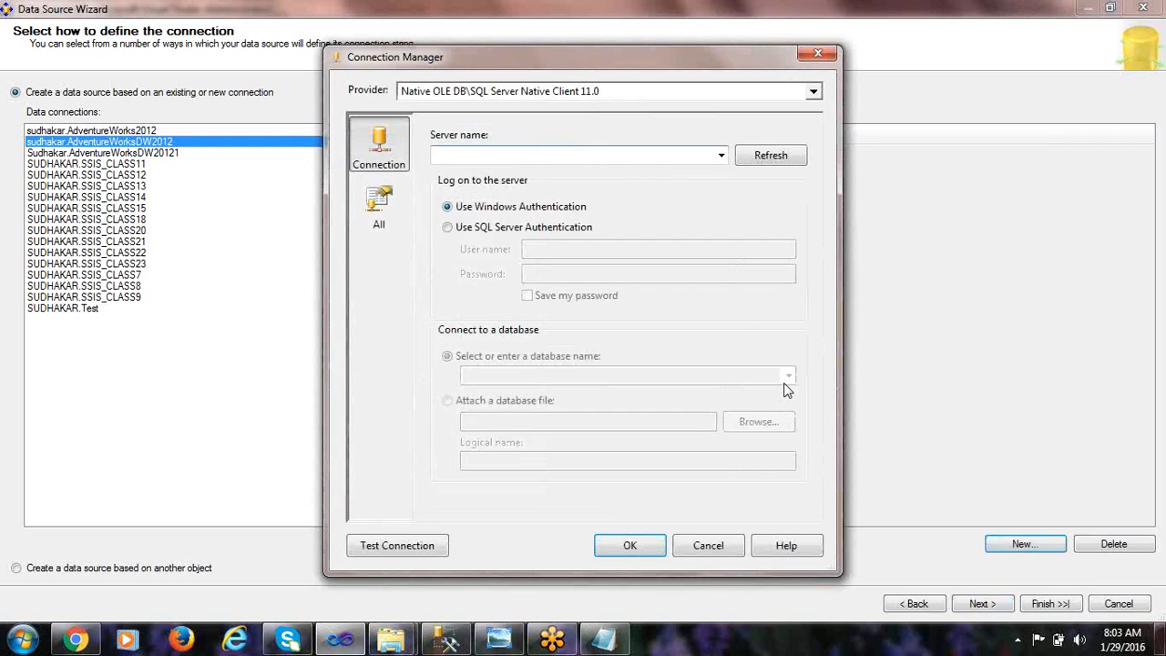
type("S")
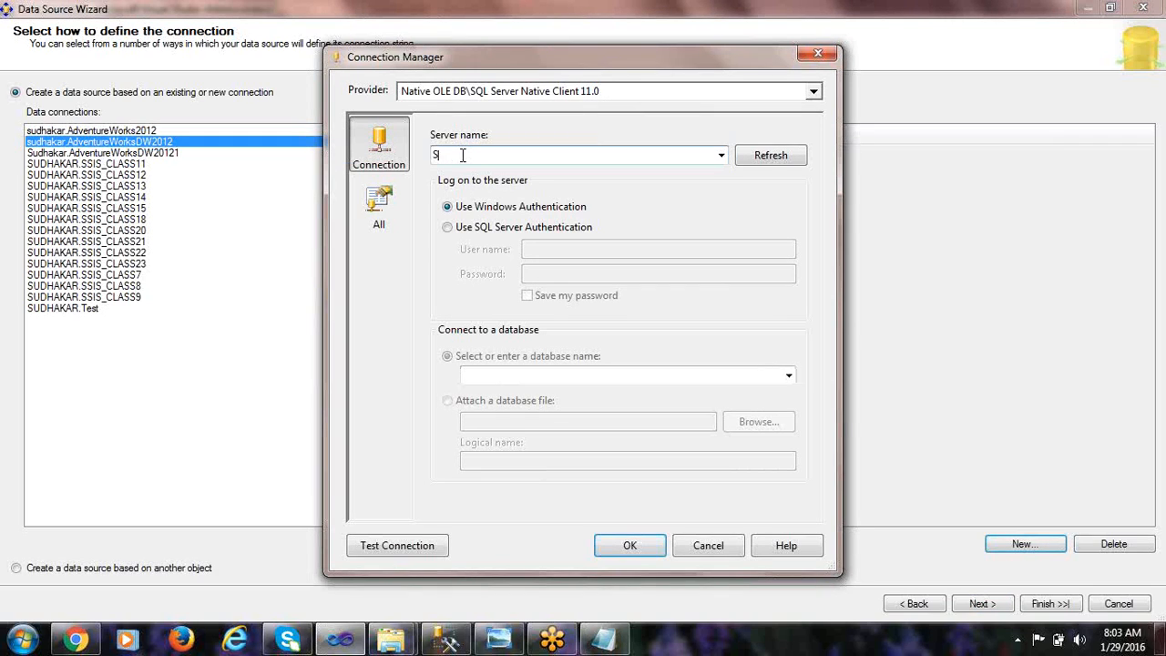
type("UDHAKAR")
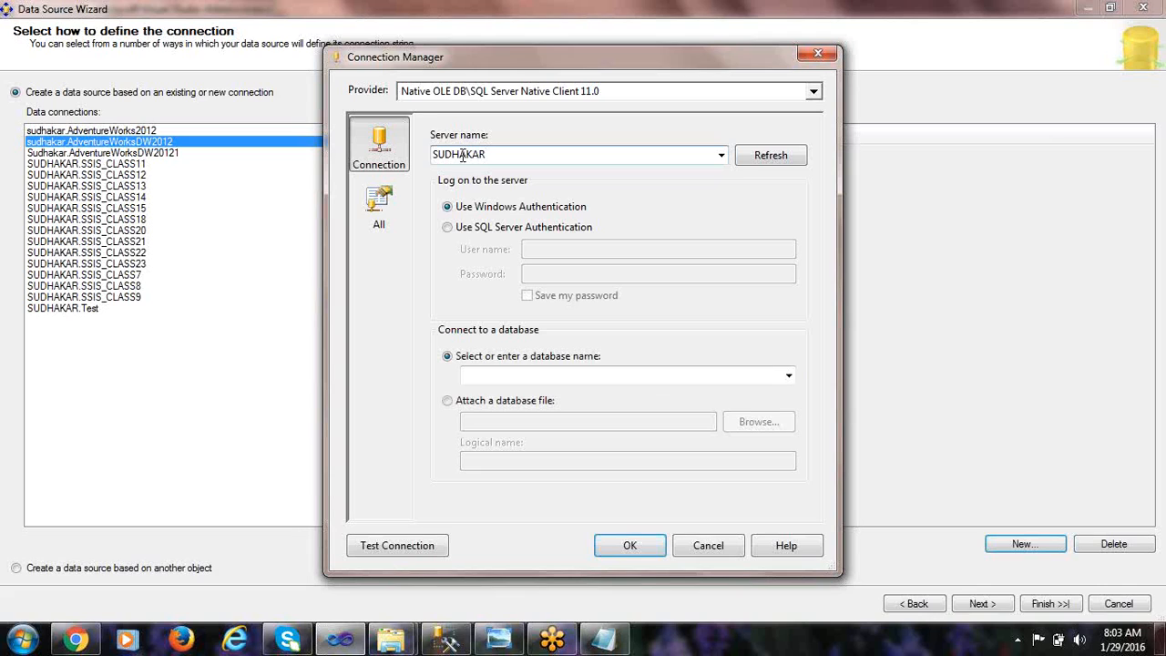
left_click(788, 376)
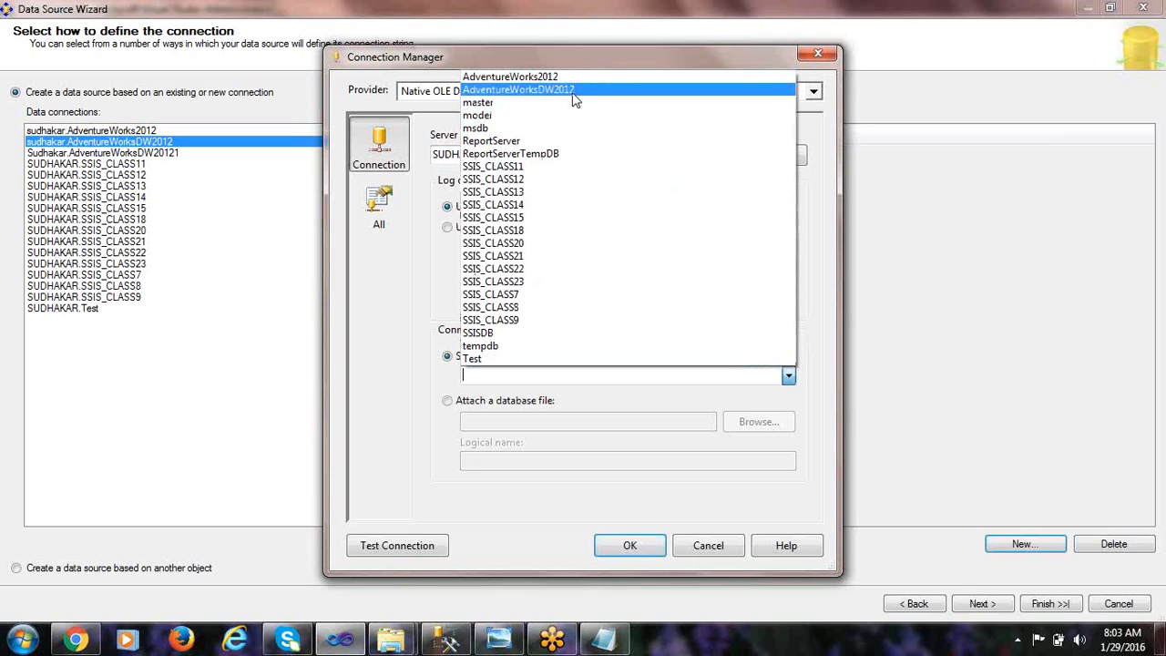
left_click(563, 483)
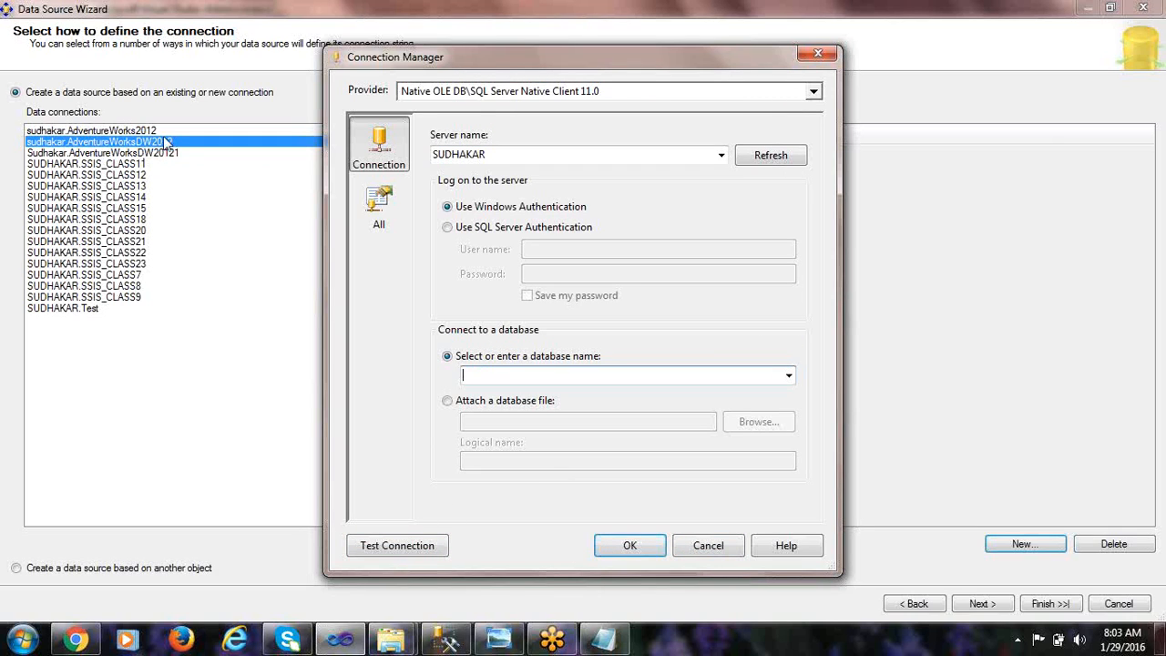
left_click(711, 550)
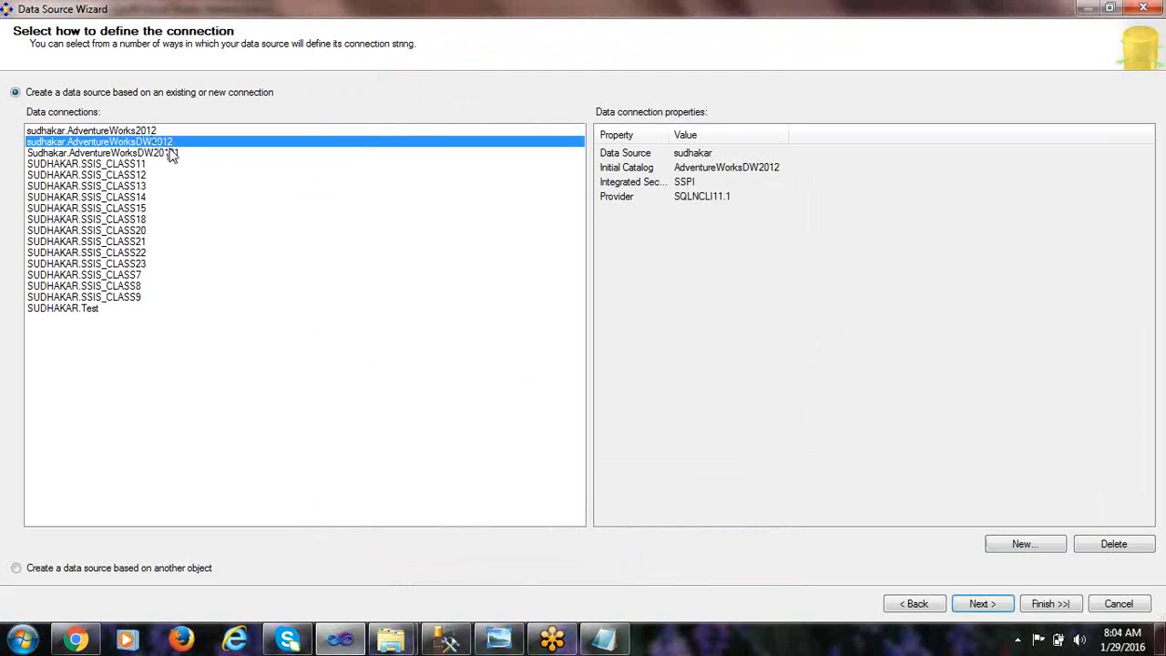
- Continue with the selected connection and set the data source's impersonation to use the service account
left_click(968, 605)
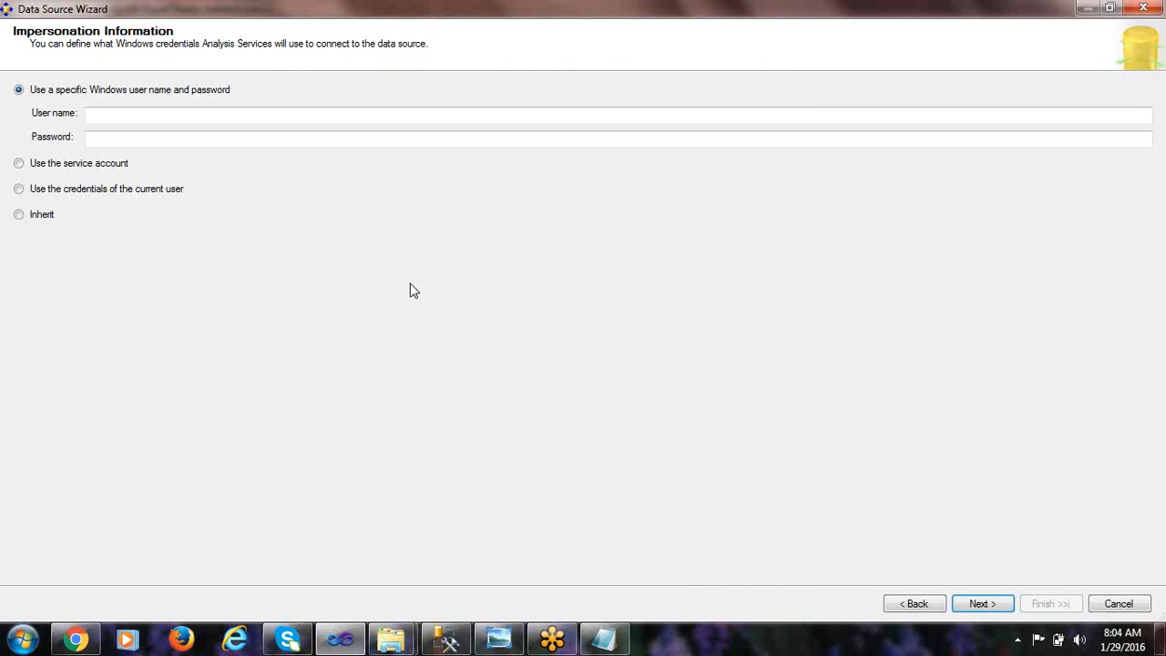
double_click(350, 10)
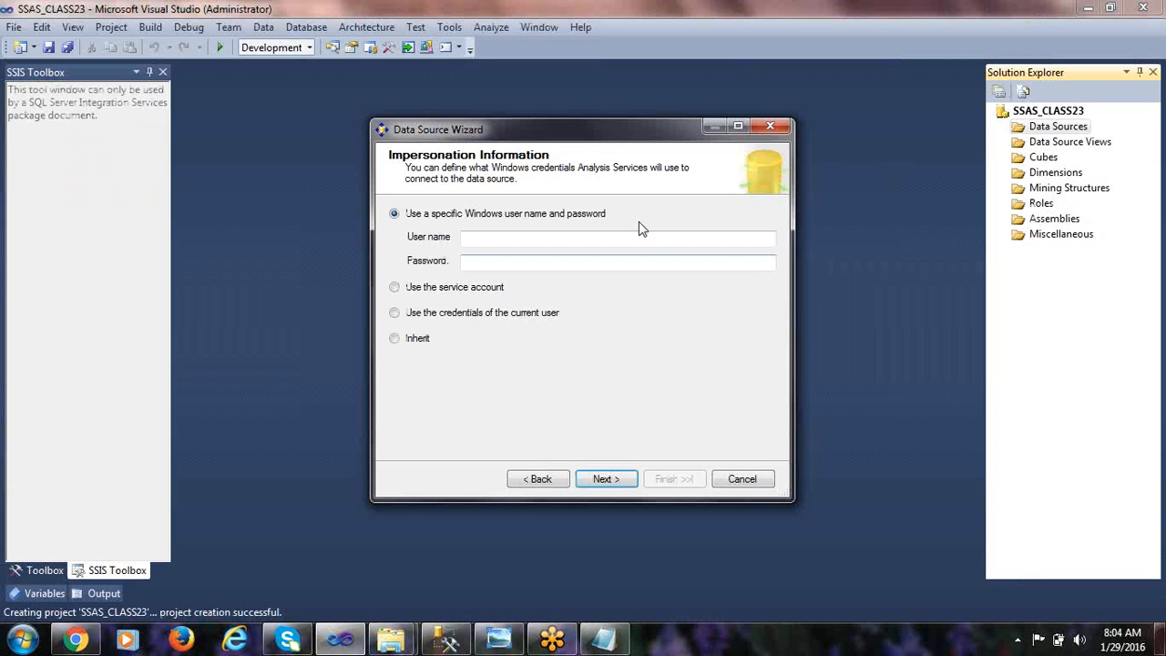
left_click(394, 288)
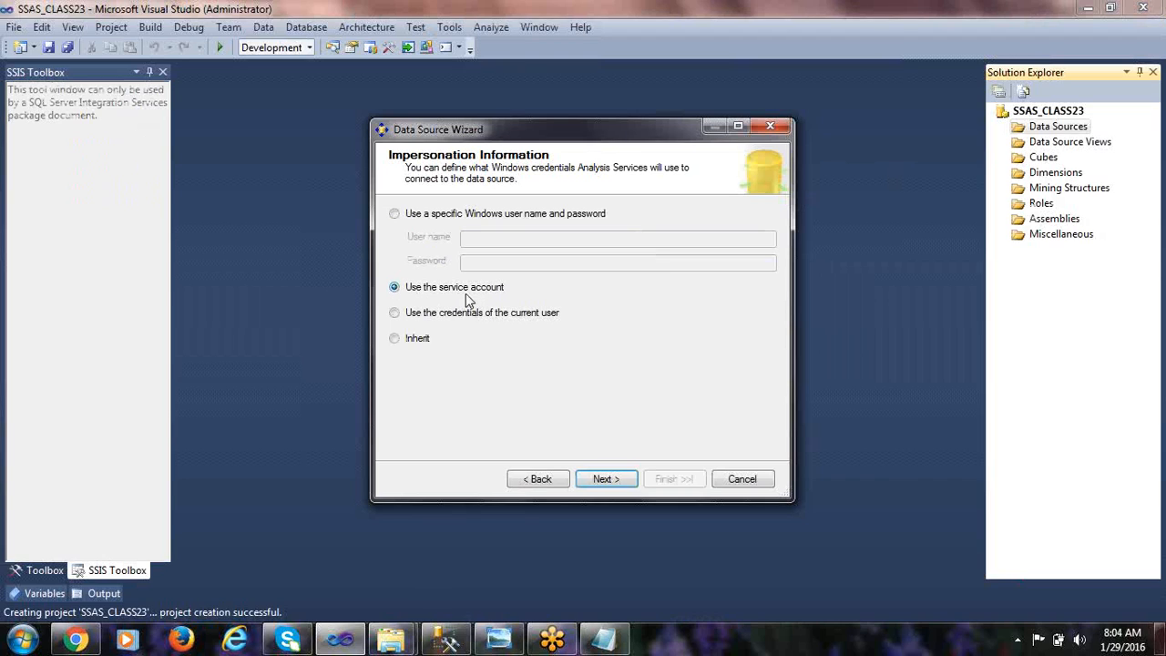
left_click(619, 478)
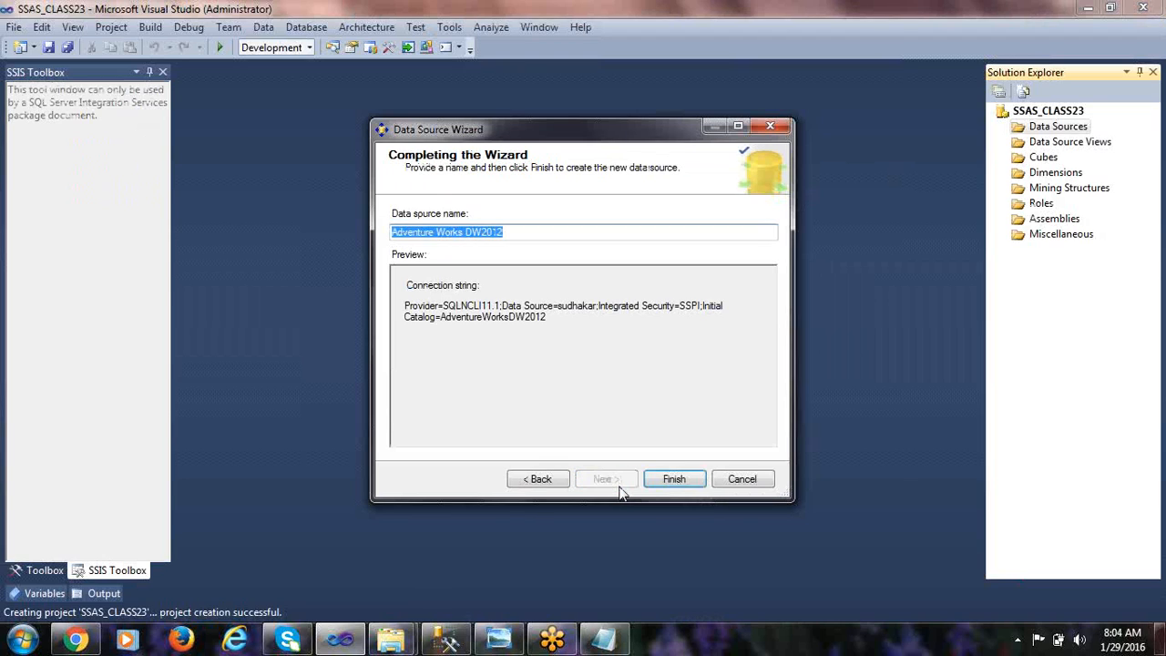
- Create the data source under the name Adventure Works DW2012 and select it in the project
left_click(516, 231)
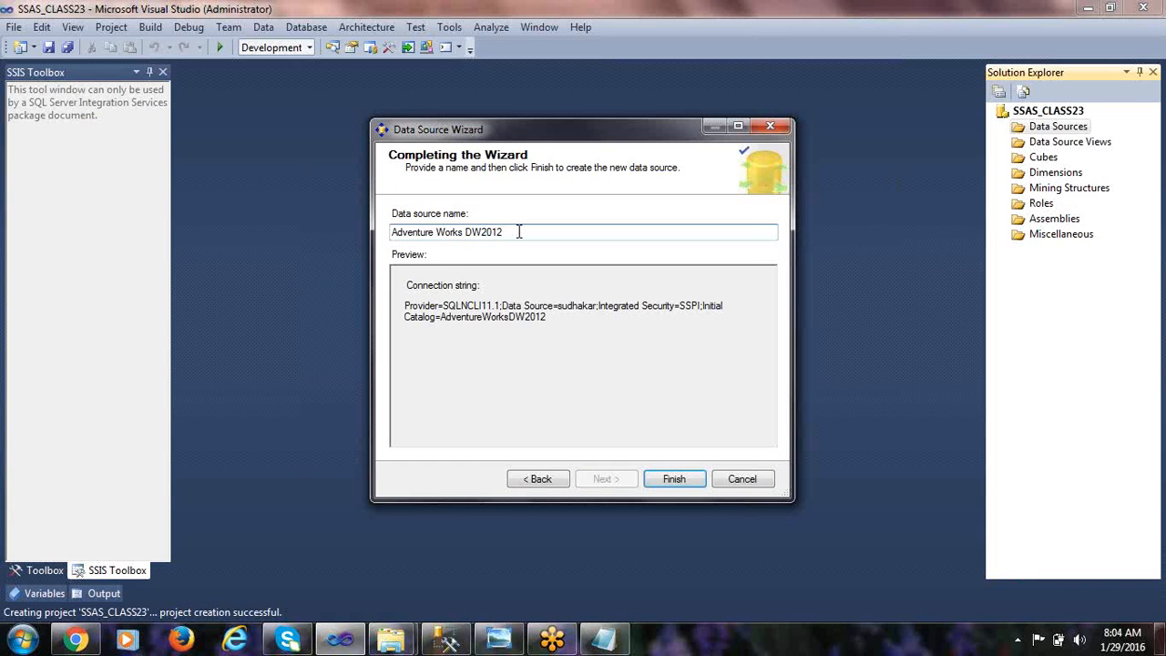
left_click_drag(523, 231, 321, 229)
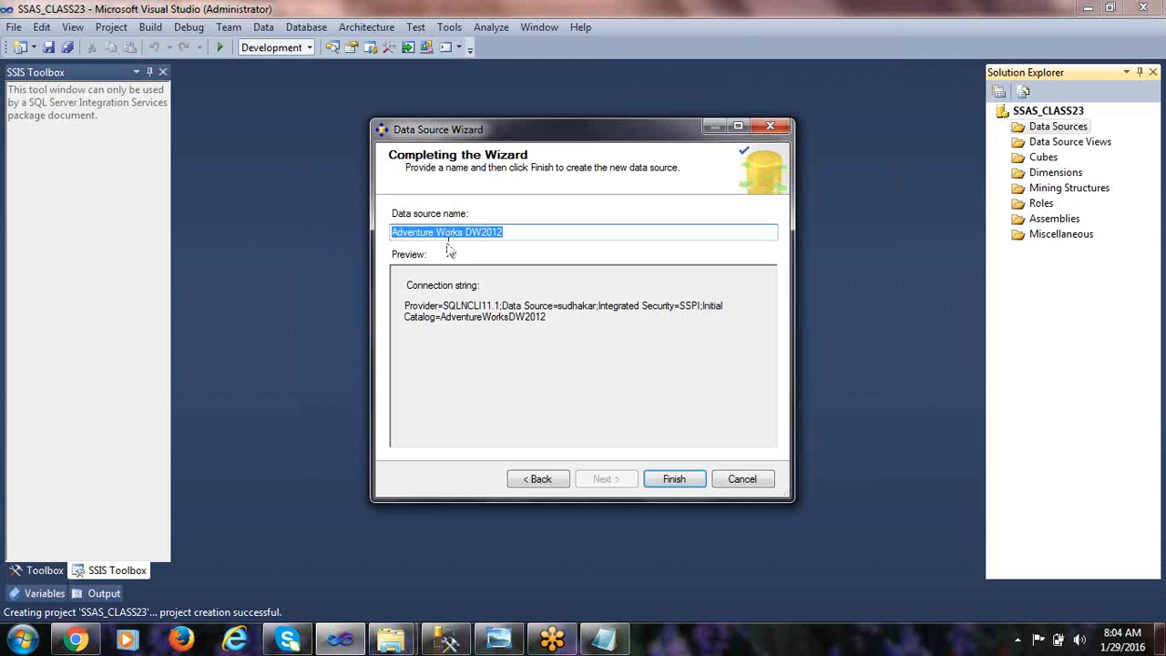
left_click(674, 480)
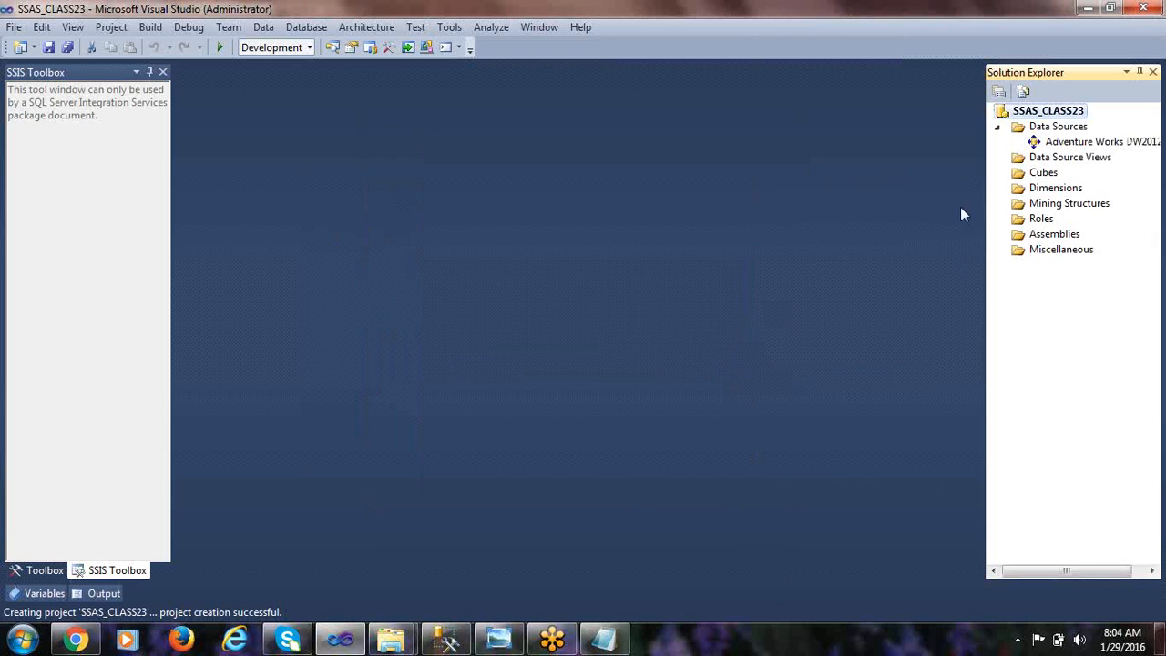
left_click(1086, 144)
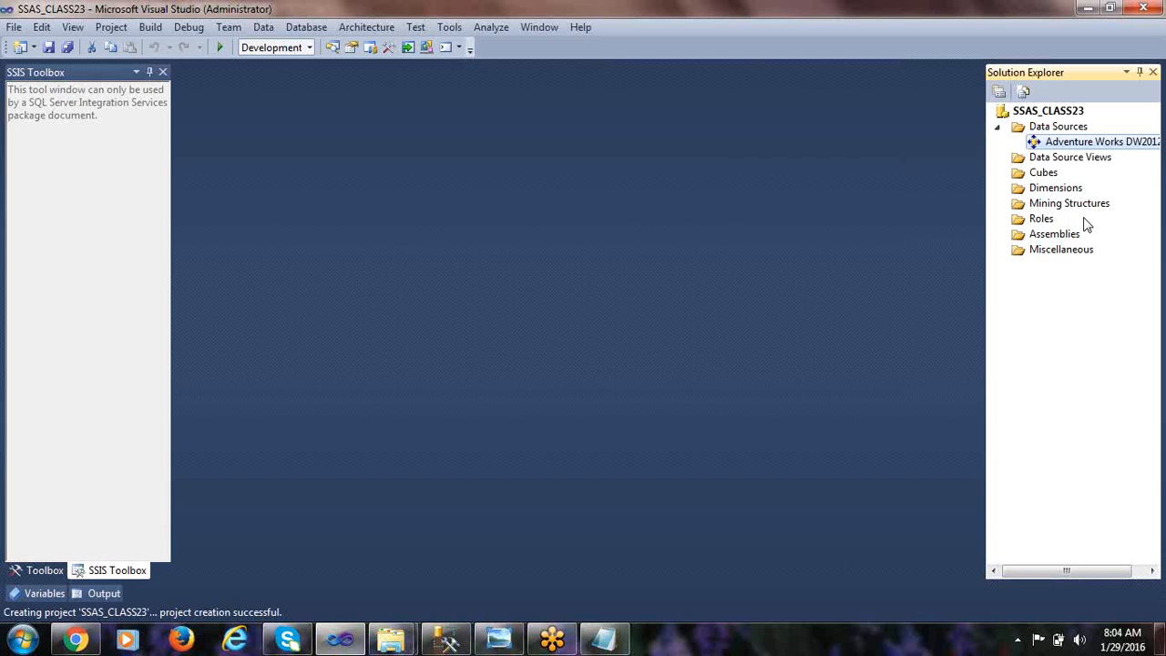
- Check the star schema diagram in Windows Photo Viewer, then start a new data source view on Adventure Works DW2012 and maximize its table selection
left_click(1074, 160)
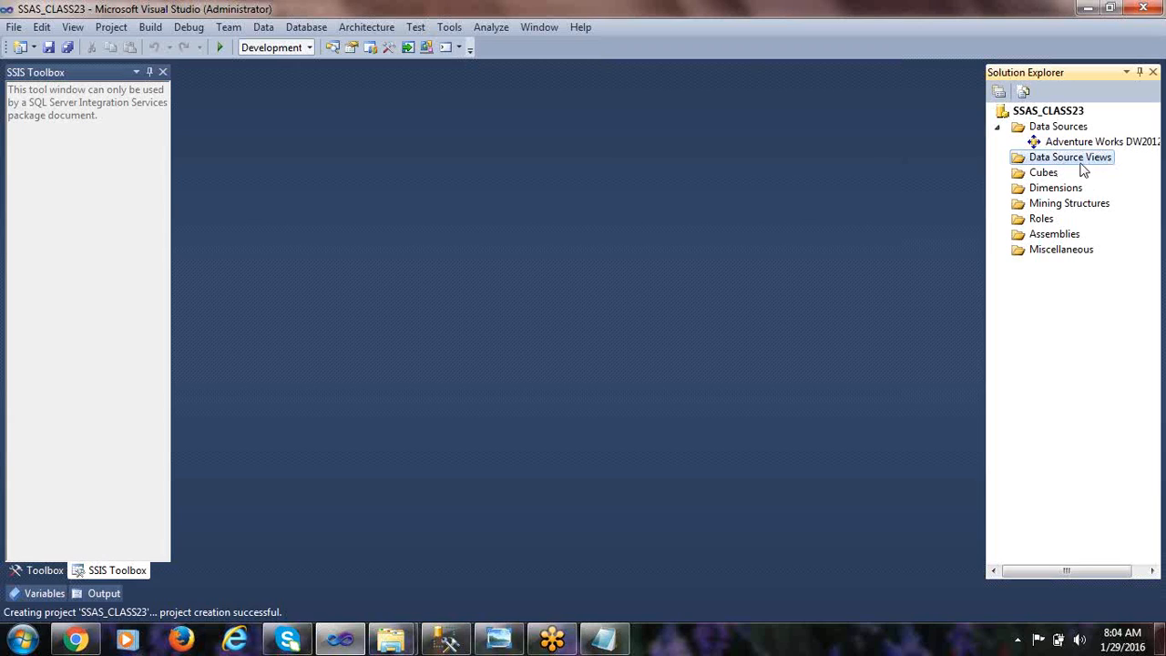
left_click(498, 640)
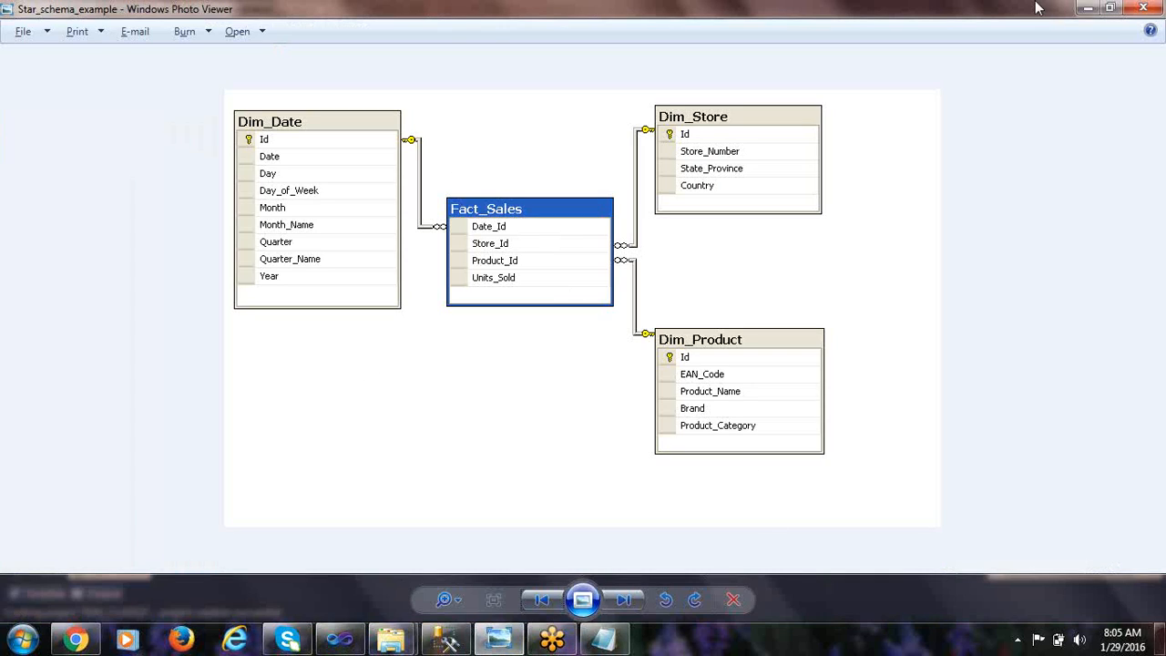
left_click(1087, 9)
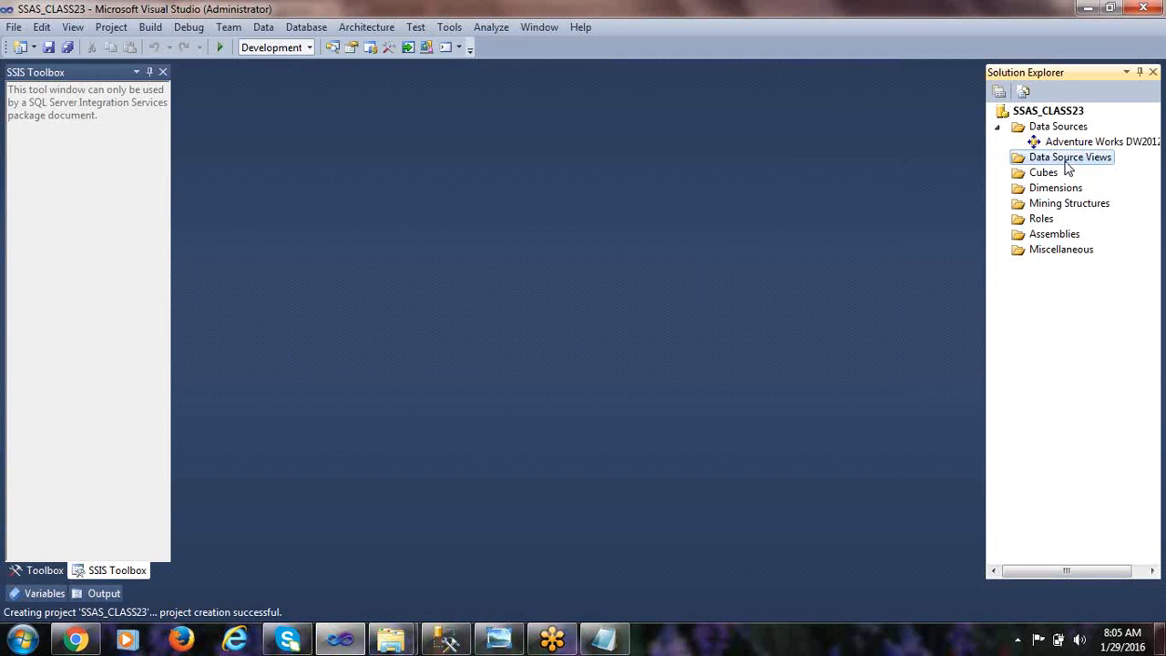
right_click(1068, 170)
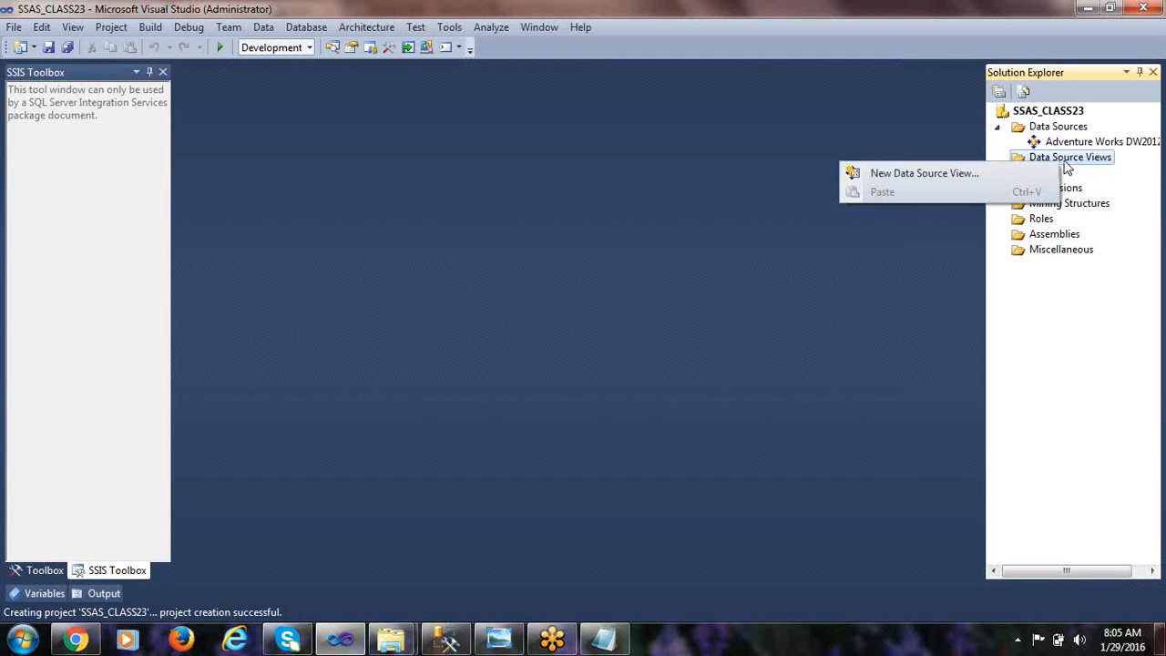
left_click(897, 174)
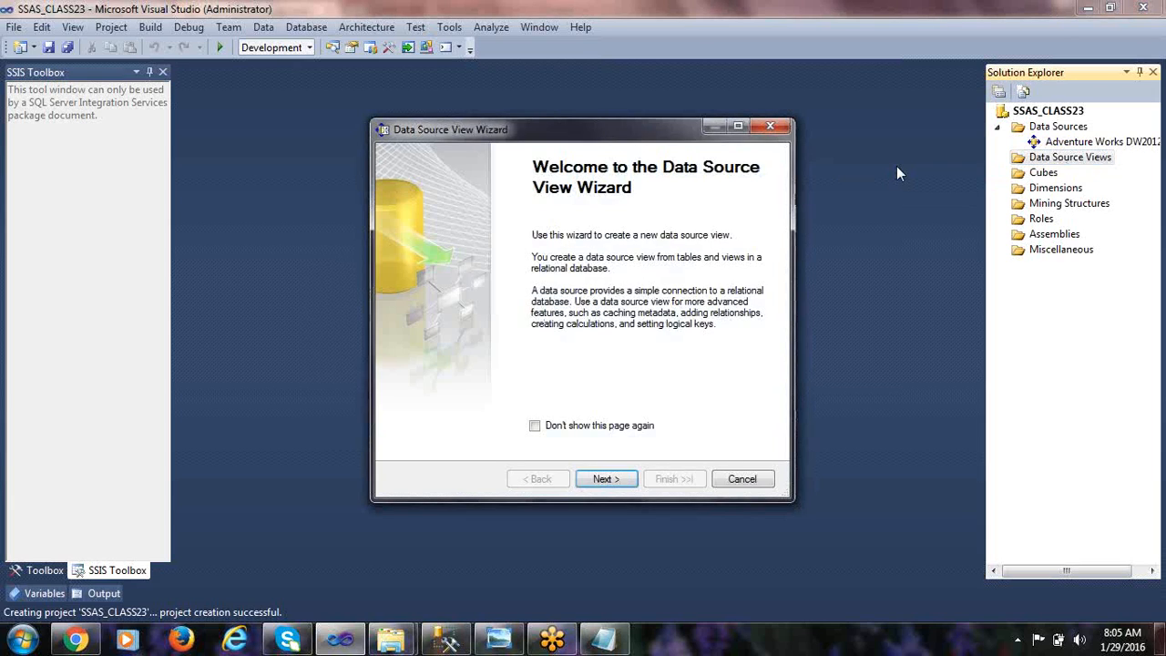
left_click(614, 486)
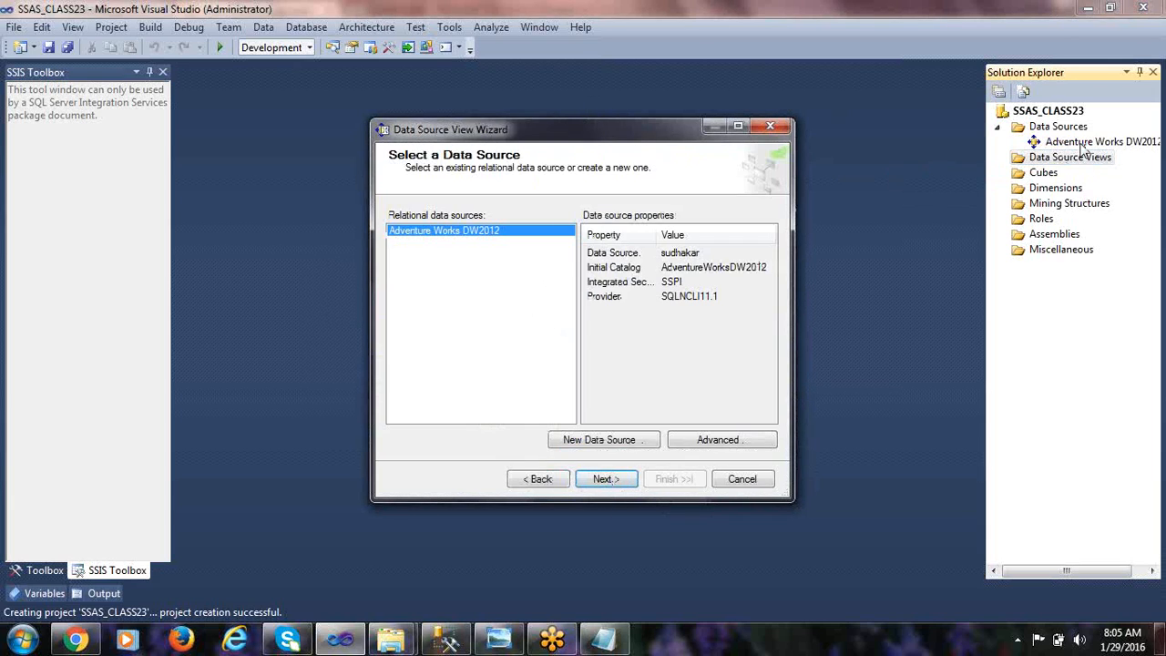
left_click_drag(513, 130, 418, 144)
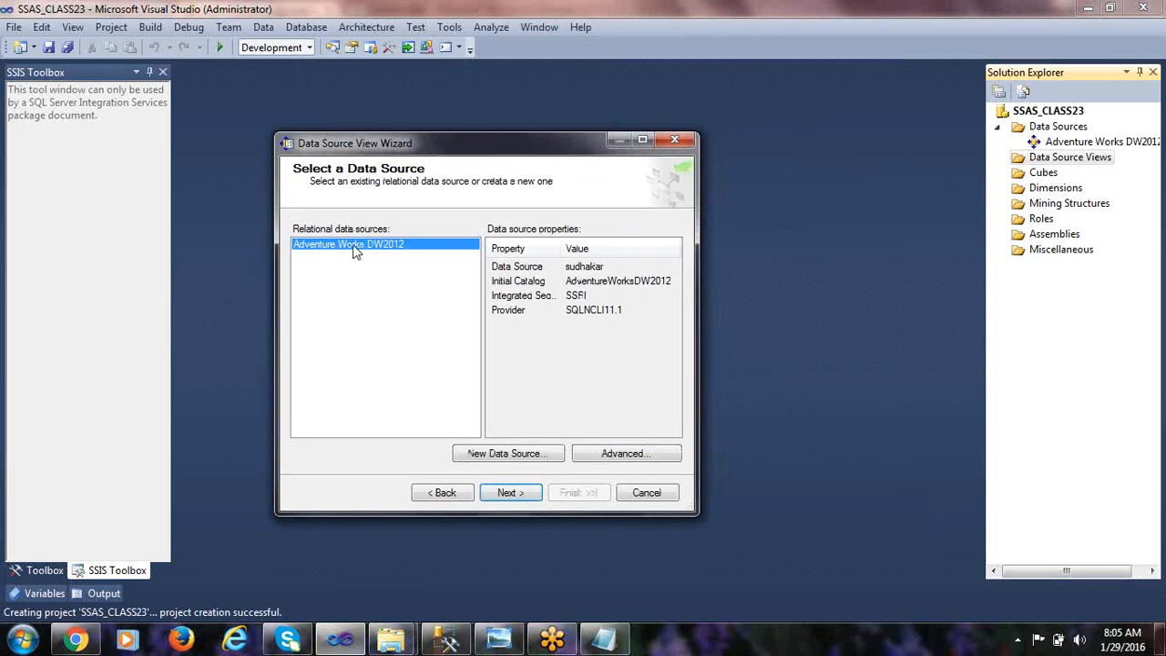
left_click(506, 493)
left_click(643, 124)
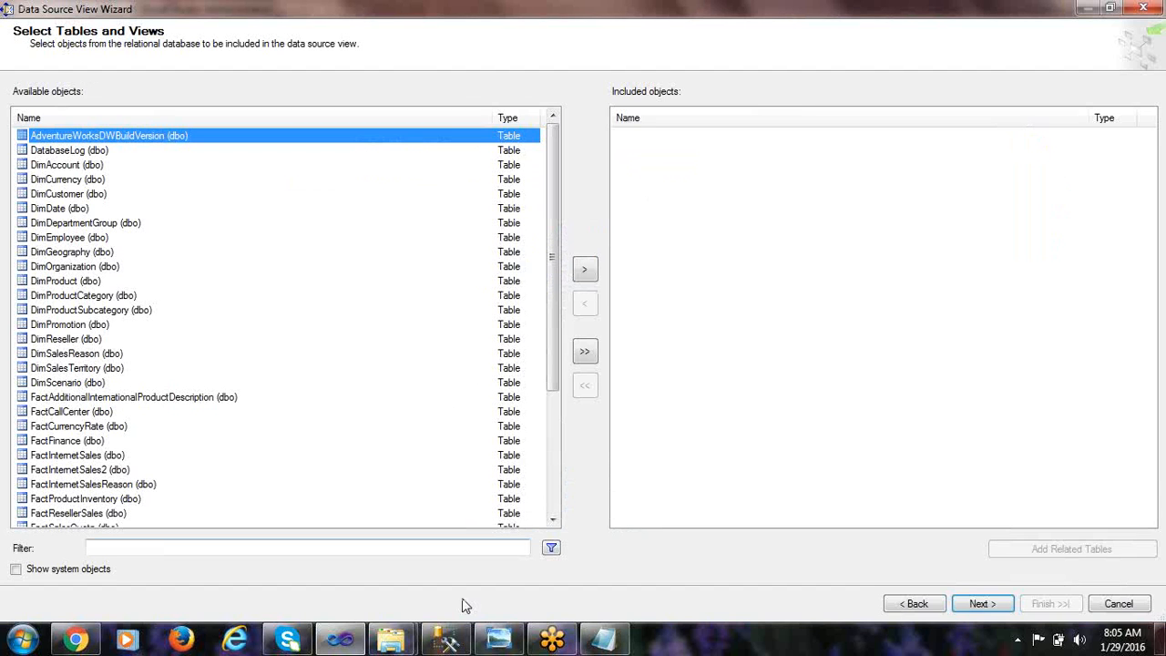
- Switch to Notepad to review the FACT INTERNET SALES entry and its listed product, time, customer and geography dimensions, and return to the wizard
left_click(604, 639)
left_click(265, 424)
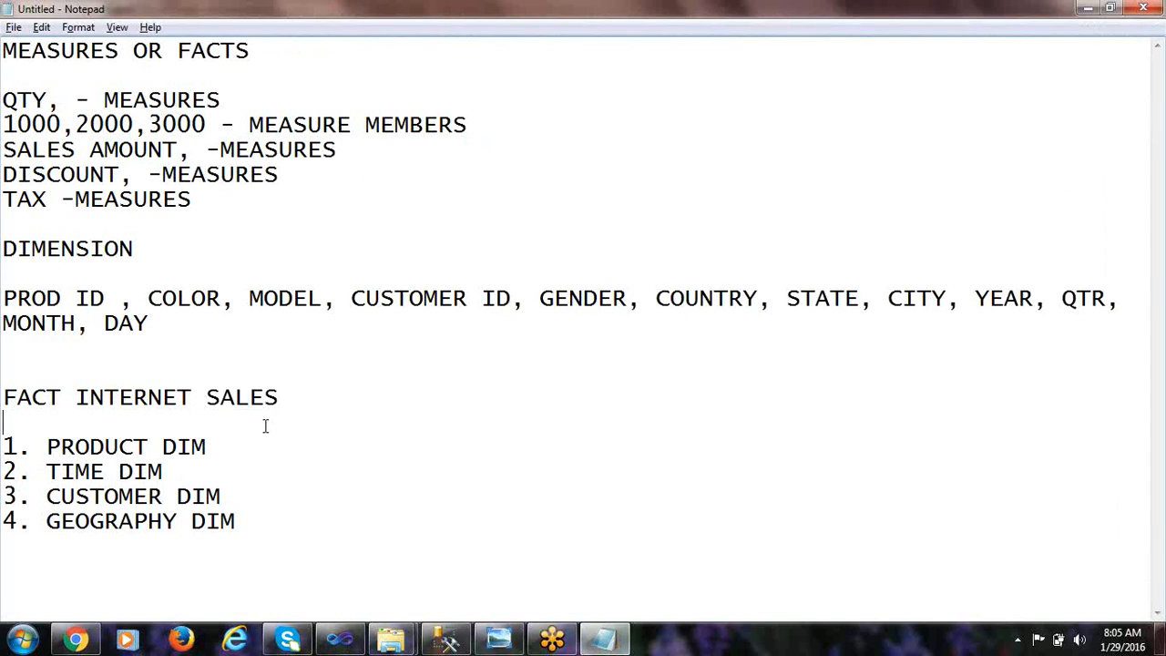
left_click(226, 447)
left_click_drag(274, 511, 4, 428)
left_click_drag(294, 401, 2, 397)
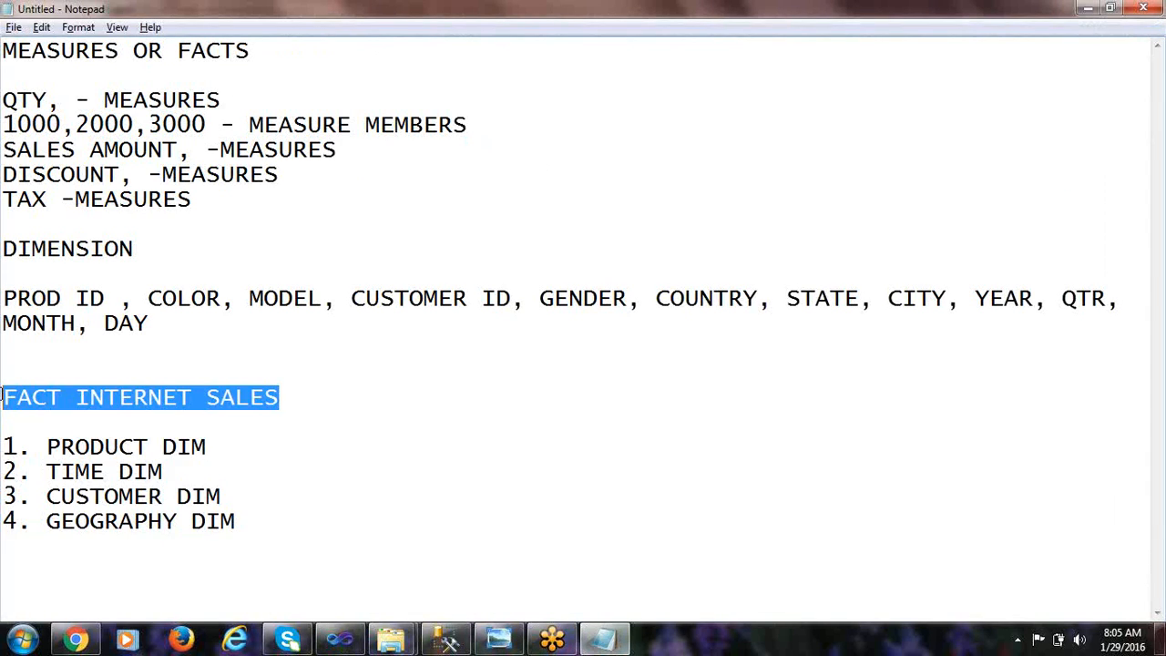
left_click(229, 447)
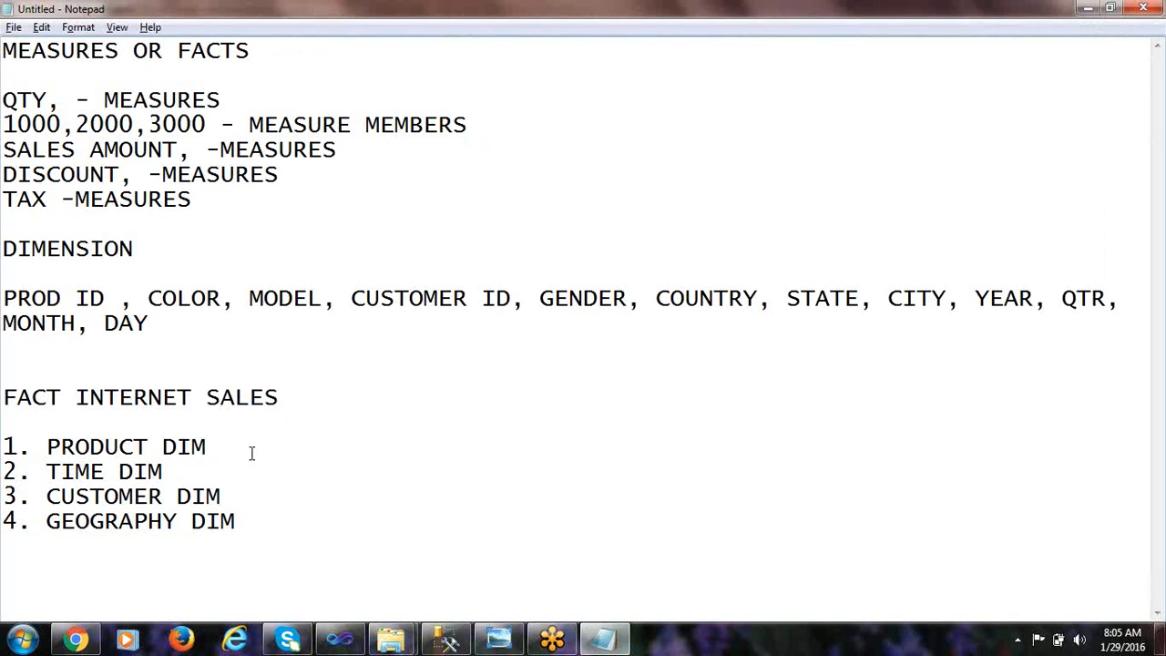
left_click_drag(250, 454, 2, 446)
left_click_drag(273, 527, 3, 447)
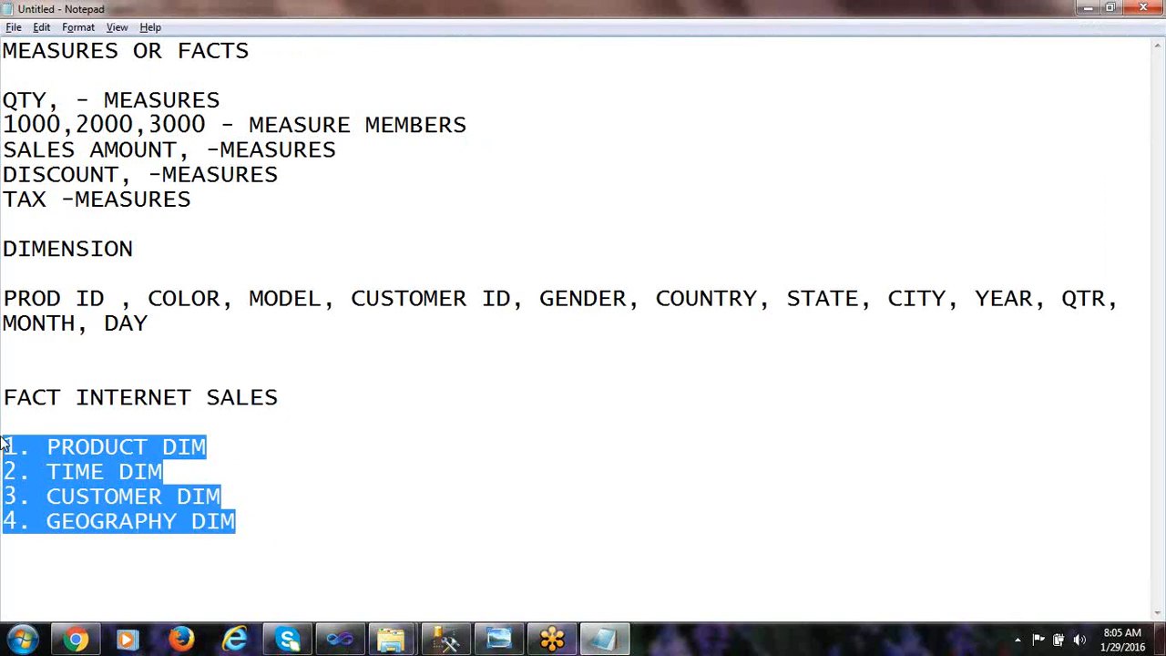
left_click_drag(318, 397, 2, 398)
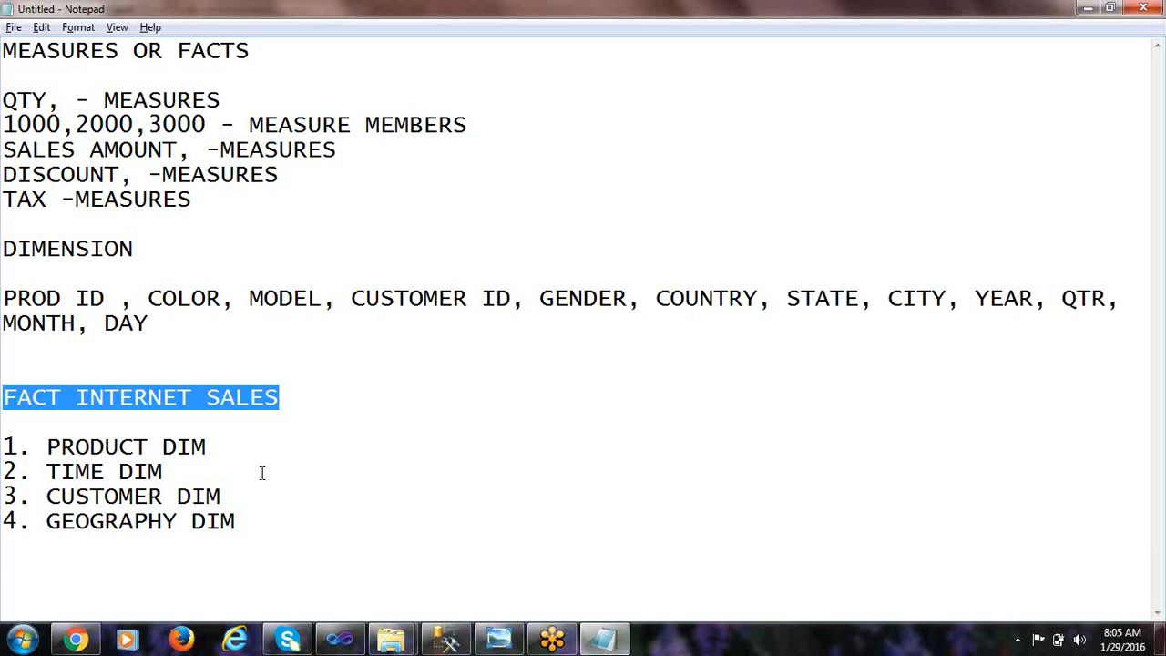
key("alt+Tab")
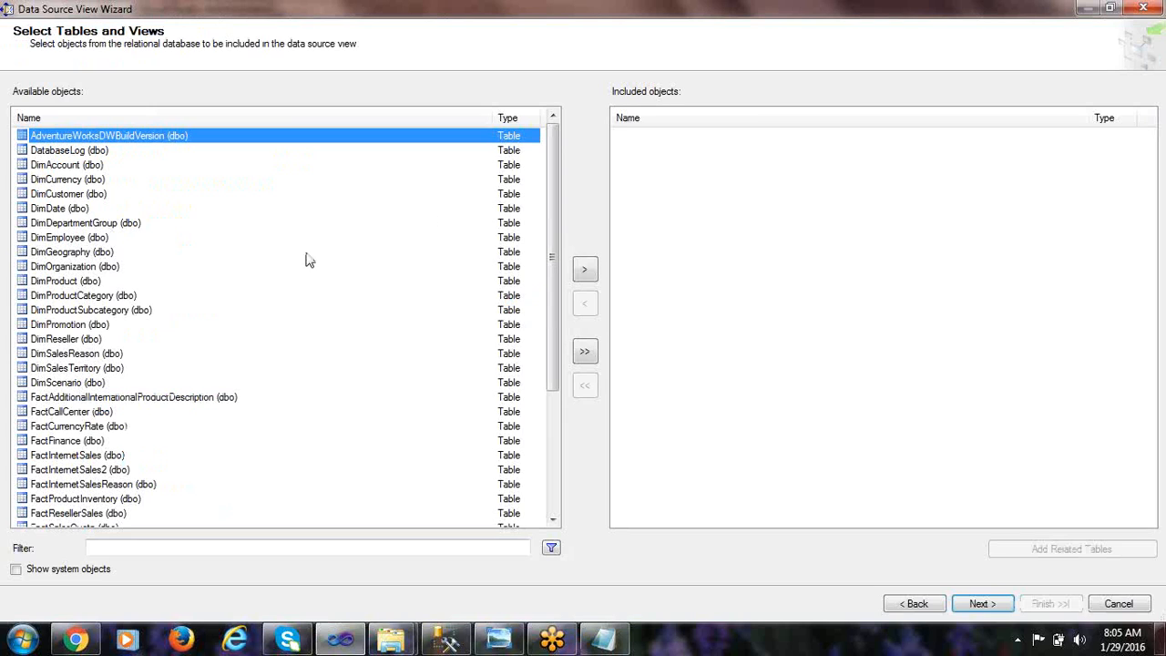
- Include the DimProduct table in the data source view, matching the PRODUCT DIM entry in the Notepad notes
scroll(555, 339, "down", 4)
left_click_drag(557, 342, 554, 231)
left_click(108, 282)
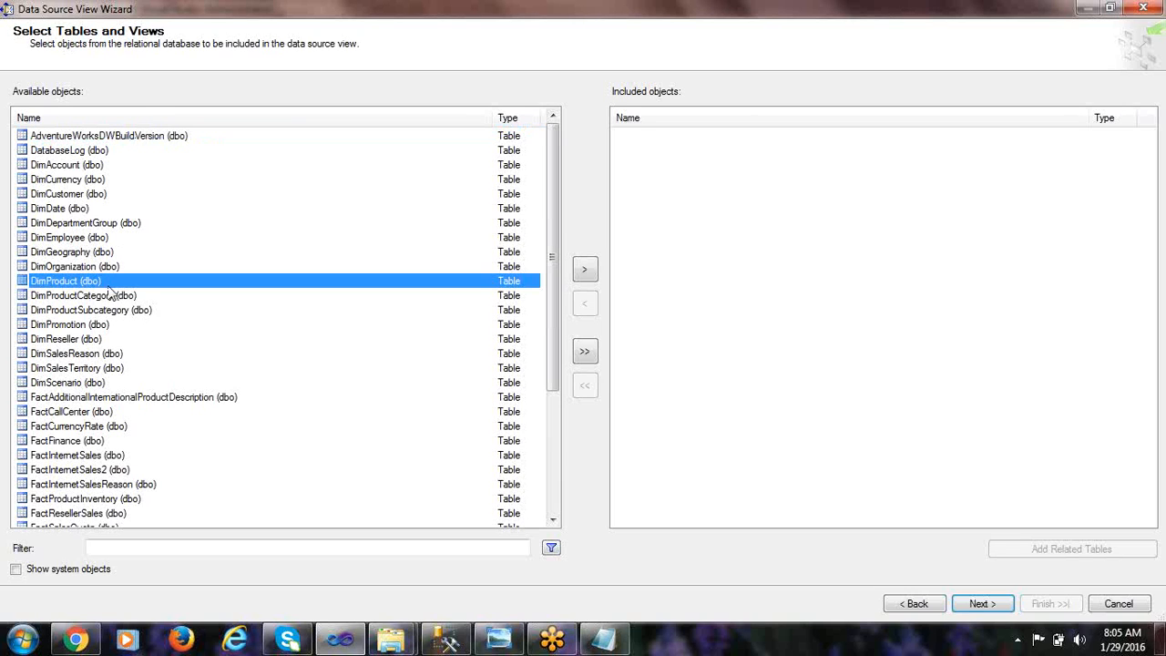
key("alt+Tab")
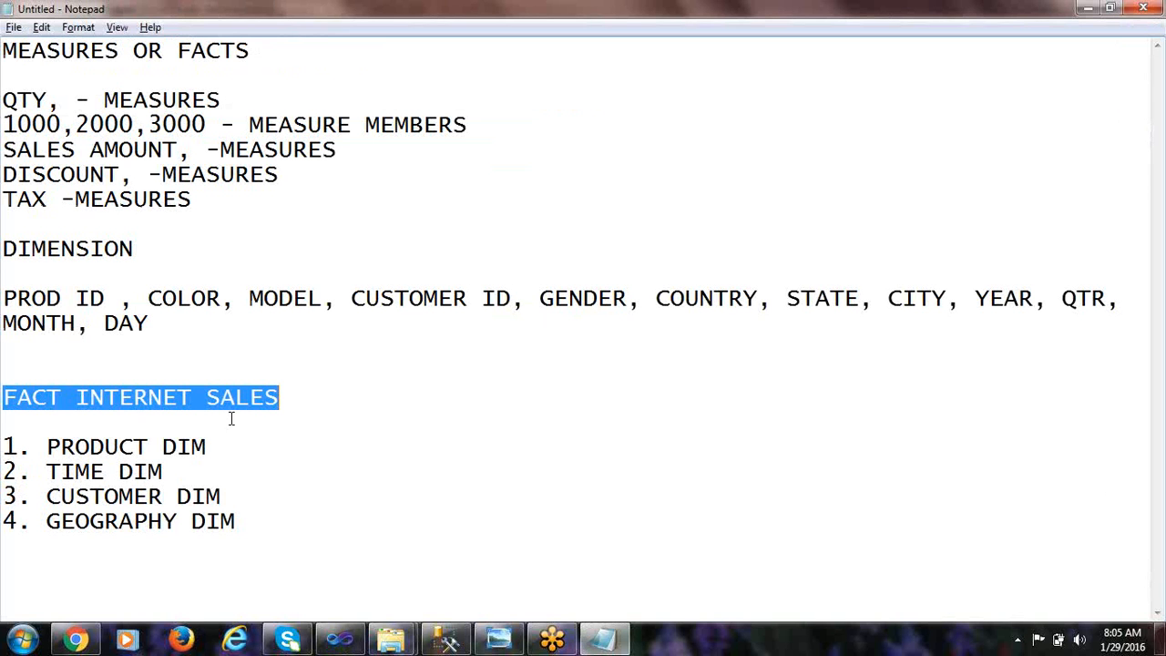
left_click(209, 447)
left_click_drag(228, 445, 66, 445)
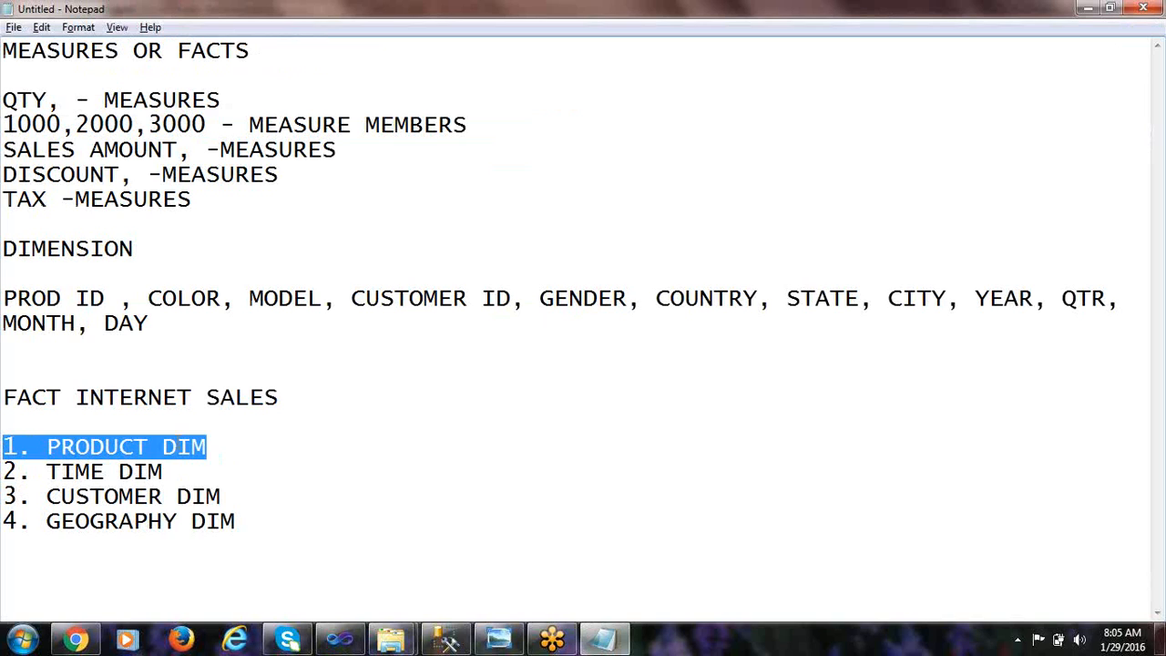
key("alt+Tab")
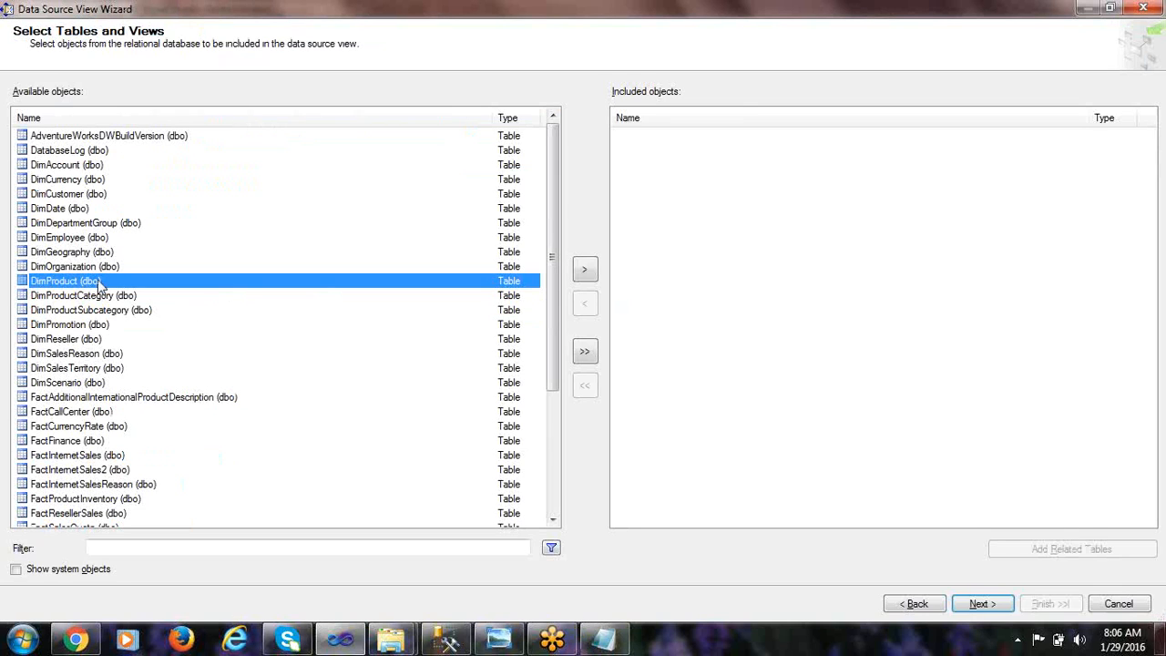
left_click(588, 271)
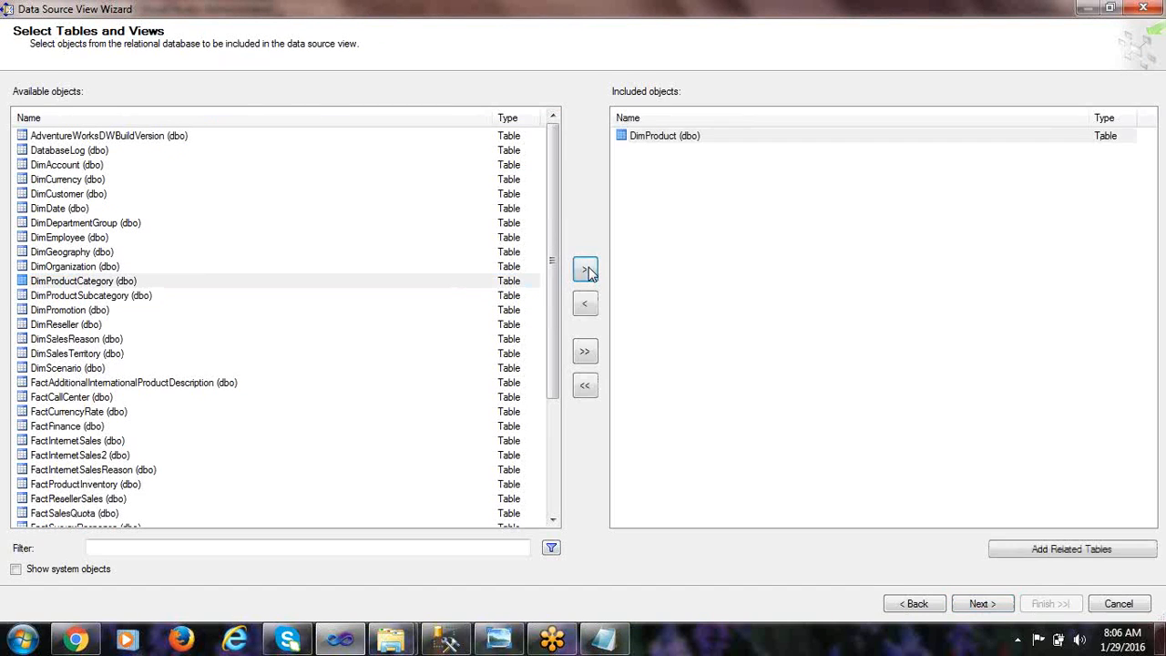
- Include the DimProductCategory and DimProductSubcategory tables in the data source view, checking the product dimension in the Notepad notes
left_click(66, 285)
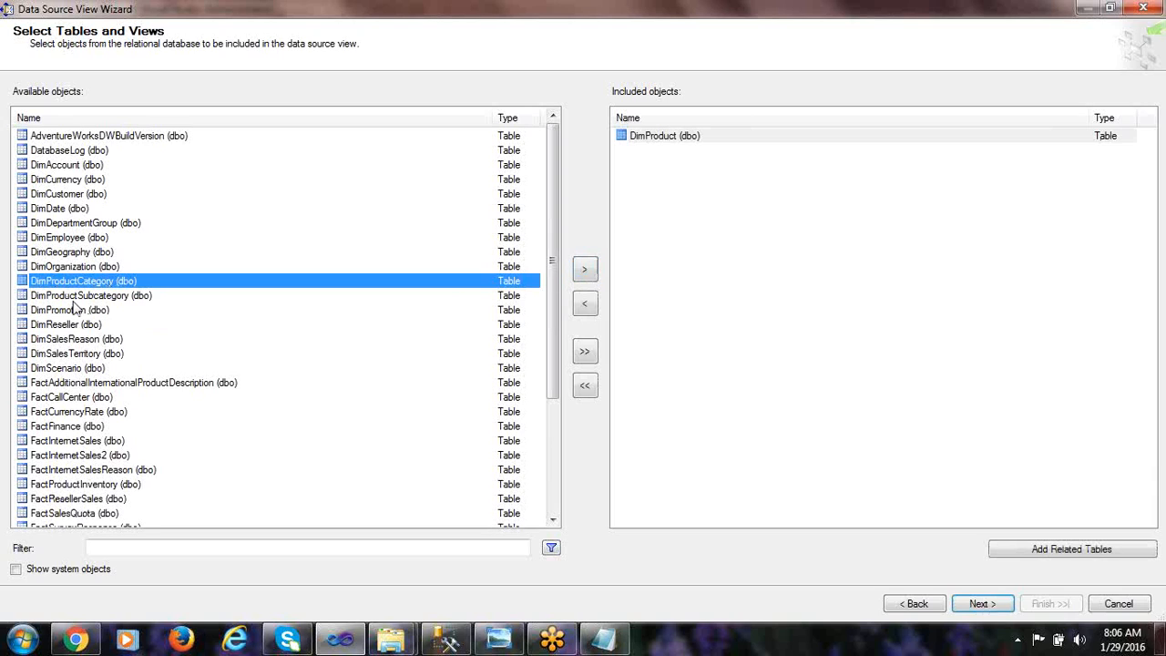
left_click(75, 297)
left_click(119, 285)
key("alt+Tab")
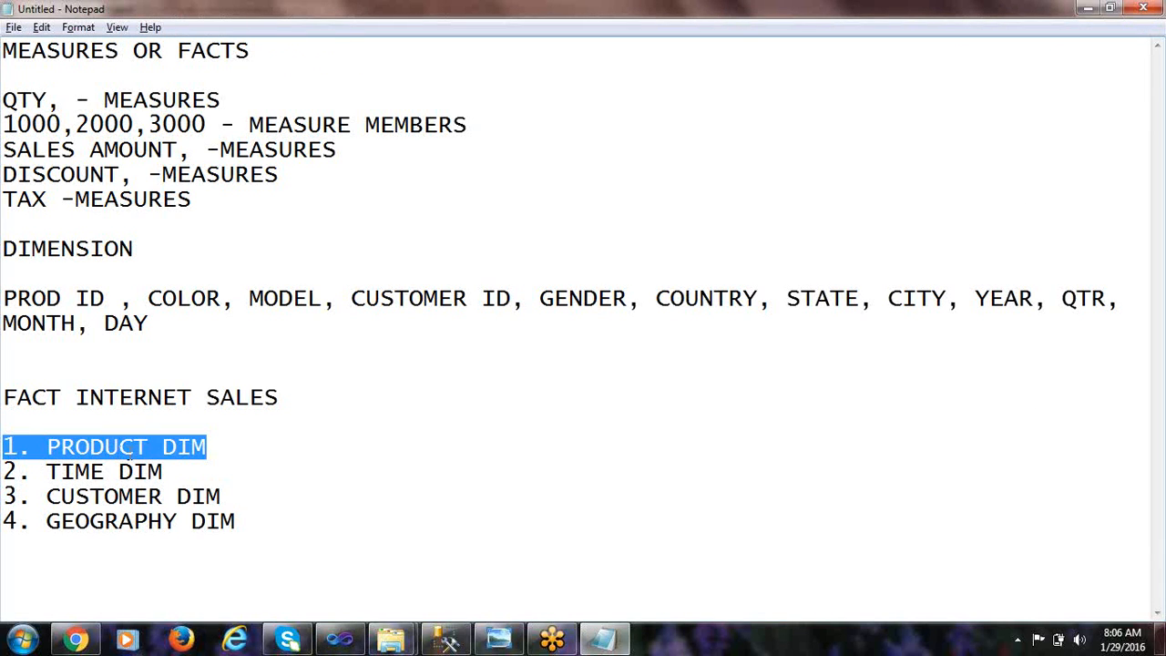
key("alt+Tab")
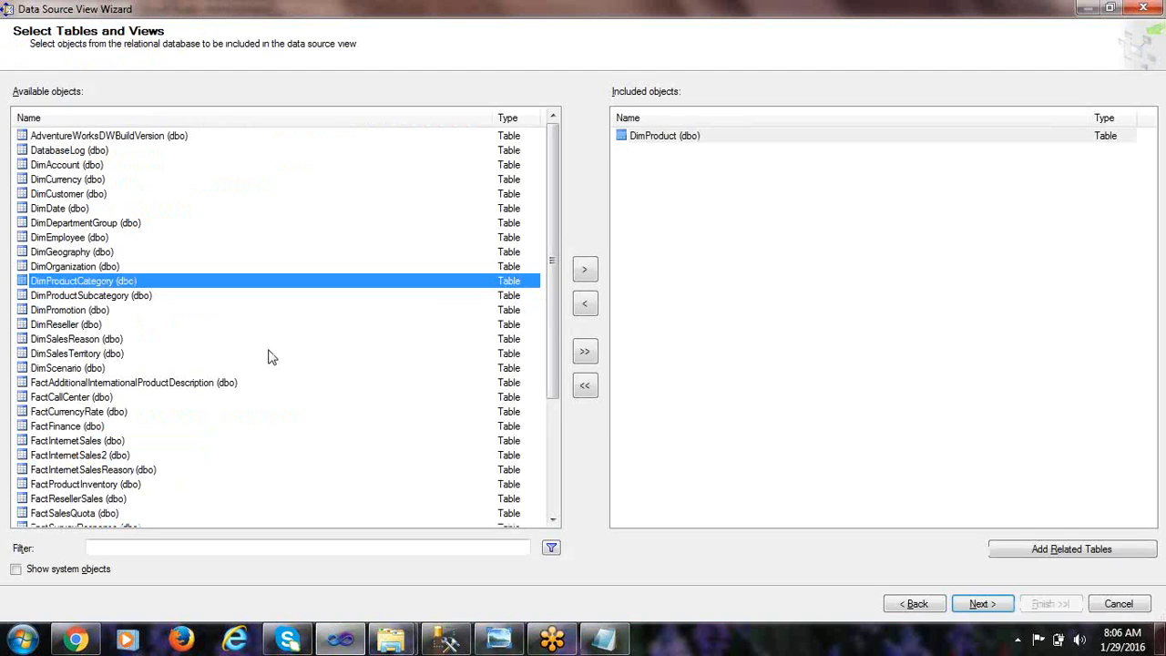
left_click(586, 269)
left_click(116, 288)
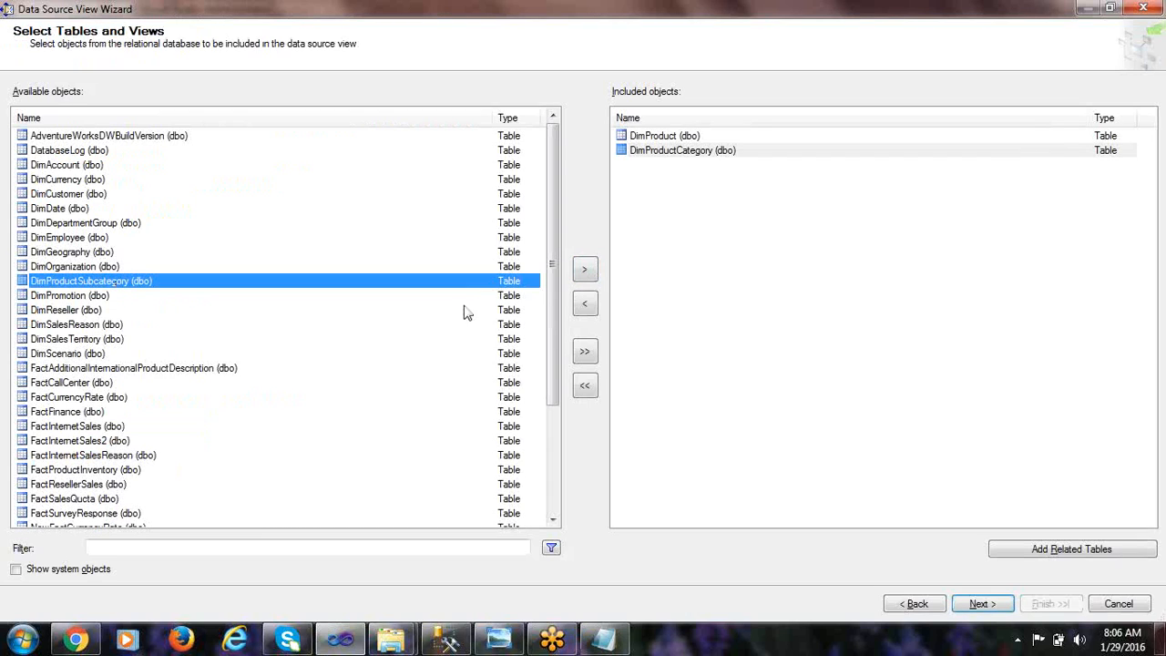
left_click(588, 272)
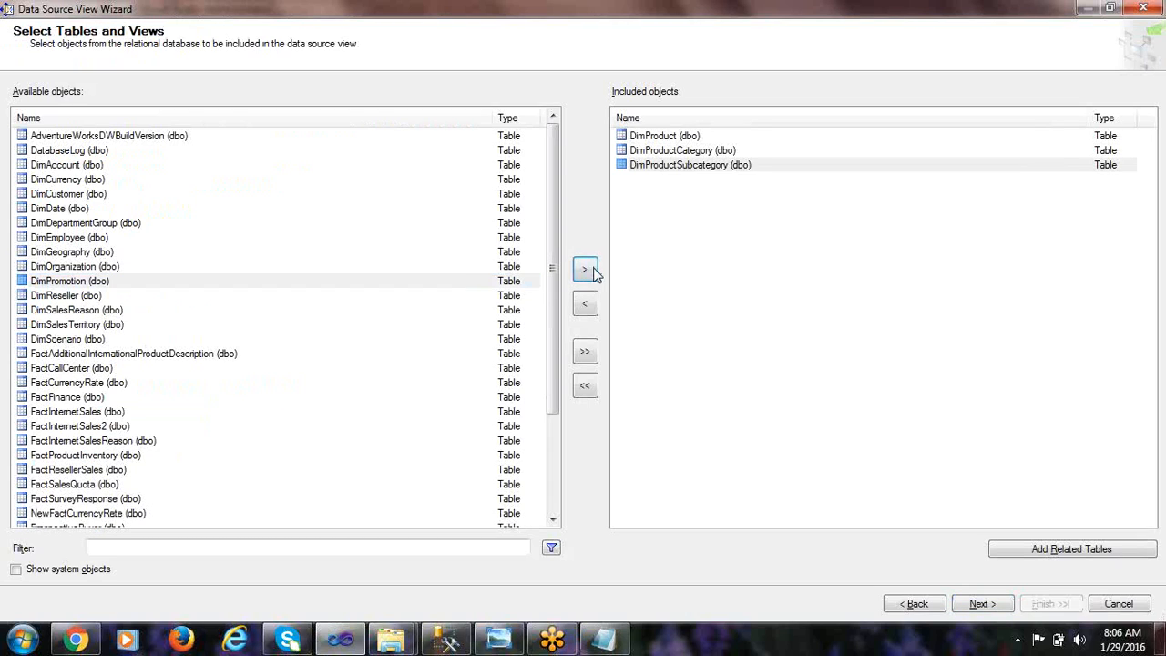
- Review the included product tables and include the DimDate table for the TIME DIM entry in the Notepad notes
left_click(680, 137)
left_click(686, 151)
left_click(688, 164)
left_click(685, 151)
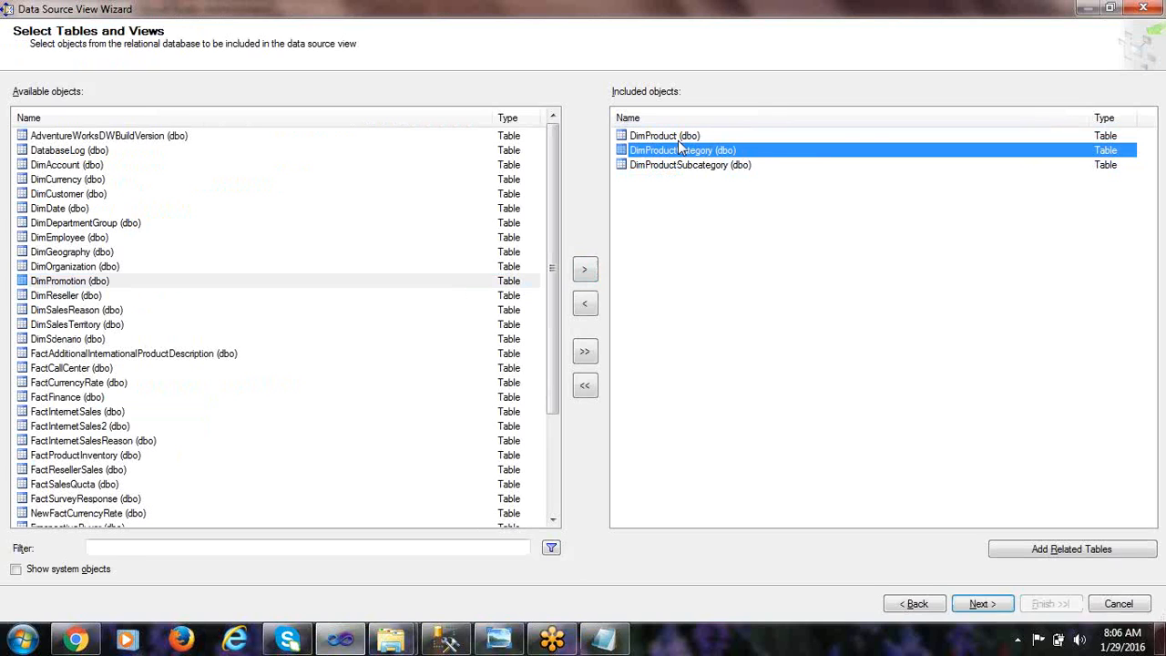
left_click(681, 138)
key("alt+Tab")
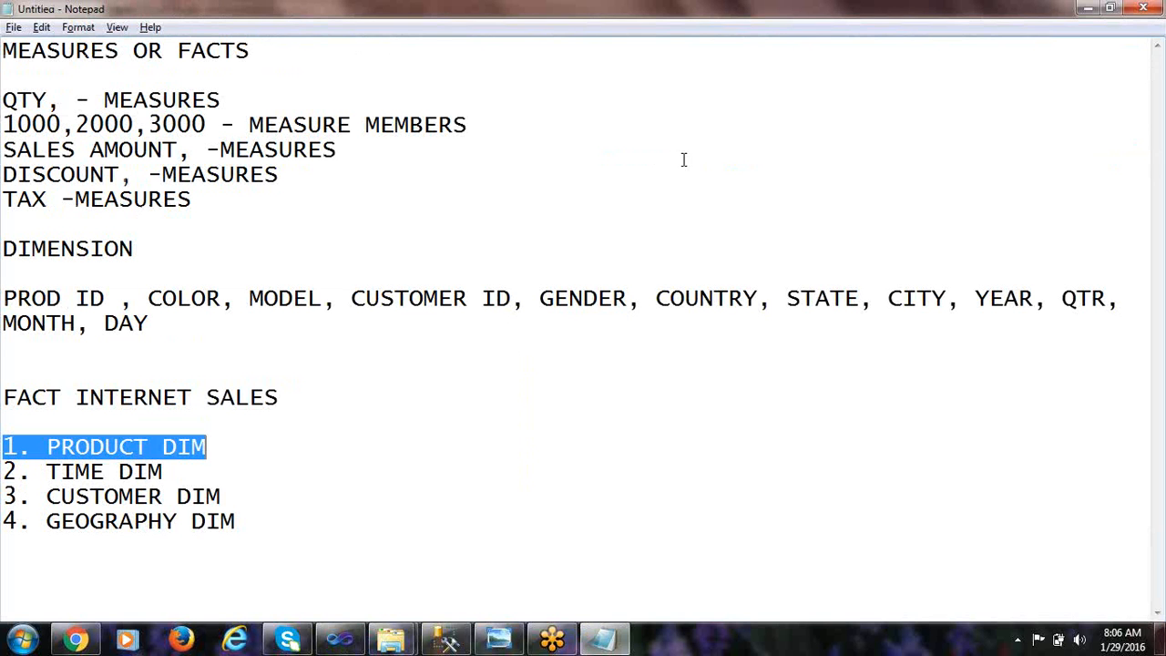
double_click(110, 471)
key("alt+Tab")
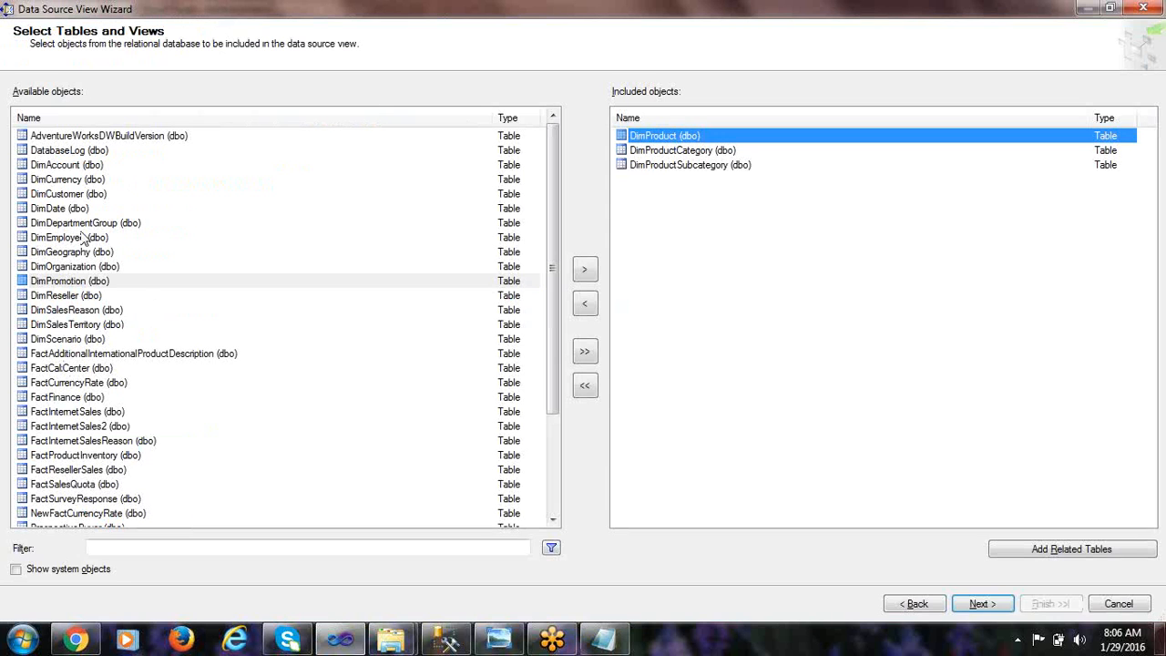
left_click(40, 213)
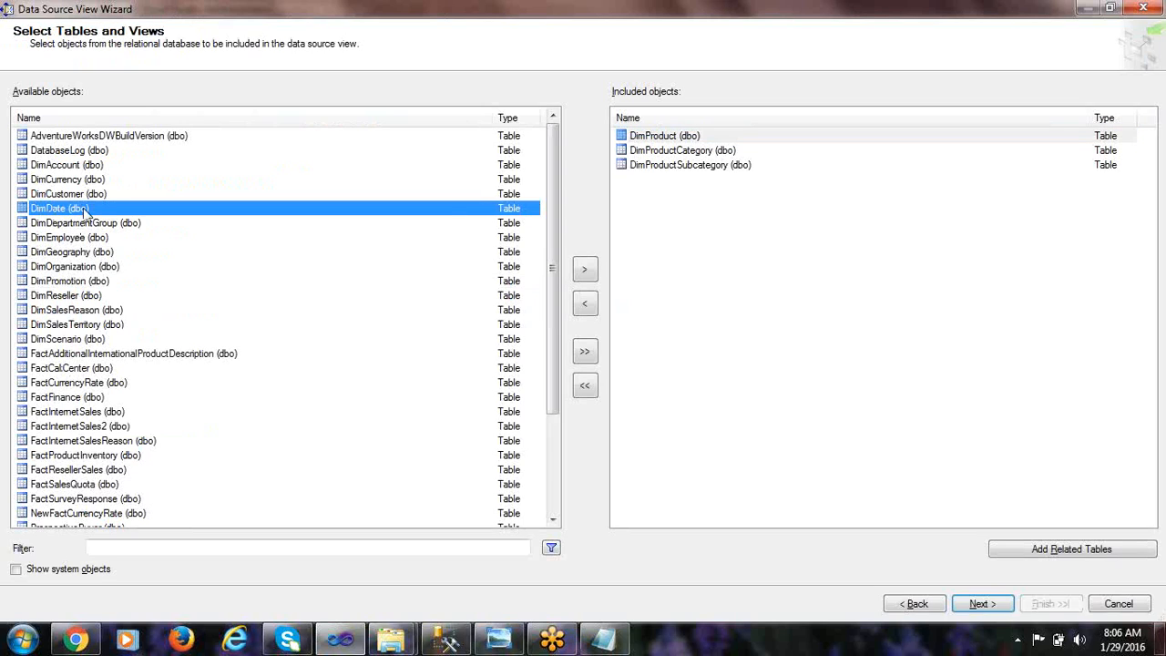
left_click(585, 273)
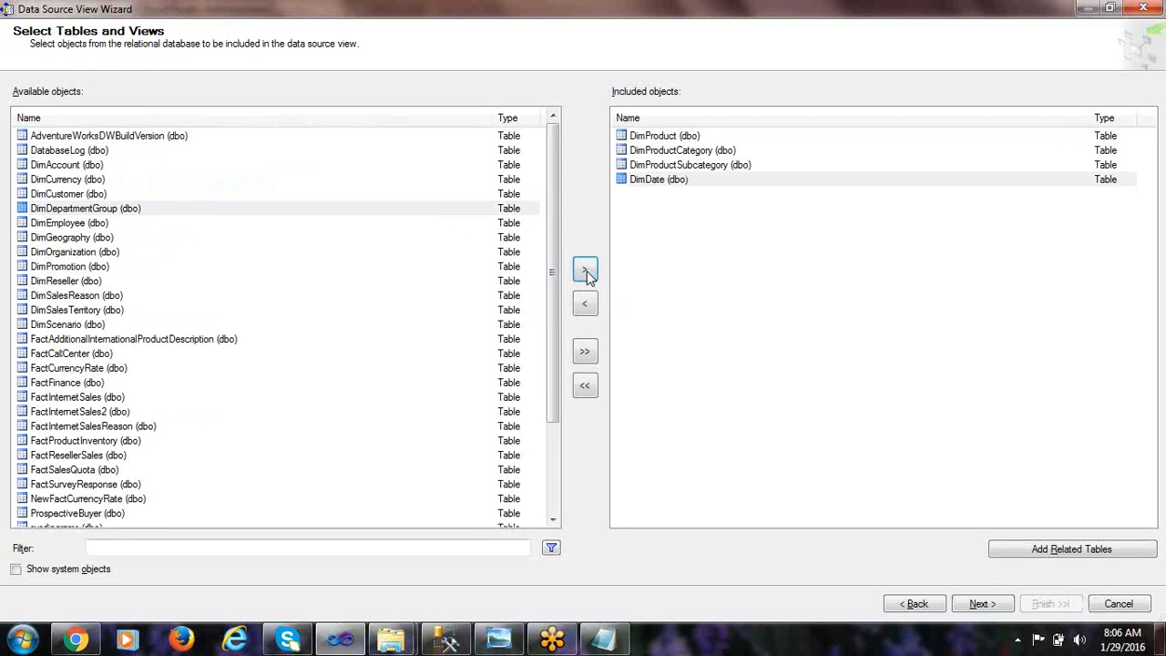
- Include the DimCustomer table in the data source view, matching the CUSTOMER DIM entry in the Notepad notes
key("alt+Tab")
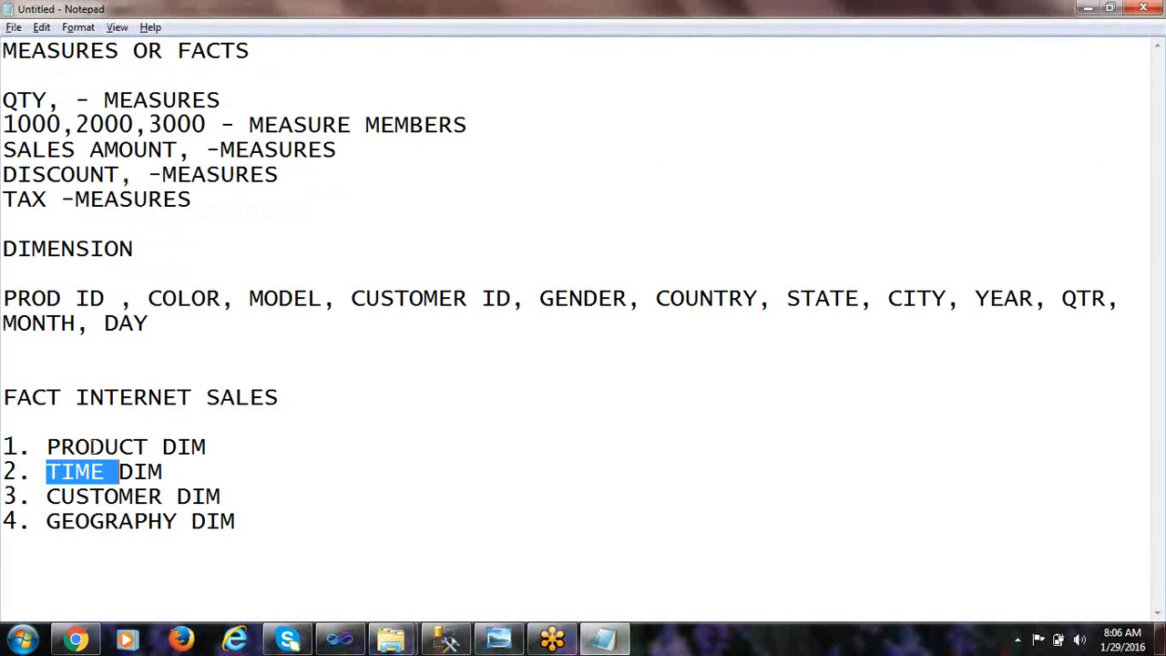
double_click(103, 495)
key("alt+Tab")
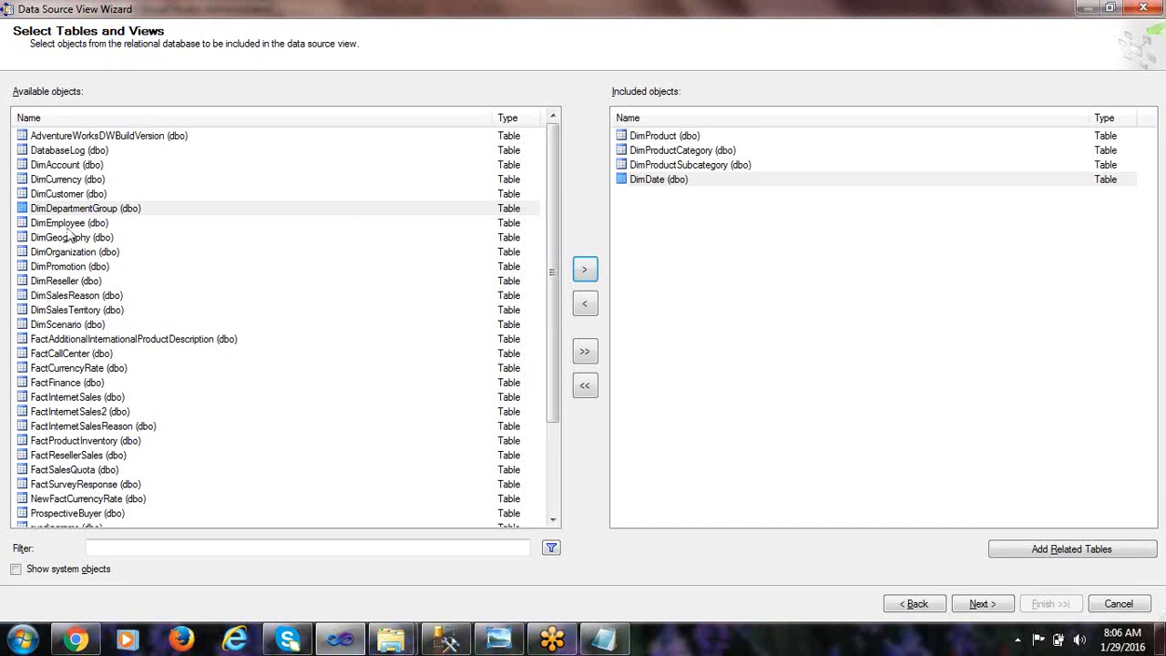
left_click(71, 252)
left_click(68, 193)
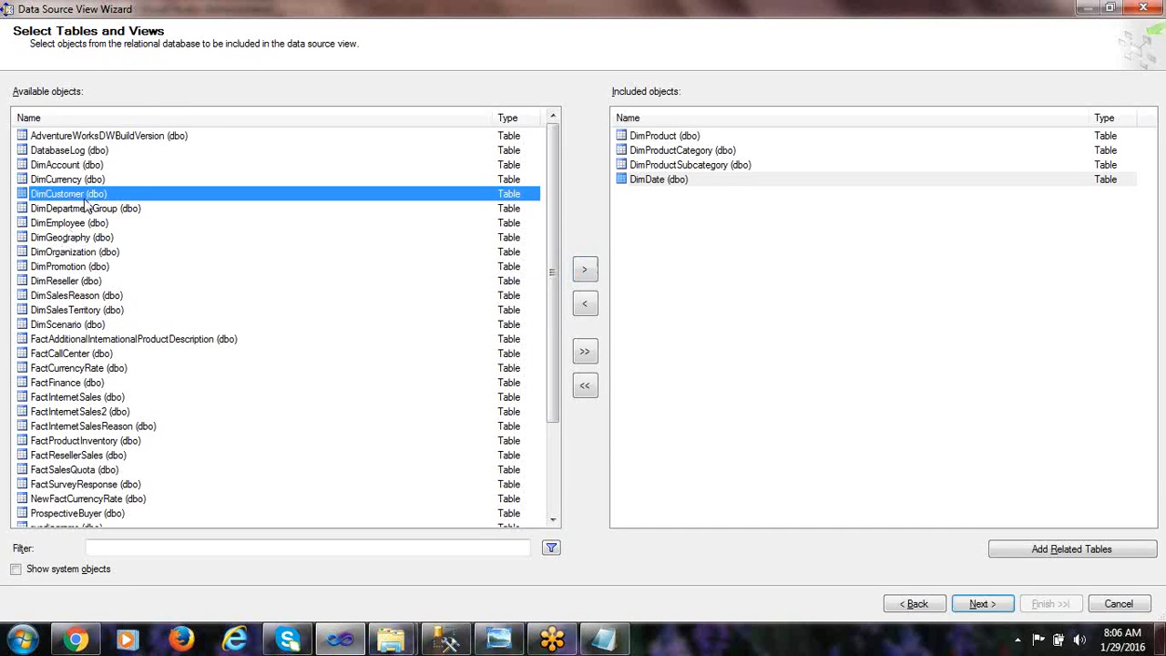
left_click(585, 270)
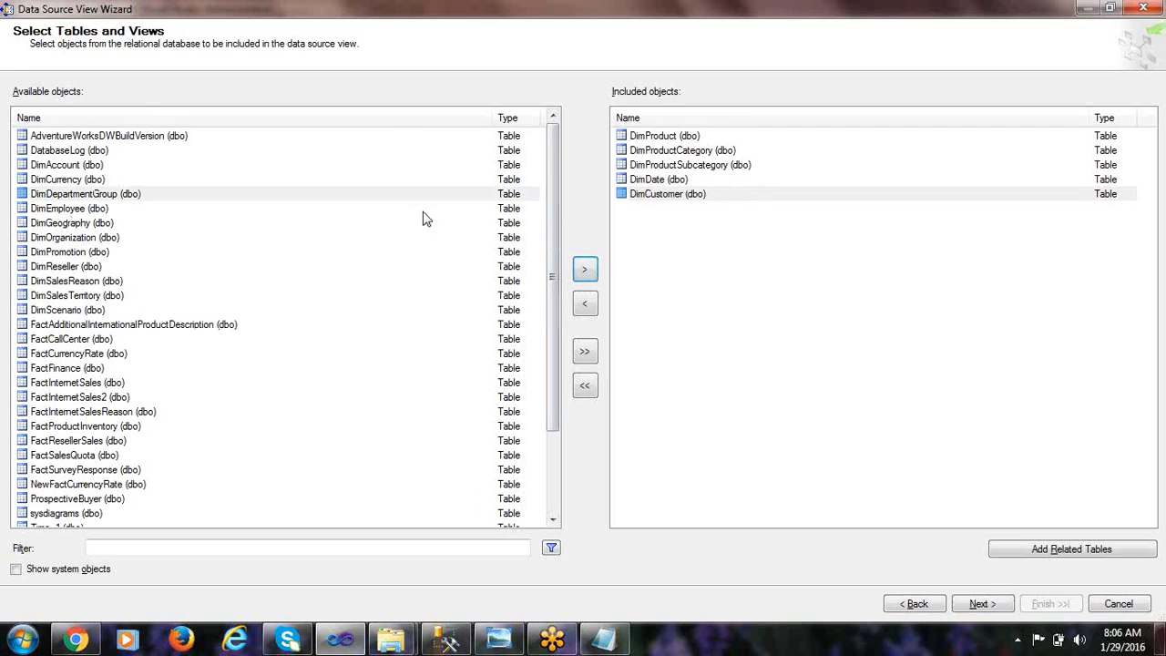
- Include the DimGeography table in the data source view, matching the GEOGRAPHY DIM entry in the Notepad notes
key("alt+Tab")
left_click(104, 521)
double_click(104, 521)
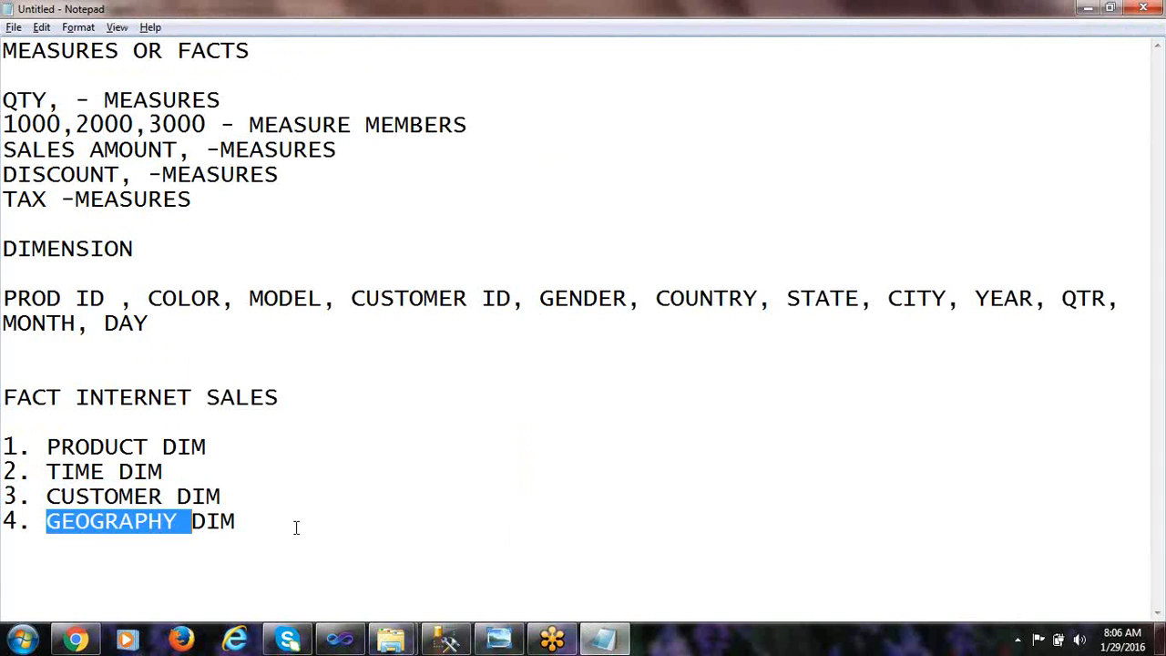
key("alt+Tab")
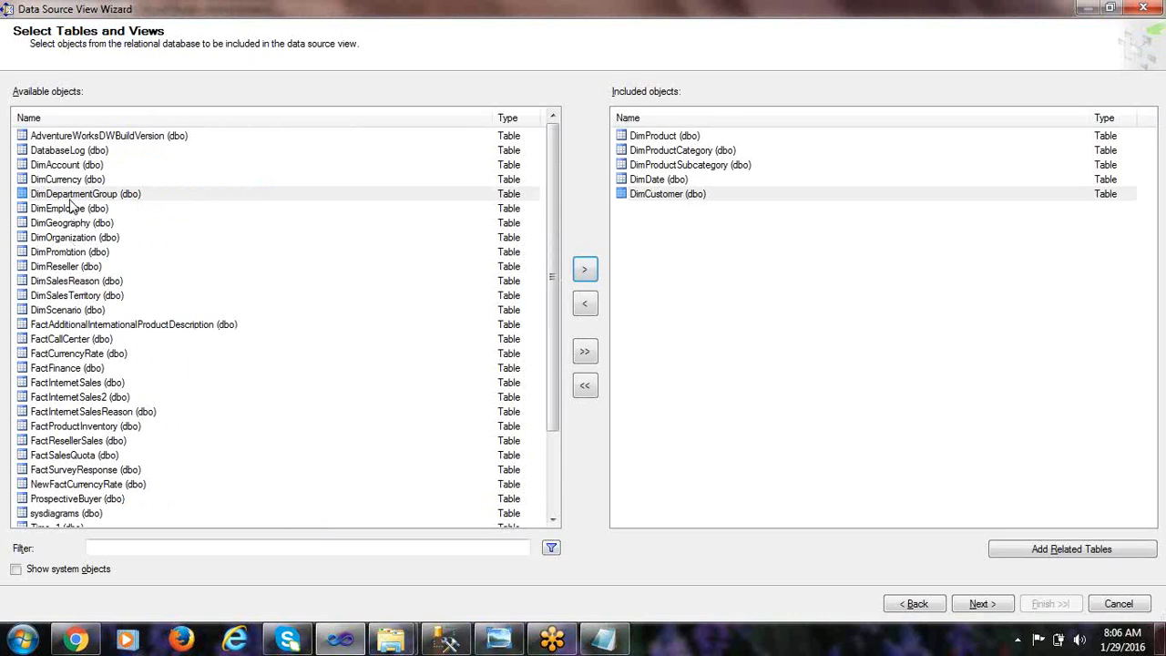
left_click(79, 266)
left_click(72, 237)
left_click(73, 224)
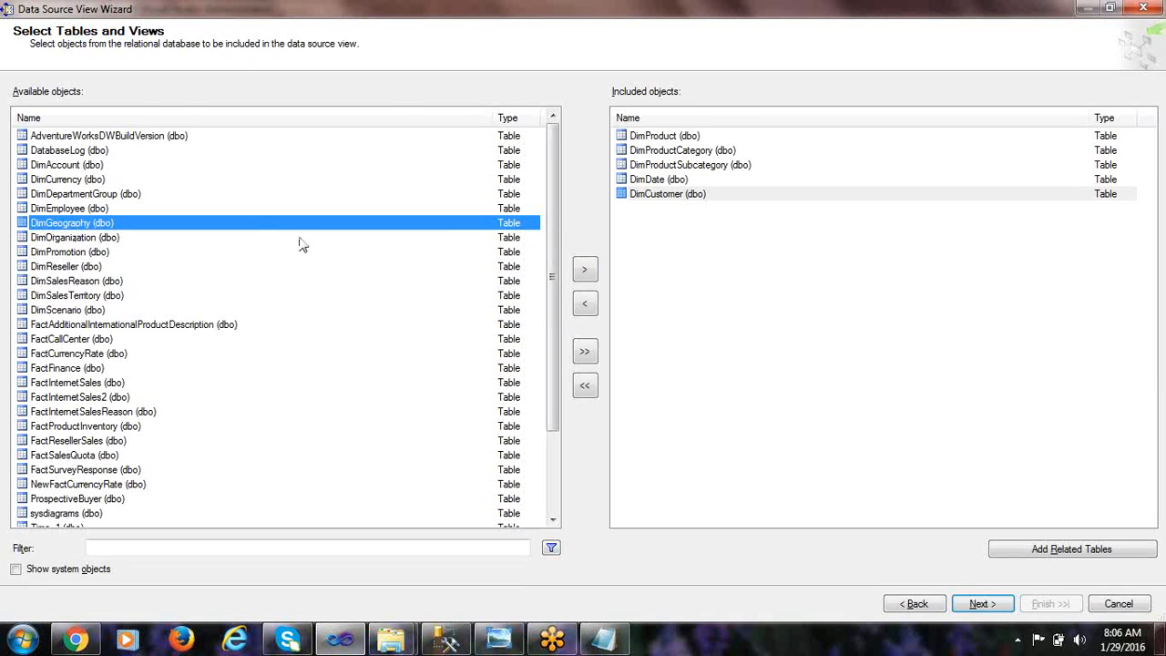
left_click(585, 271)
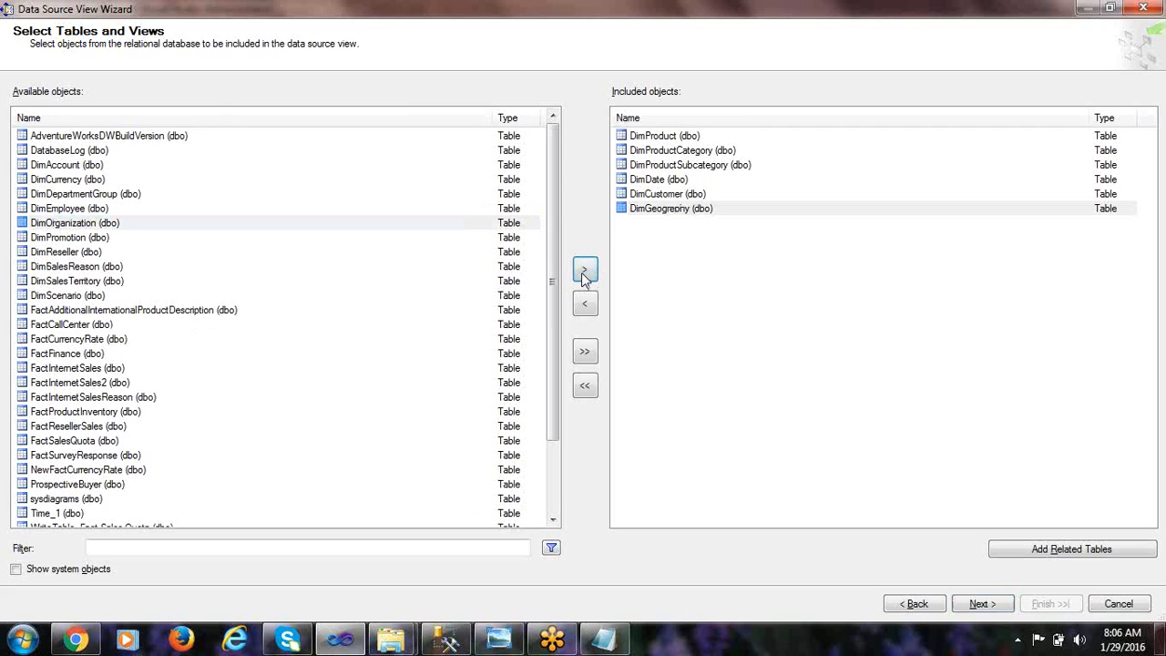
- Include the FactInternetSales table for the FACT INTERNET SALES entry in the Notepad notes and review the included tables
key("alt+Tab")
left_click_drag(270, 524, 2, 444)
left_click_drag(277, 401, 3, 398)
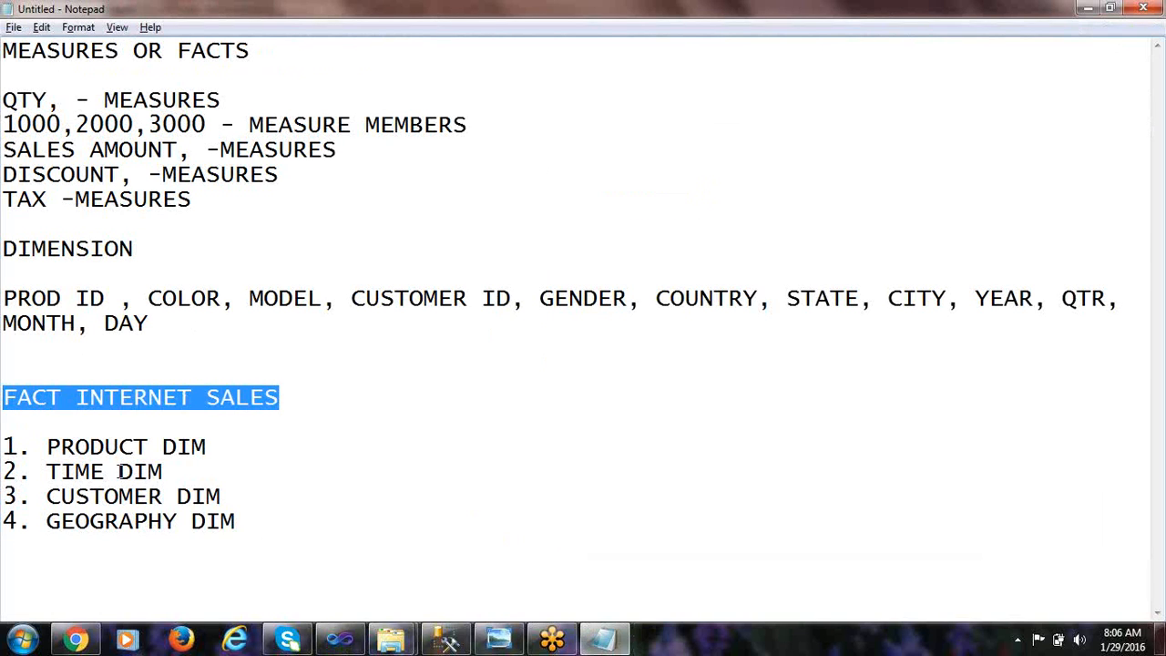
key("alt+Tab")
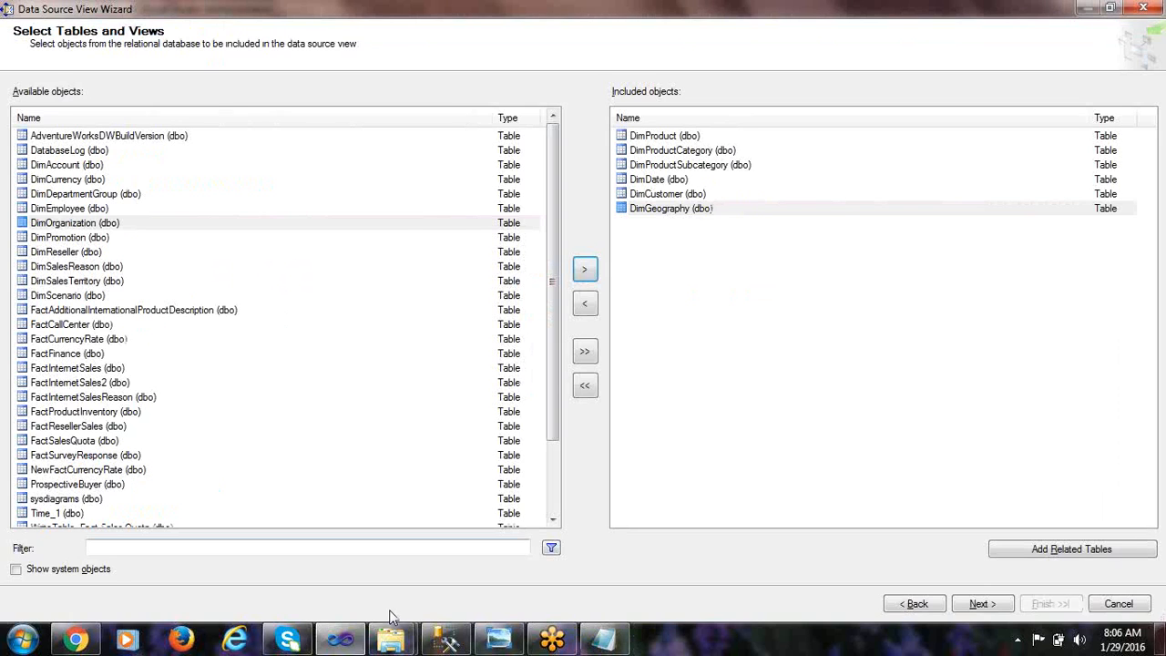
left_click(72, 369)
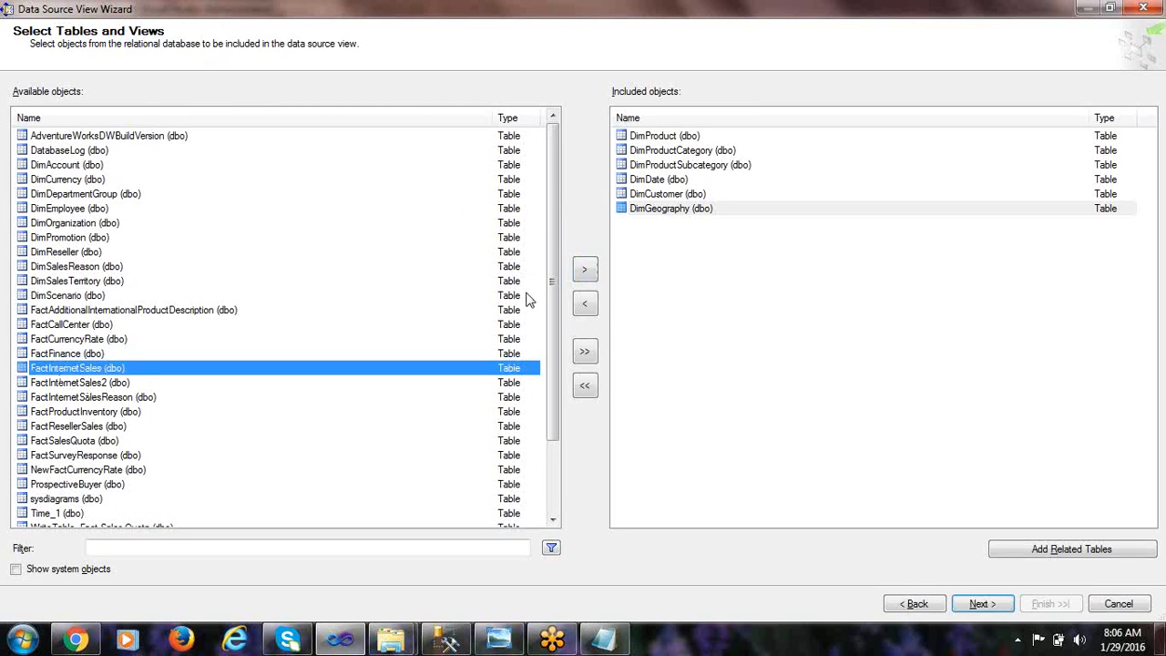
left_click(585, 270)
left_click(708, 228)
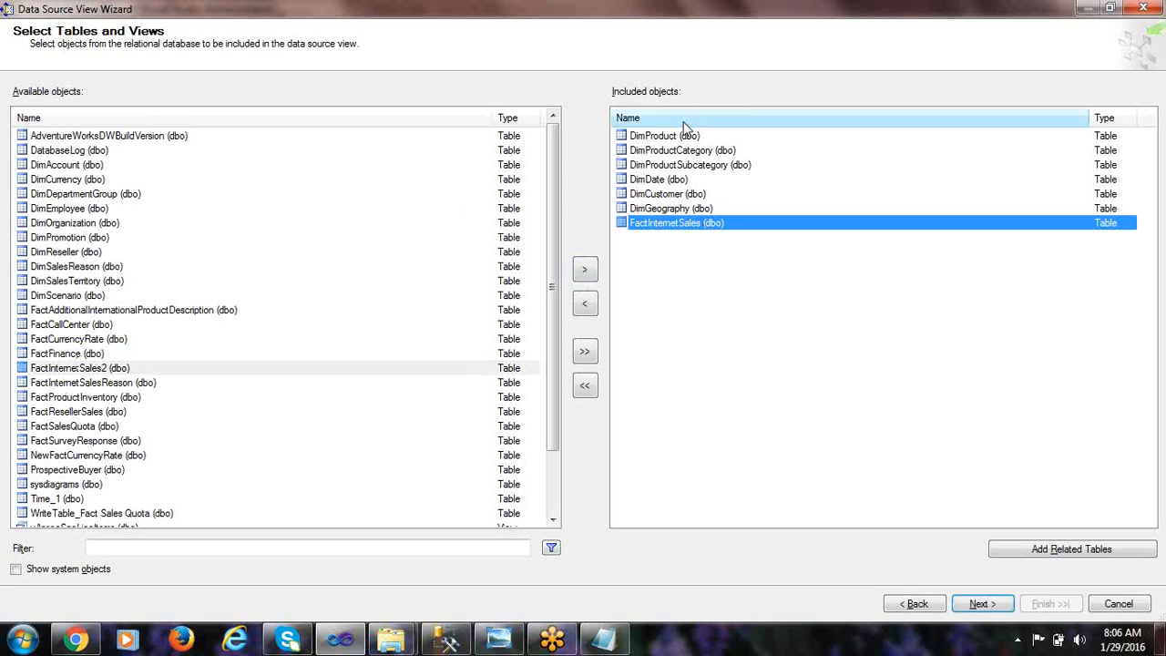
left_click(691, 166)
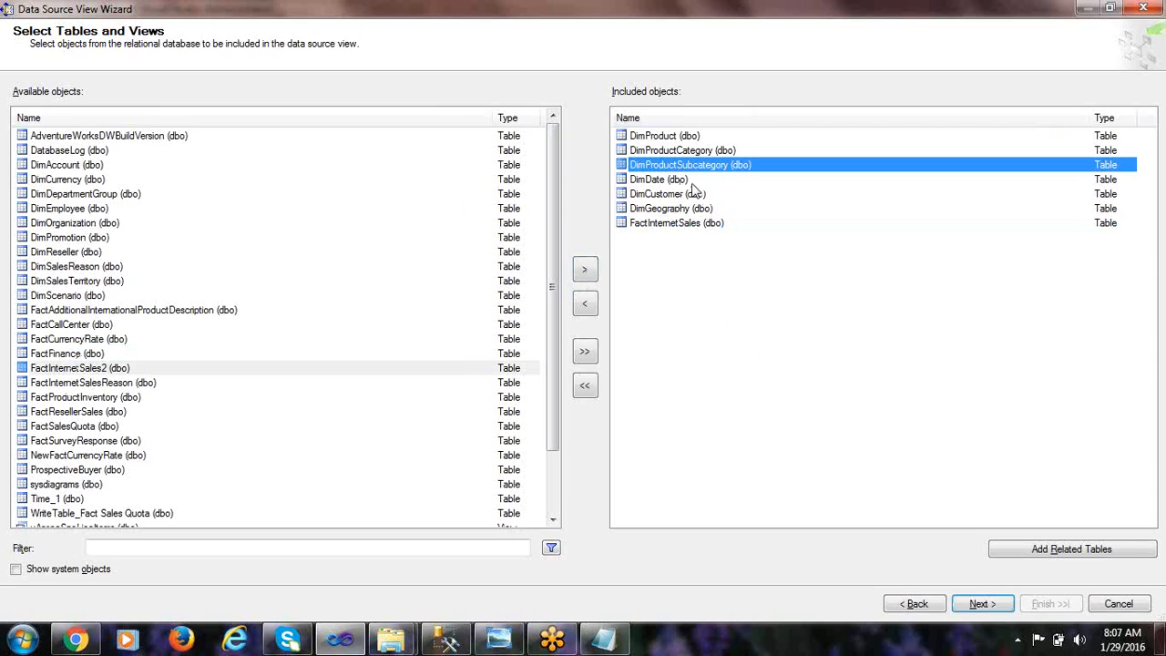
left_click(726, 345)
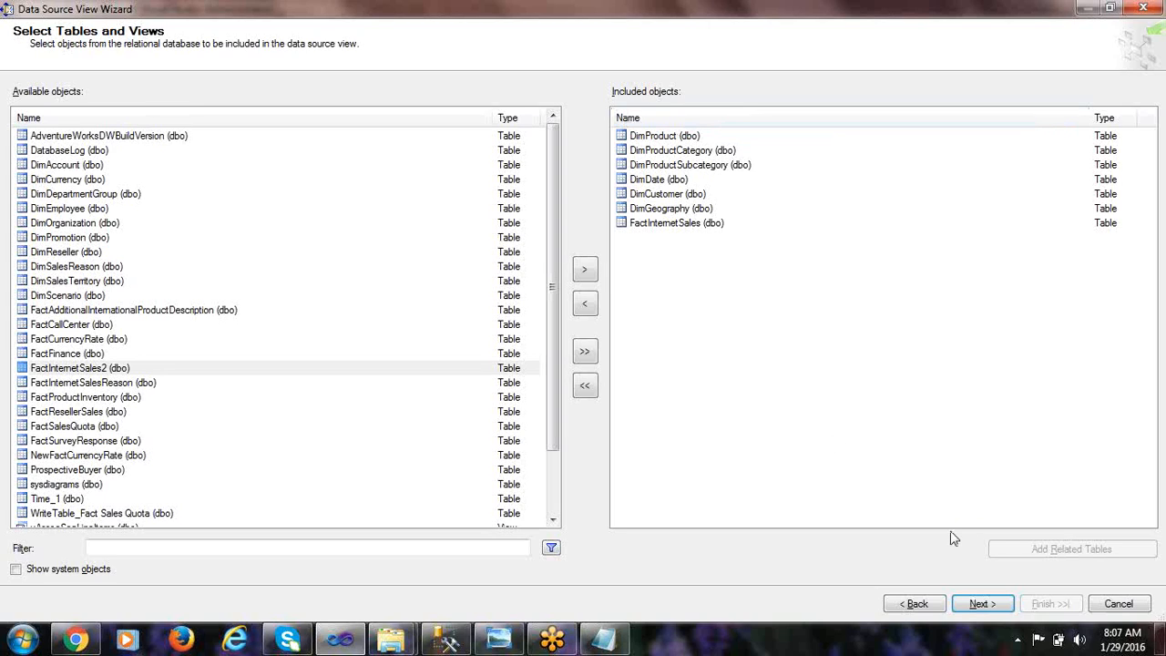
- Name the data source view Adventure Works DW2012_DSV and finish creating it
left_click(983, 604)
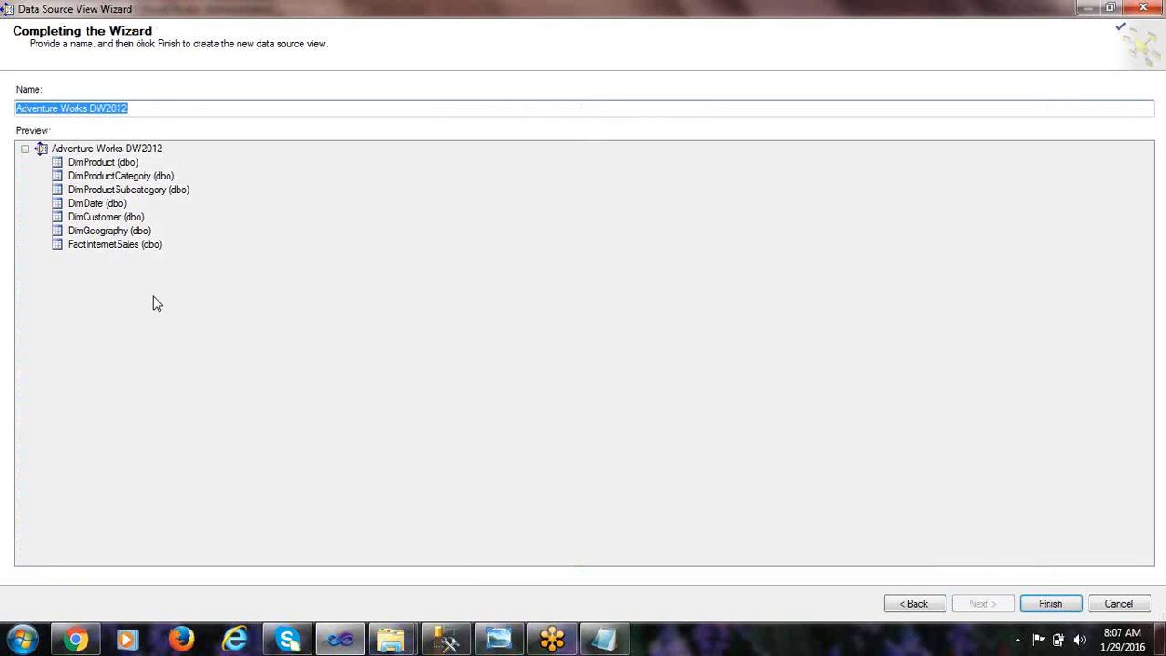
left_click(144, 108)
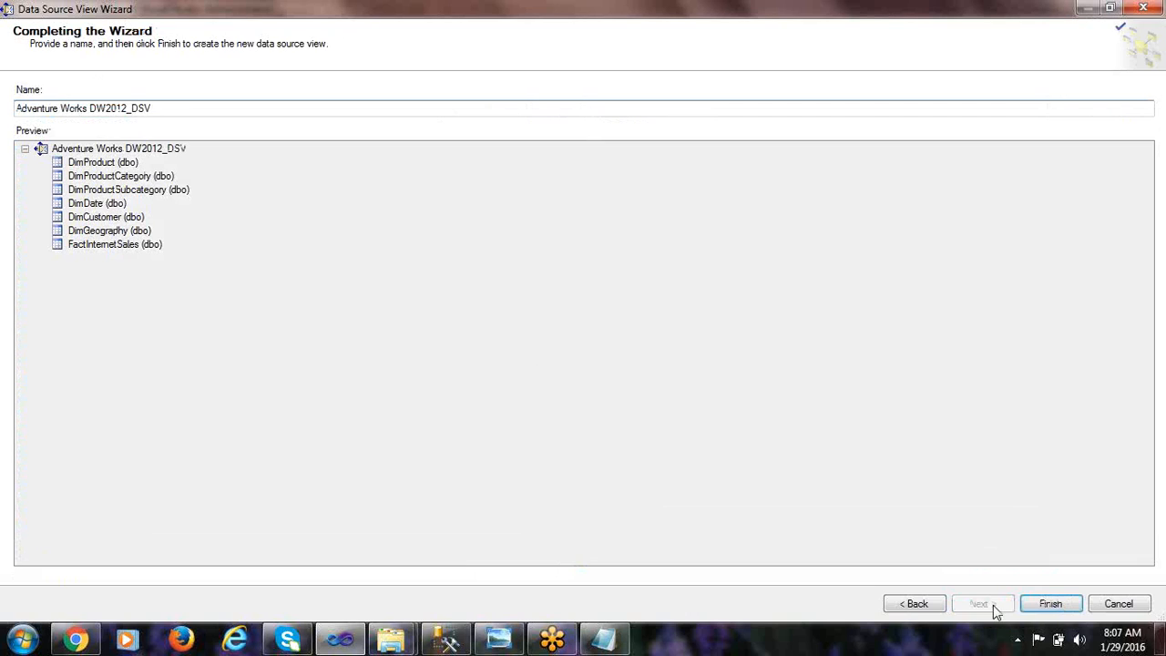
left_click(1044, 606)
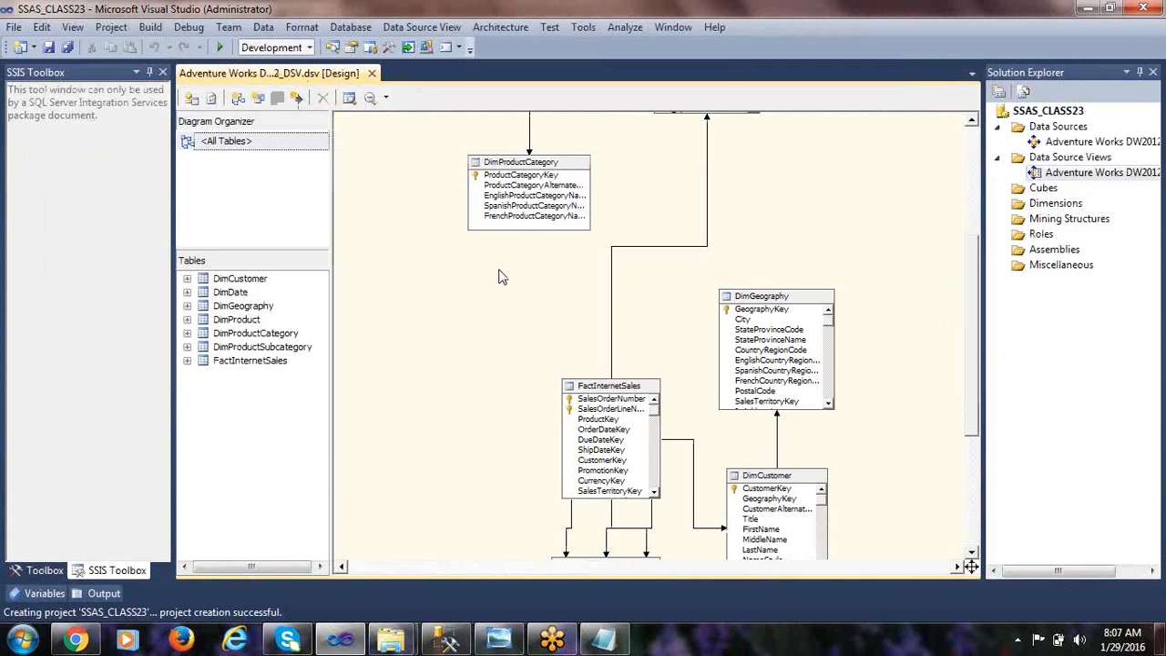
- Arrange the DimProductCategory, DimProductSubcategory and DimProduct tables close together in the data source view diagram
scroll(500, 273, "up", 5)
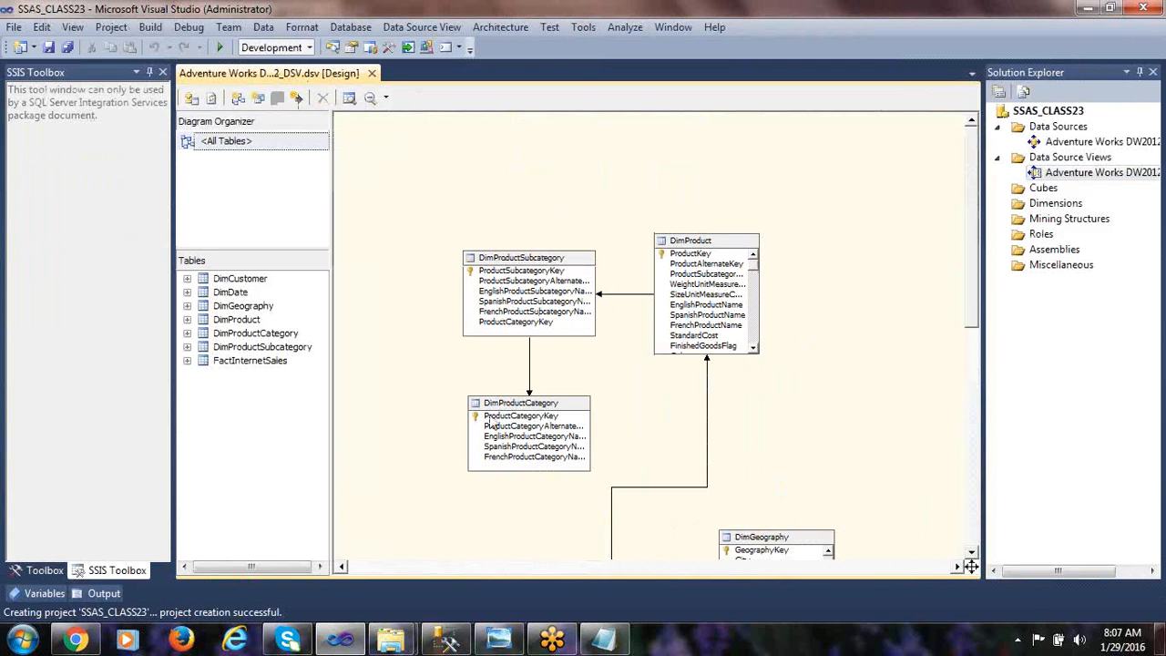
mouse_move(489, 408)
left_mouse_down()
mouse_move(411, 378)
mouse_move(462, 381)
mouse_move(440, 377)
left_mouse_up()
left_click_drag(481, 261, 437, 233)
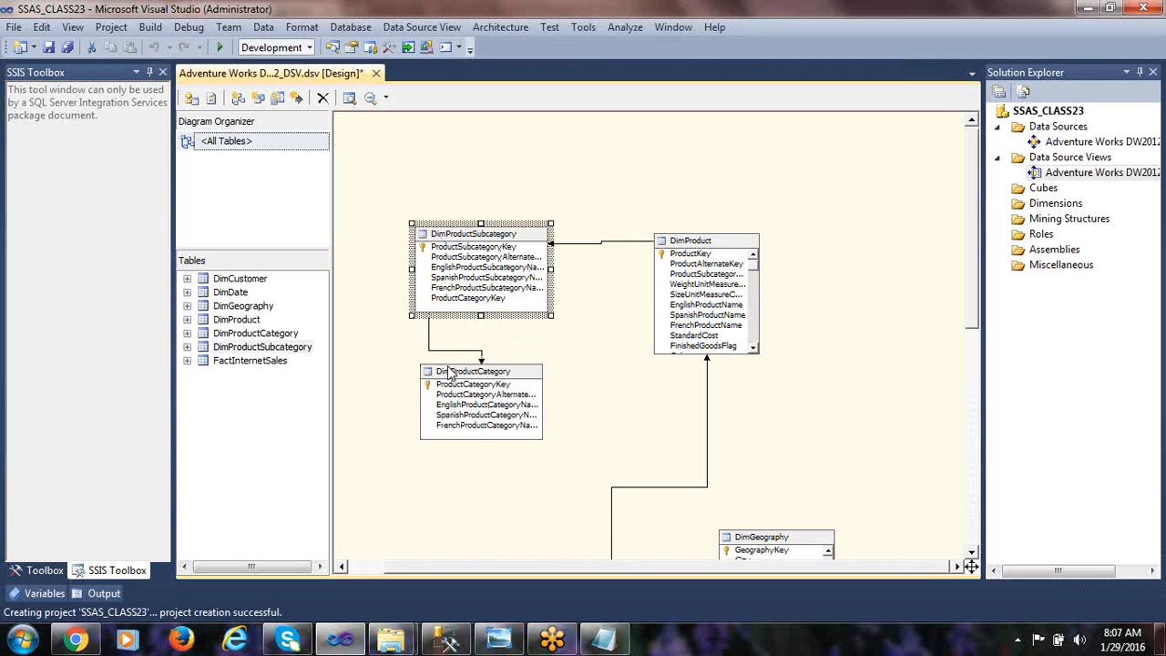
left_click_drag(446, 371, 423, 340)
left_click_drag(717, 243, 653, 242)
- Move FactInternetSales up below DimProduct, and bring DimGeography, DimCustomer and DimDate closer around it in the diagram
scroll(639, 441, "down", 3)
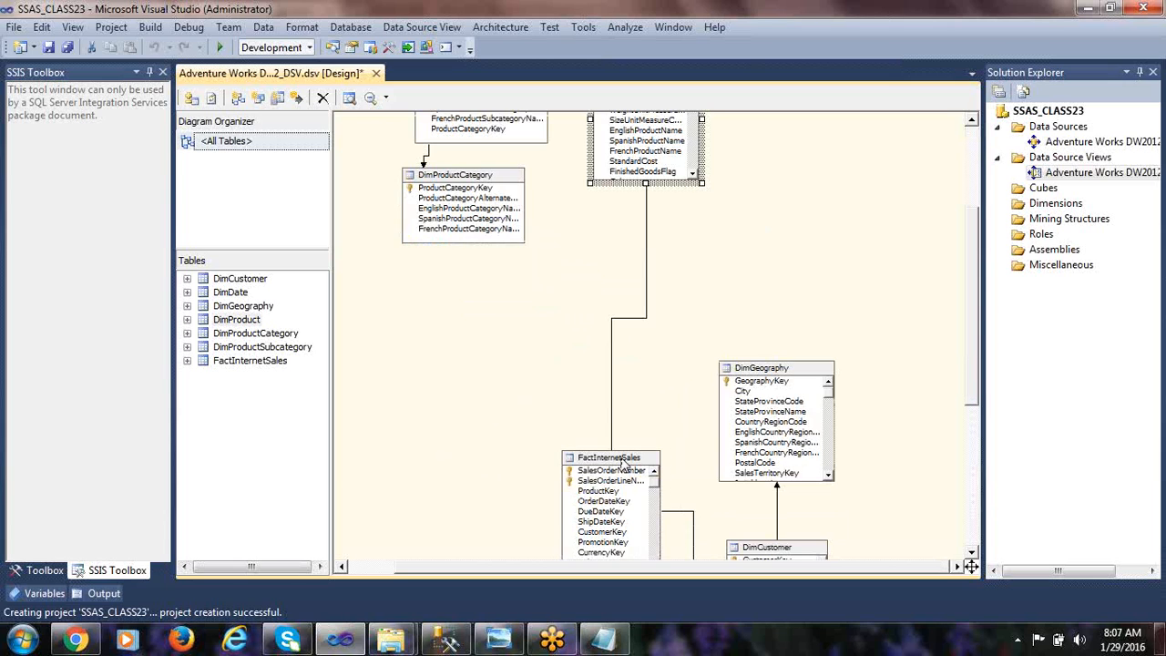
left_click_drag(624, 460, 642, 245)
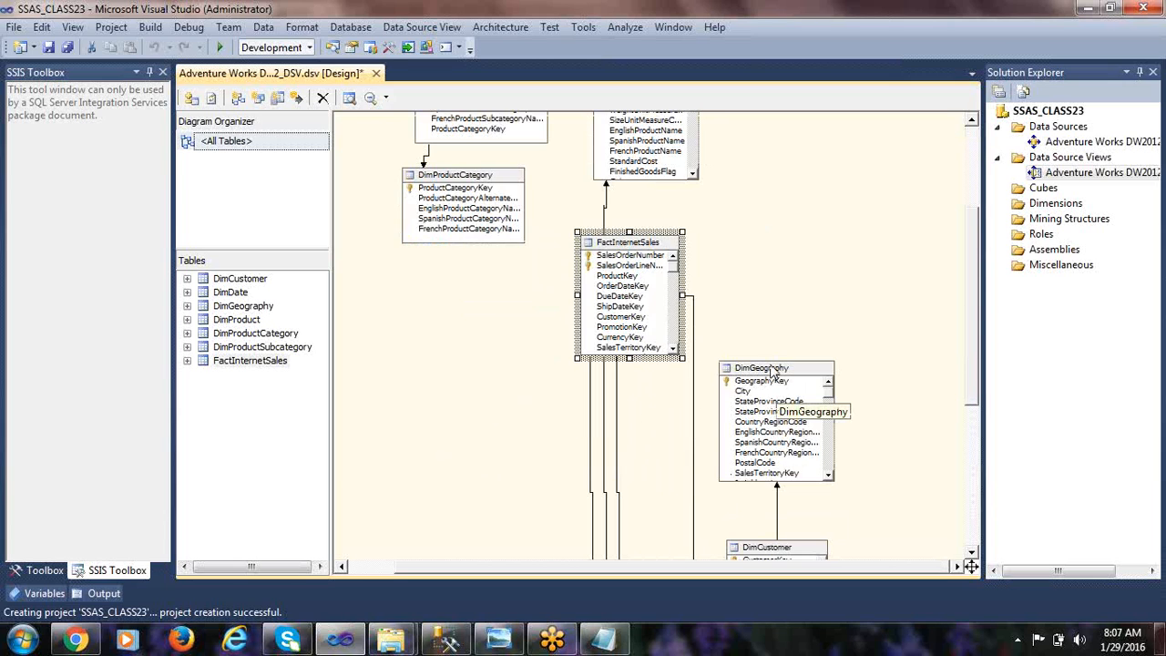
left_click_drag(773, 373, 809, 243)
scroll(847, 356, "down", 2)
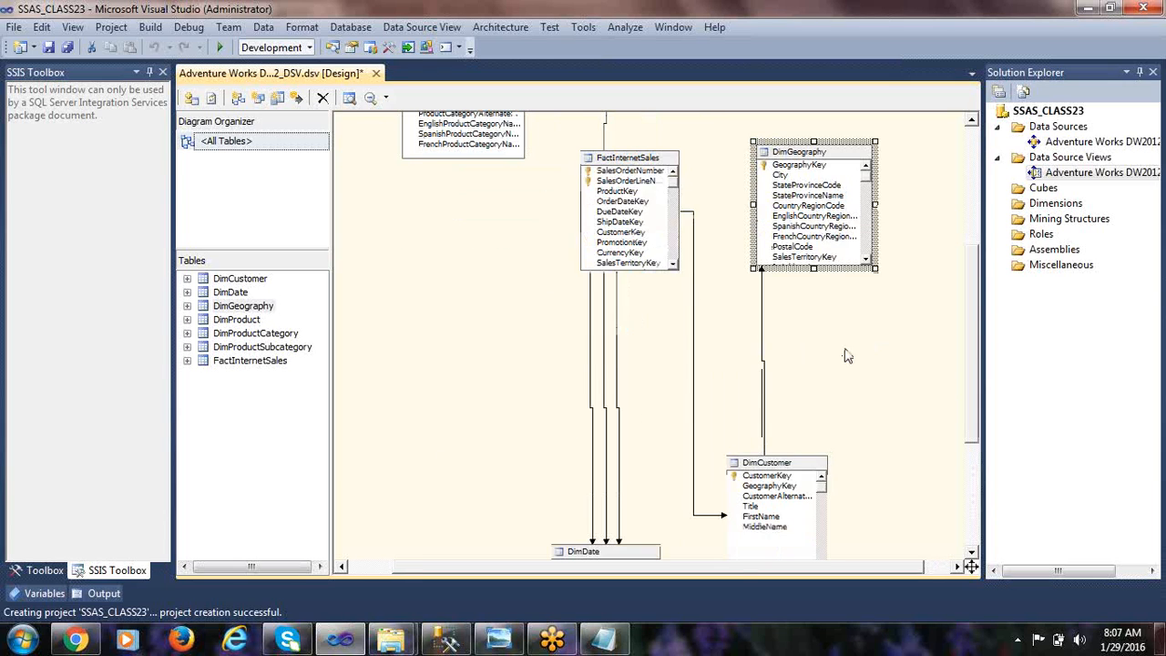
left_click(784, 453)
left_click_drag(791, 466, 809, 313)
left_click_drag(612, 553, 612, 315)
- Examine how FactInternetSales connects to the DimProduct, DimGeography and DimDate tables in the rearranged diagram
scroll(828, 382, "up", 3)
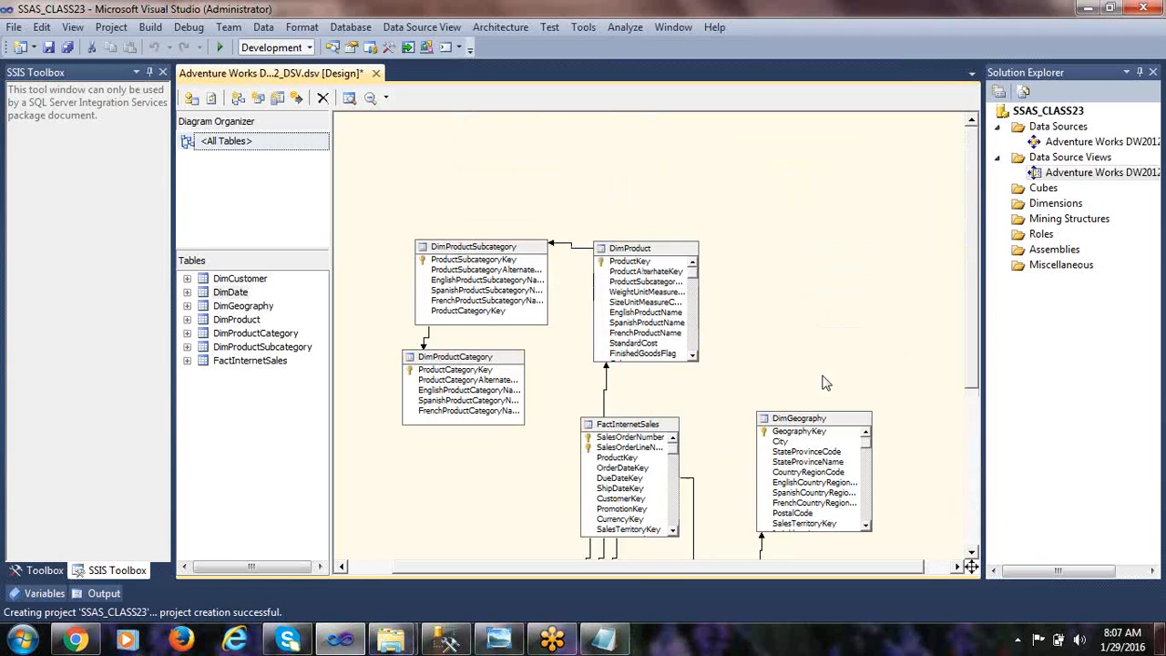
scroll(827, 382, "down", 2)
scroll(825, 374, "up", 1)
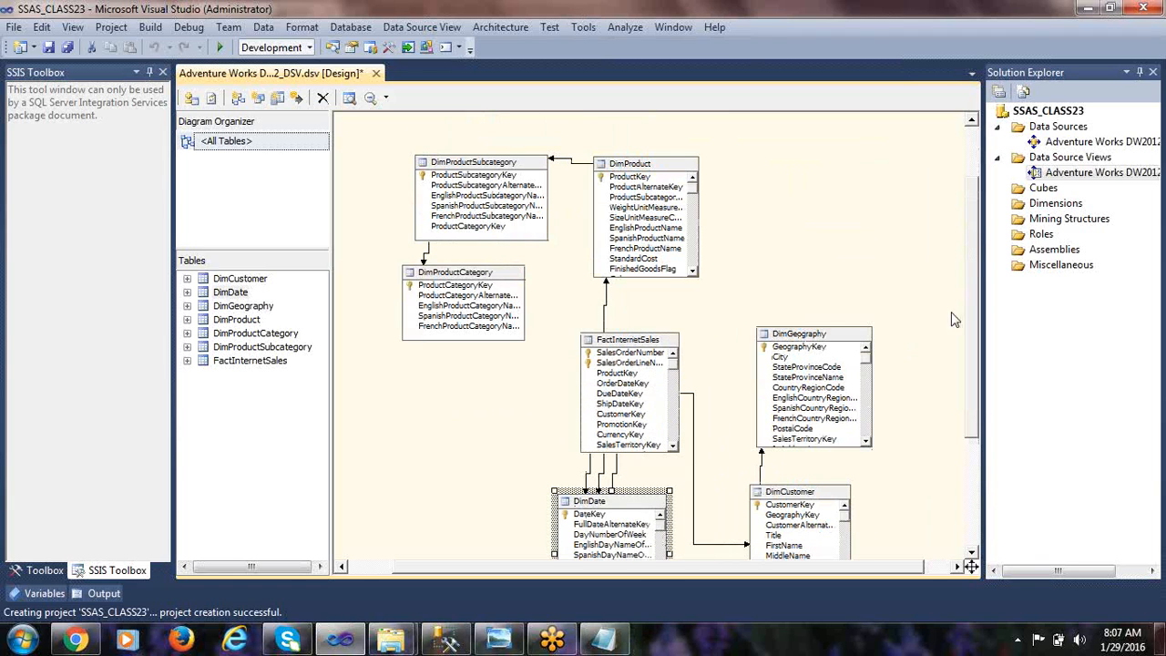
left_click(649, 352)
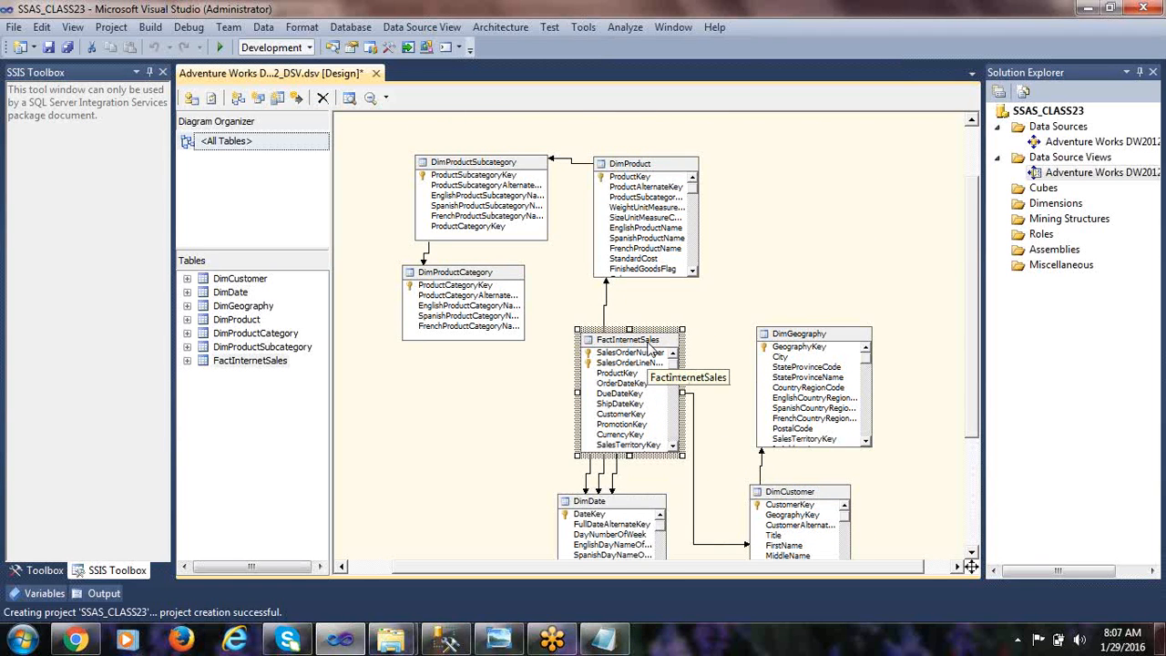
left_click(825, 341)
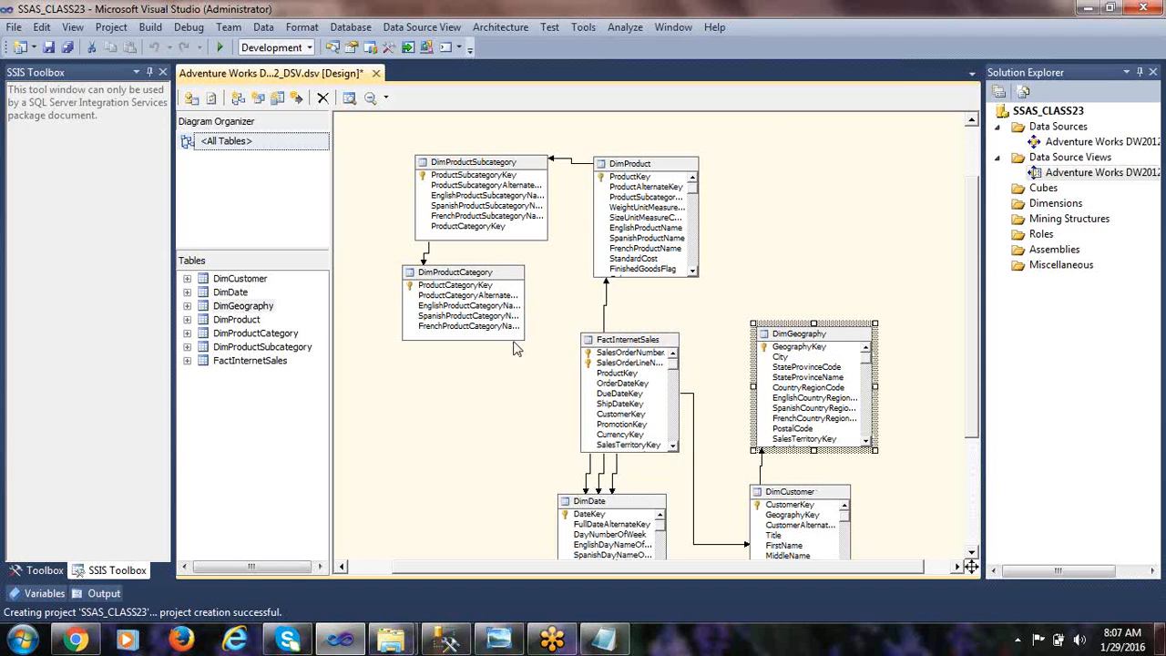
left_click(648, 173)
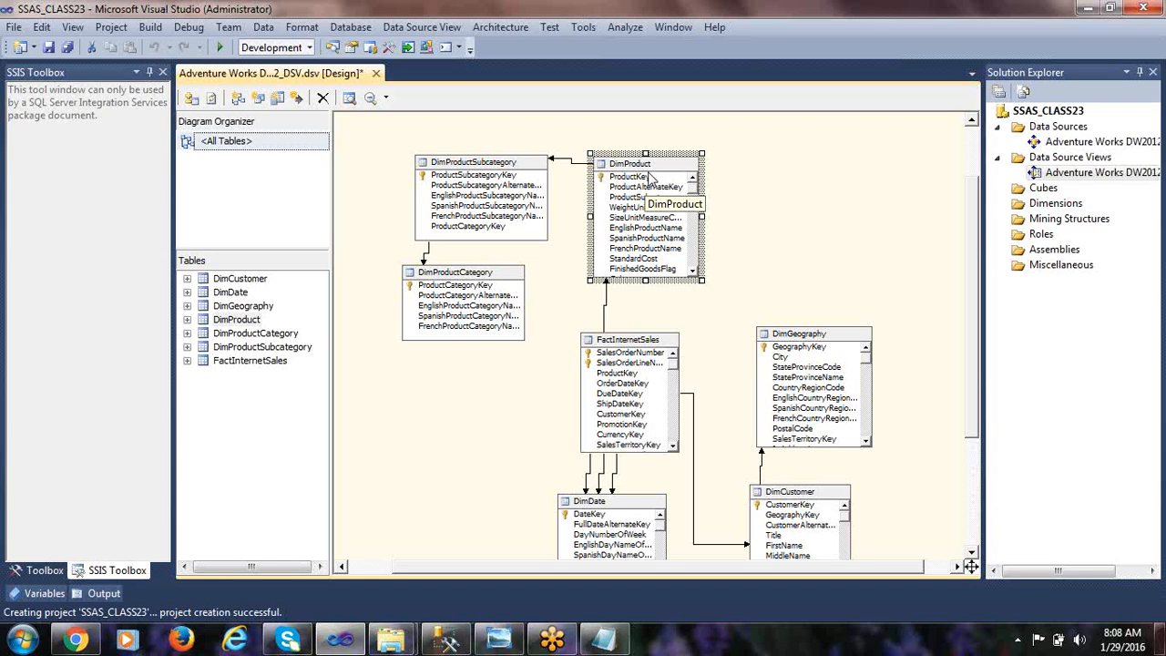
left_click(617, 342)
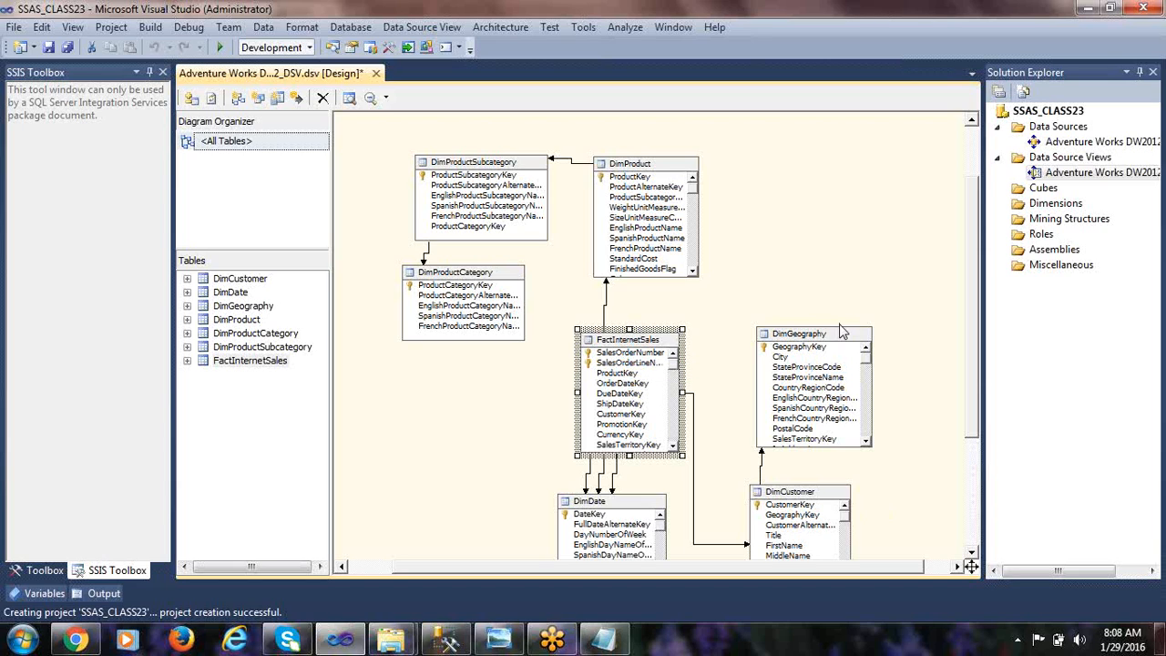
left_click(802, 334)
left_click(642, 504)
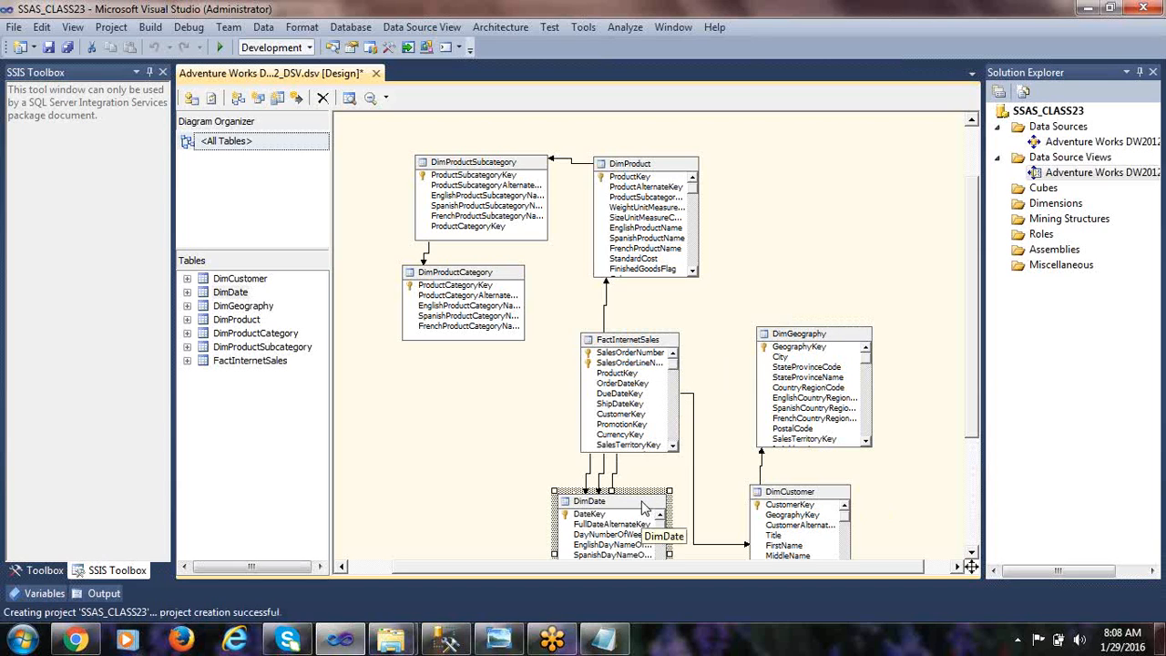
- Trace the links from DimProduct to its subcategory and category tables, and its relationship with FactInternetSales
left_click(632, 167)
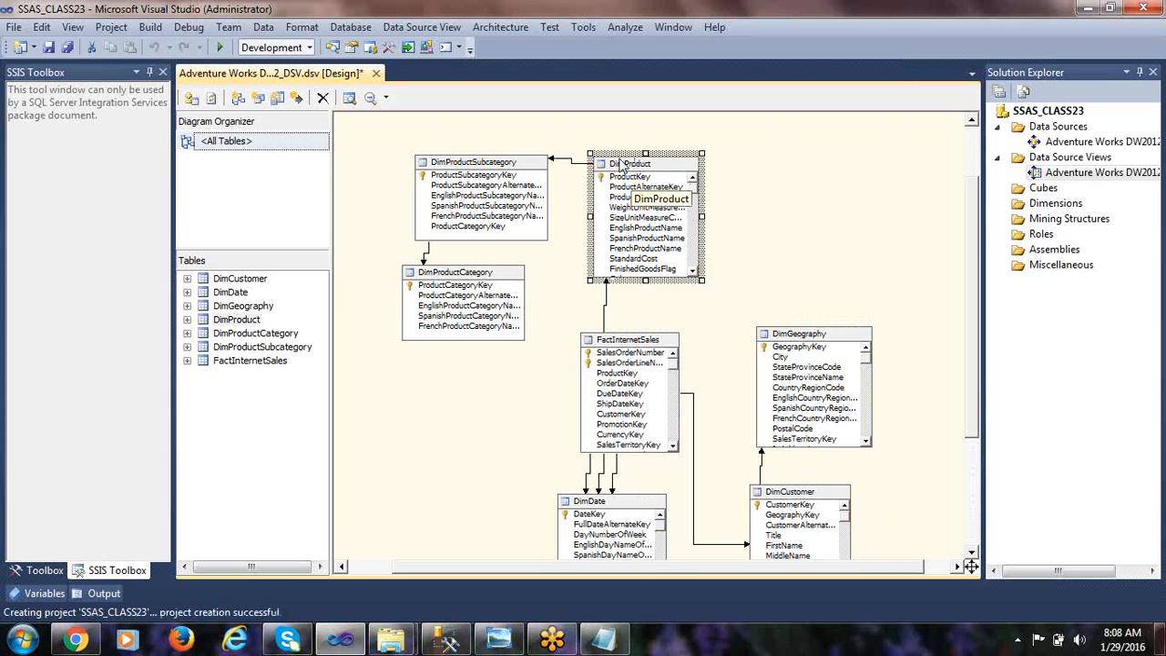
left_click(500, 172)
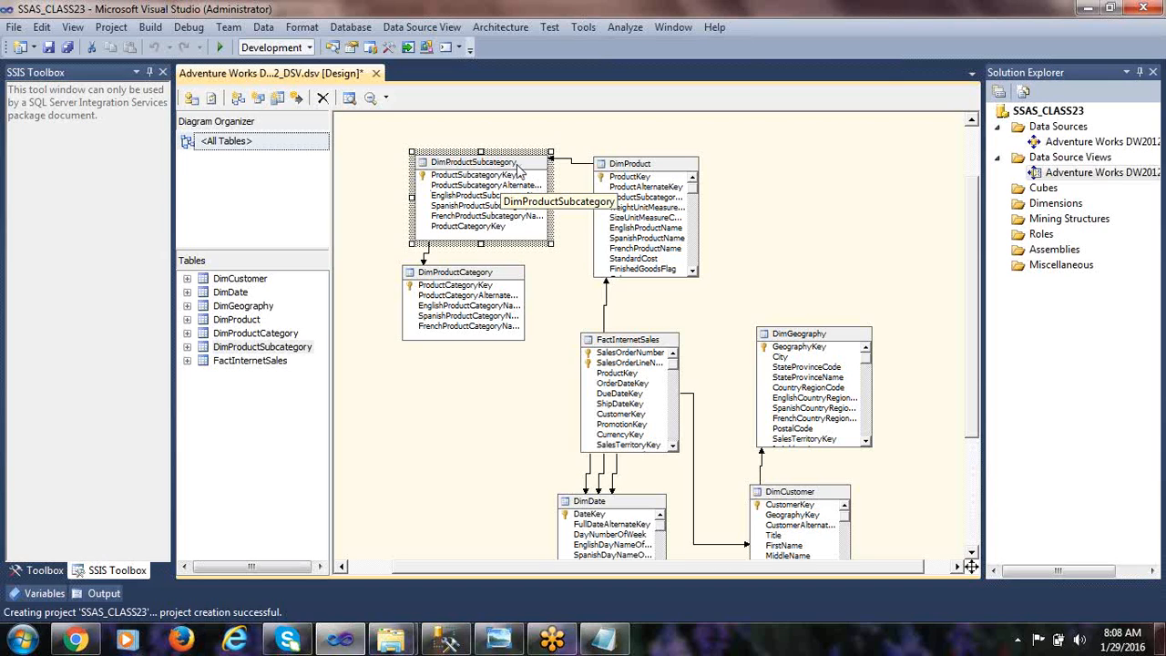
left_click(443, 284)
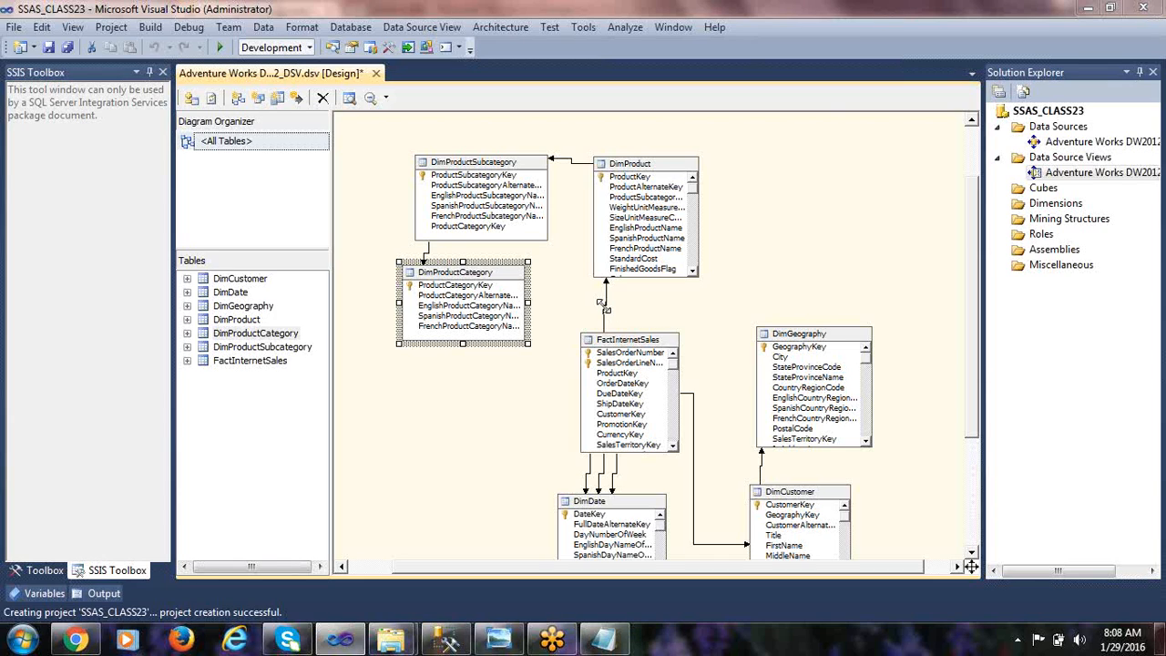
left_click(603, 306)
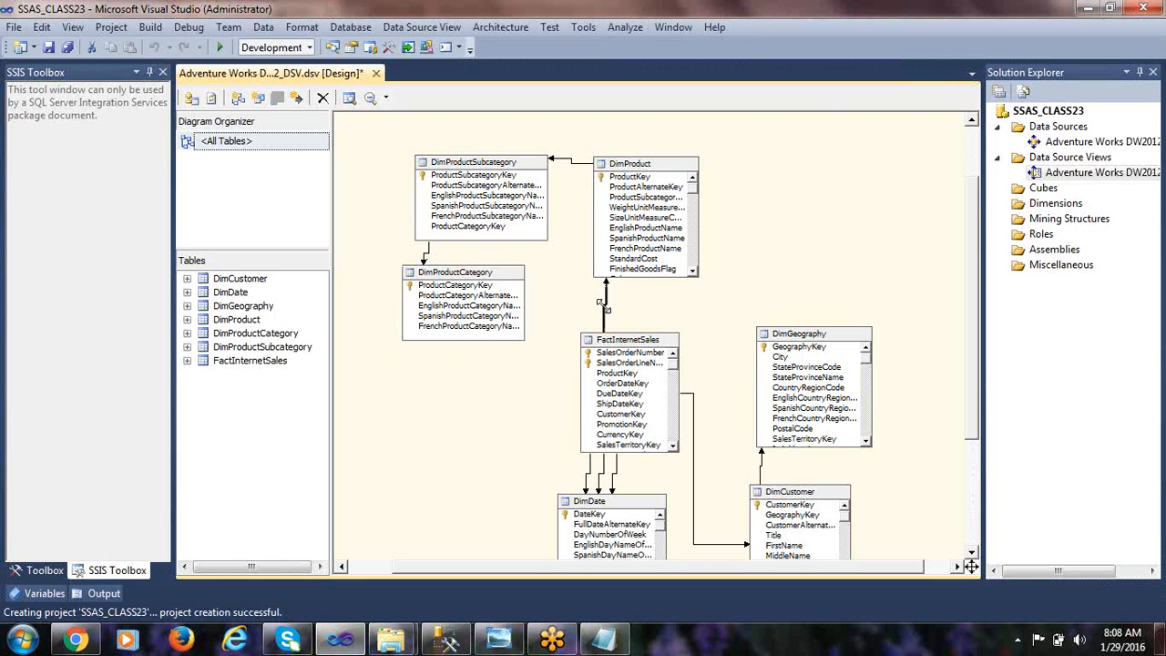
left_click(617, 344)
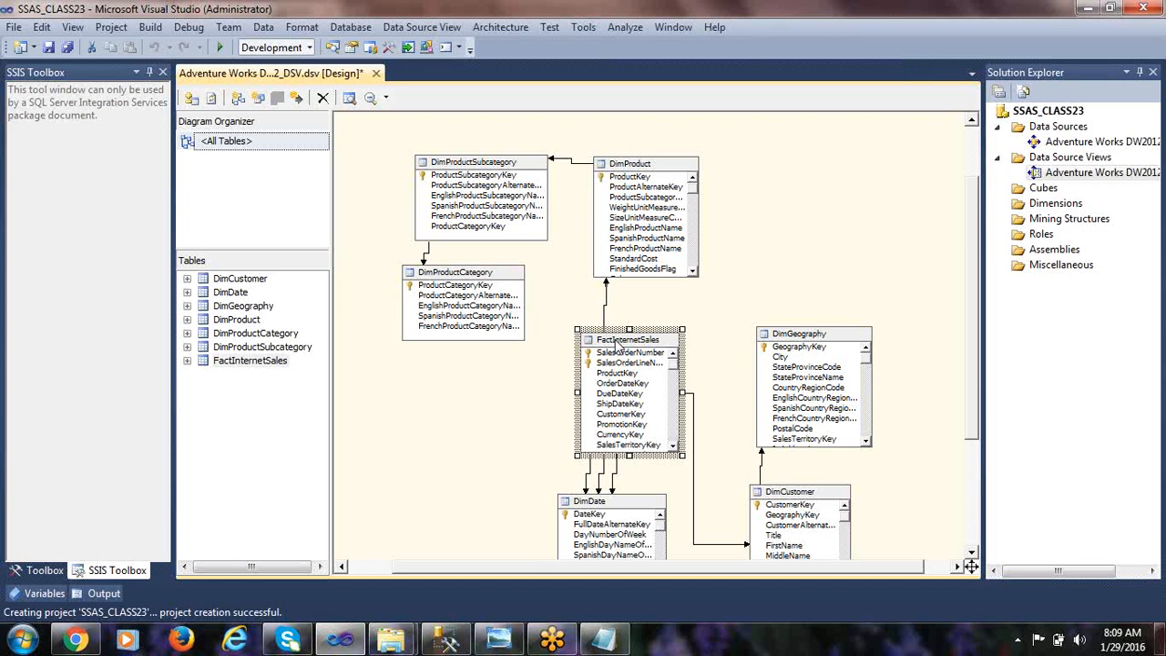
left_click(629, 179)
- Delete the relationship between FactInternetSales and DimProduct from the data source view
left_click(604, 296)
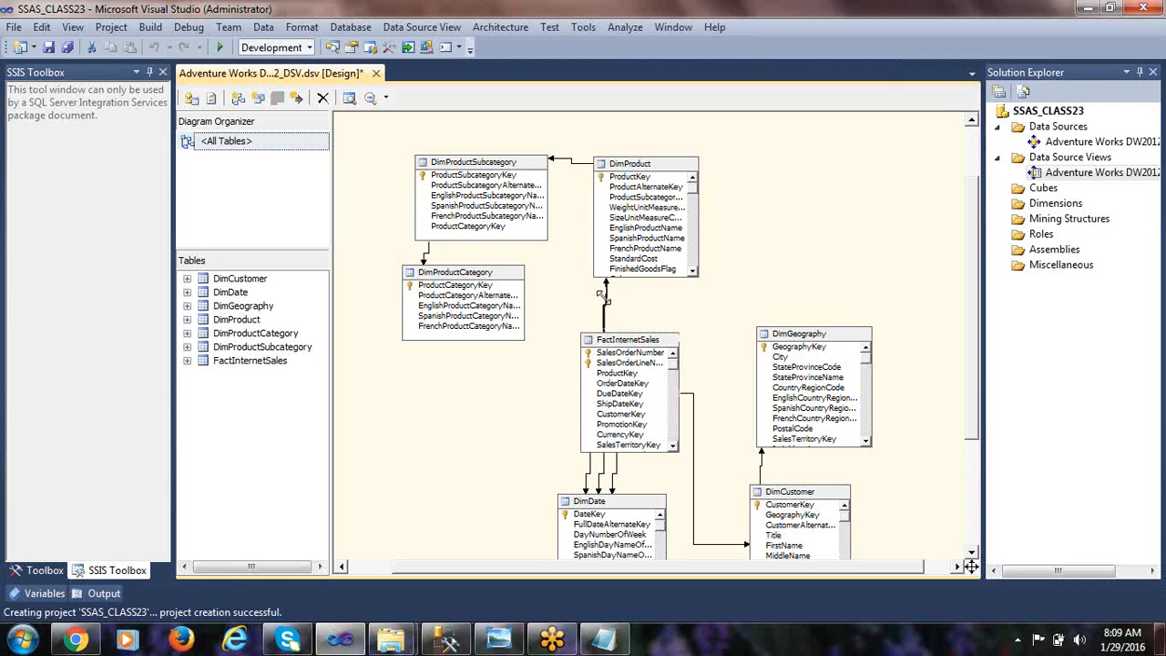
right_click(608, 301)
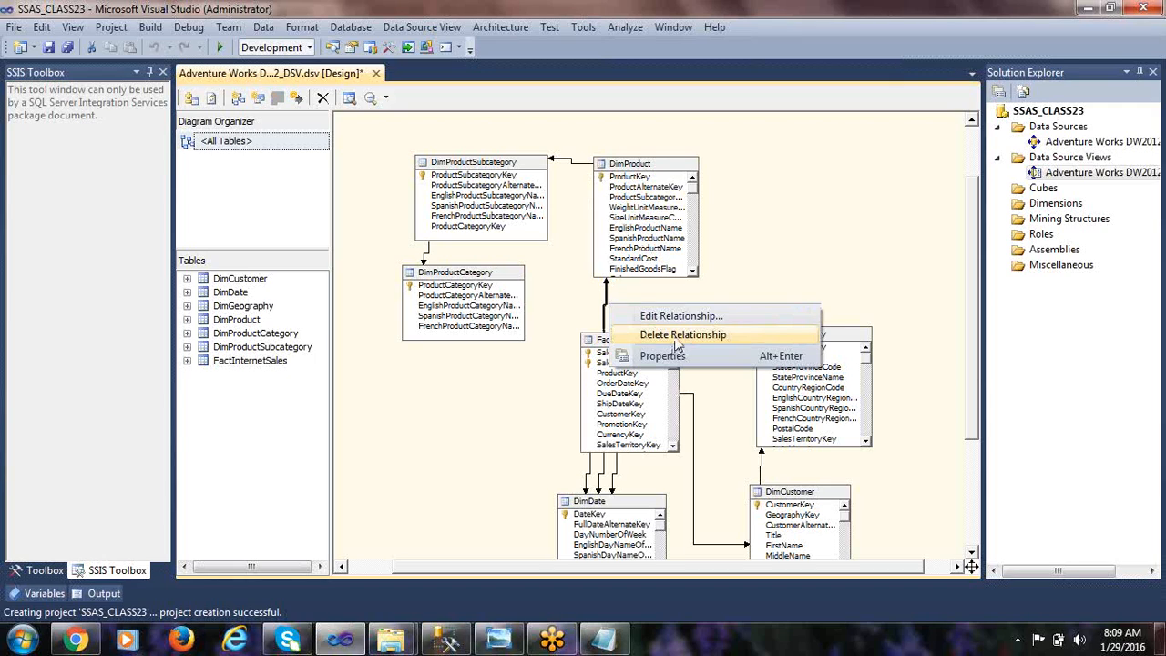
key("Escape")
key("Delete")
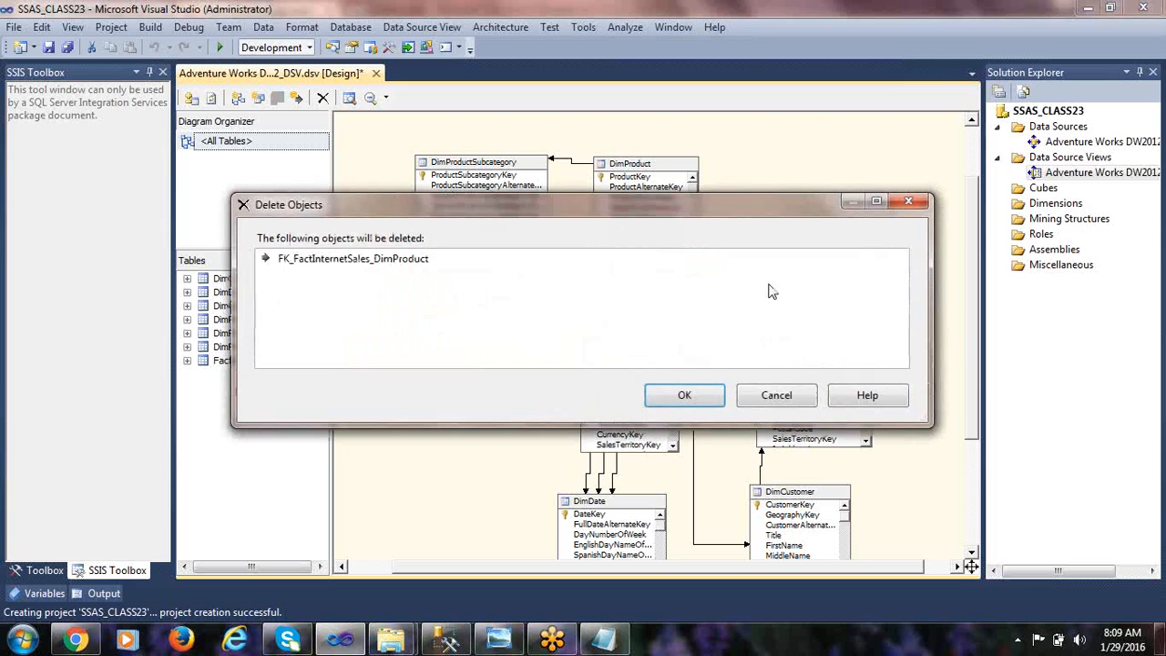
left_click(683, 395)
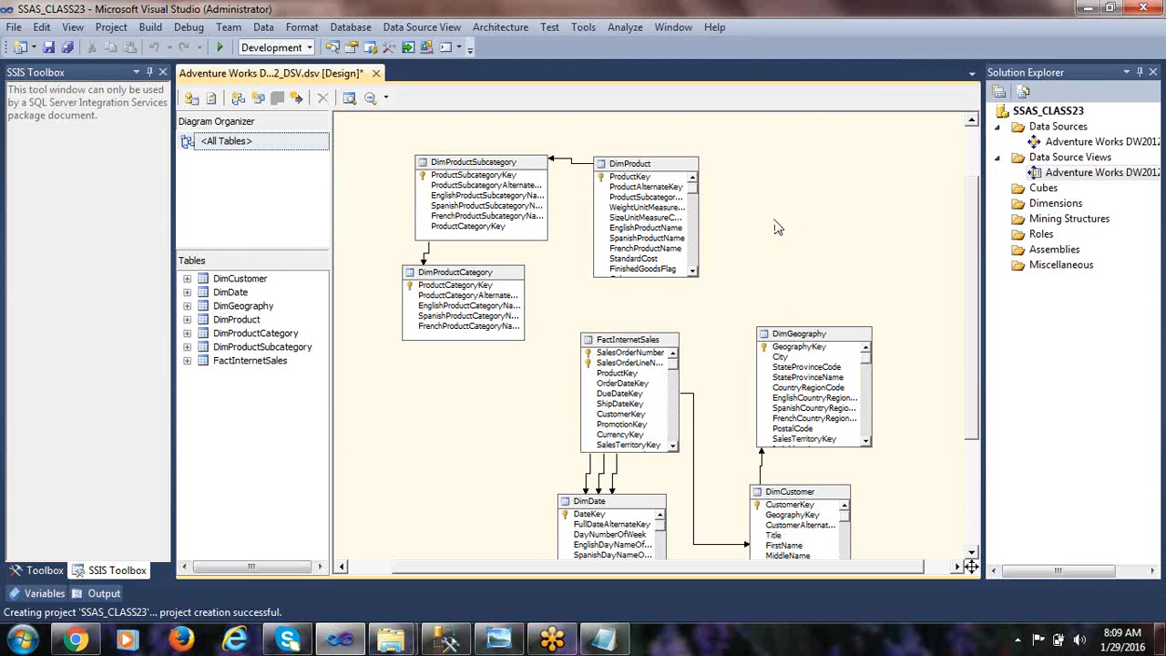
- Examine the key and measure columns of FactInternetSales, from ProductKey and ShipDateKey through PromotionKey to SalesAmount
left_click(627, 374)
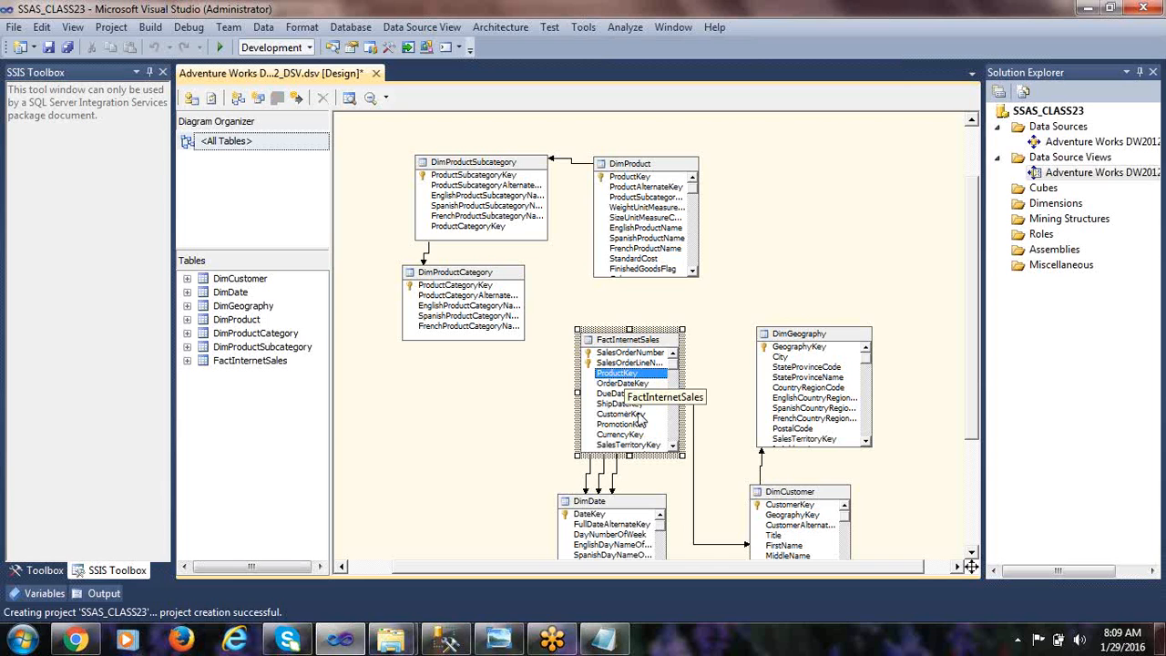
left_click(627, 404)
scroll(636, 440, "down", 3)
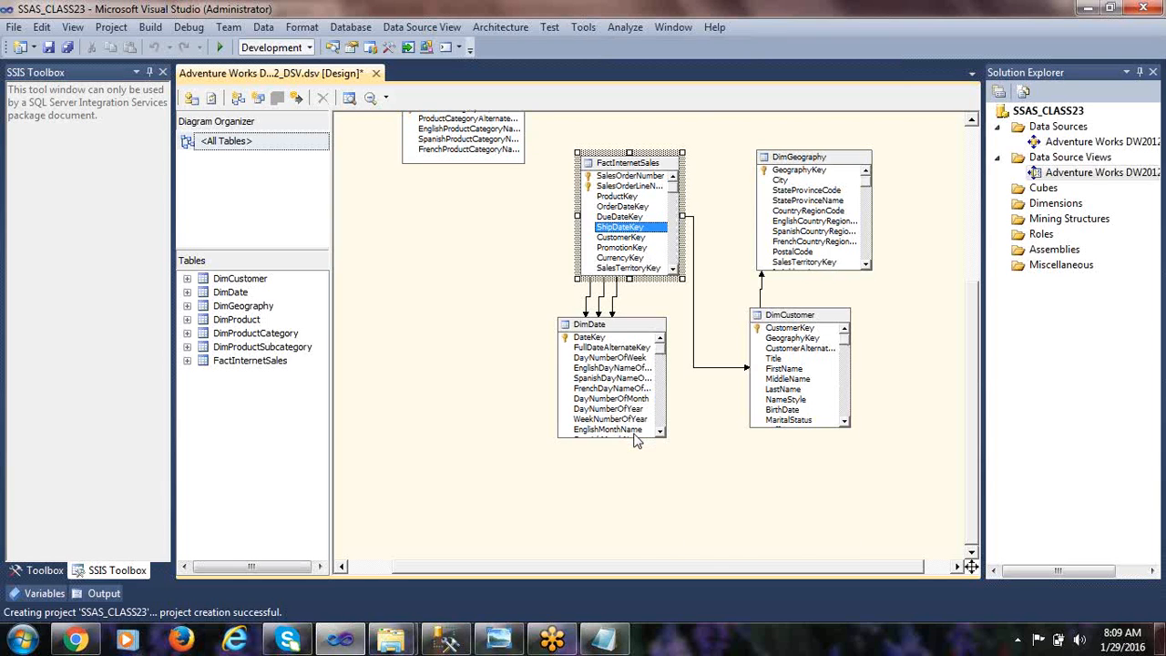
scroll(636, 441, "up", 3)
left_click(620, 420)
scroll(659, 419, "down", 1)
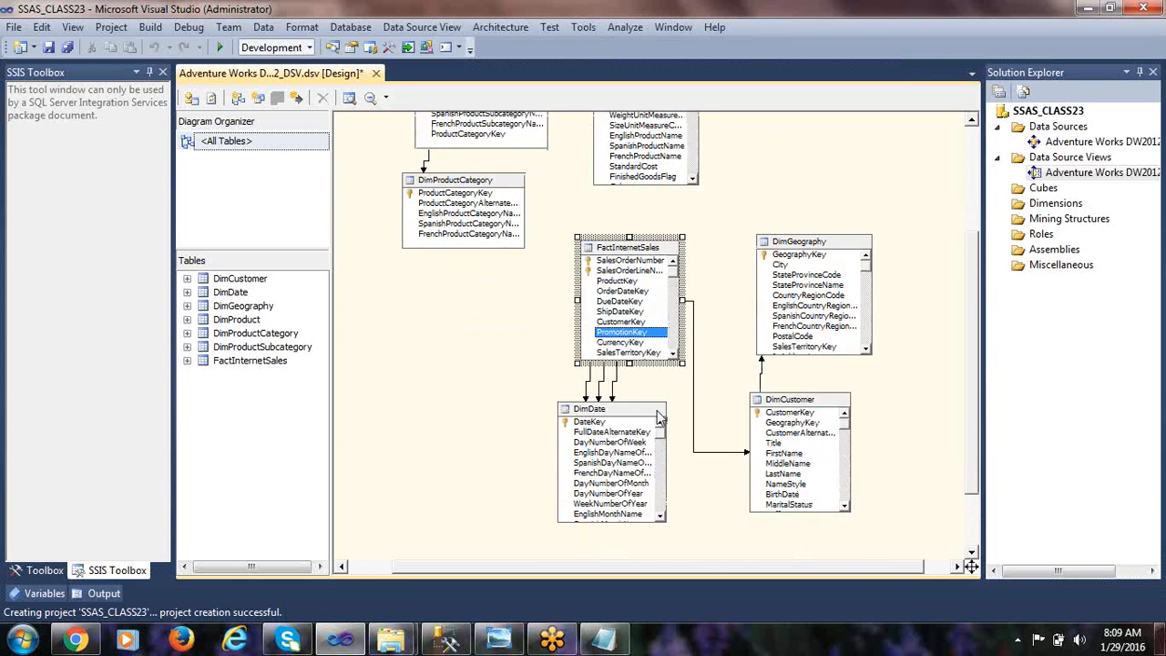
scroll(658, 419, "up", 1)
scroll(676, 387, "down", 2)
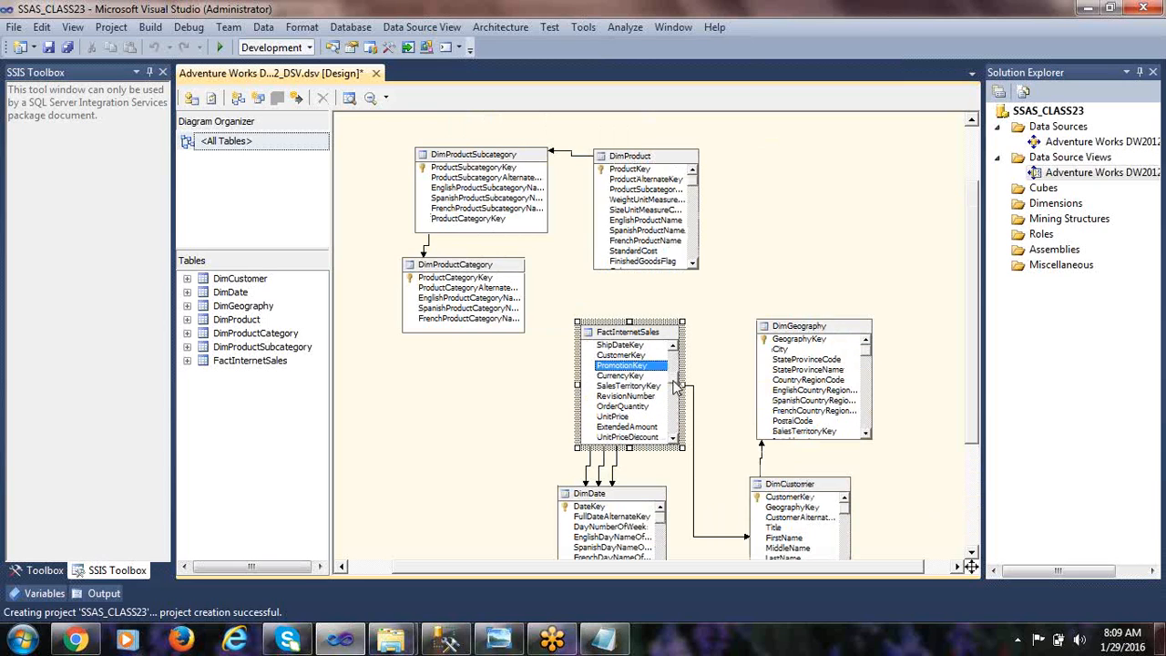
scroll(676, 387, "down", 3)
left_click(625, 408)
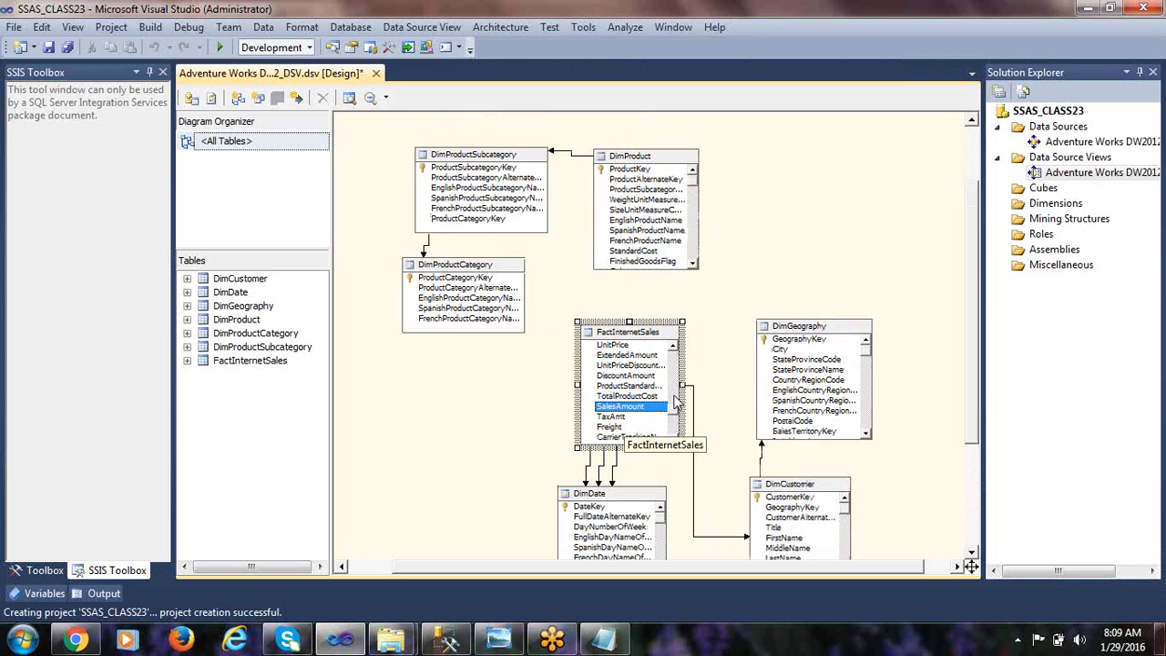
scroll(678, 405, "up", 4)
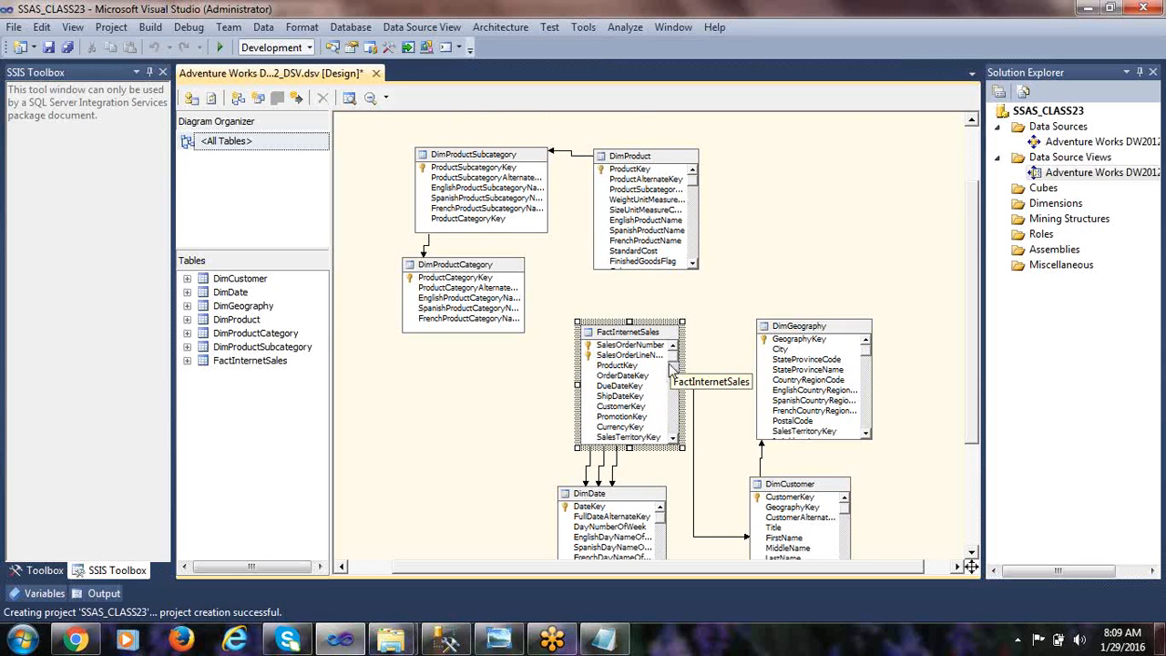
- Compare FactInternetSales with the unlinked DimProduct table and the product category name columns in DimProductCategory
left_click(616, 157)
left_click(613, 335)
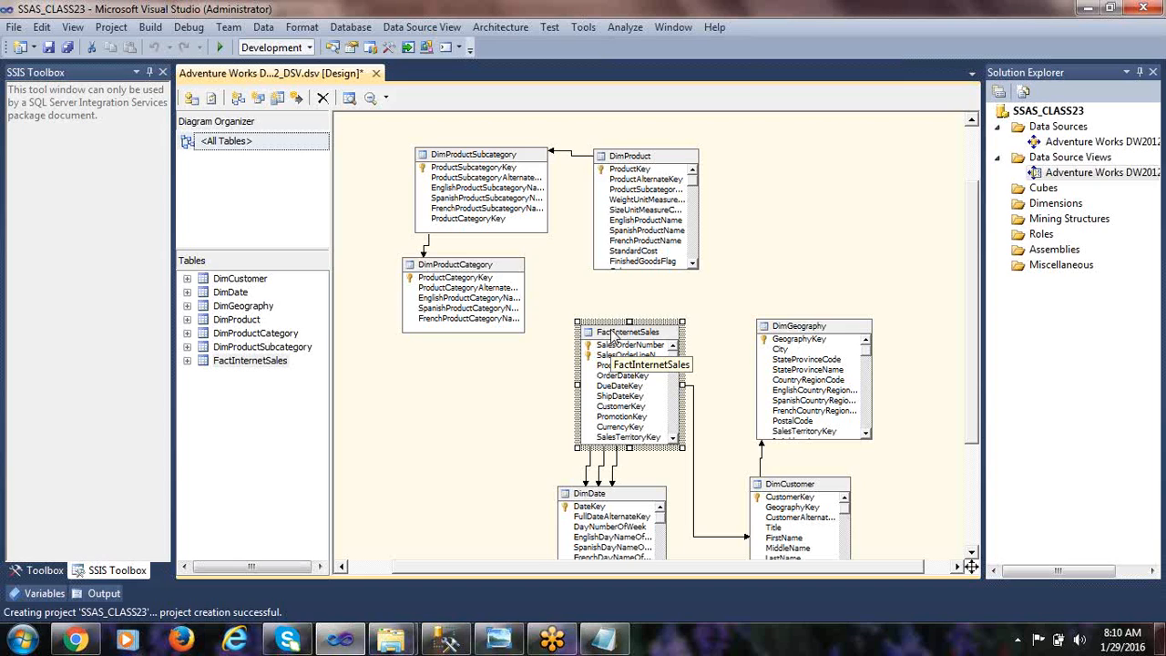
left_click(619, 160)
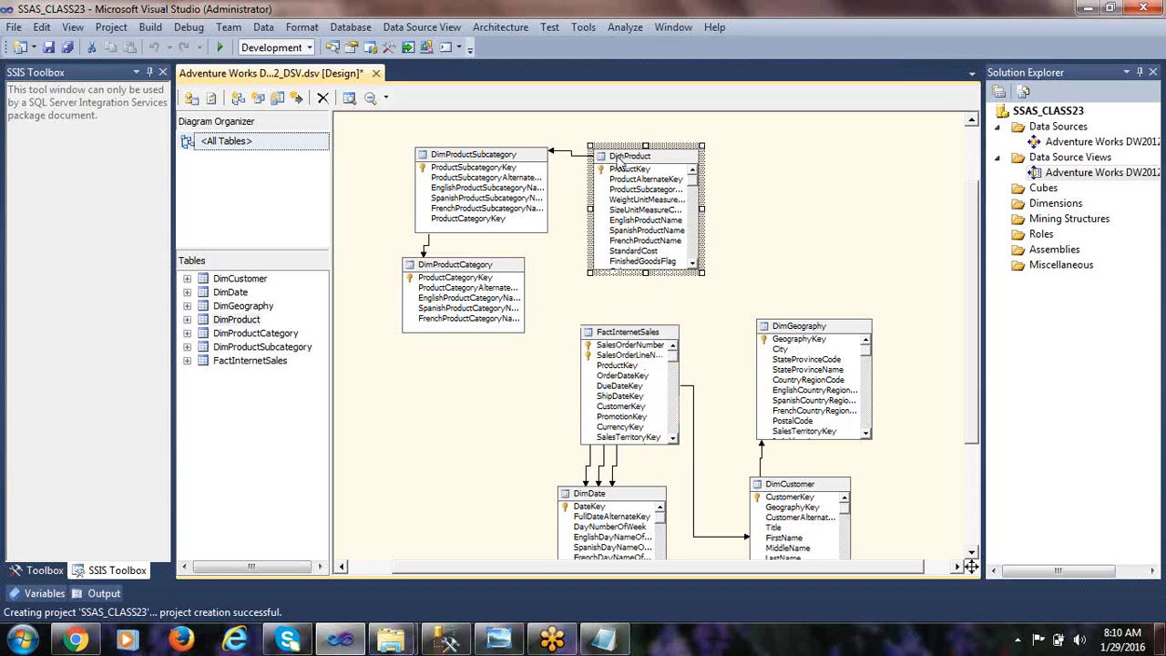
left_click(616, 337)
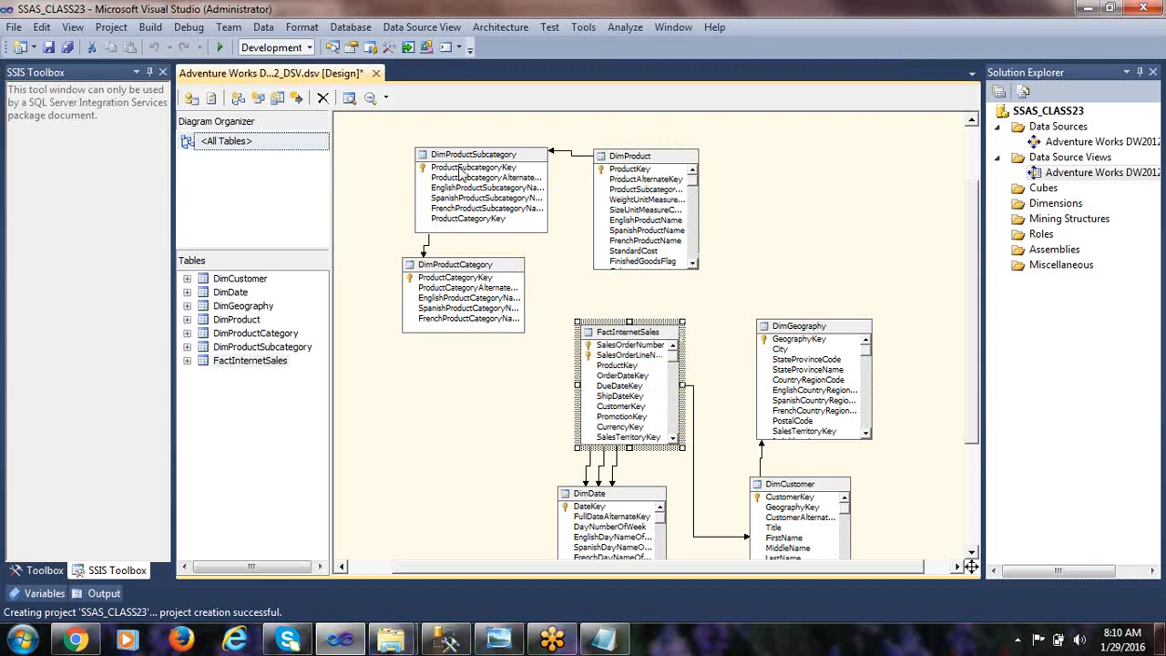
left_click(458, 290)
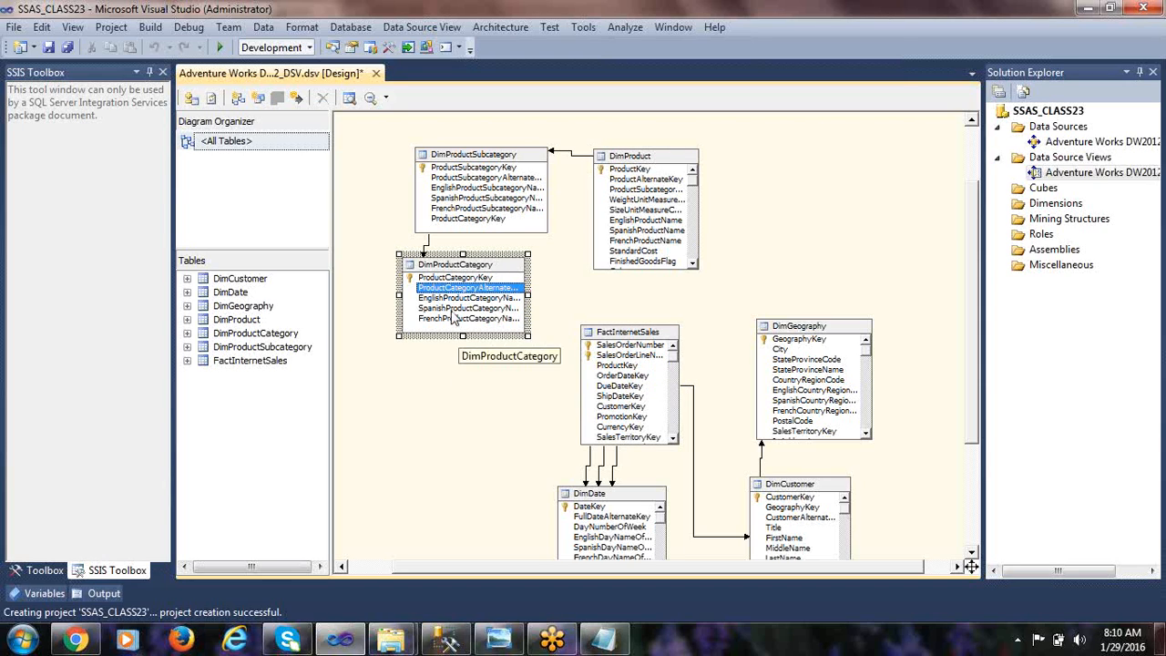
left_click(454, 305)
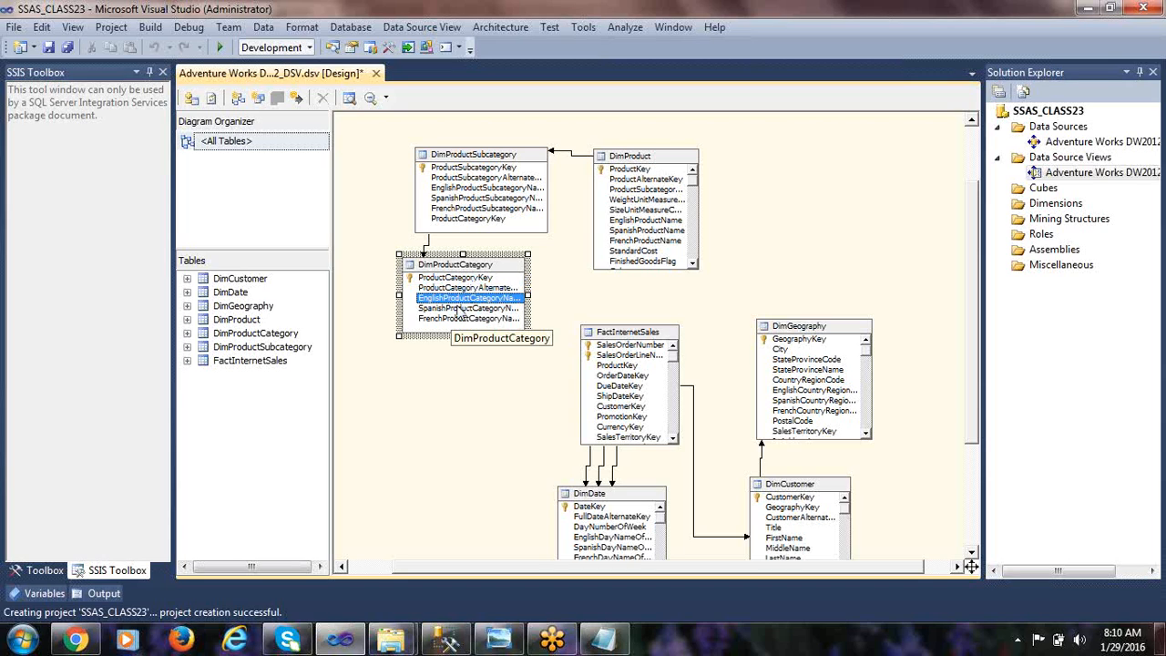
left_click(639, 303)
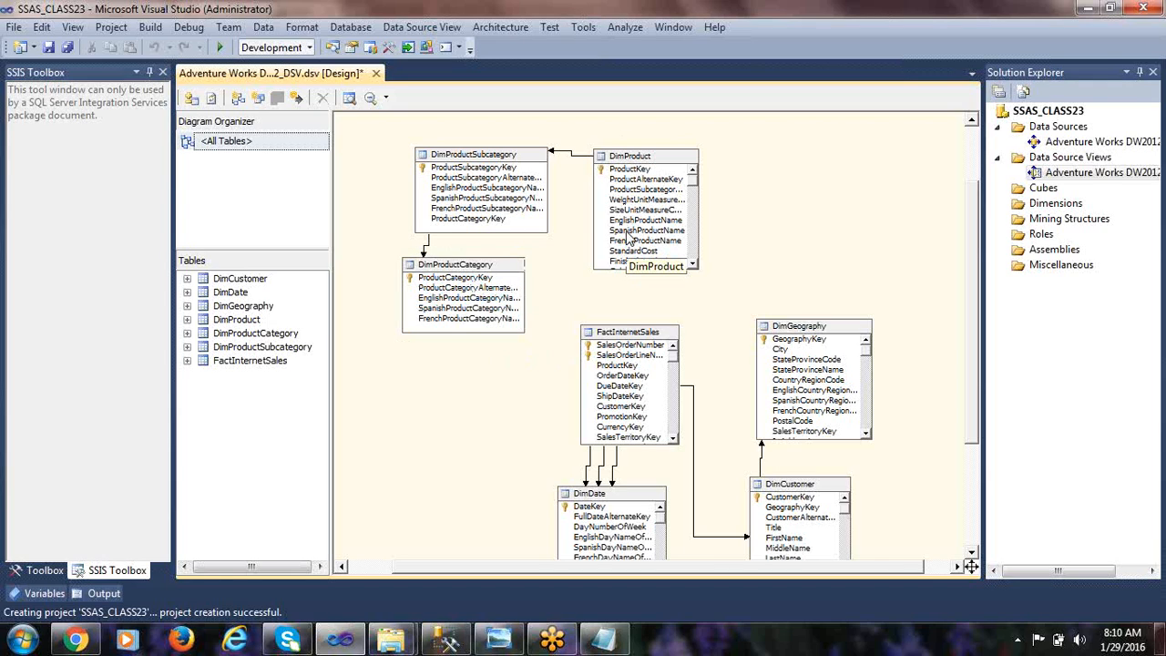
- Locate the ProductKey column in FactInternetSales and its matching ProductKey column in DimProduct
left_click(636, 356)
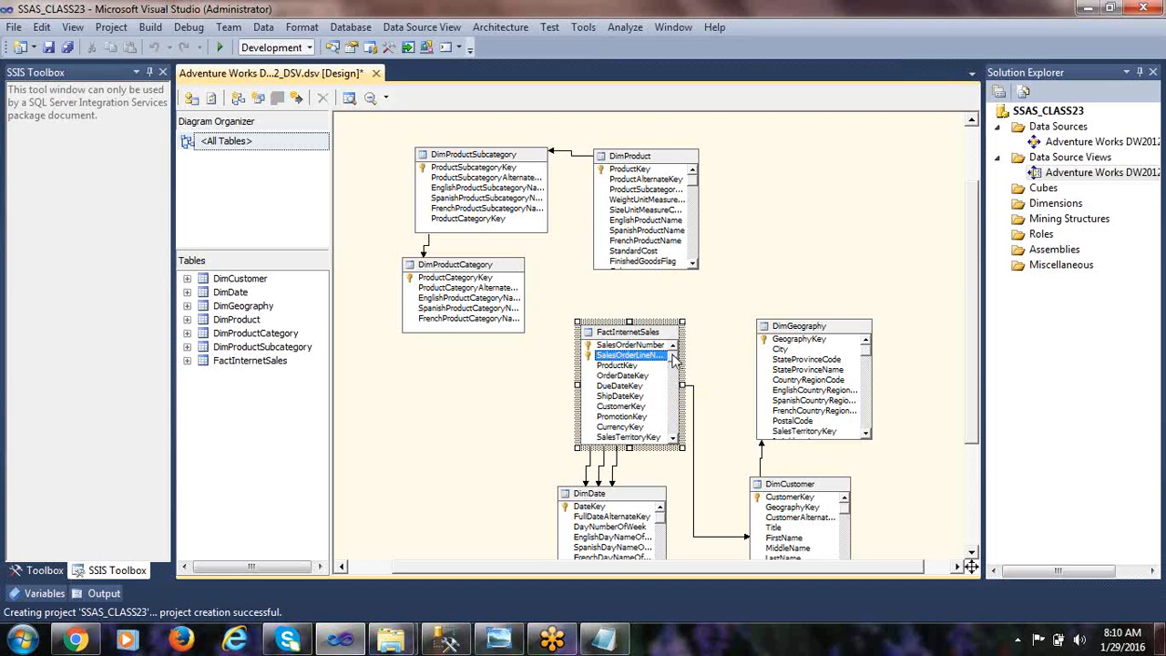
left_click(616, 365)
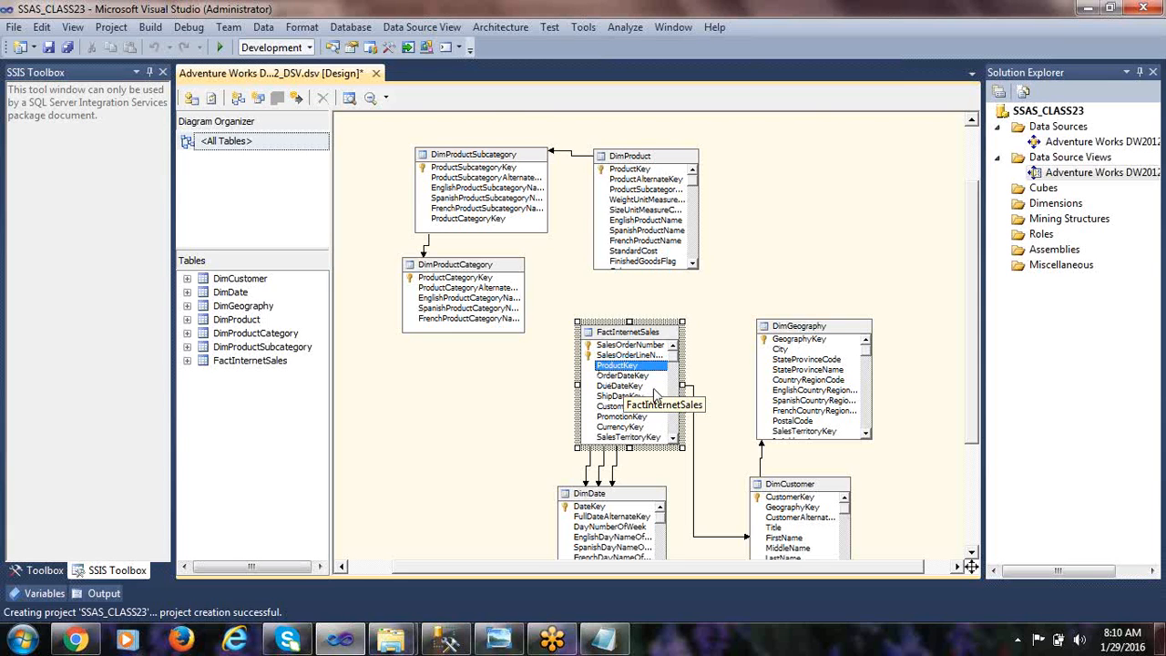
scroll(656, 374, "down", 3)
scroll(656, 374, "up", 5)
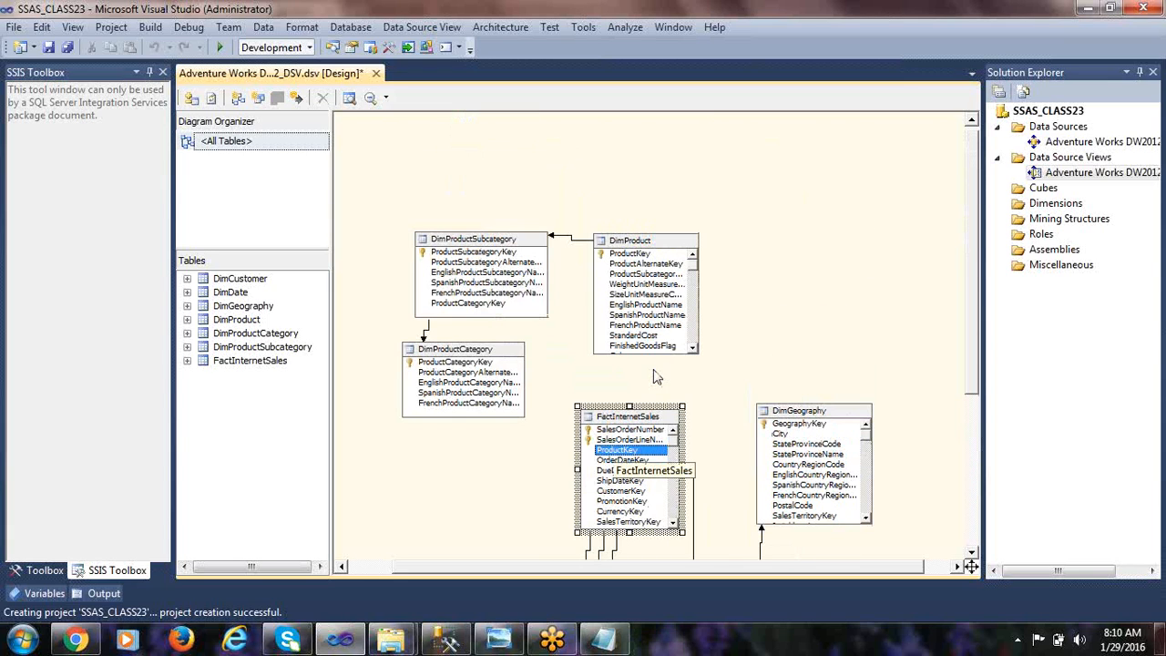
left_click(633, 255)
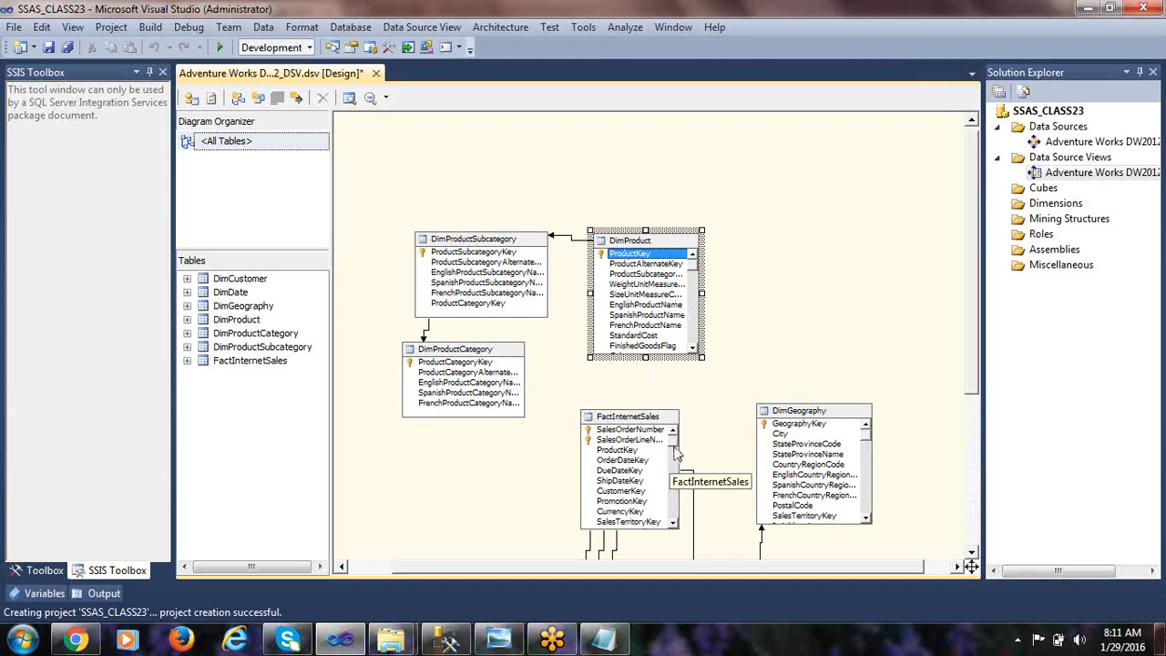
left_click_drag(625, 497, 627, 452)
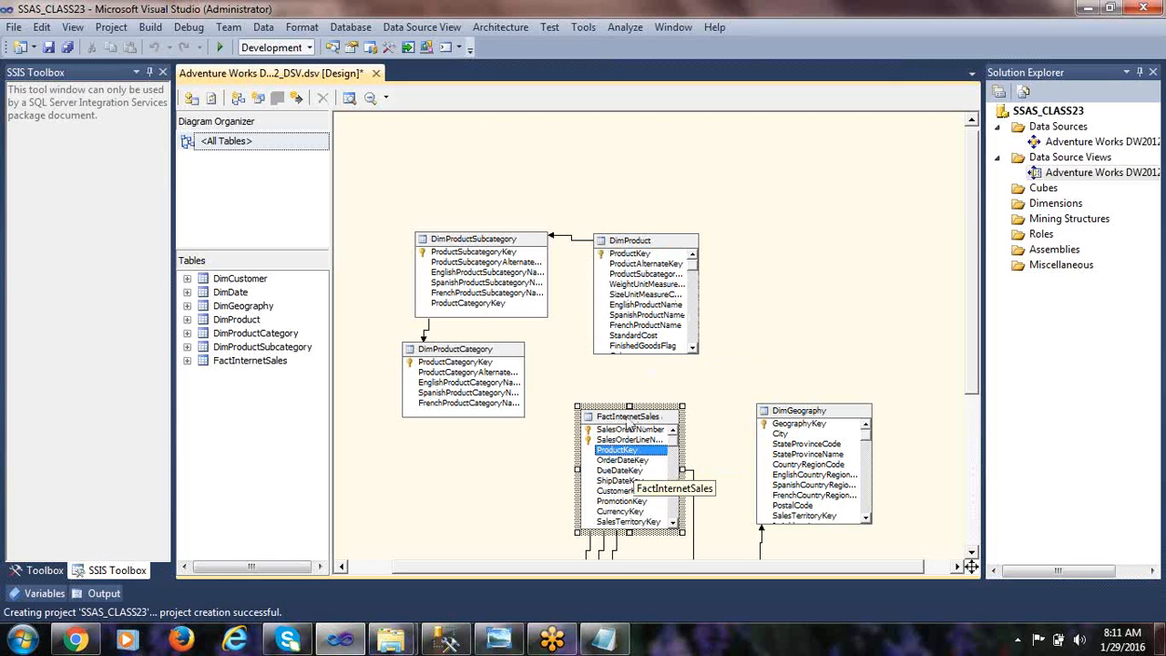
- Start a new relationship with FactInternetSales as the source (foreign key) table and DimProduct as the destination (primary key) table
right_click(646, 424)
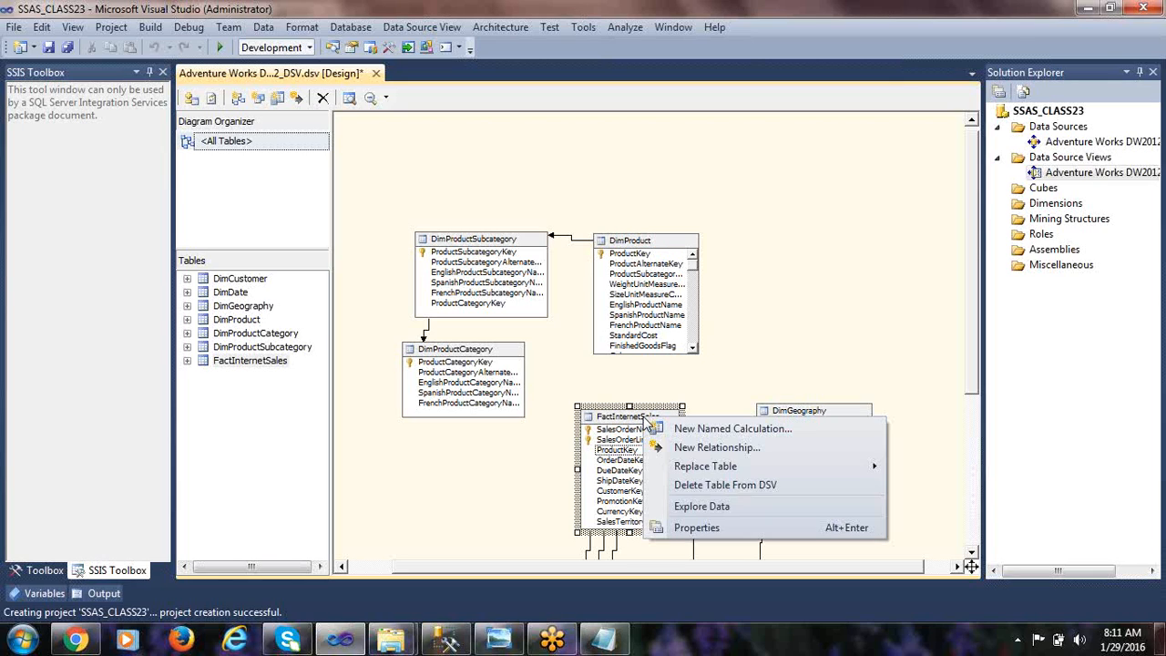
left_click(716, 448)
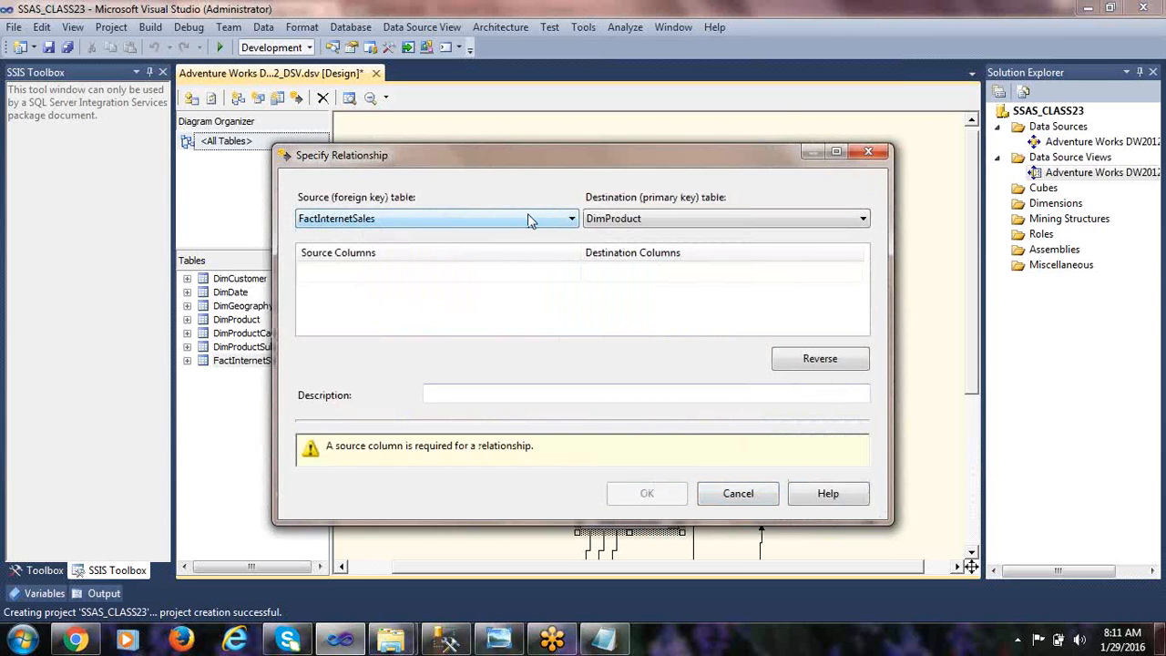
left_click_drag(416, 158, 358, 88)
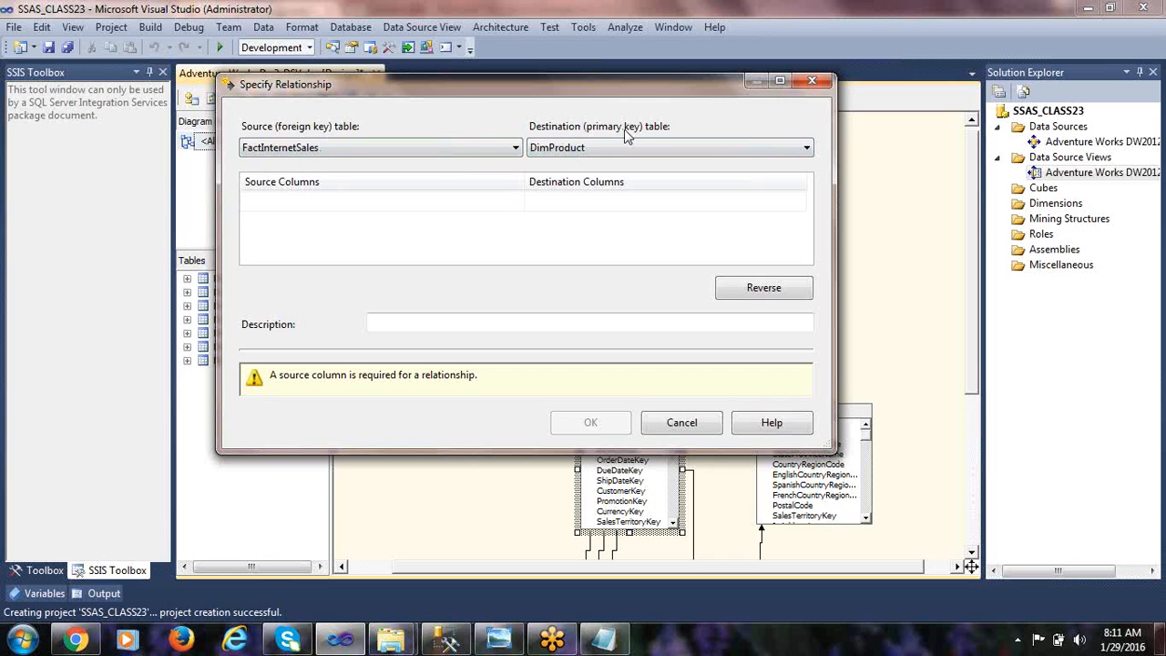
left_click(601, 148)
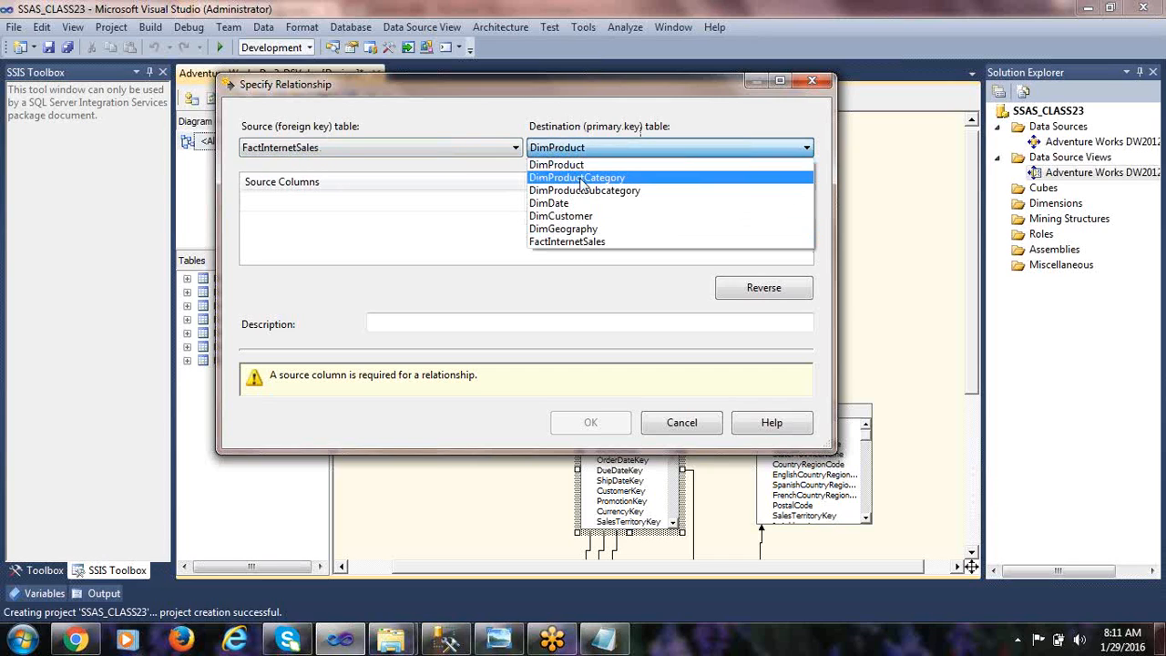
left_click(576, 168)
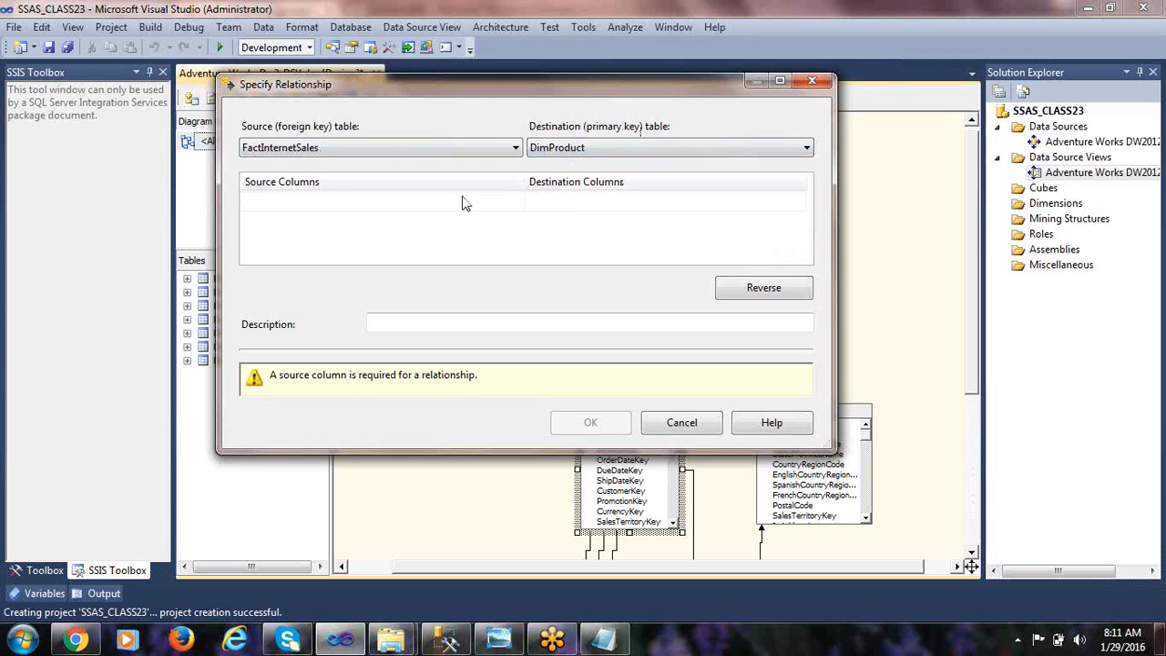
left_click(298, 151)
left_click(285, 243)
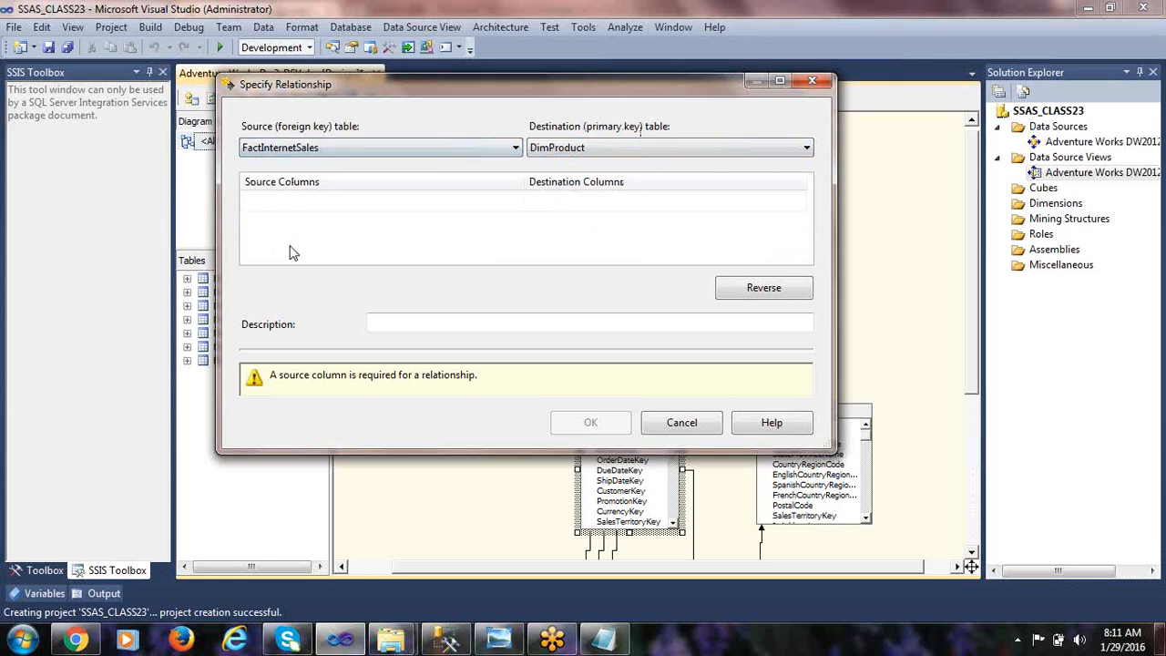
- Map source column ProductKey to destination column ProductKey and create the relationship
left_click(508, 206)
left_click(516, 204)
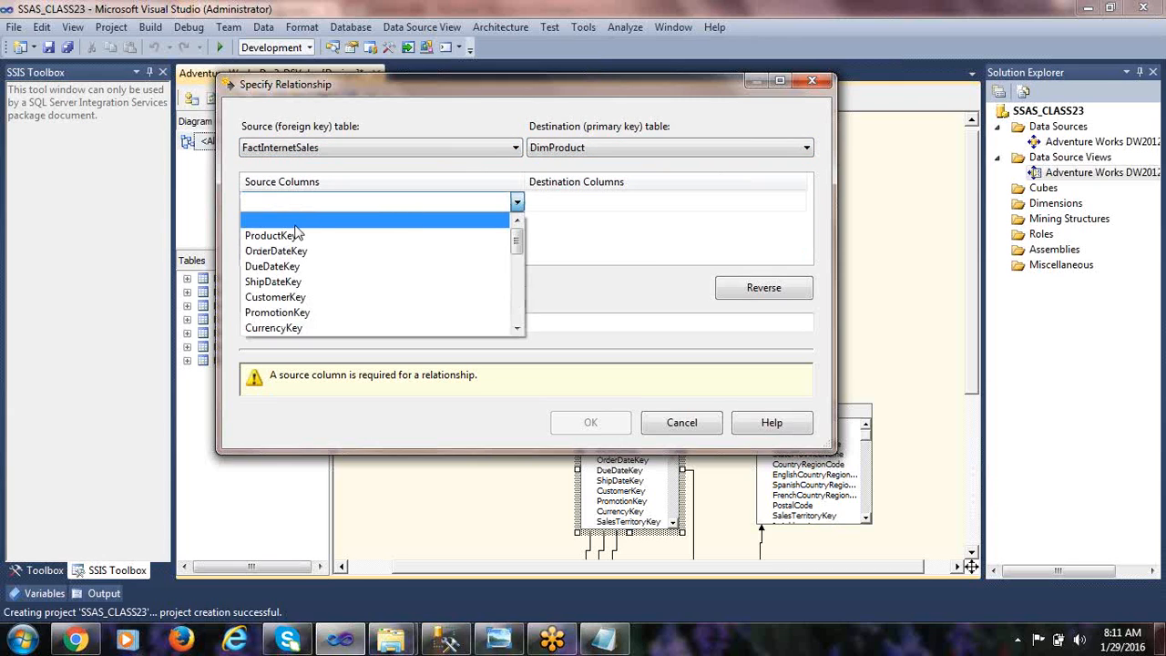
left_click(296, 235)
left_click(747, 204)
left_click(766, 203)
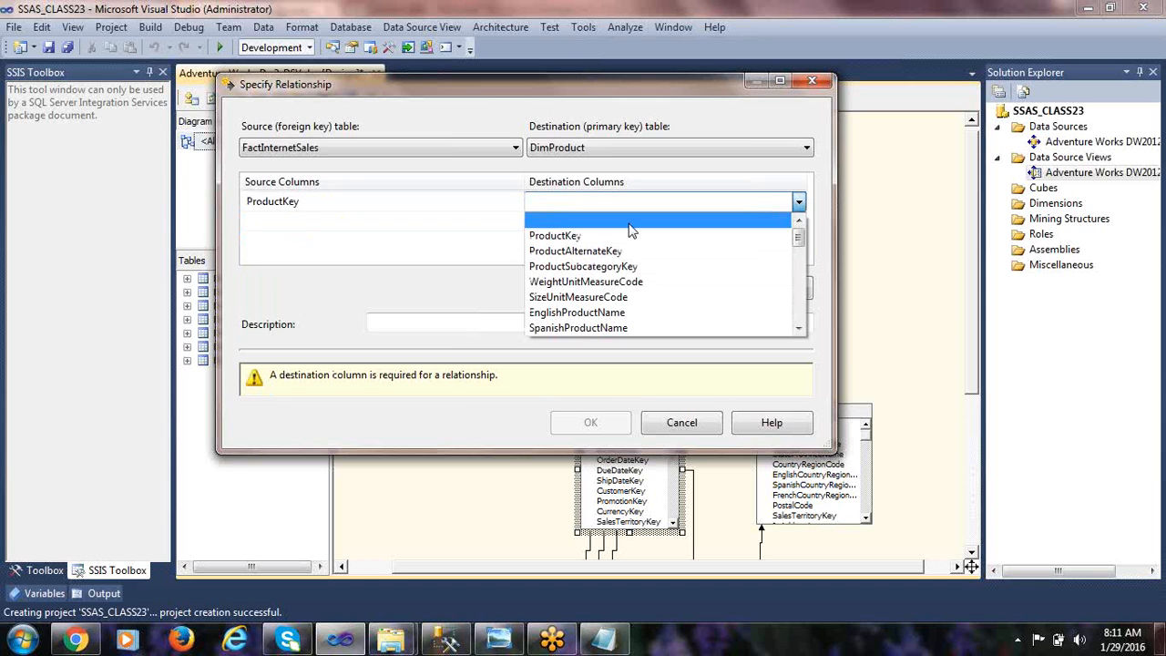
left_click(630, 235)
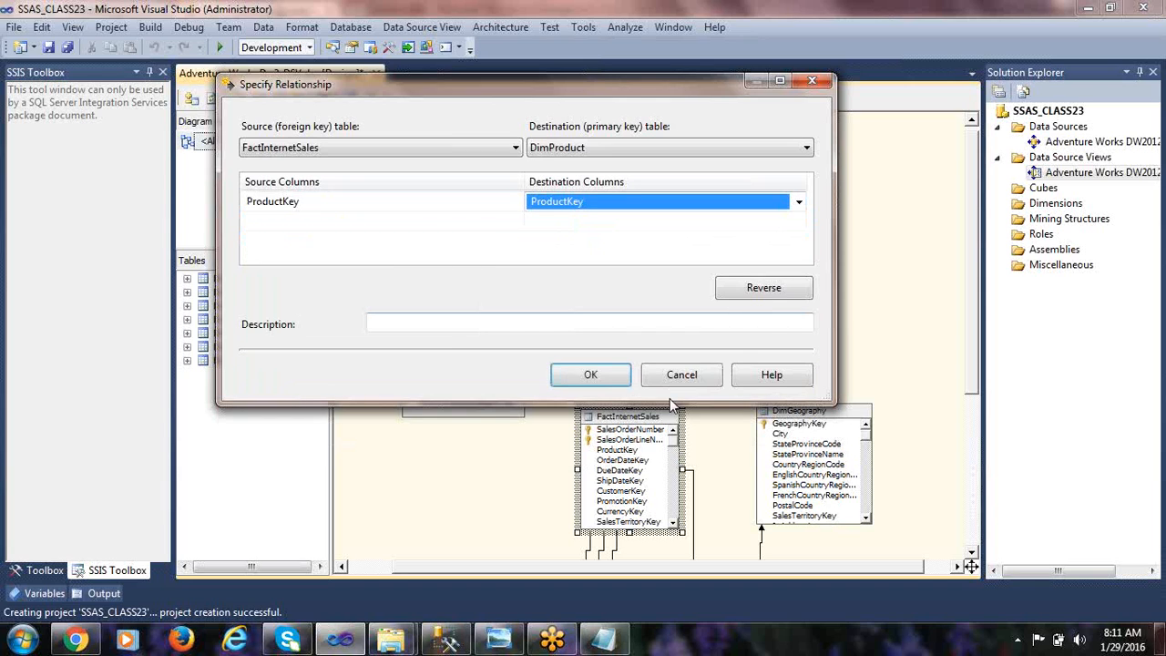
left_click(561, 375)
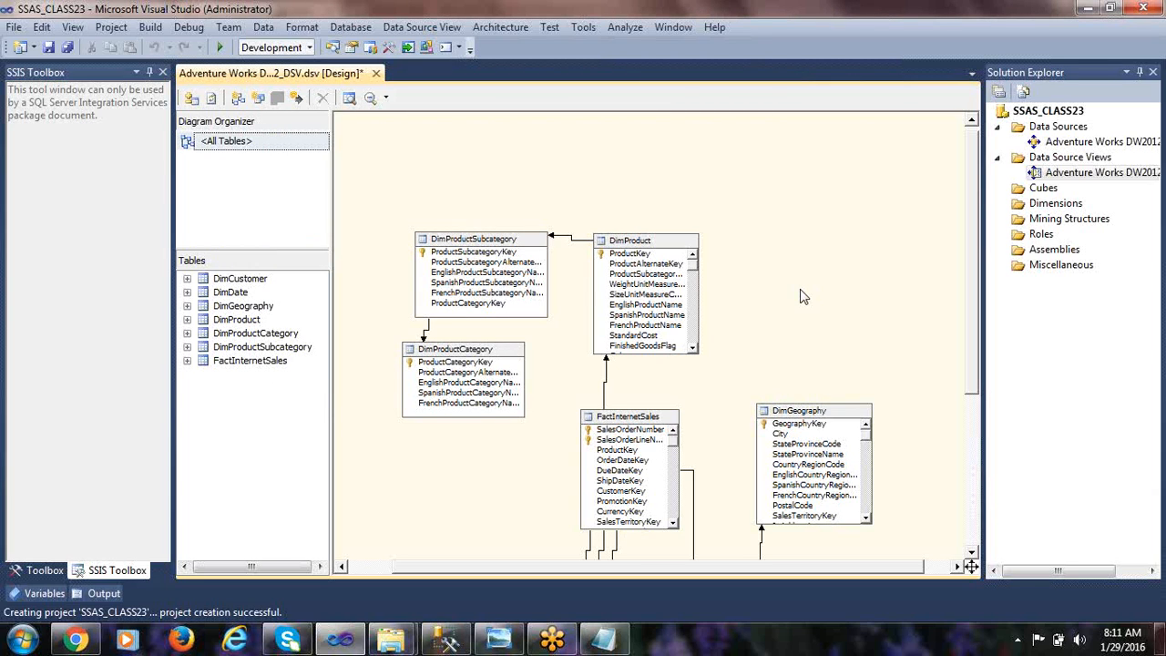
- Review the whole diagram with the recreated relationship between FactInternetSales and DimProduct
scroll(838, 255, "down", 3)
scroll(843, 260, "up", 2)
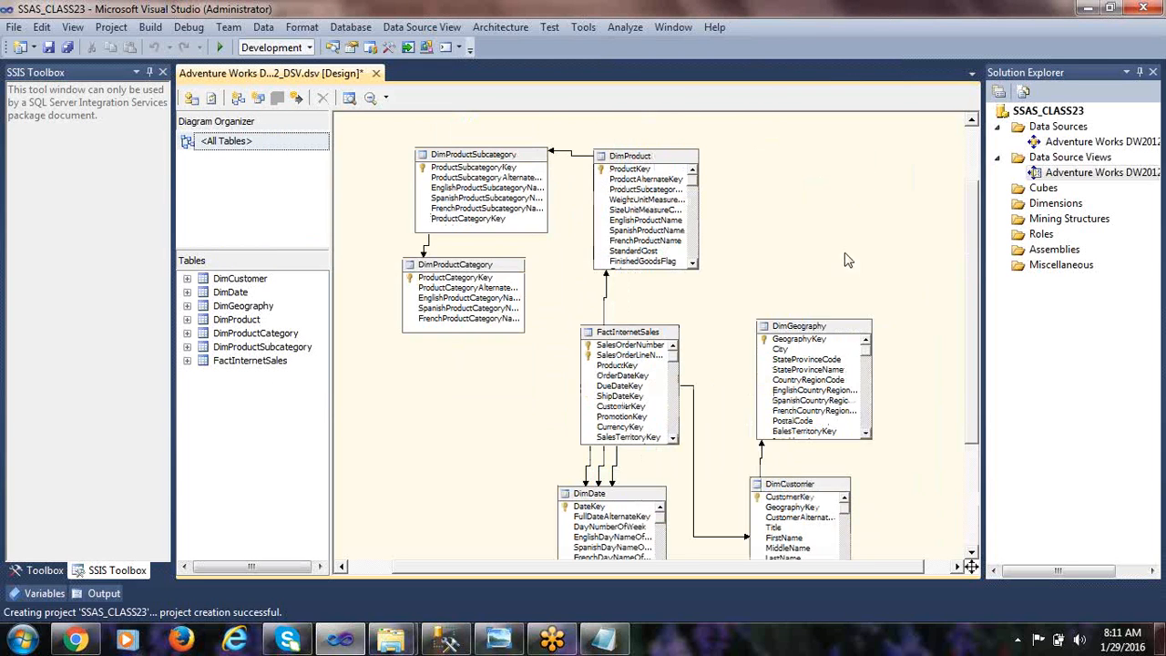
scroll(855, 233, "up", 1)
scroll(857, 235, "down", 1)
left_click(1019, 206)
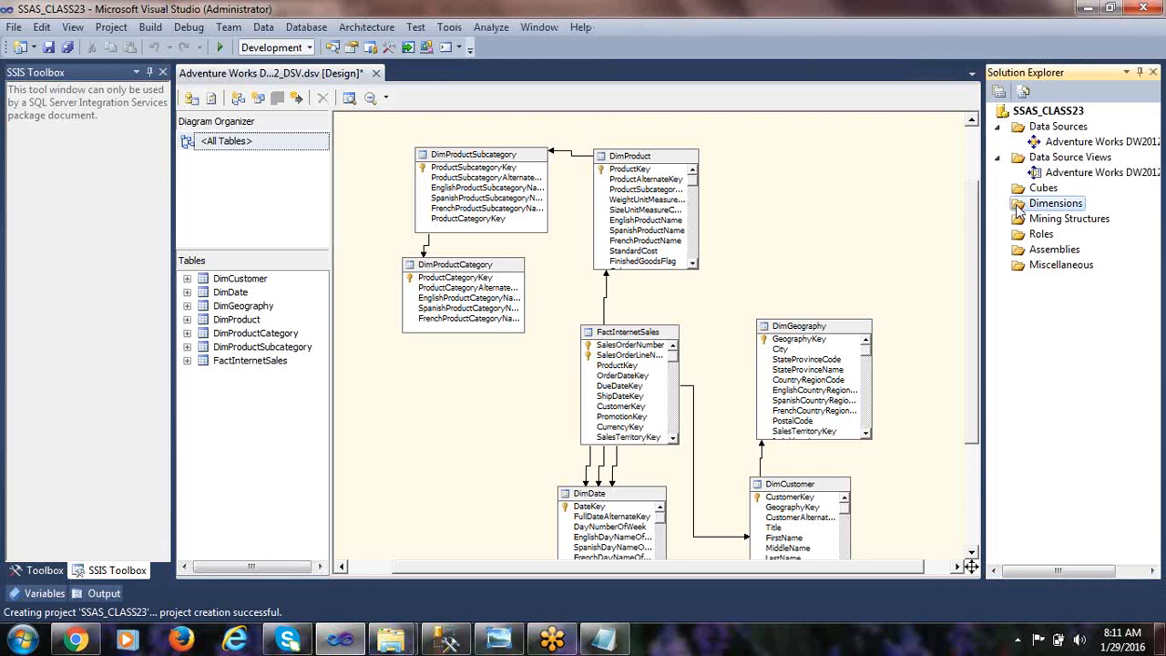
left_click(806, 239)
- Examine the three relationships linking FactInternetSales to DimDate
scroll(802, 237, "down", 2)
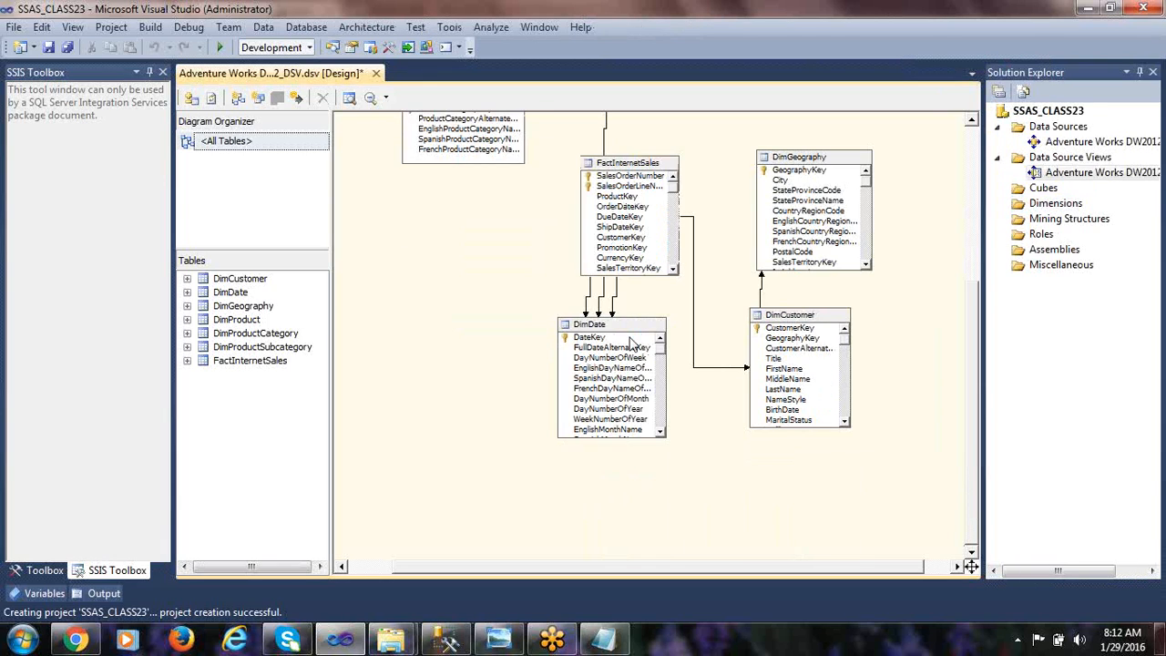
scroll(636, 355, "up", 1)
left_click(619, 251)
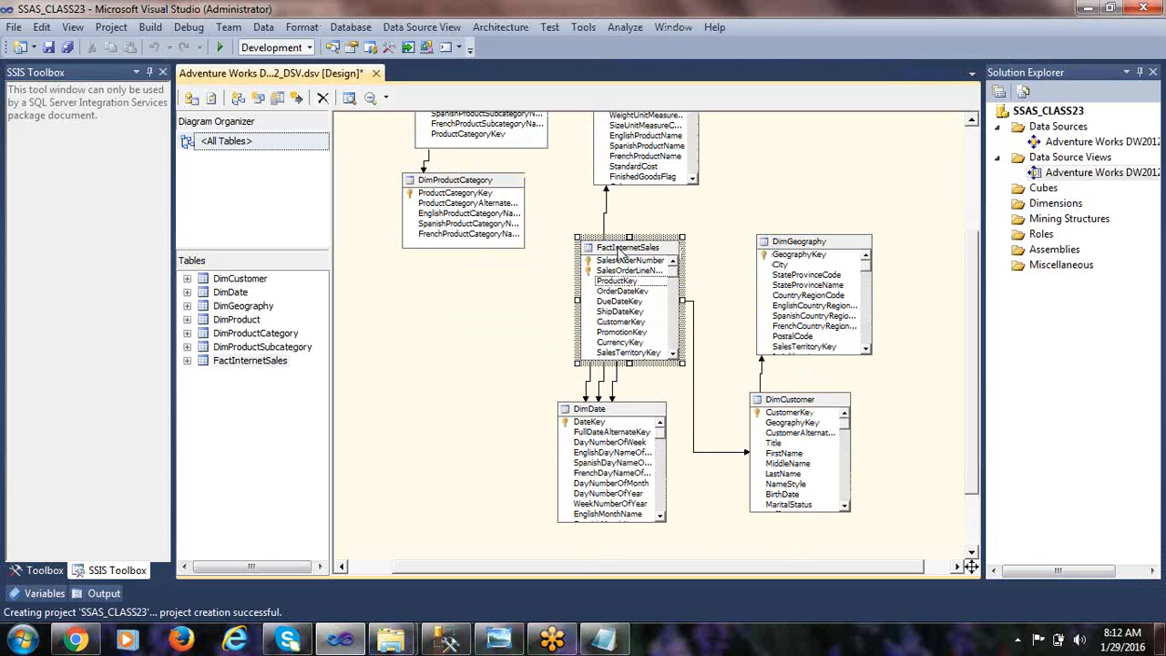
left_click(602, 411)
left_click(617, 383)
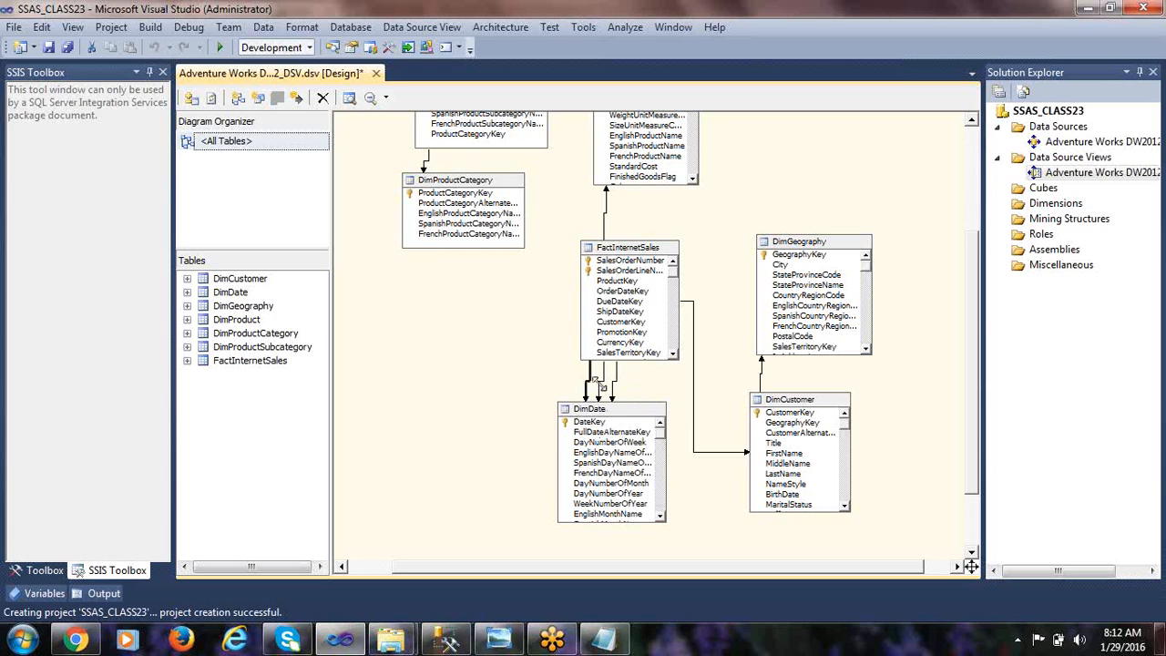
left_click(649, 397)
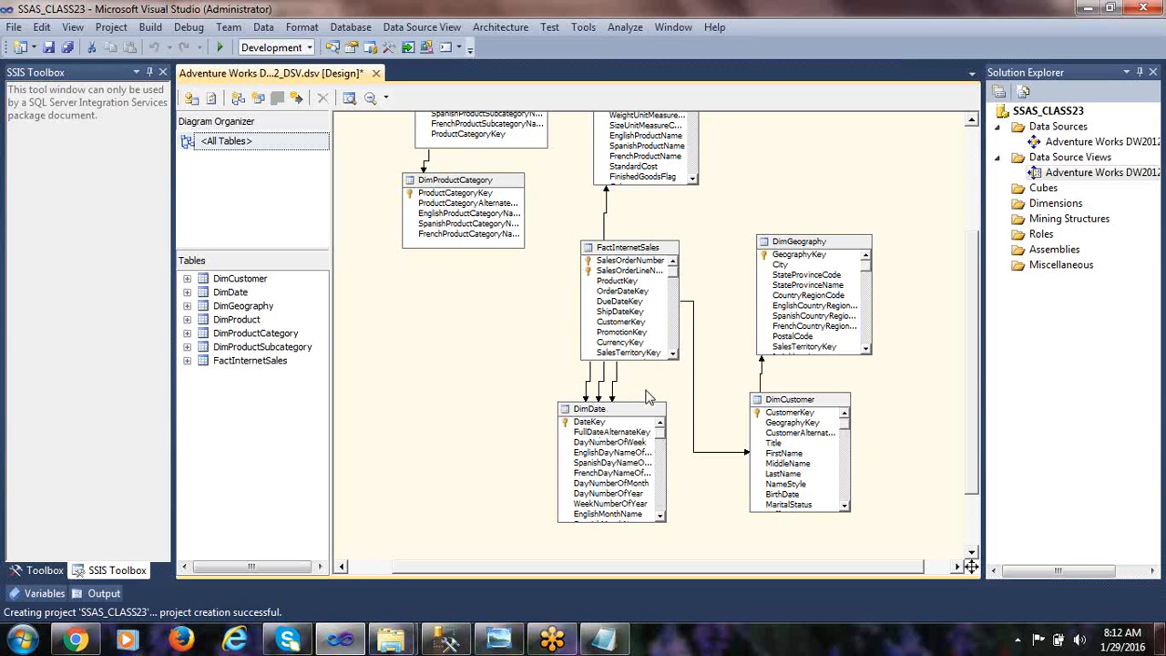
left_click(597, 412)
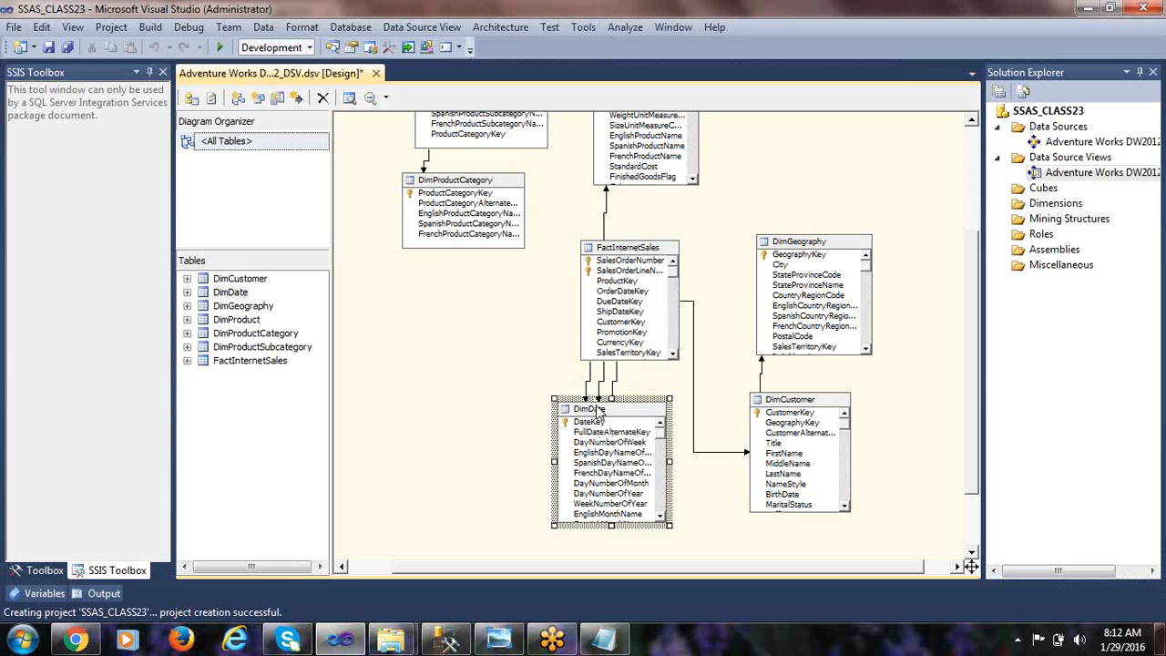
left_click(621, 281)
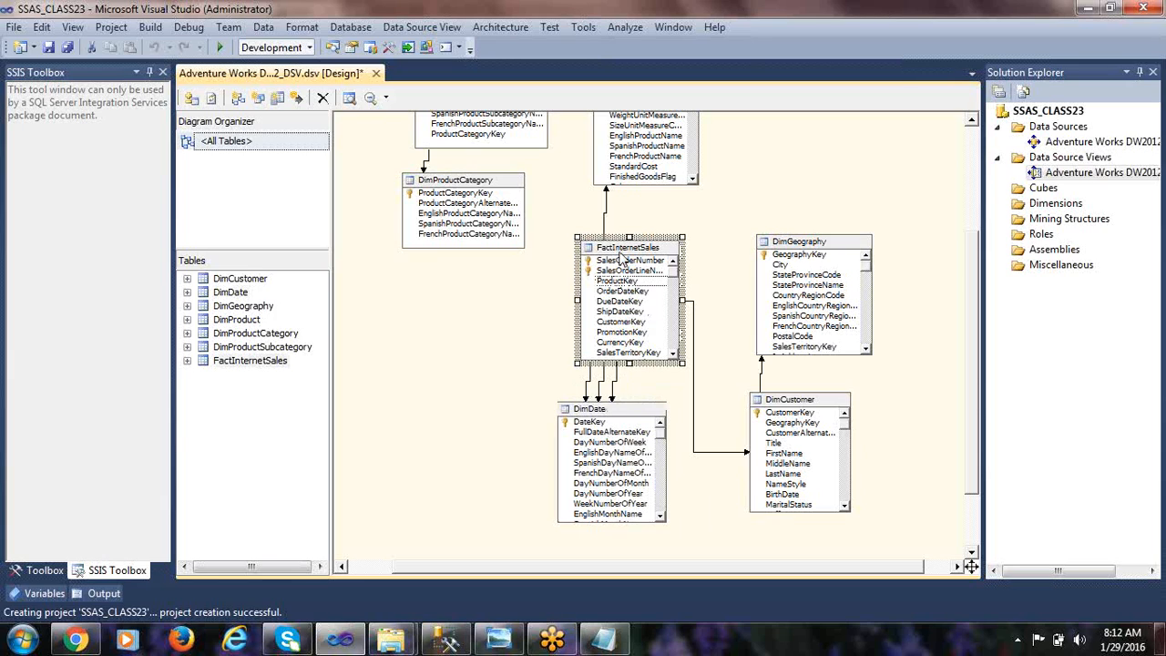
- Check the source and destination columns mapped in each of the three FactInternetSales to DimDate relationships
left_click(607, 411)
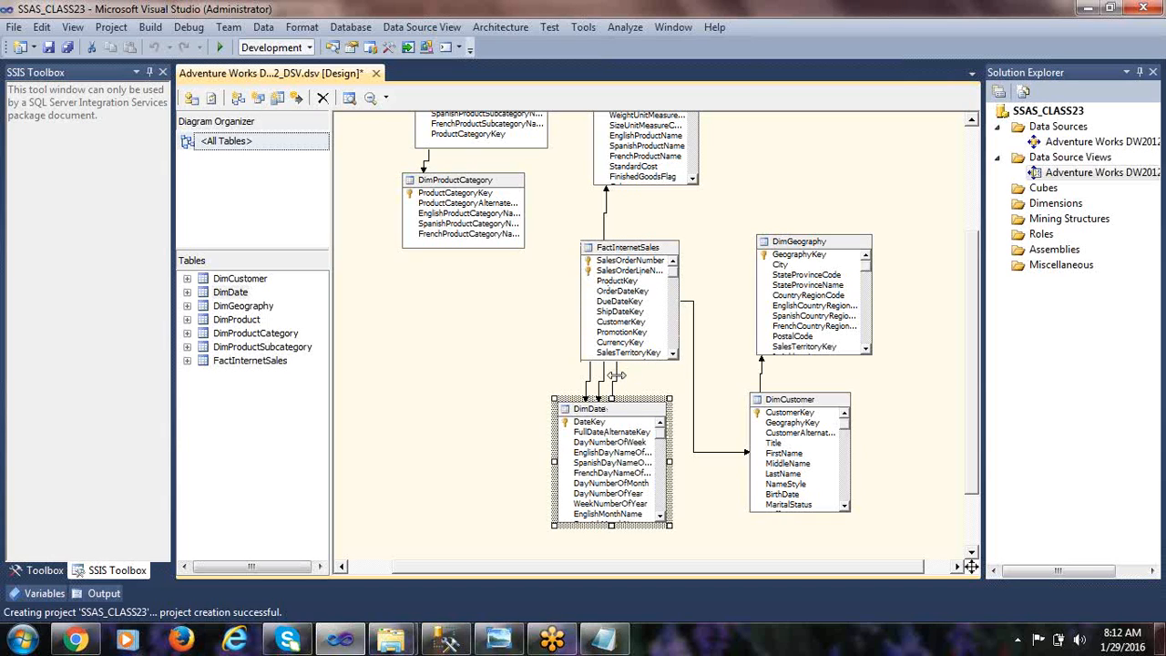
left_click(617, 374)
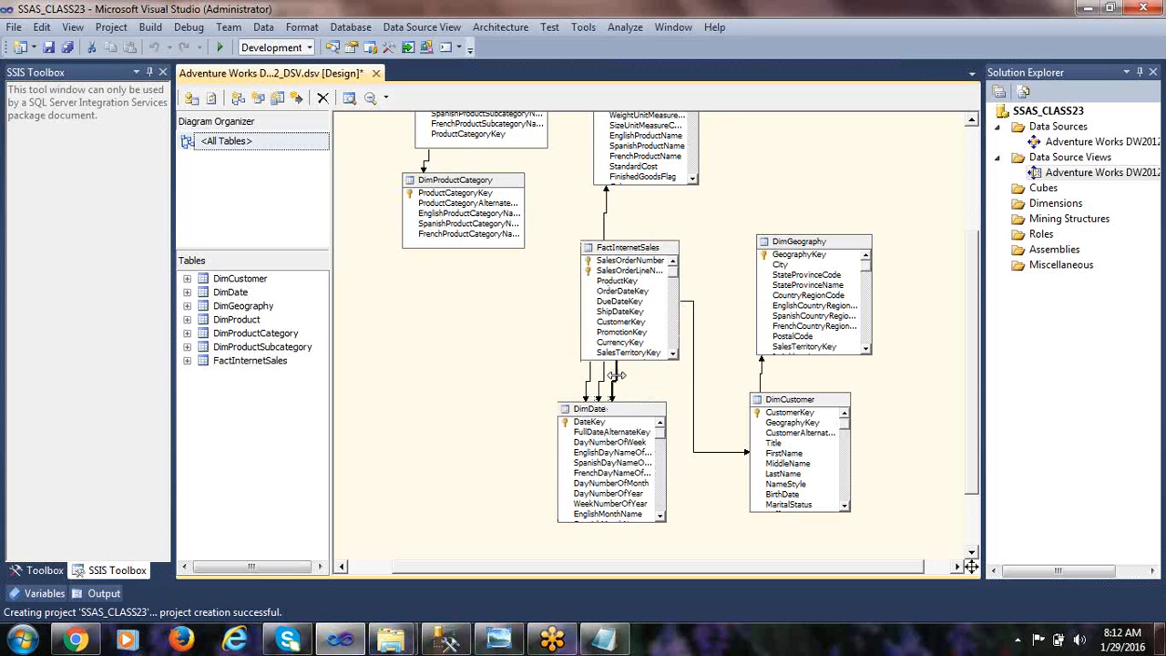
double_click(617, 375)
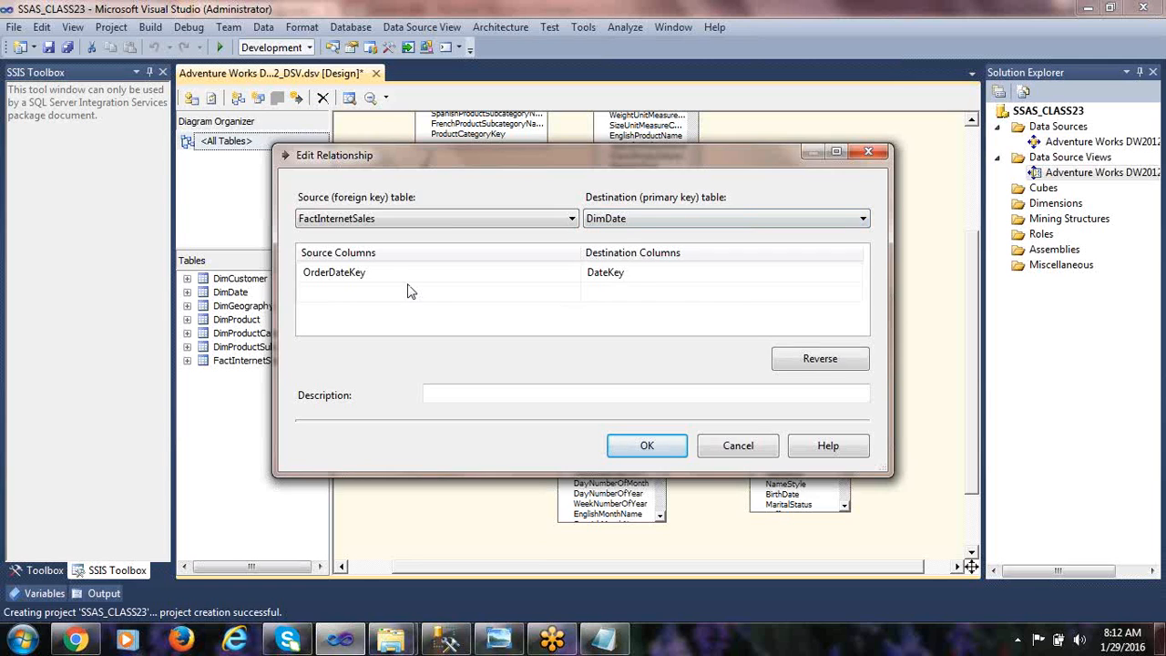
left_click(667, 448)
double_click(600, 387)
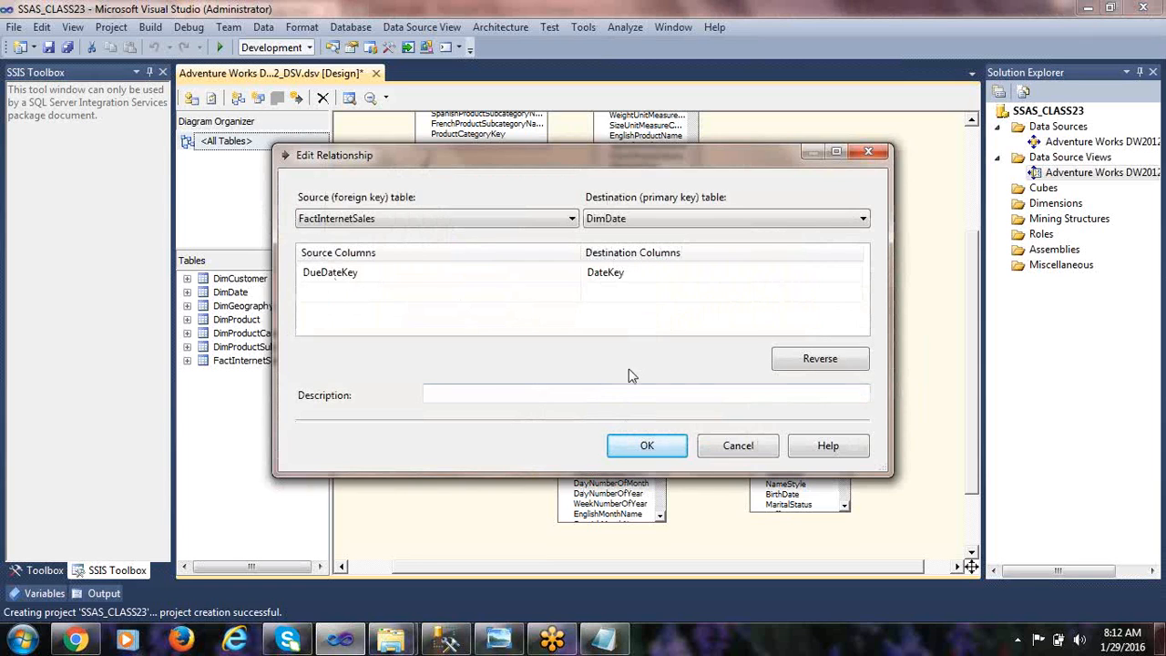
left_click(647, 446)
double_click(581, 383)
left_click(646, 446)
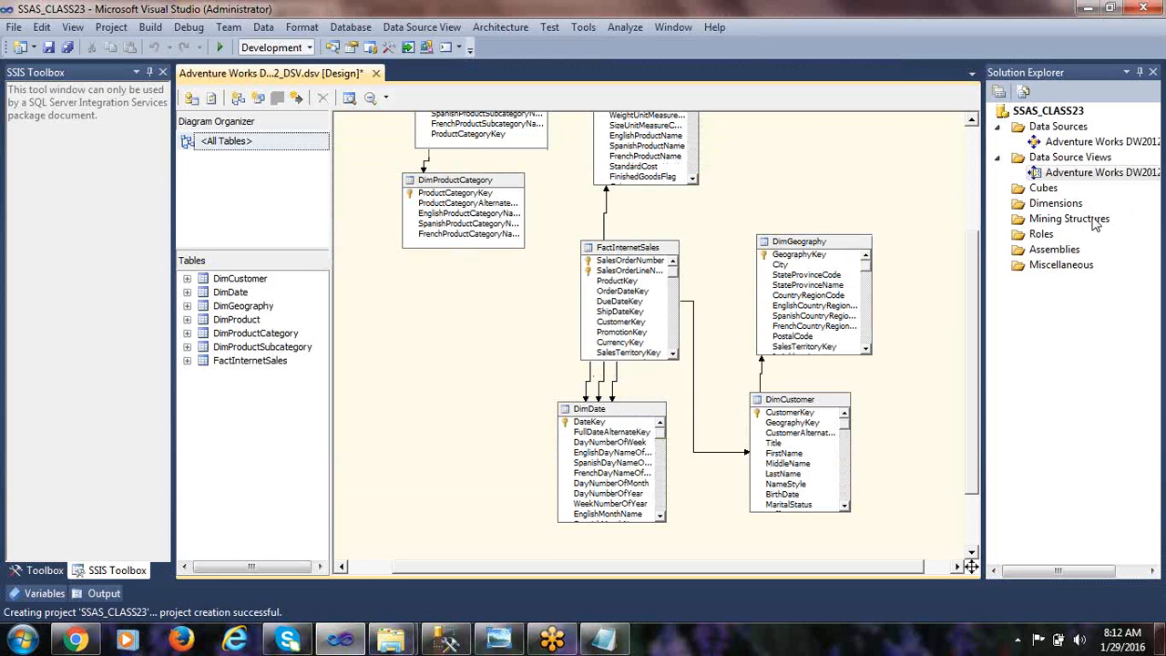
- Start a new dimension from an existing table, with DimProduct as the main table and ProductKey as the key column
right_click(1057, 204)
left_click(916, 225)
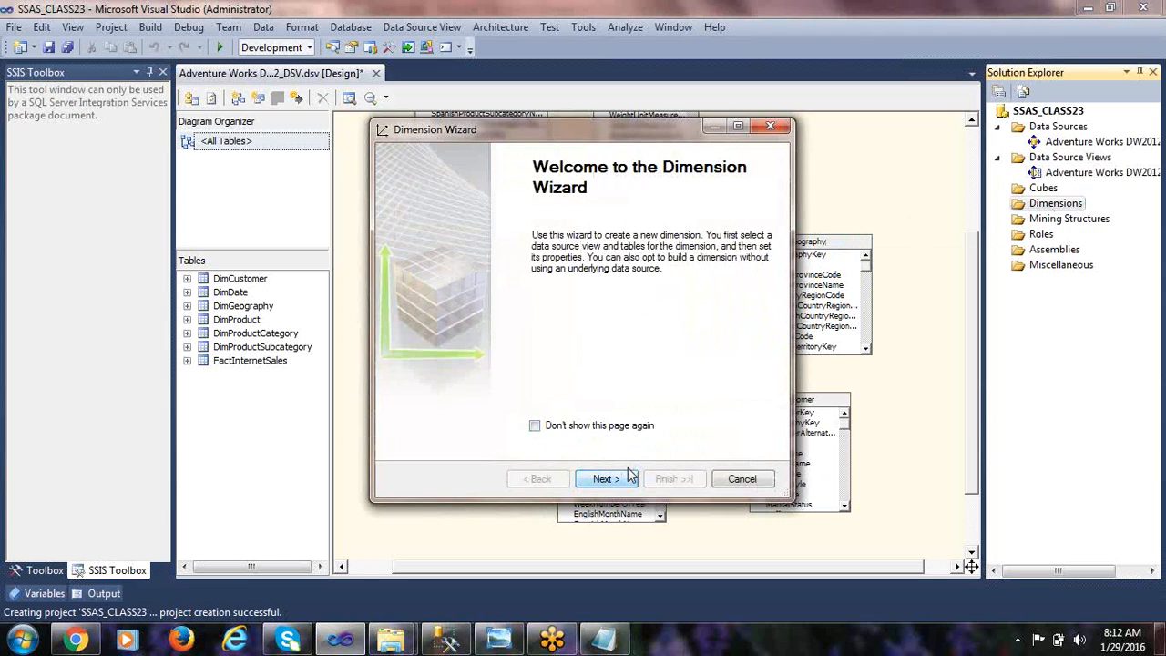
left_click(606, 478)
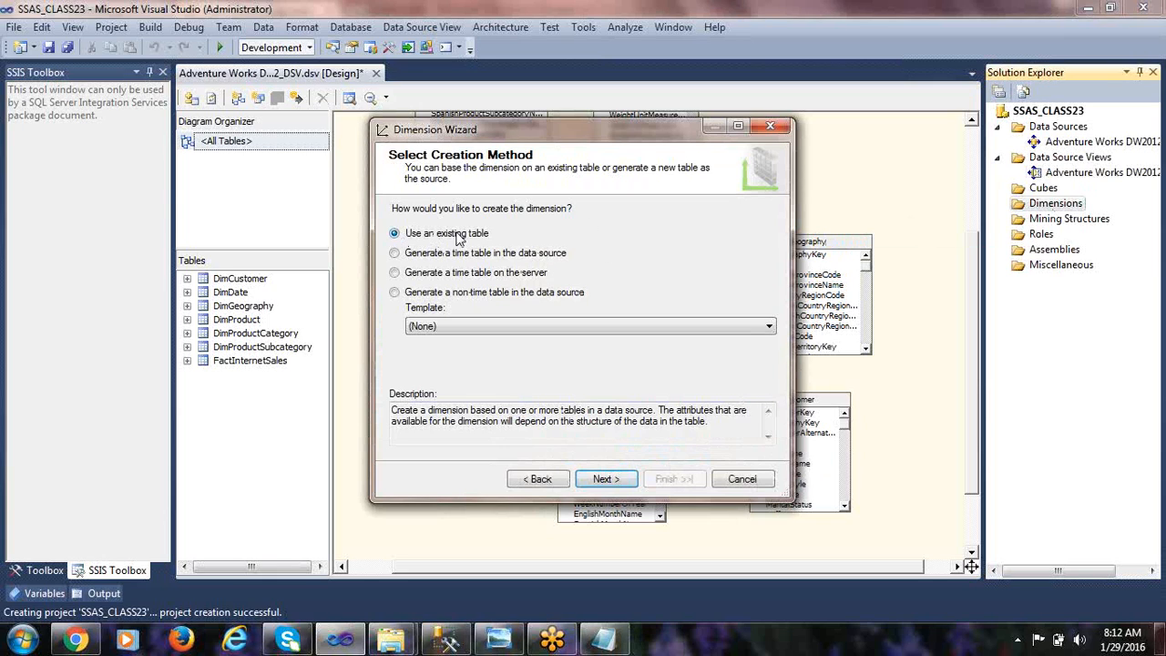
left_click(603, 479)
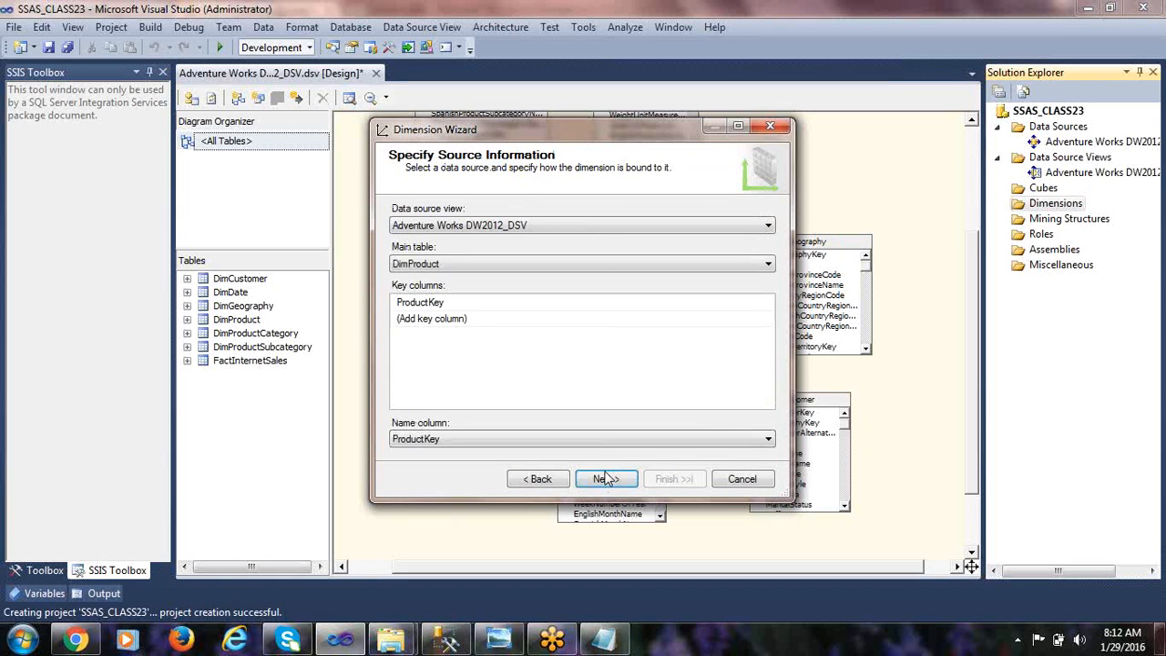
left_click(421, 264)
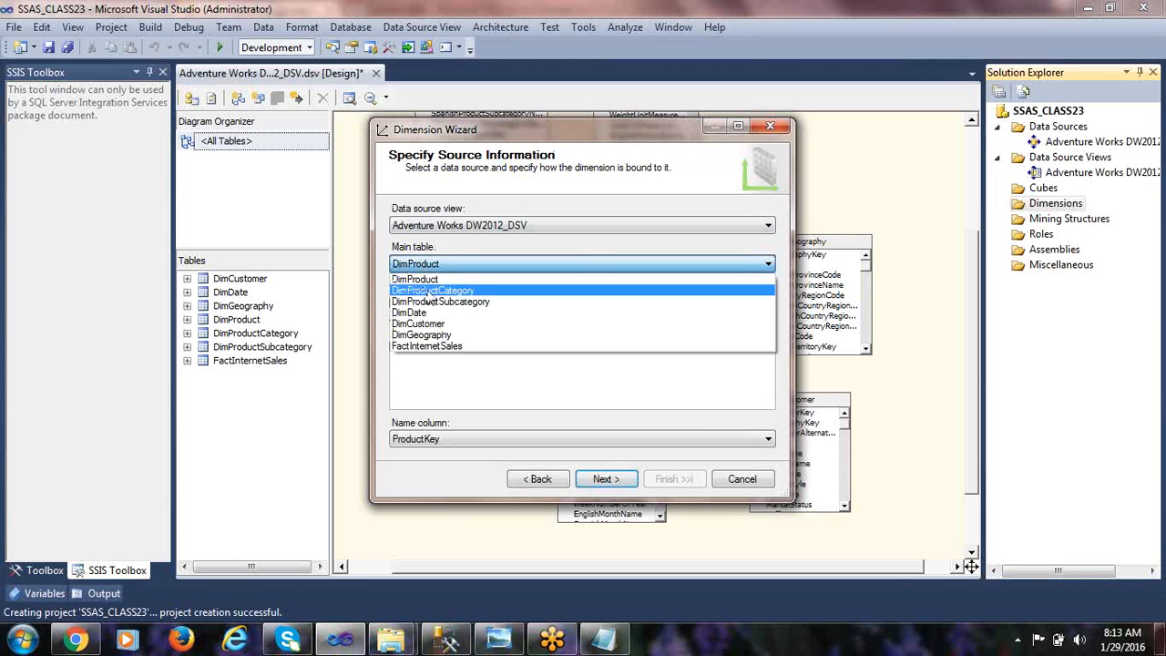
left_click(427, 276)
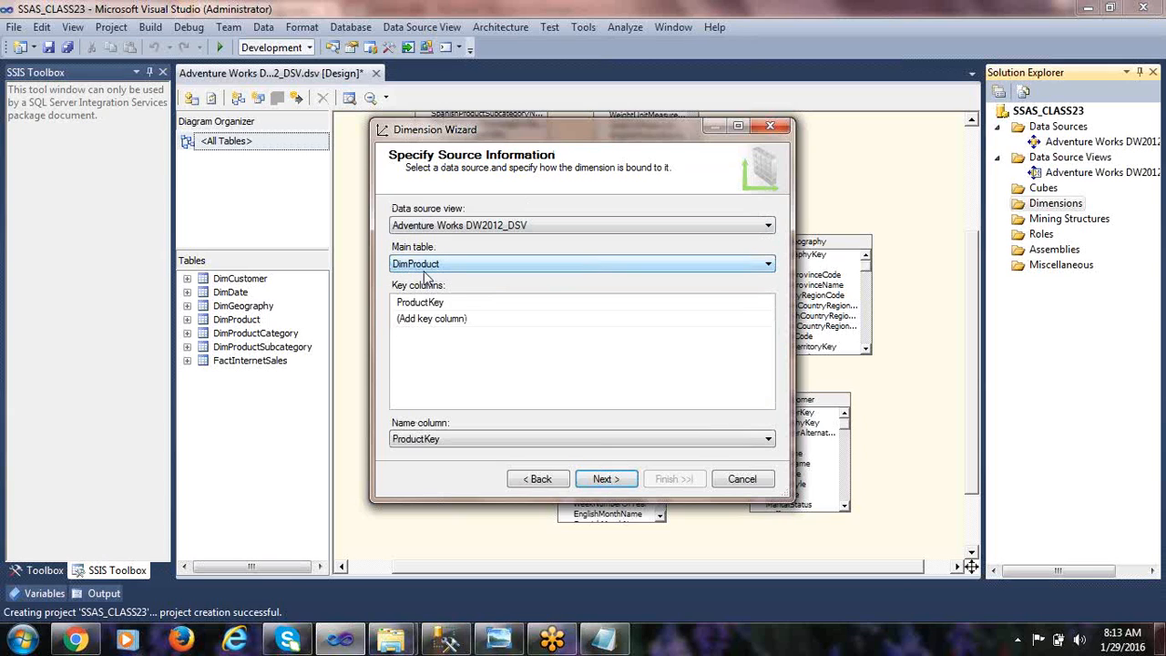
left_click(469, 302)
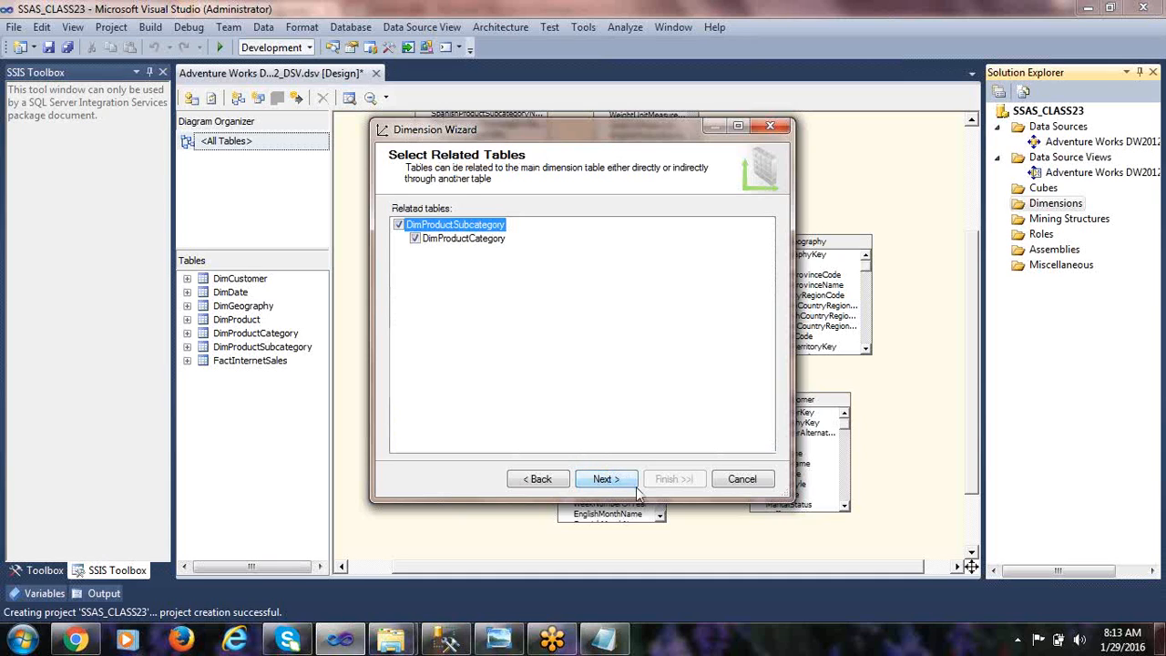
- Include the related tables DimProductSubcategory and DimProductCategory and continue to the dimension attributes
left_click(606, 479)
left_click_drag(475, 133, 488, 395)
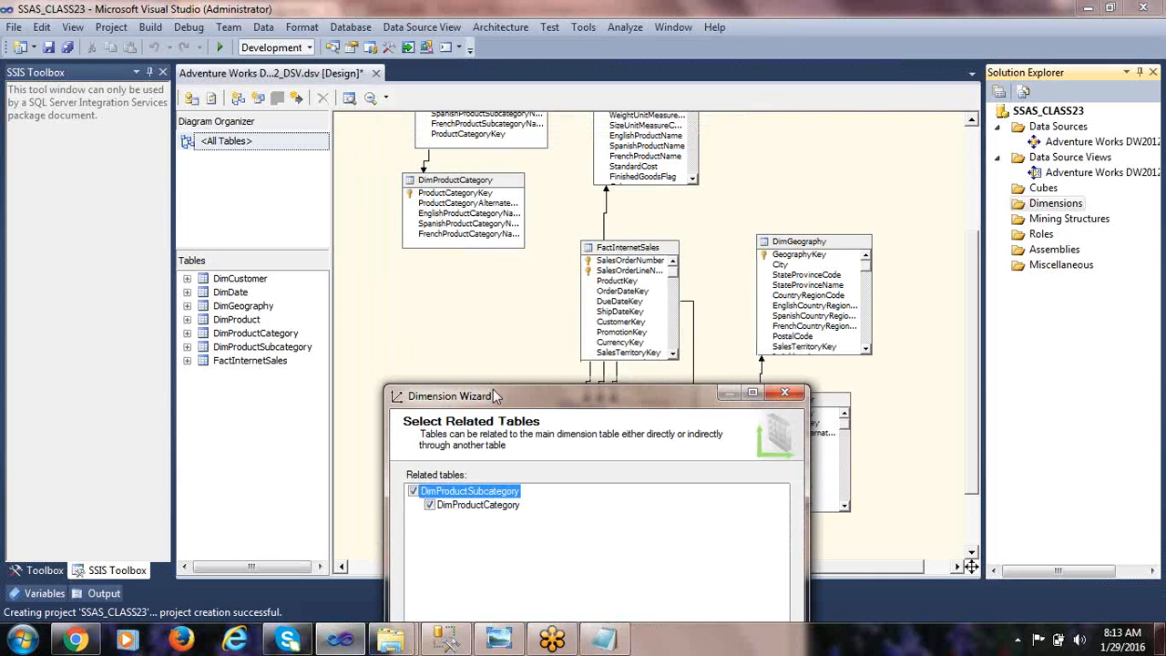
left_click_drag(497, 397, 429, 136)
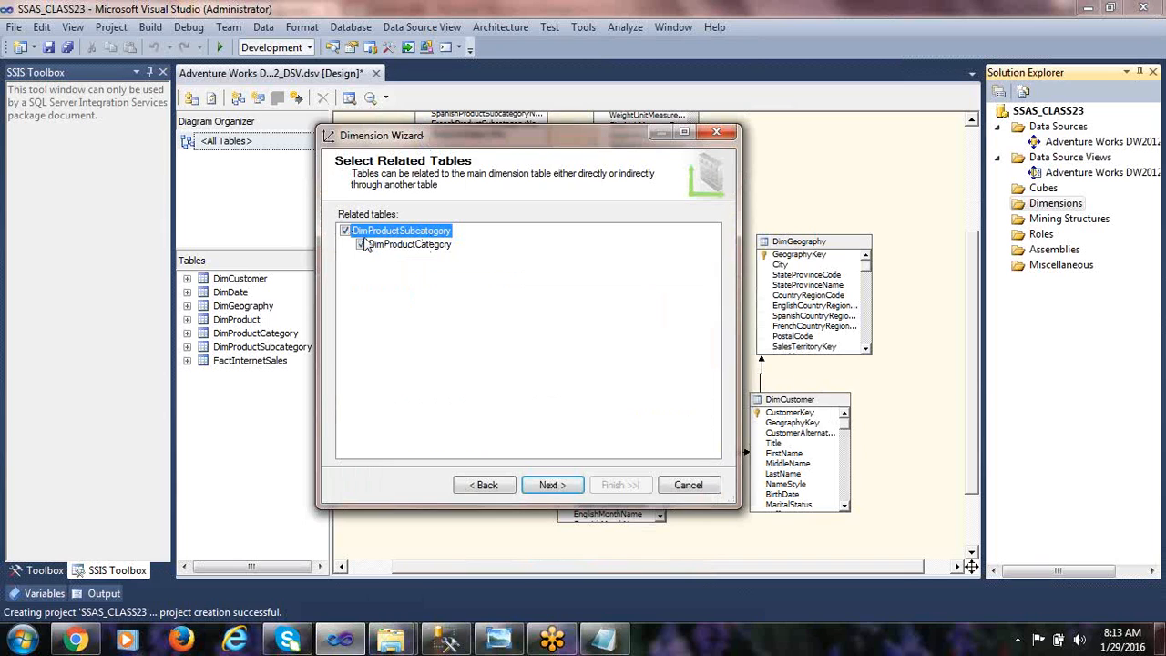
left_click(552, 485)
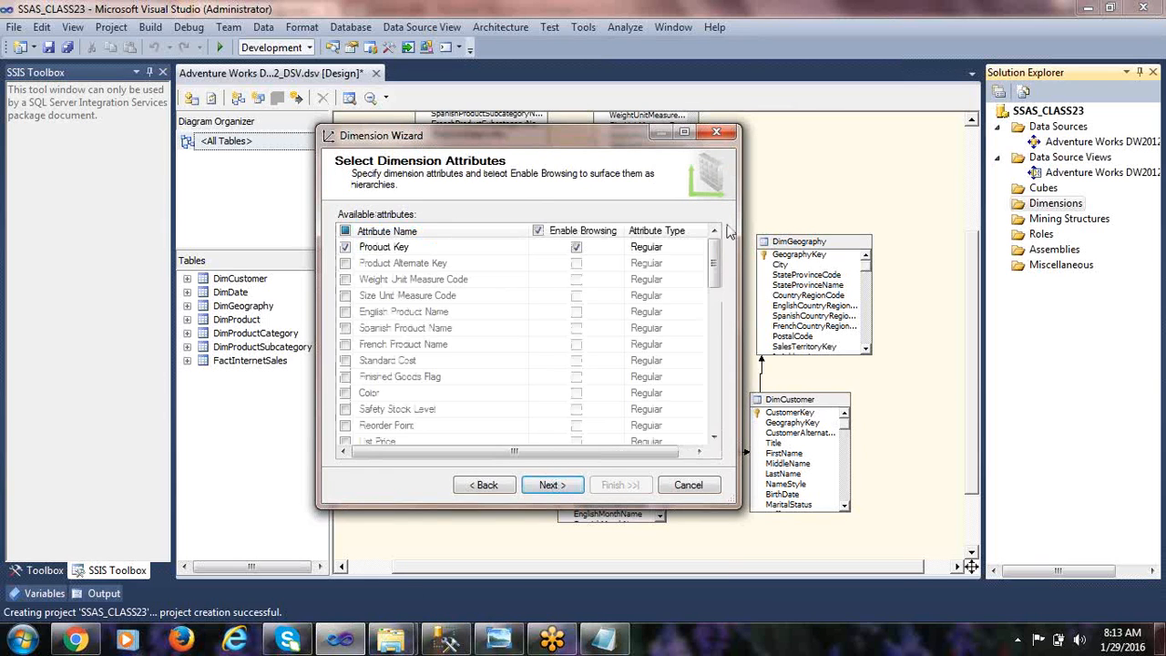
- Maximize the wizard and review the preselected product, subcategory and category key attributes
left_click(684, 133)
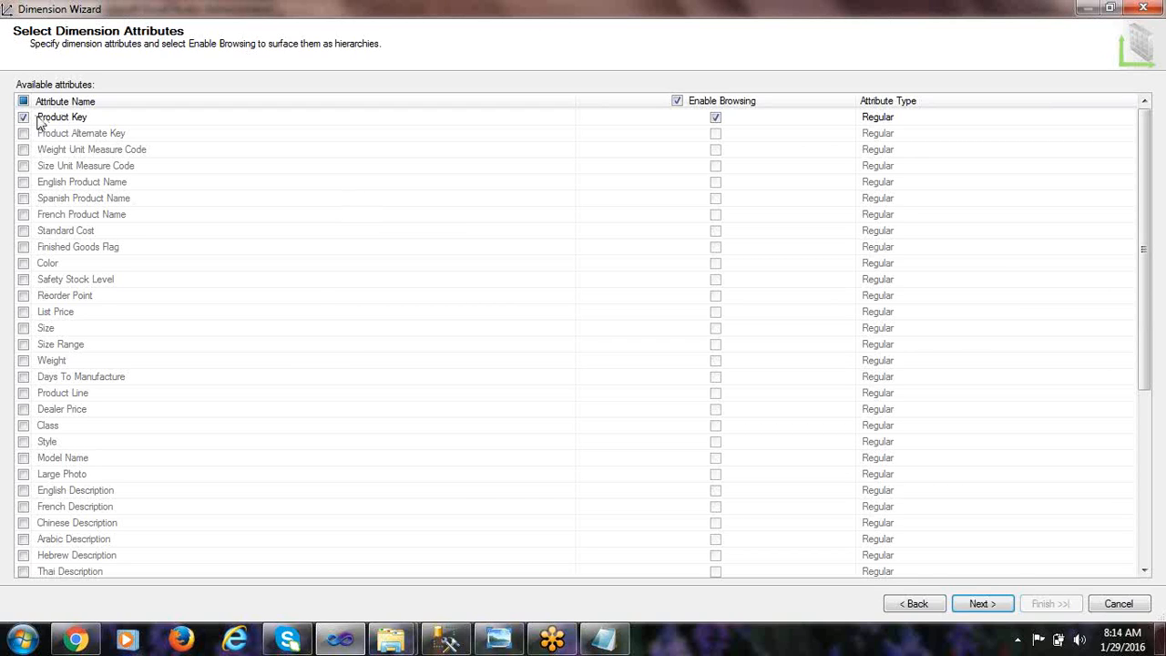
left_click_drag(1141, 210, 1150, 430)
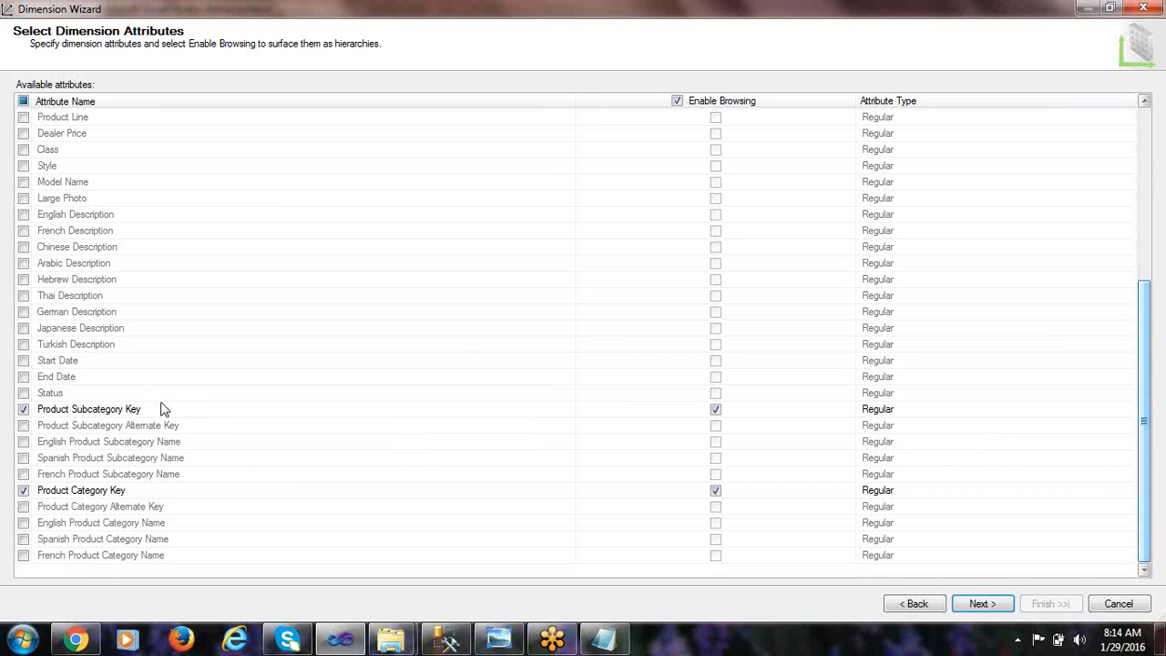
left_click(166, 410)
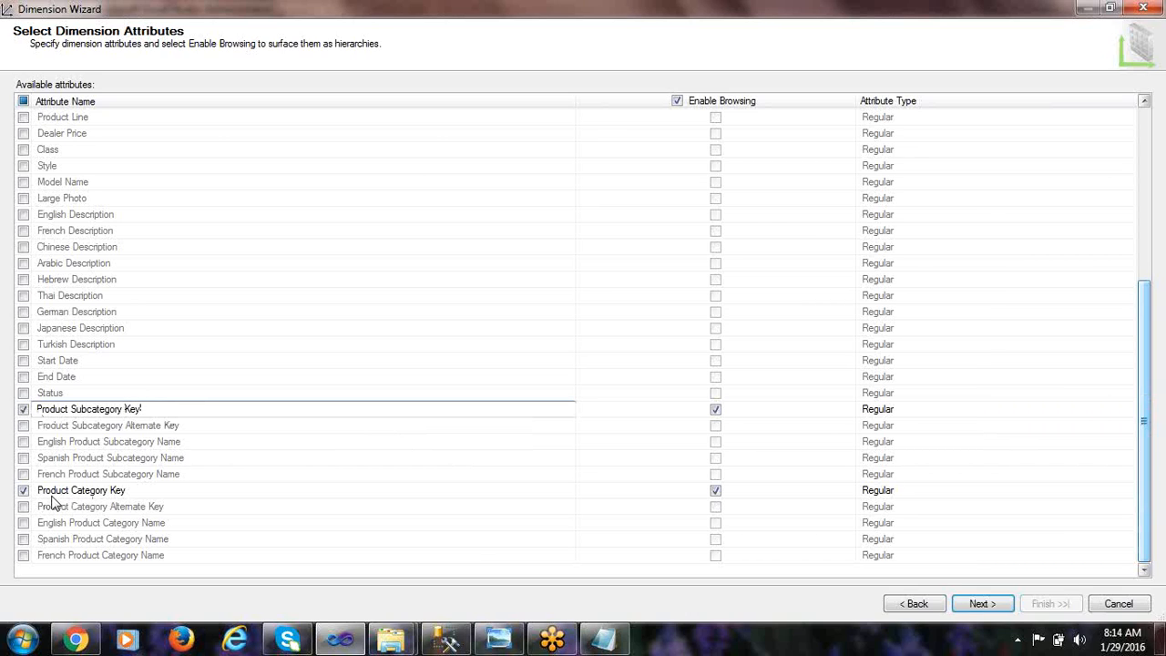
left_click(141, 492)
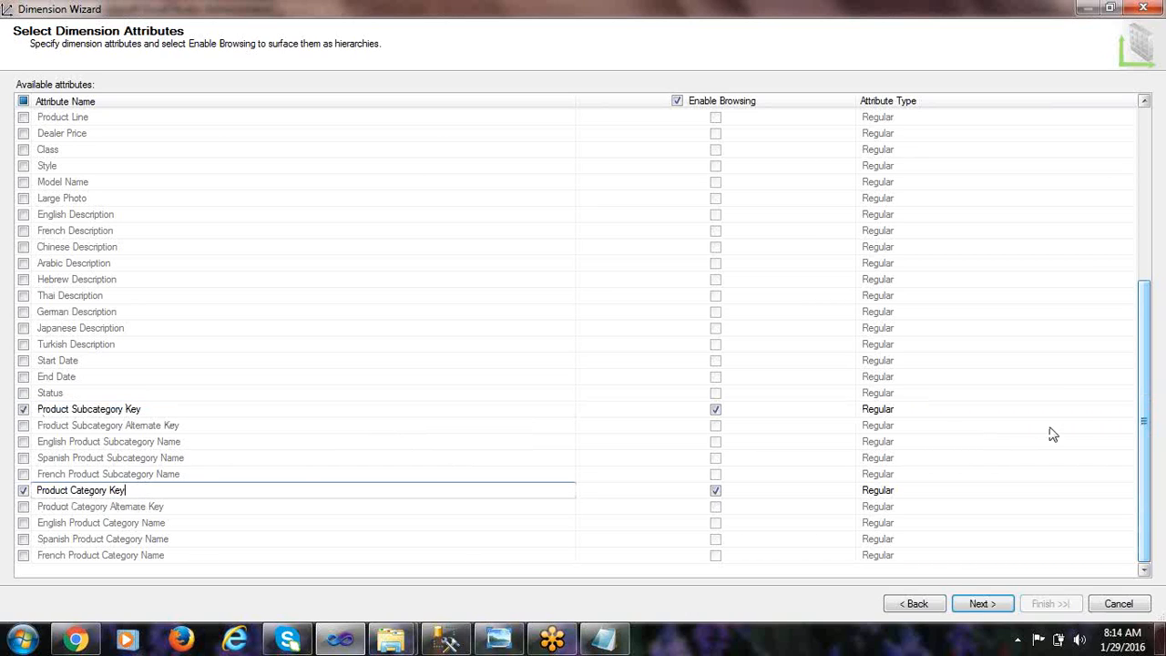
left_click(1143, 135)
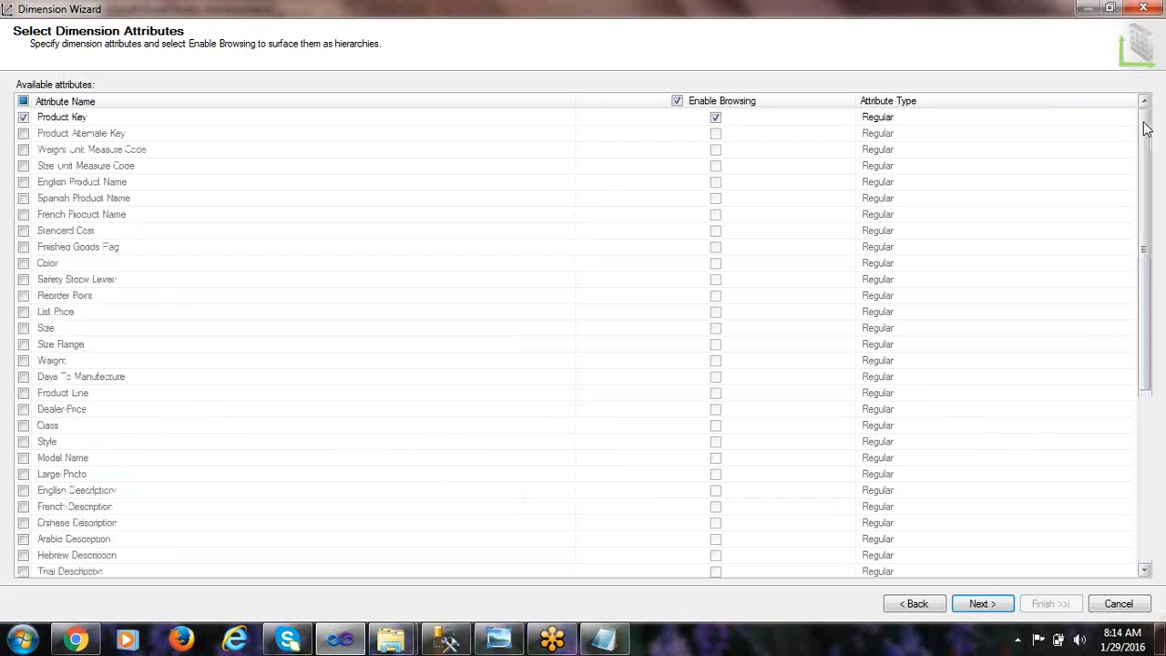
- Add English Product Name, Color and Model Name to the dimension attributes
left_click(23, 183)
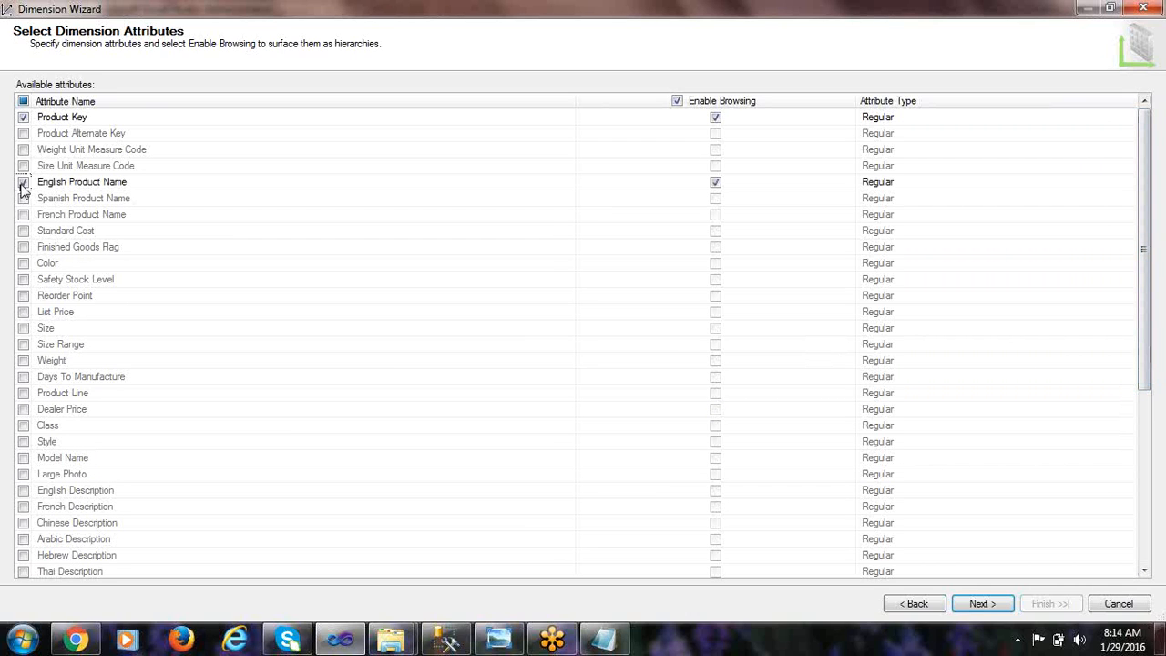
left_click(23, 263)
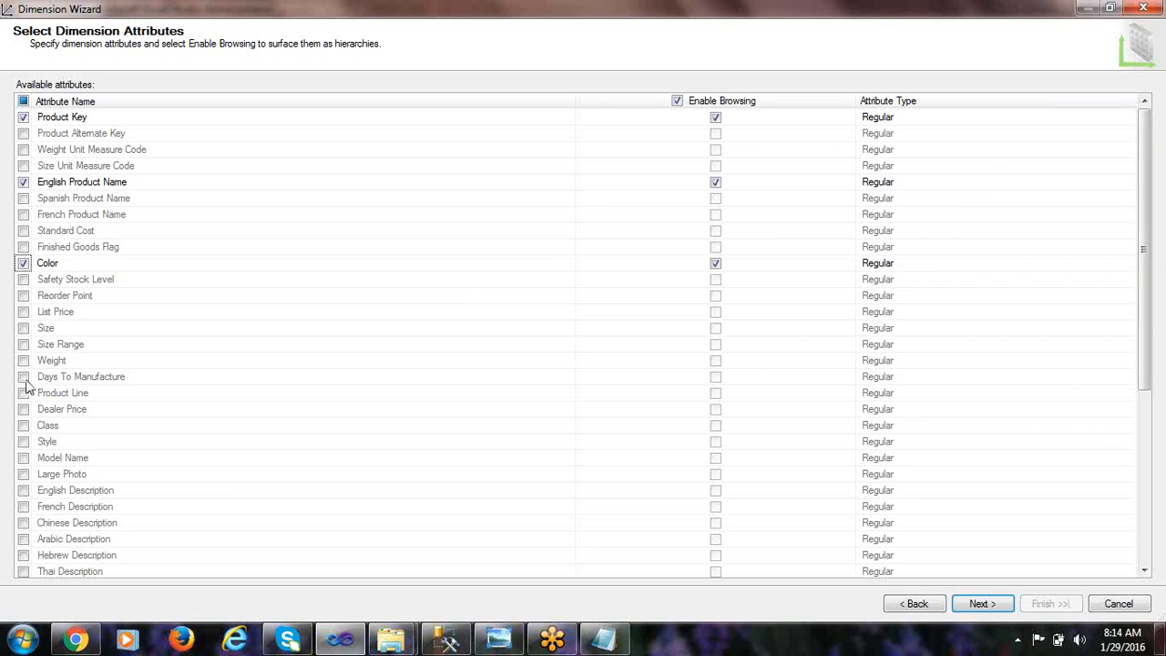
left_click(23, 459)
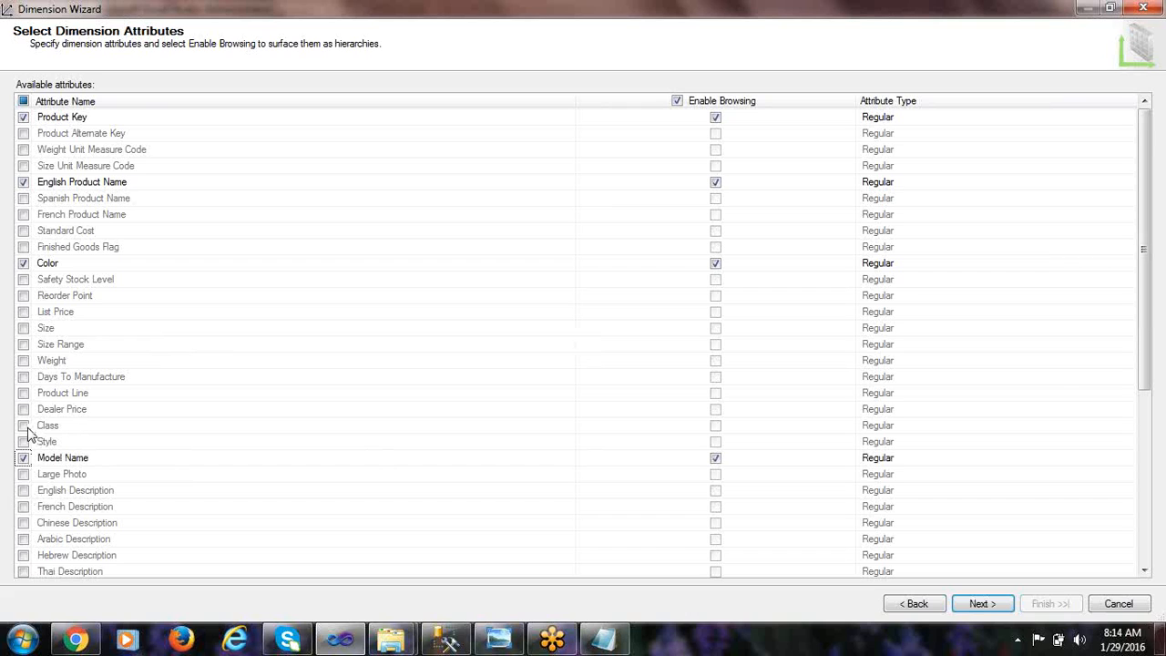
scroll(178, 323, "down", 2)
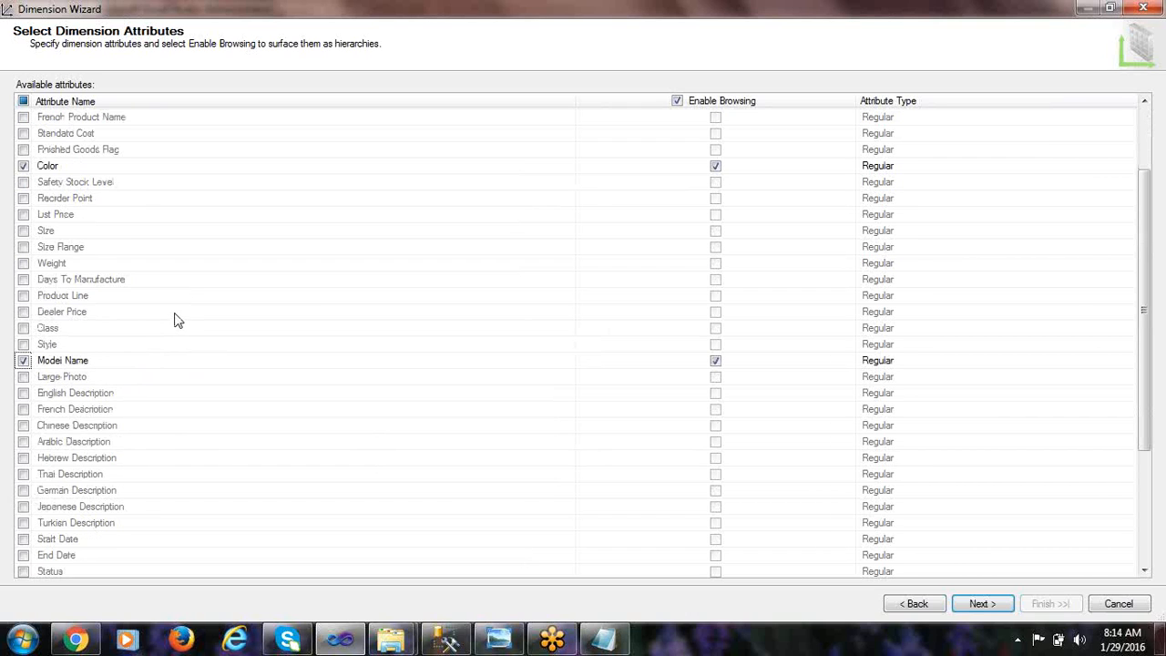
scroll(179, 319, "up", 2)
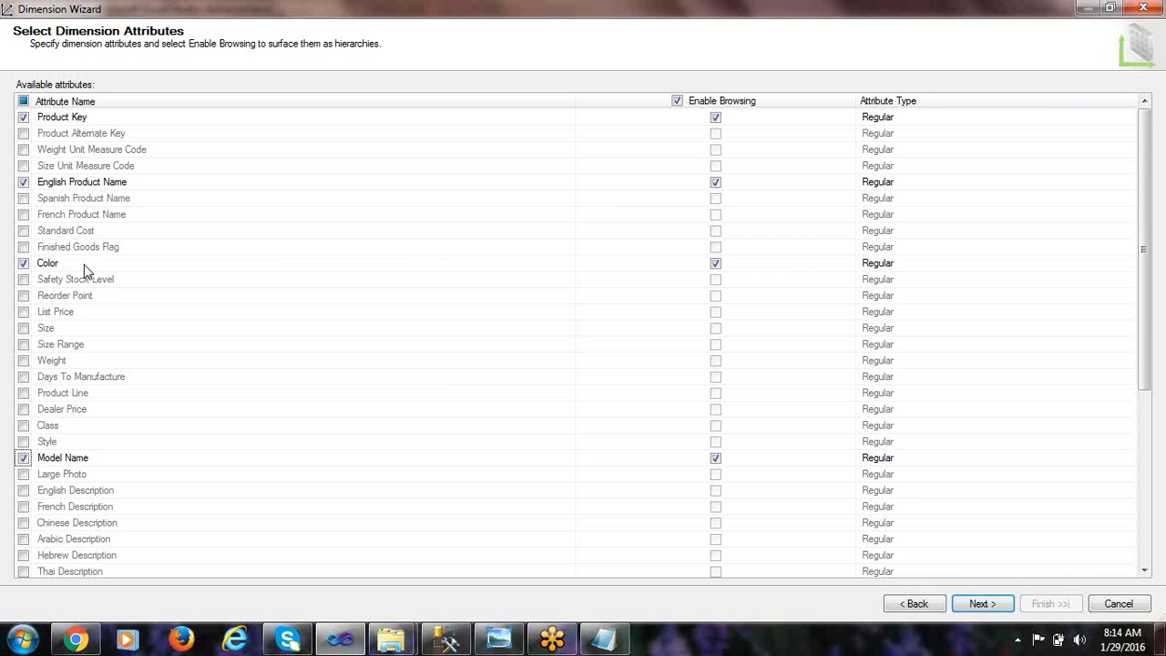
- Add English Product Subcategory Name and English Product Category Name to the dimension attributes
scroll(99, 348, "down", 2)
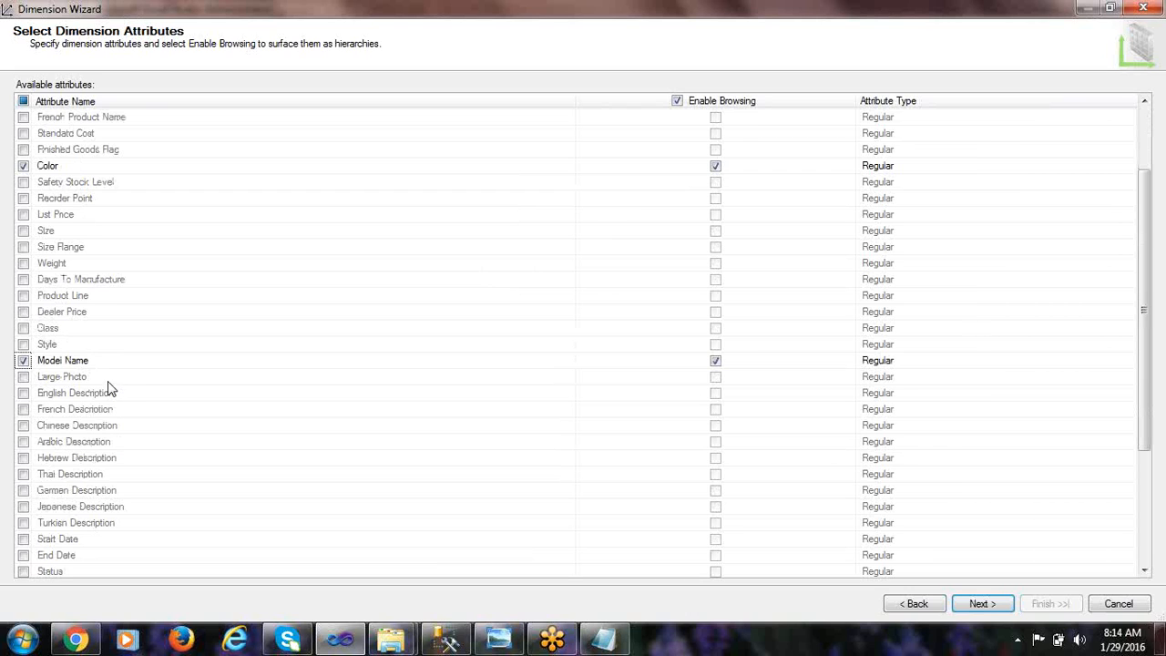
scroll(135, 369, "down", 3)
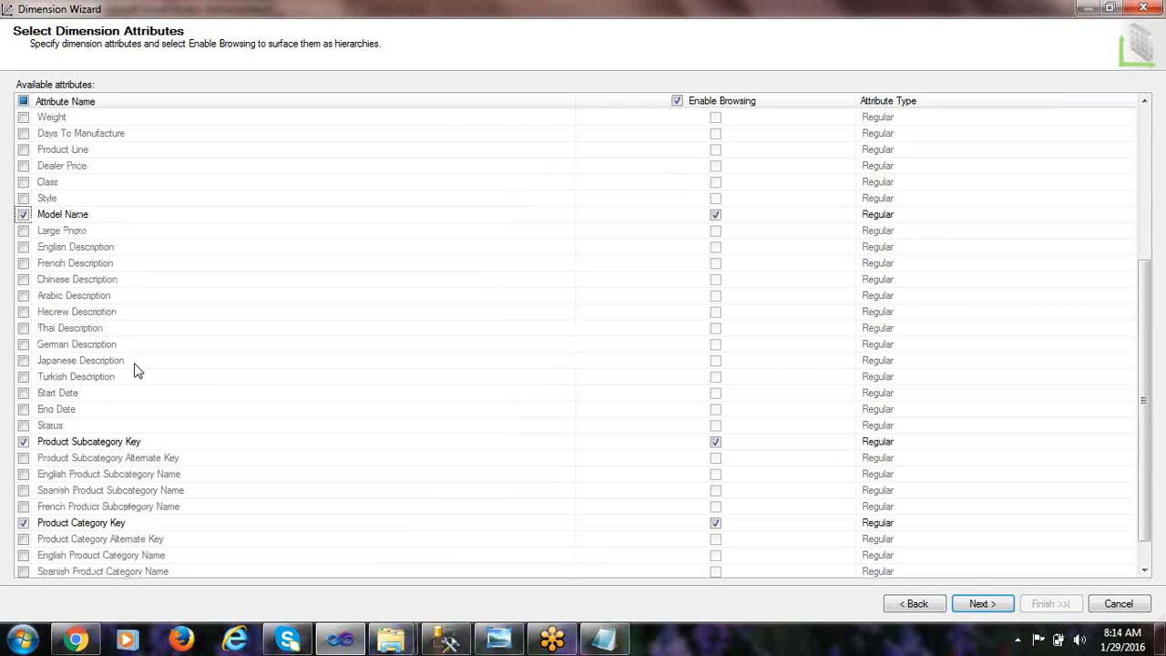
scroll(134, 371, "up", 4)
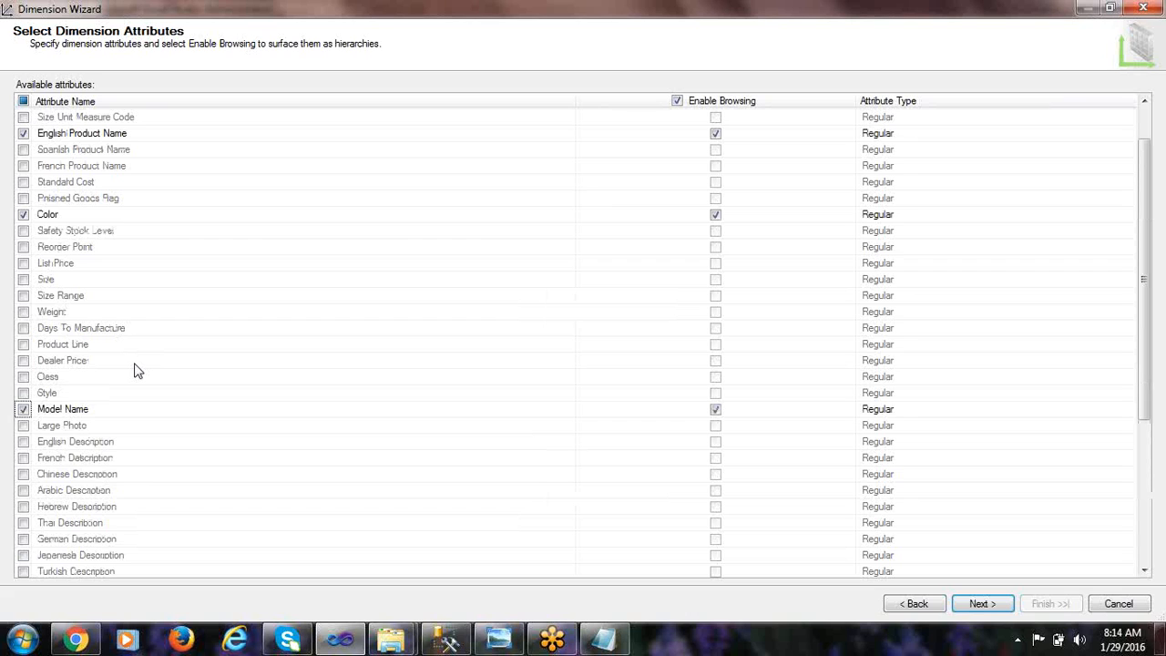
scroll(136, 371, "down", 5)
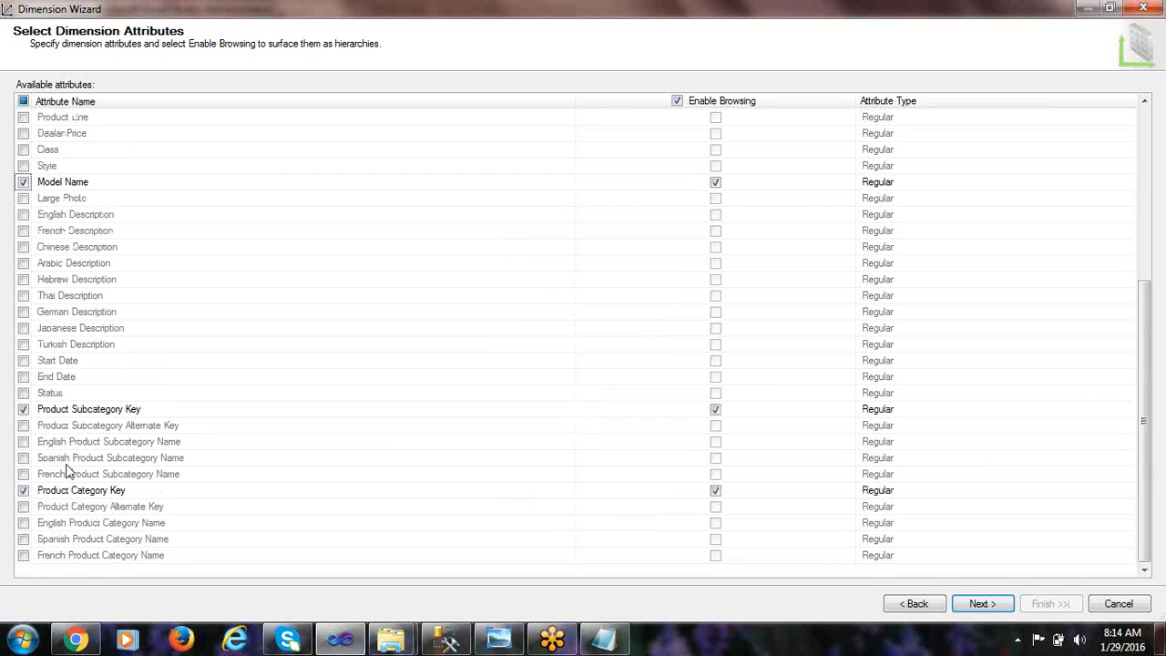
left_click(23, 441)
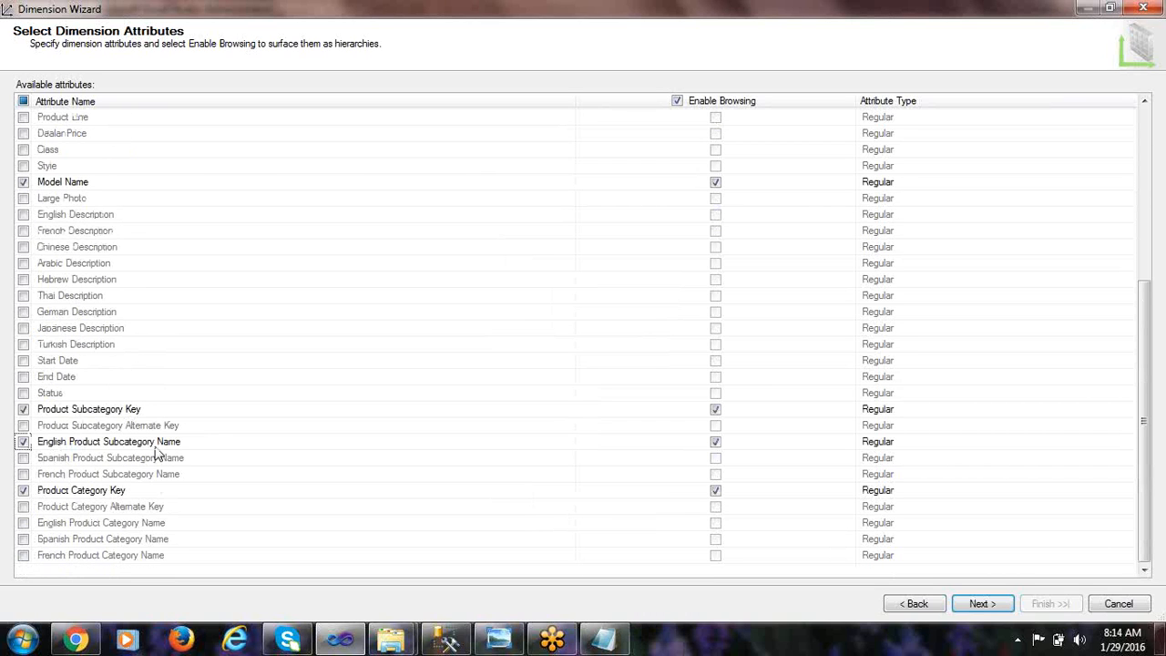
left_click(23, 524)
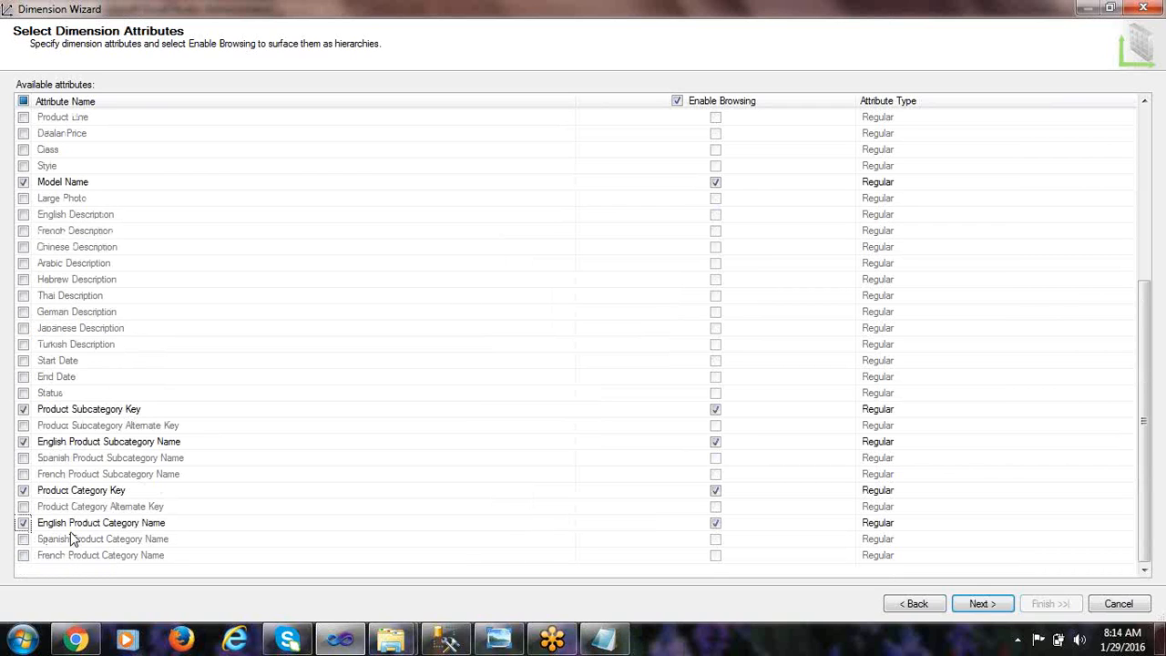
- Keep Dim Product as the dimension name and finish creating the dimension
left_click(991, 611)
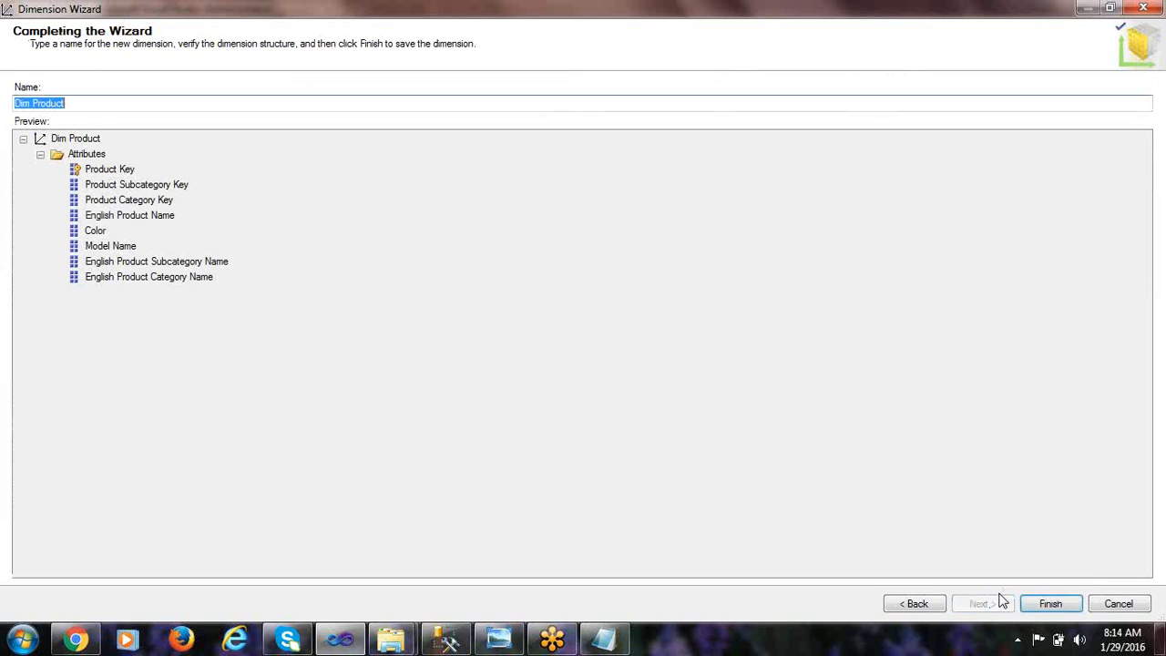
left_click(102, 103)
double_click(109, 103)
left_click(77, 103)
double_click(97, 103)
left_click(1051, 604)
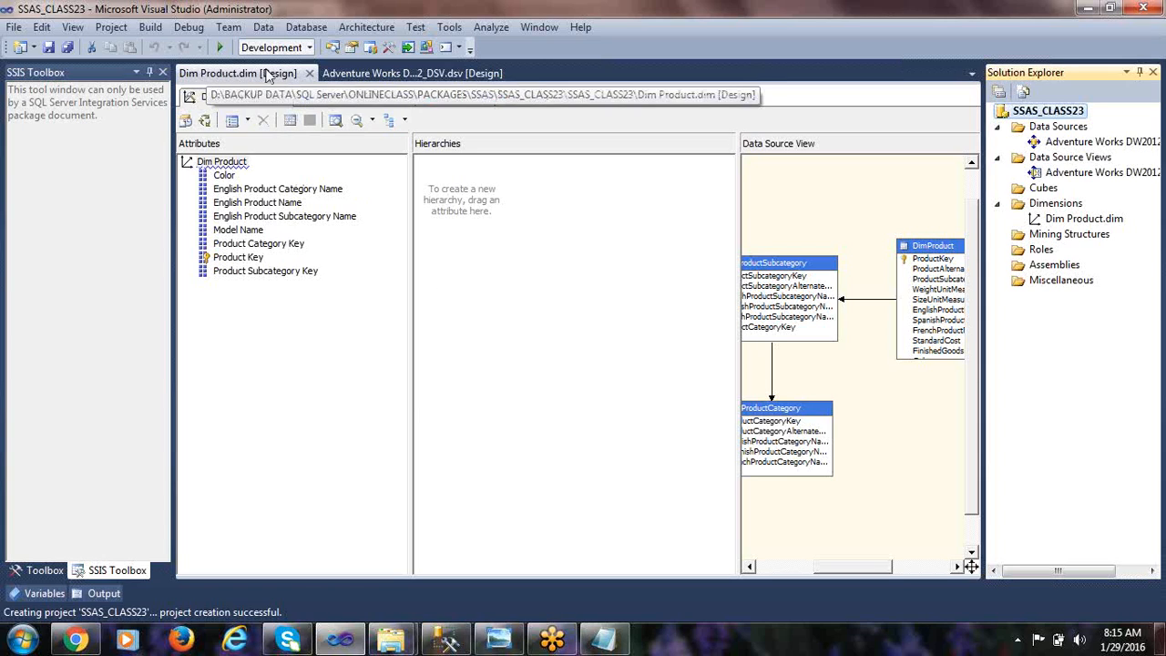
- Open the Dim Product dimension and examine its attributes in the dimension structure
double_click(1084, 219)
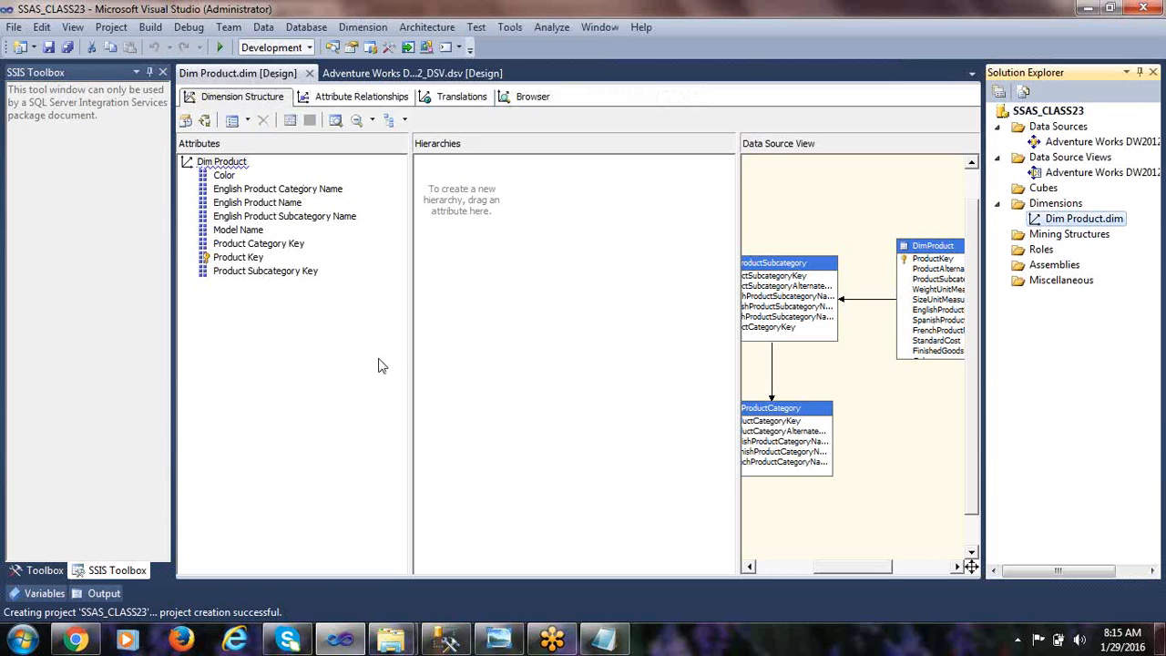
left_click(261, 189)
left_click(257, 203)
left_click(247, 230)
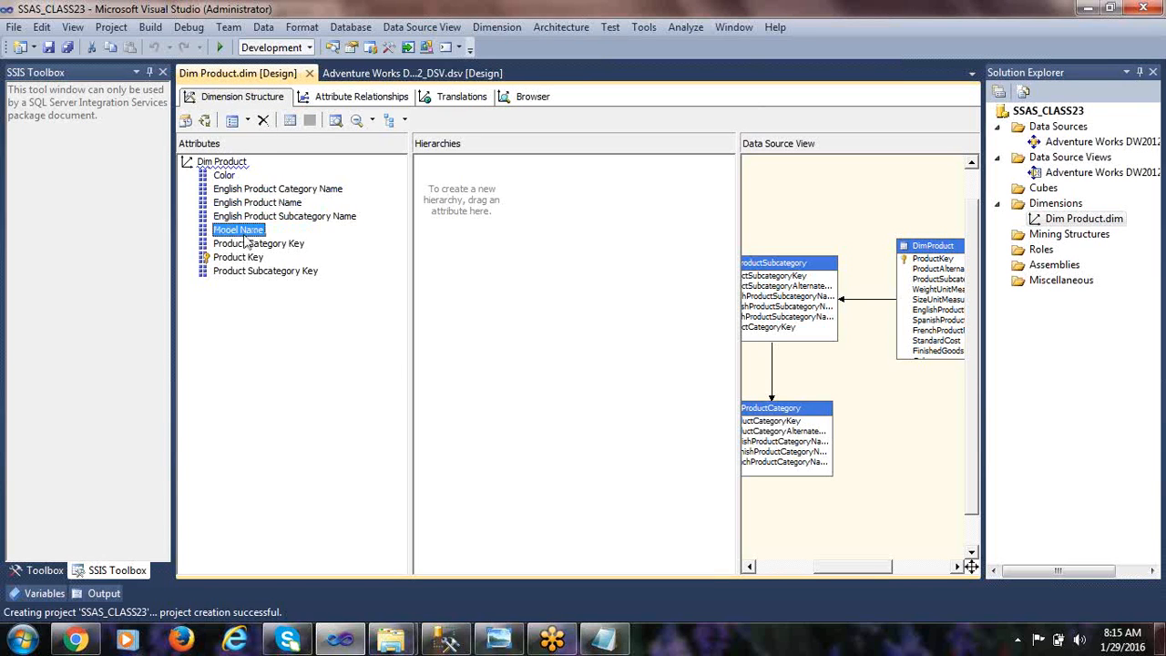
left_click(248, 258)
left_click(251, 277)
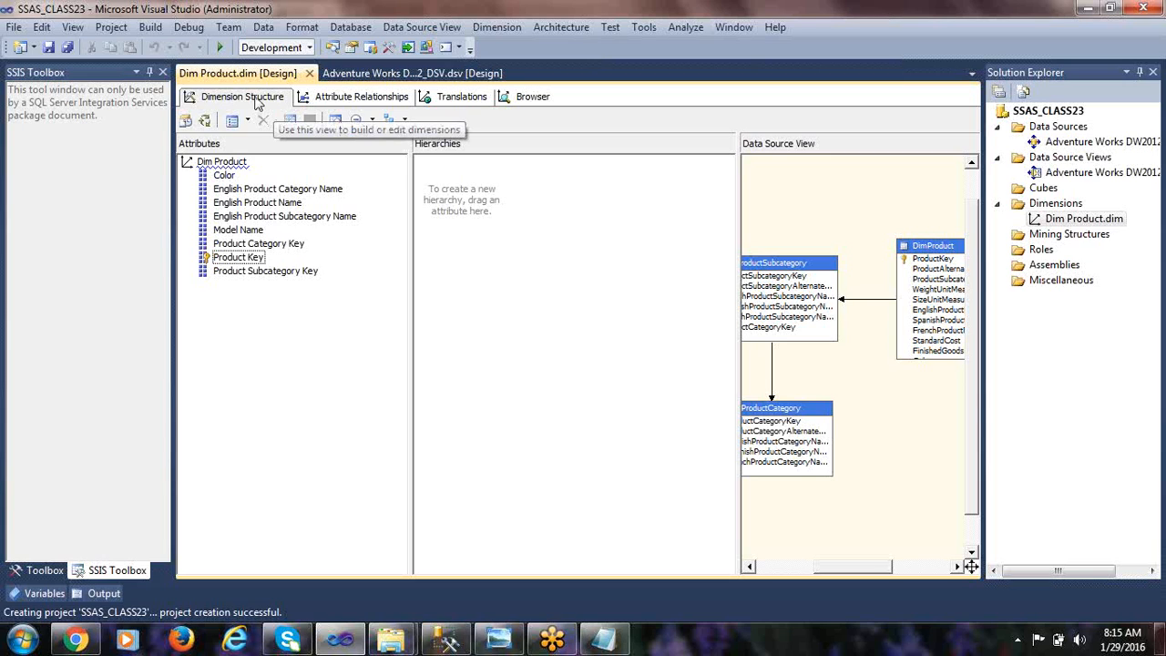
- Review the attribute relationships, translations and browser views of the Dim Product dimension and return to its dimension structure
left_click(356, 102)
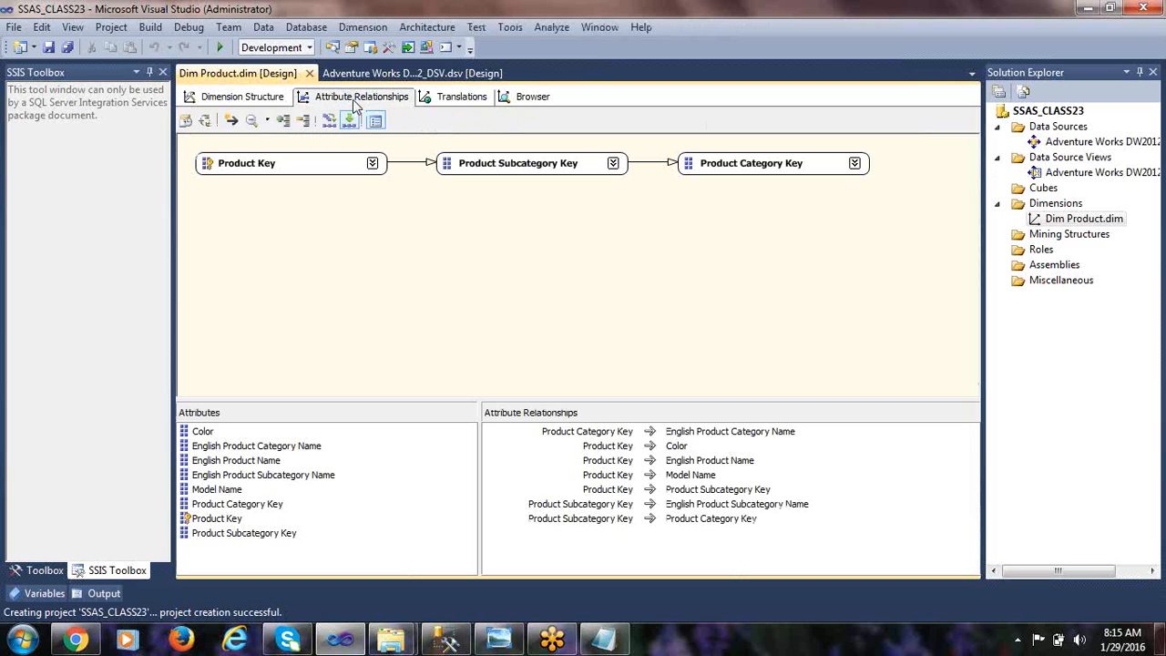
left_click(459, 101)
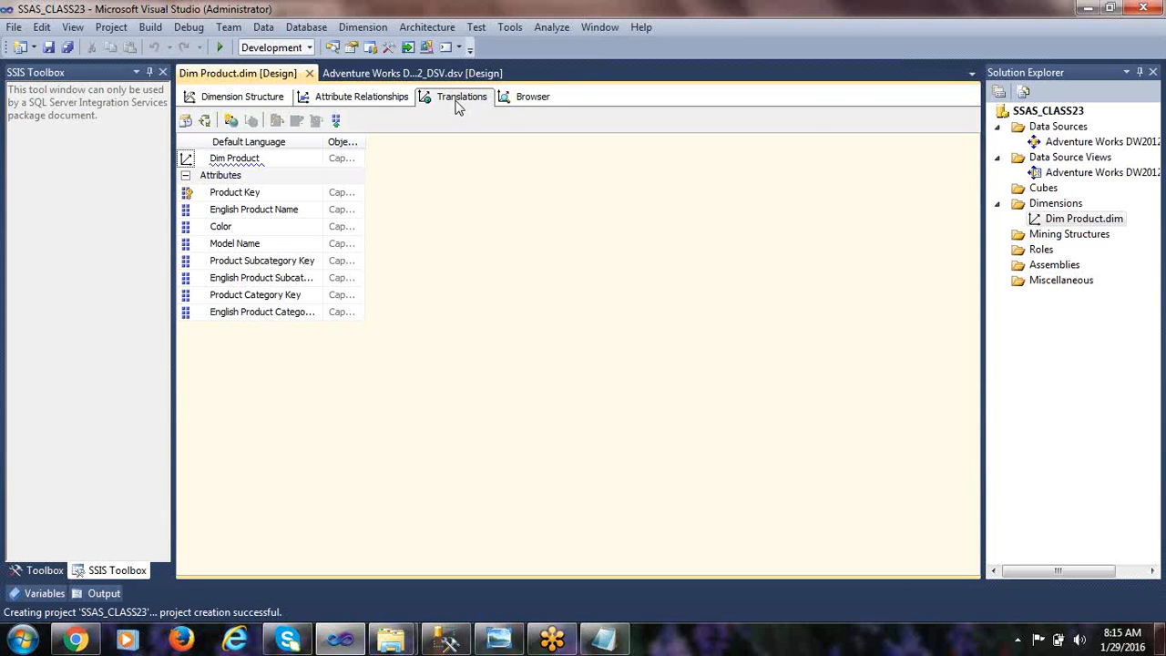
left_click(533, 96)
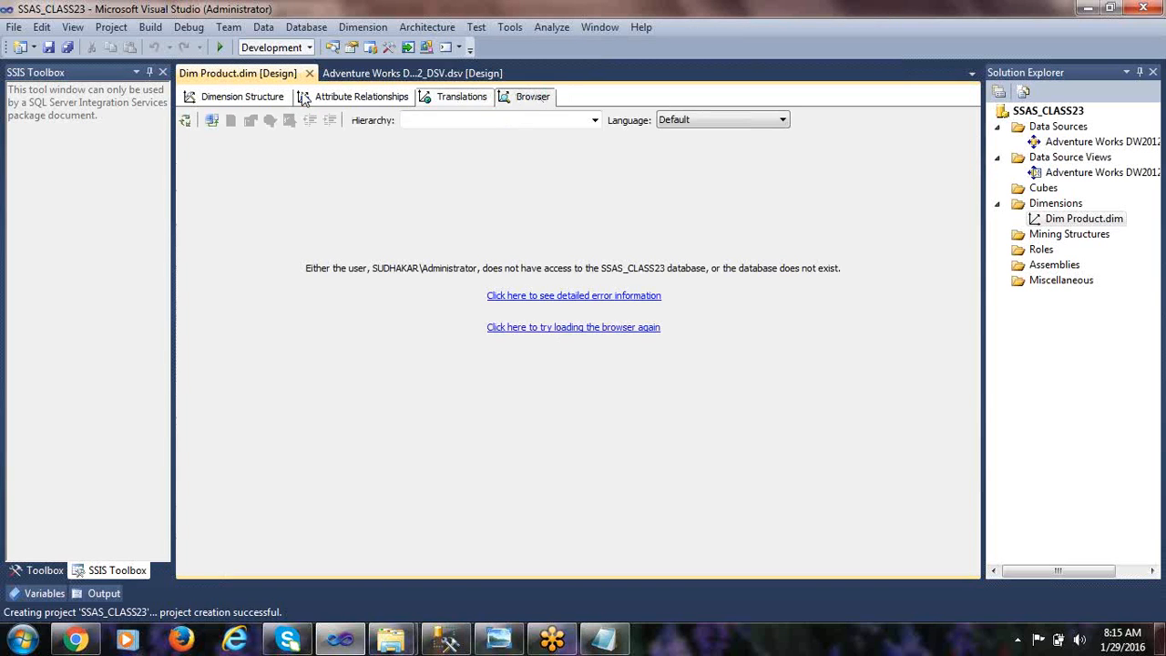
left_click(223, 98)
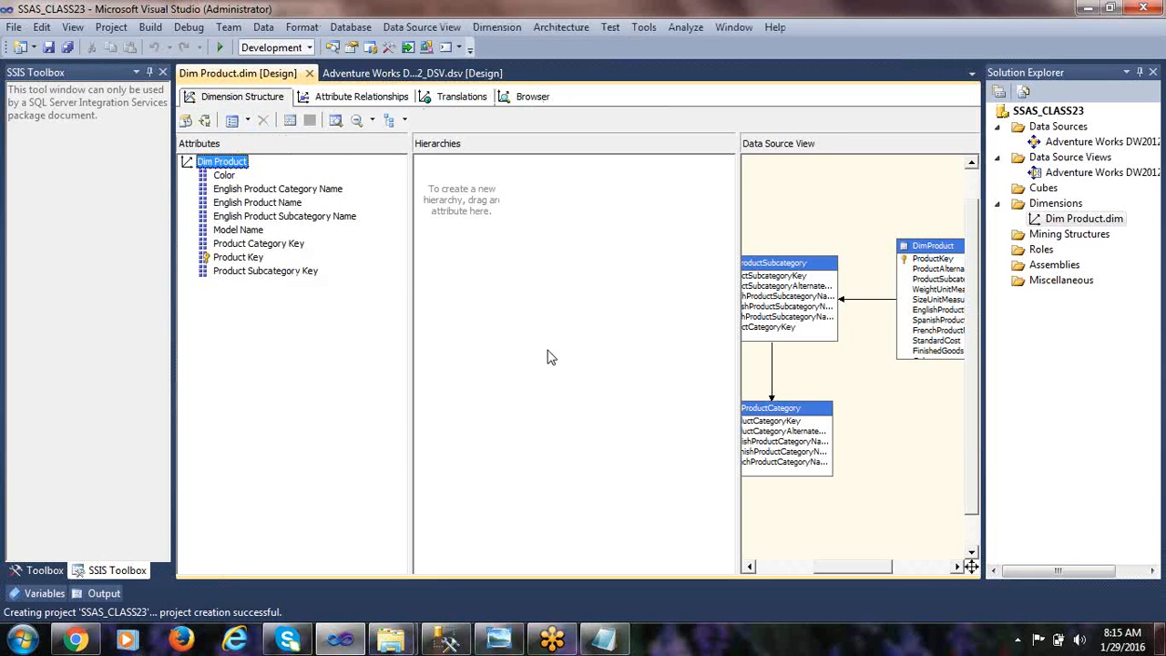
- Examine the DimProduct, DimProductSubcategory and DimProductCategory tables and their links in the dimension's data source view
left_click(323, 362)
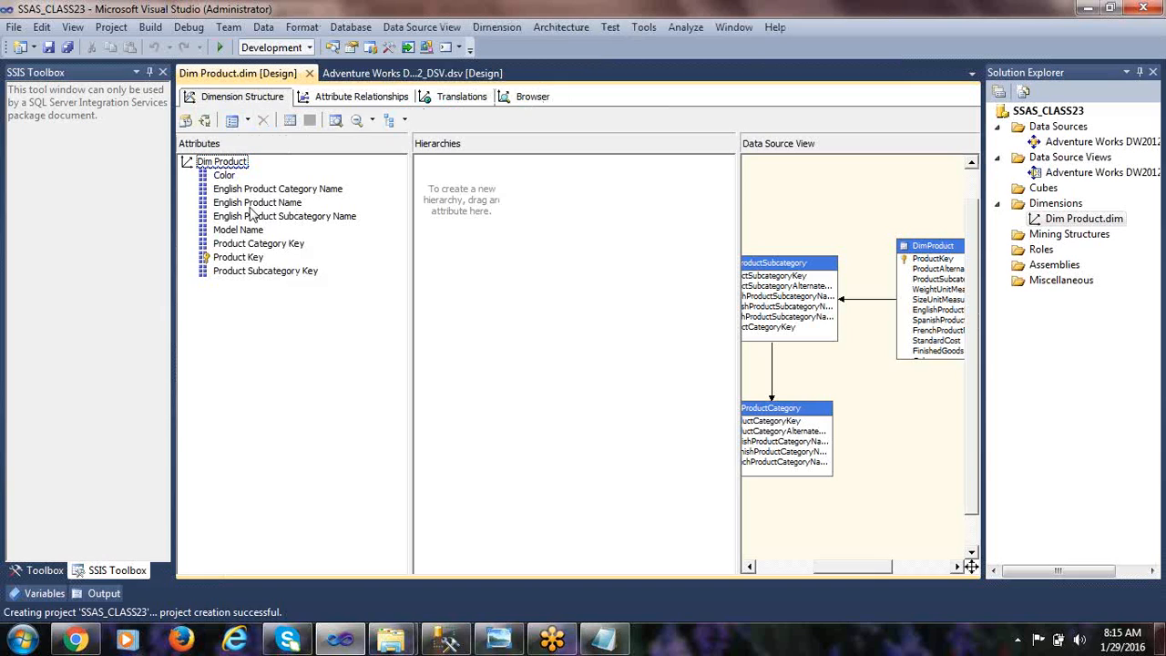
left_click(499, 268)
mouse_move(867, 571)
left_mouse_down()
mouse_move(930, 574)
mouse_move(849, 576)
left_mouse_up()
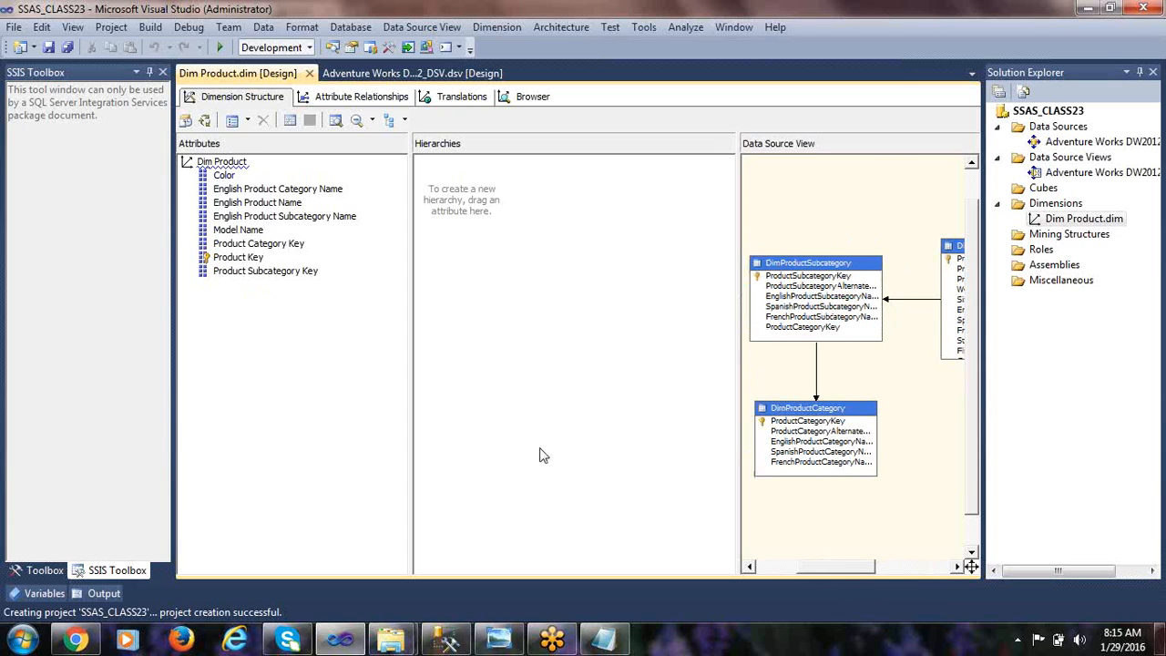
mouse_move(836, 569)
left_mouse_down()
mouse_move(872, 569)
mouse_move(842, 571)
left_mouse_up()
mouse_move(838, 571)
left_mouse_down()
mouse_move(866, 570)
mouse_move(845, 566)
left_mouse_up()
left_click(893, 248)
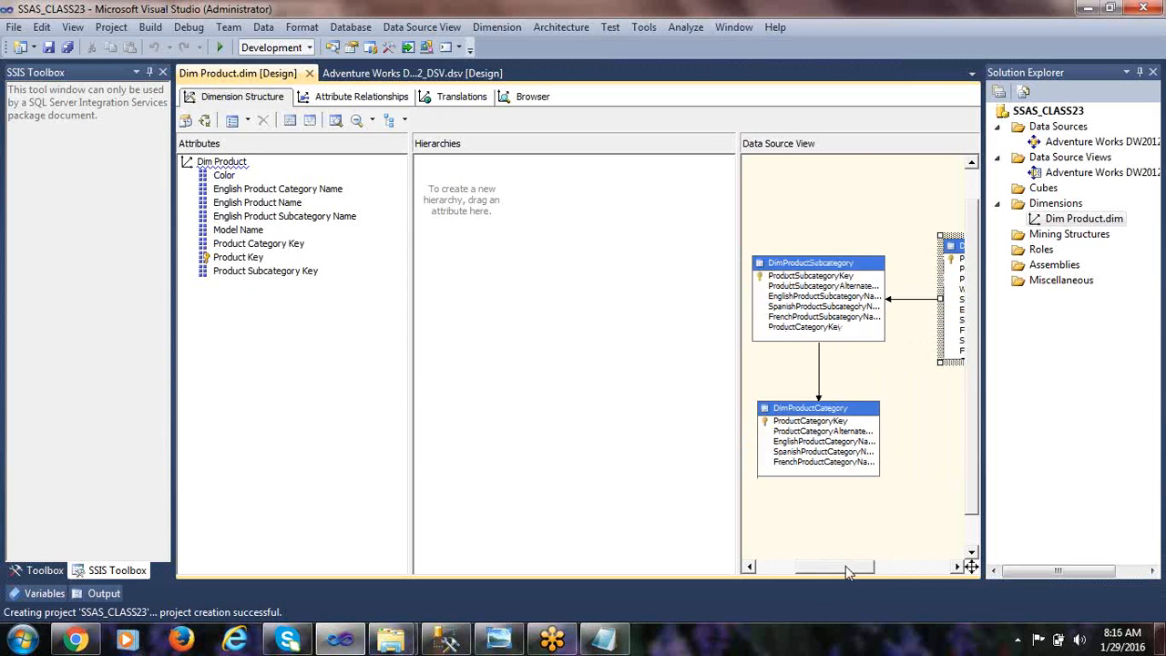
left_click(811, 284)
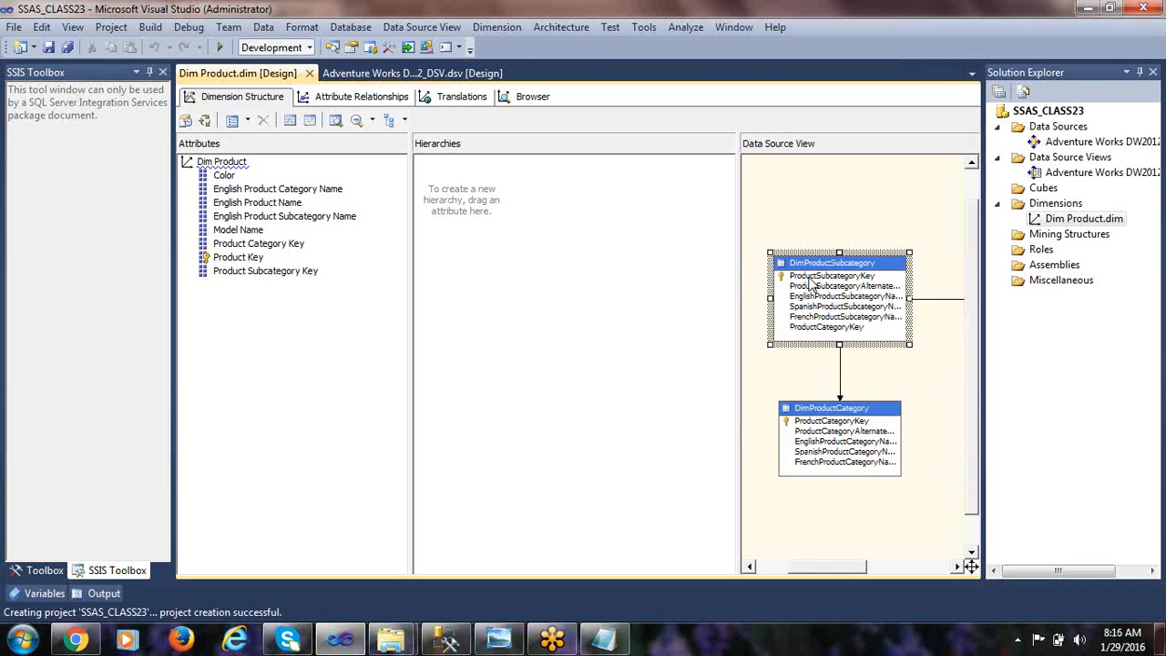
left_click(816, 417)
mouse_move(825, 567)
left_mouse_down()
mouse_move(875, 569)
mouse_move(843, 567)
left_mouse_up()
- Look over the English Product Subcategory Name, Product Key and Product Subcategory Key attributes, and open the dimension browser
left_click(253, 217)
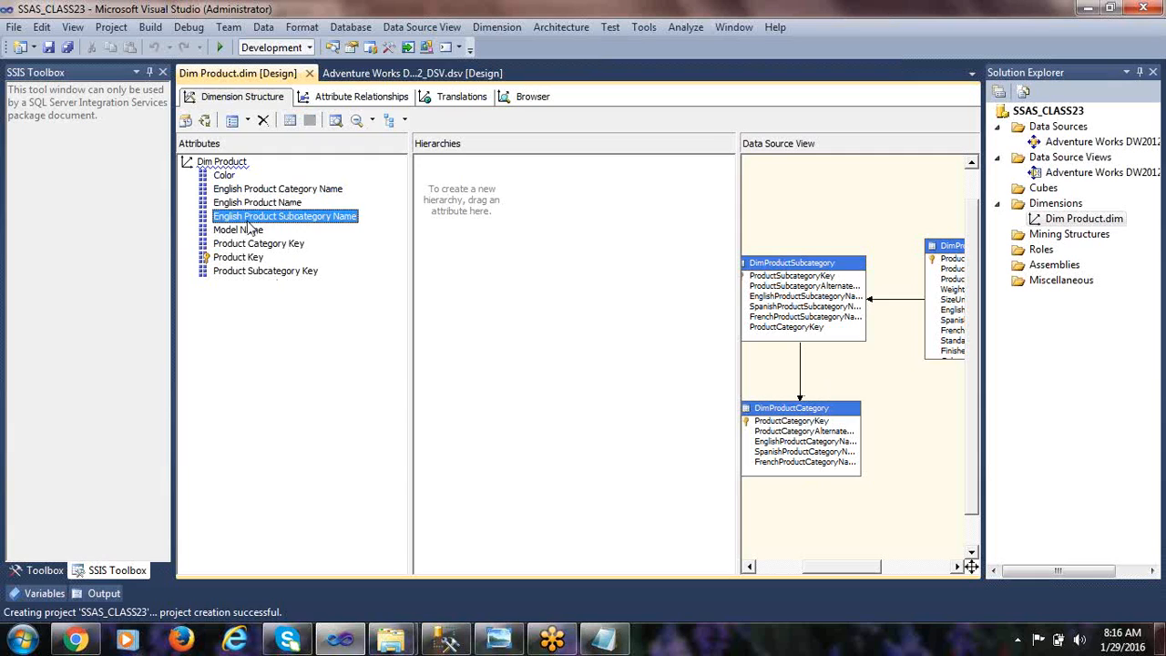
left_click(248, 258)
left_click(847, 222)
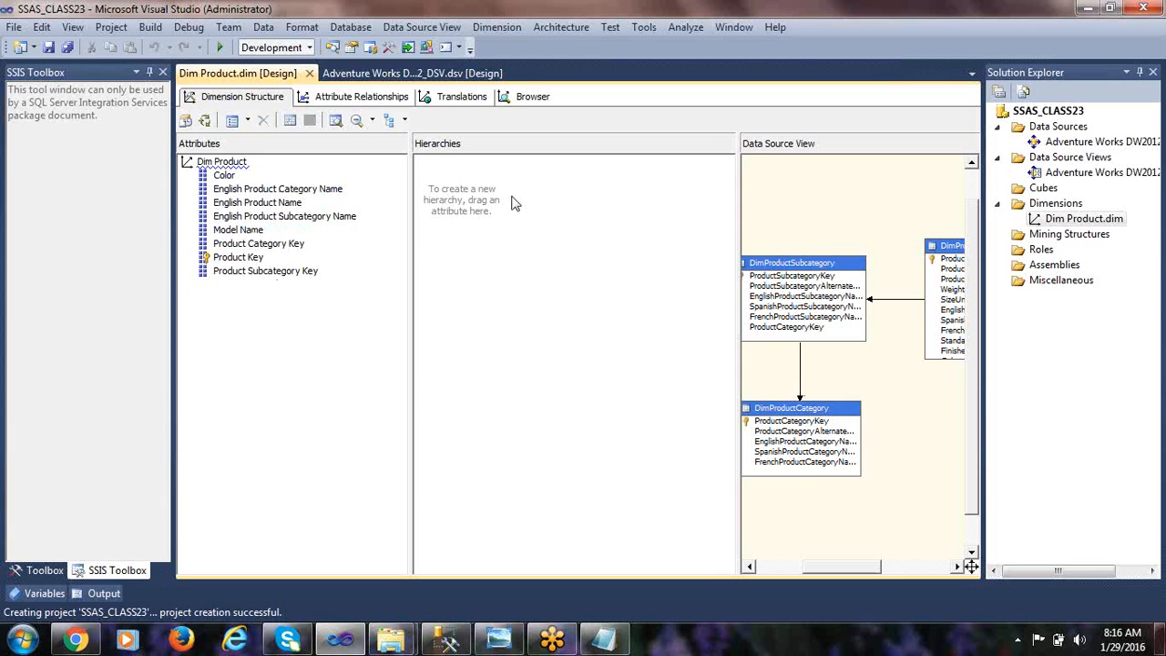
left_click(242, 217)
left_click(241, 258)
left_click(239, 271)
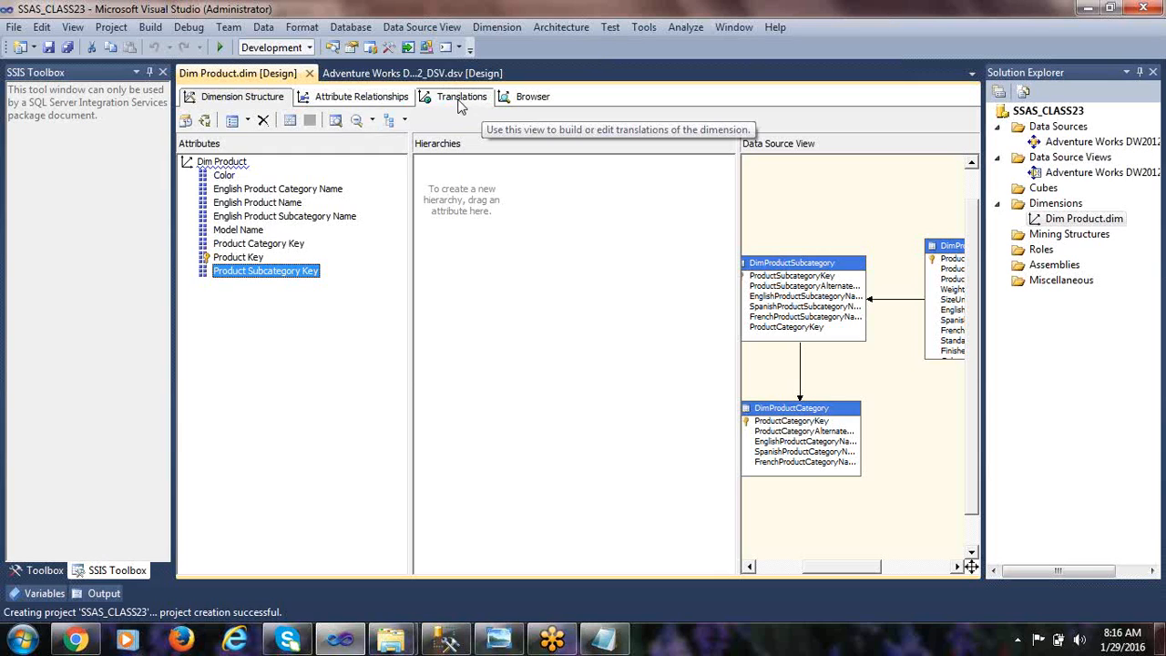
left_click(541, 102)
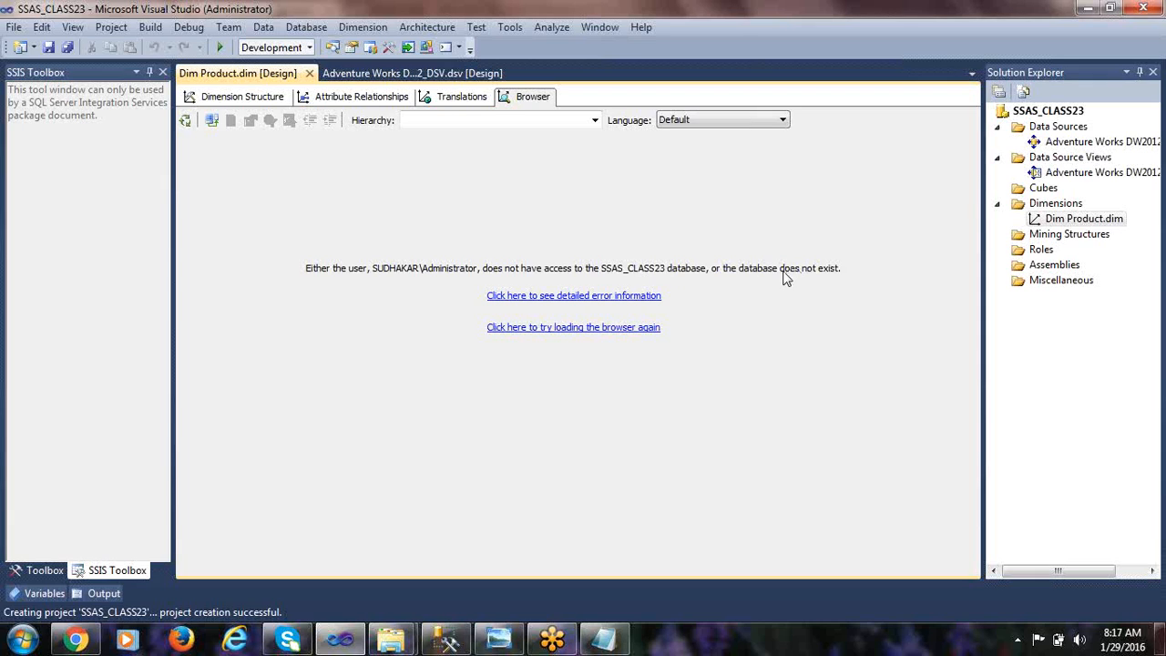
- Open the deployment properties of the SSAS_CLASS23 project and check the target database name
left_click(1032, 113)
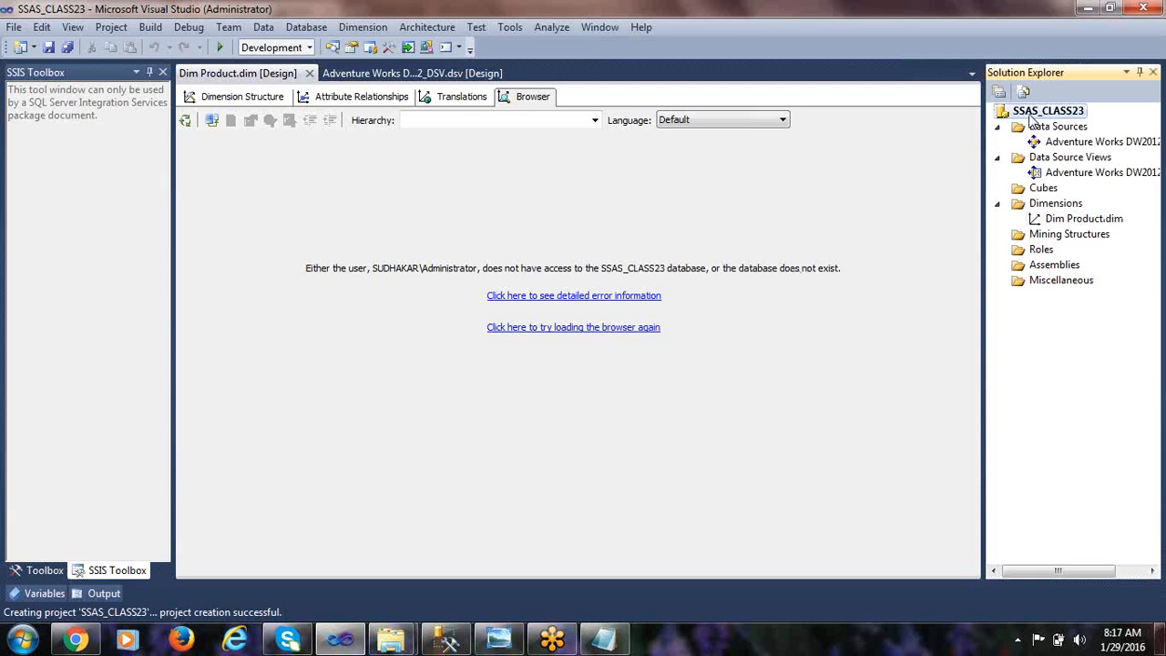
right_click(1032, 113)
left_click(842, 417)
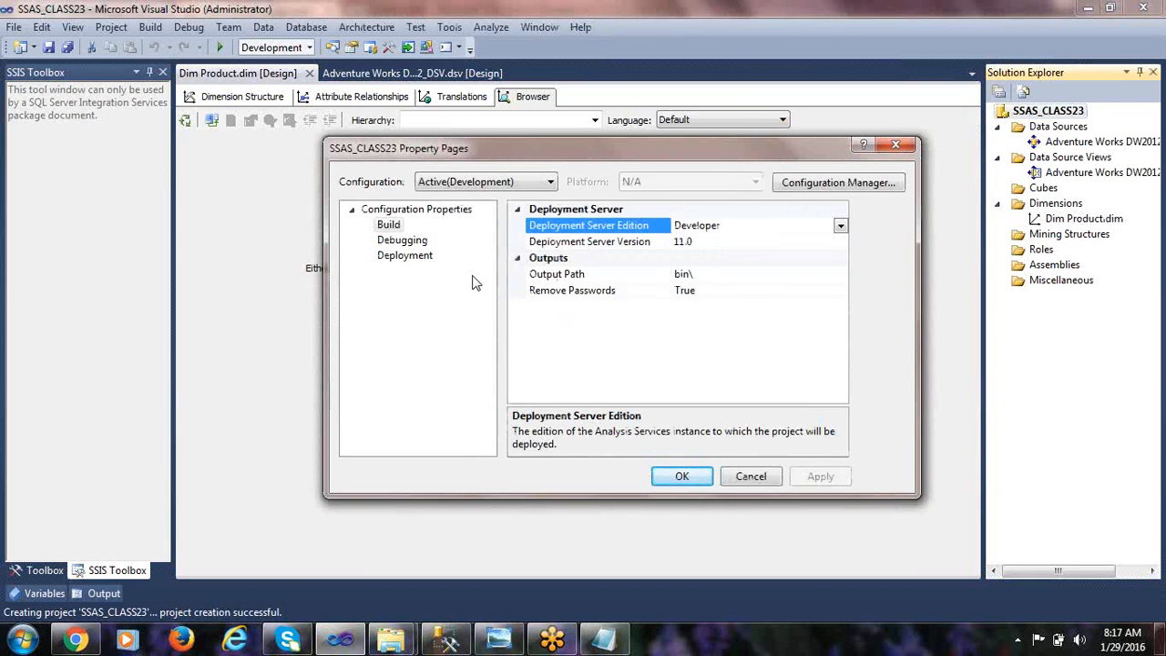
left_click(406, 258)
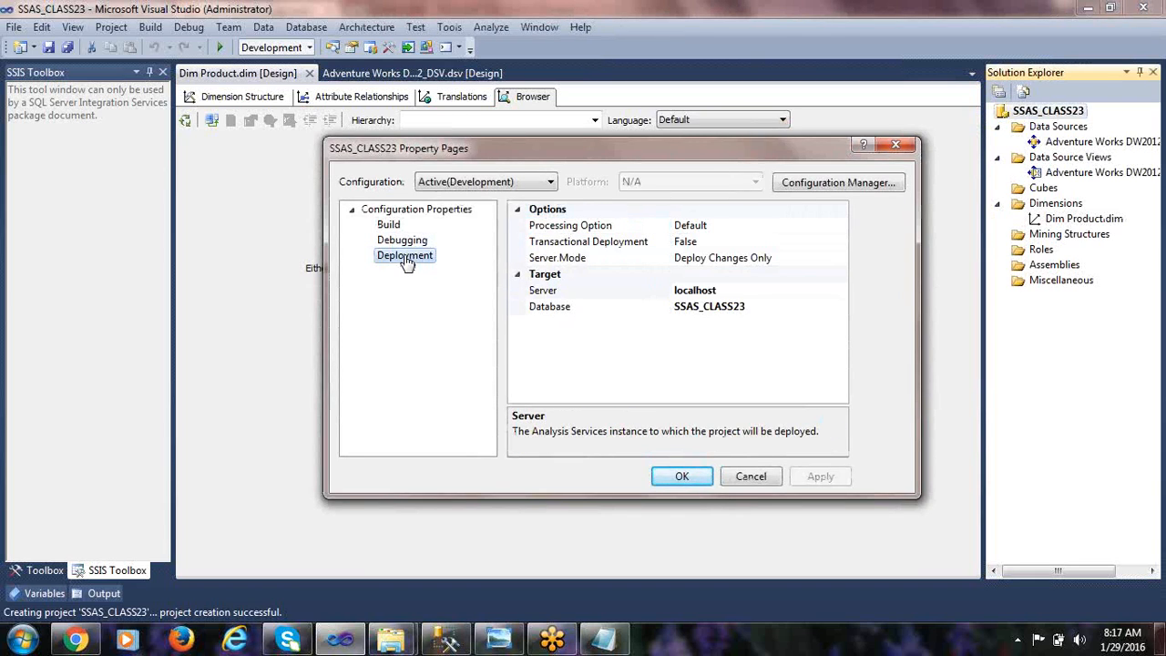
left_click(749, 307)
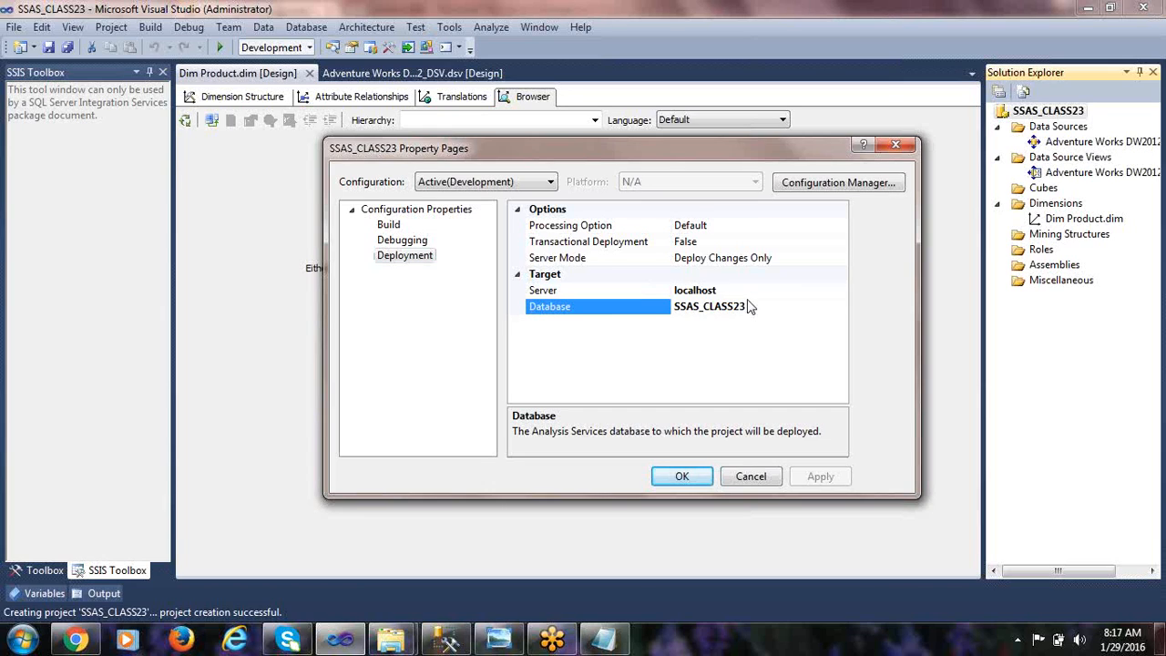
left_click(771, 309)
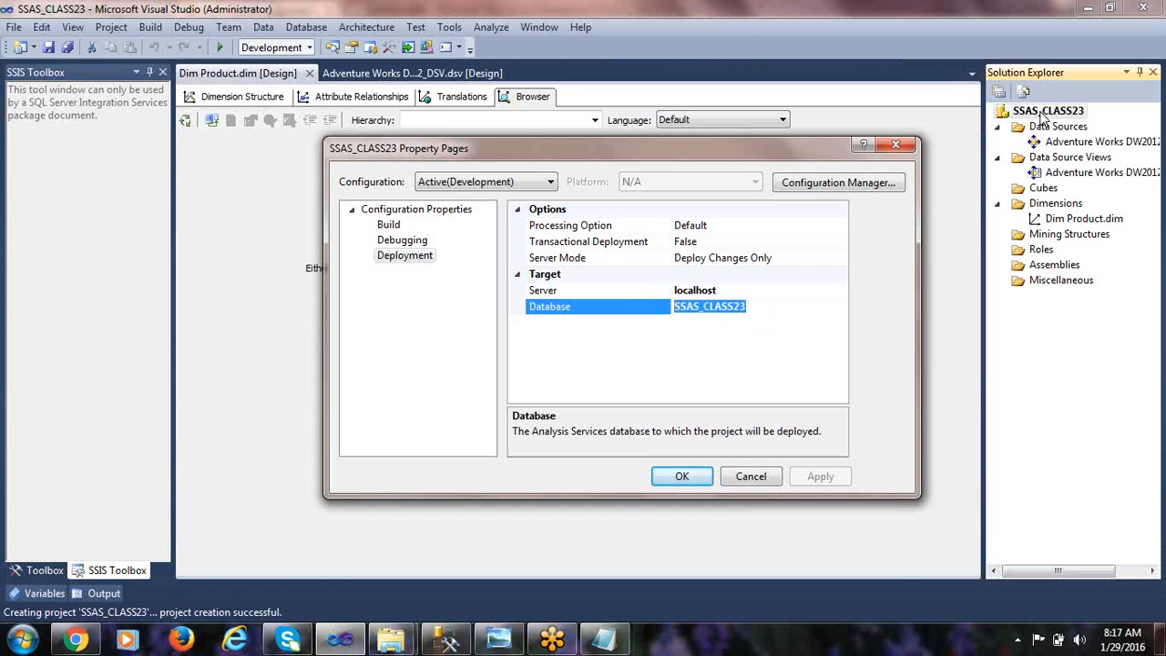
left_click(775, 305)
double_click(775, 306)
left_click(756, 309)
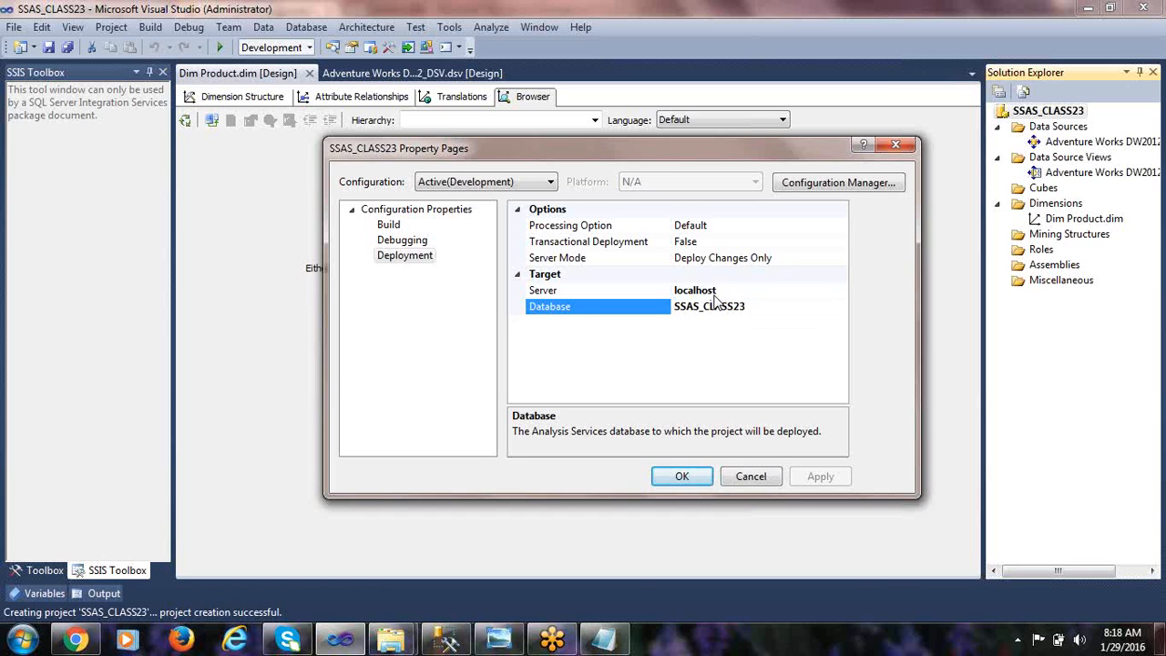
- Replace the deployment target server with the name of the machine's own server
left_click(720, 294)
double_click(744, 291)
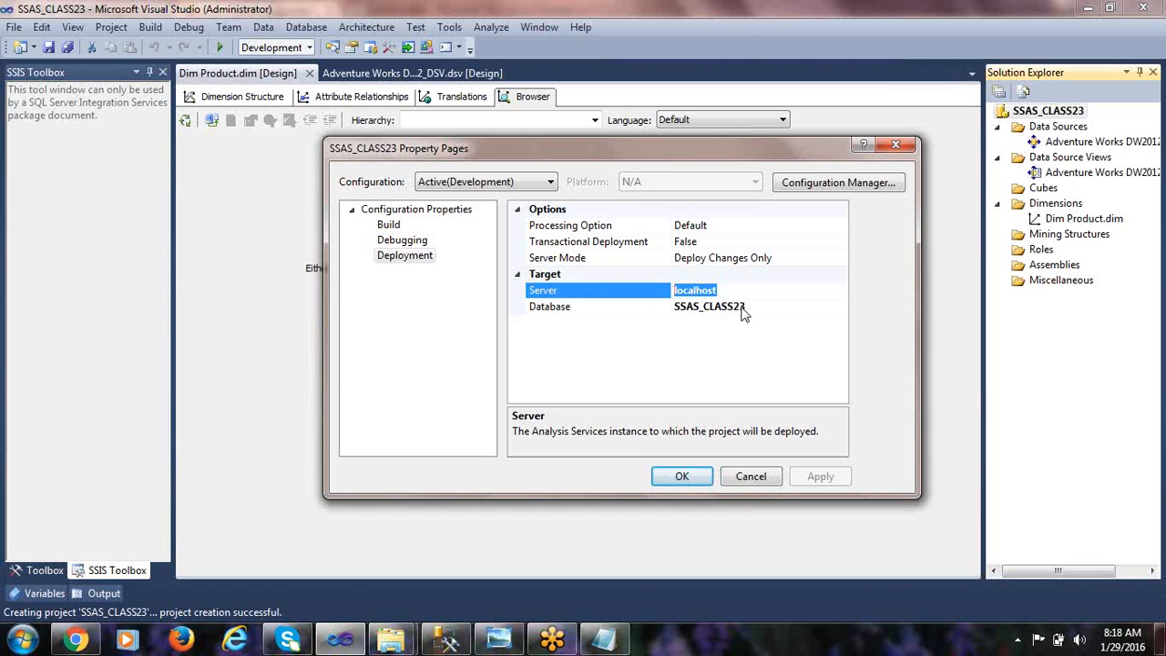
type("SUDHAKAR")
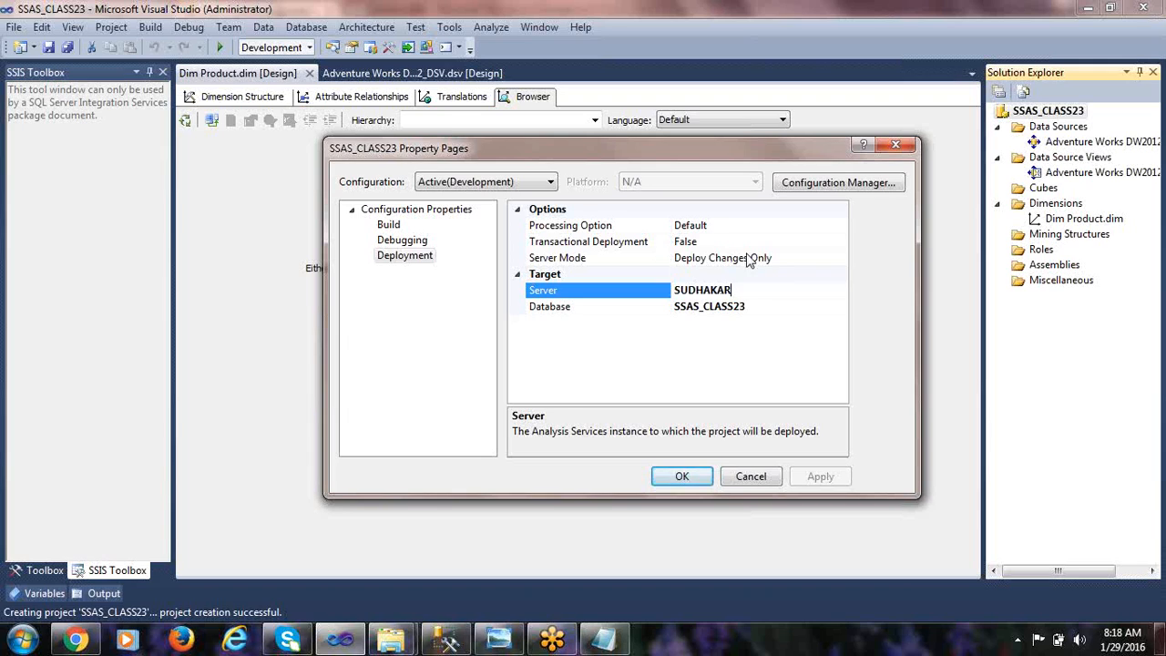
- Set the deployment Processing Option to Do Not Process and save the project properties
left_click(801, 261)
left_click(740, 244)
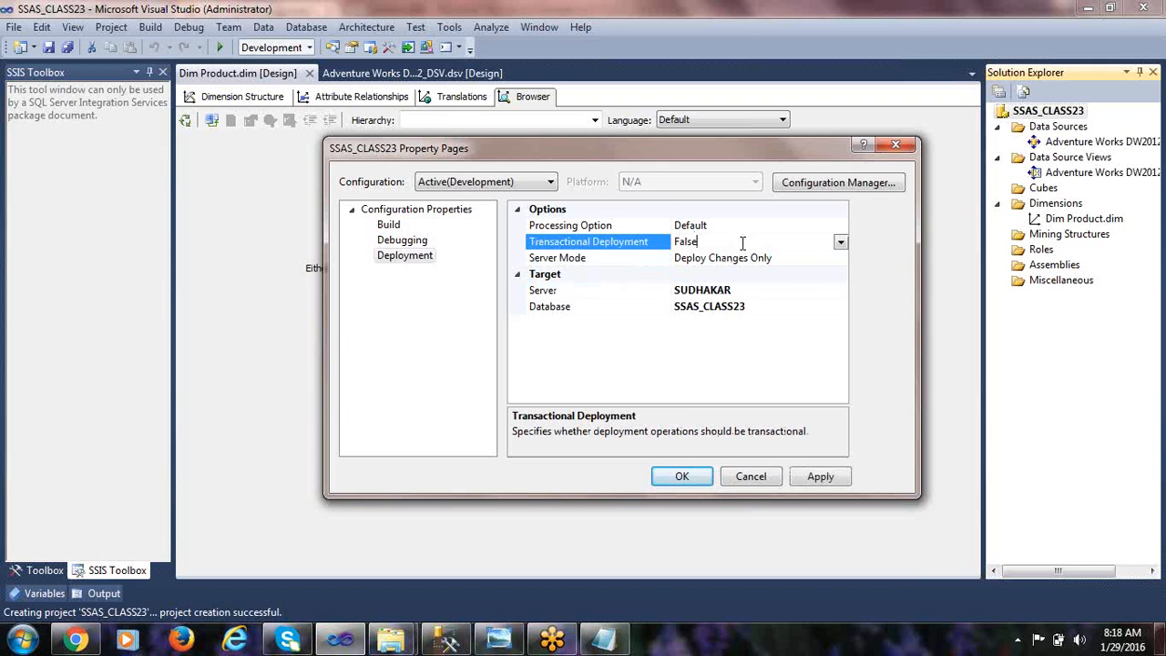
left_click(734, 227)
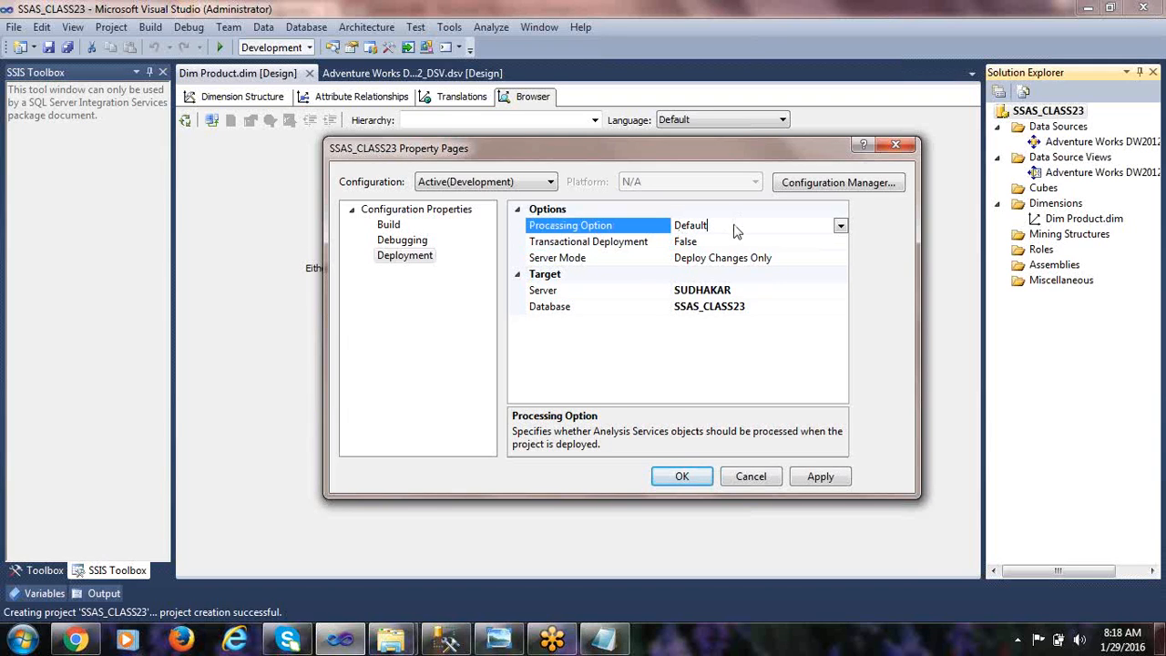
left_click(840, 227)
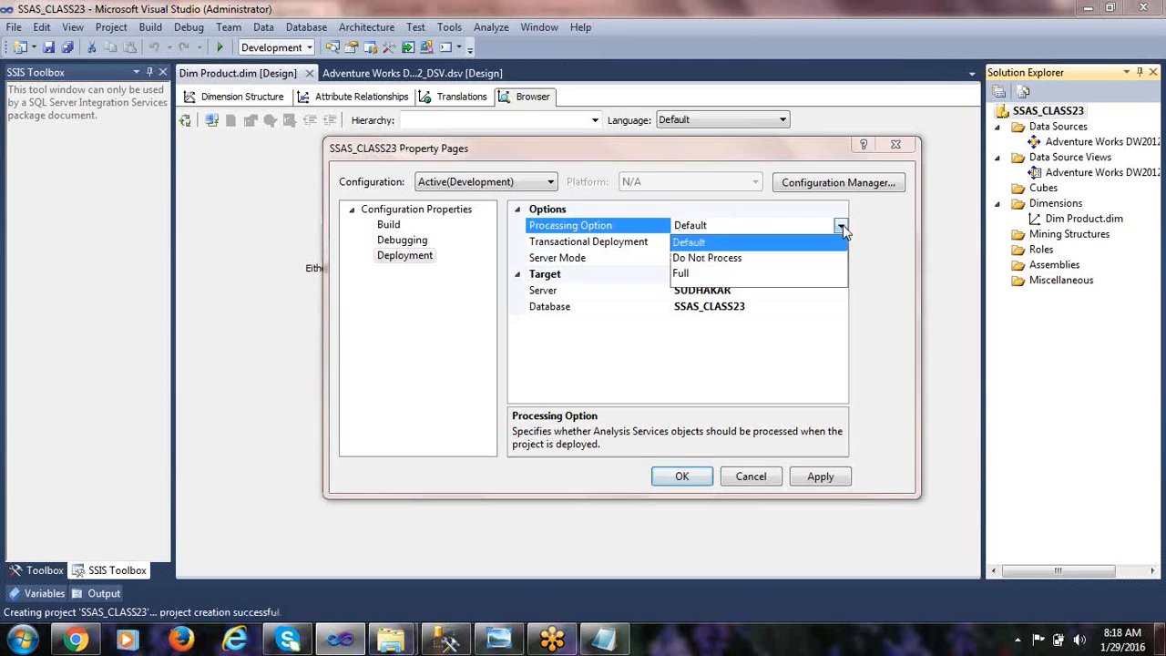
left_click(692, 259)
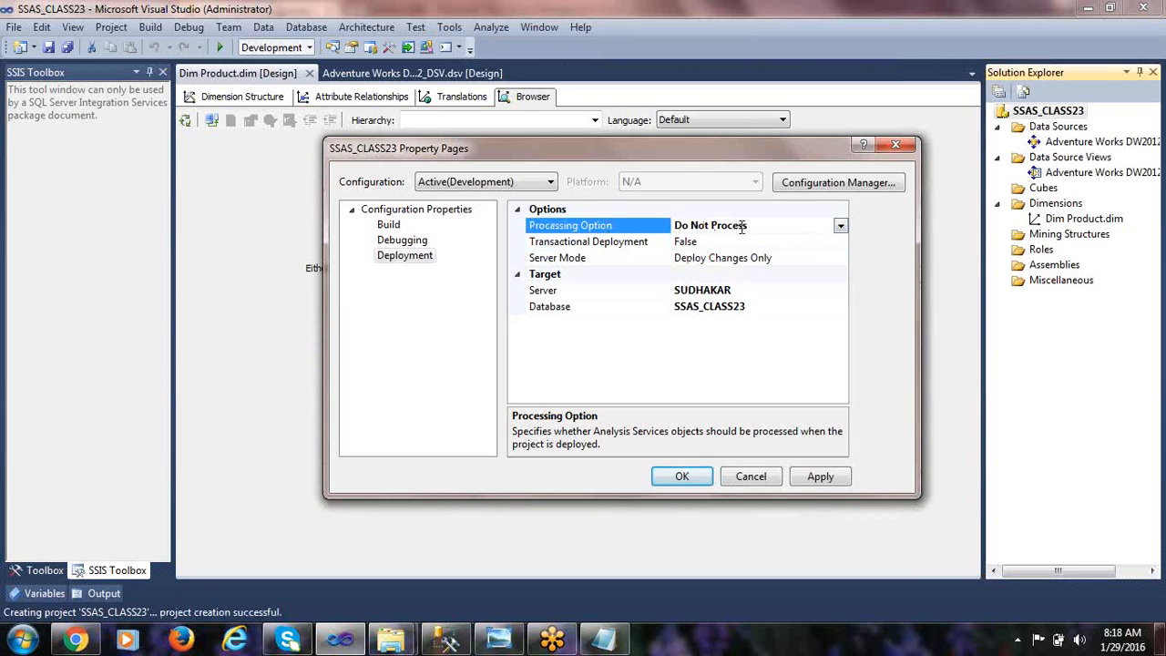
left_click(817, 478)
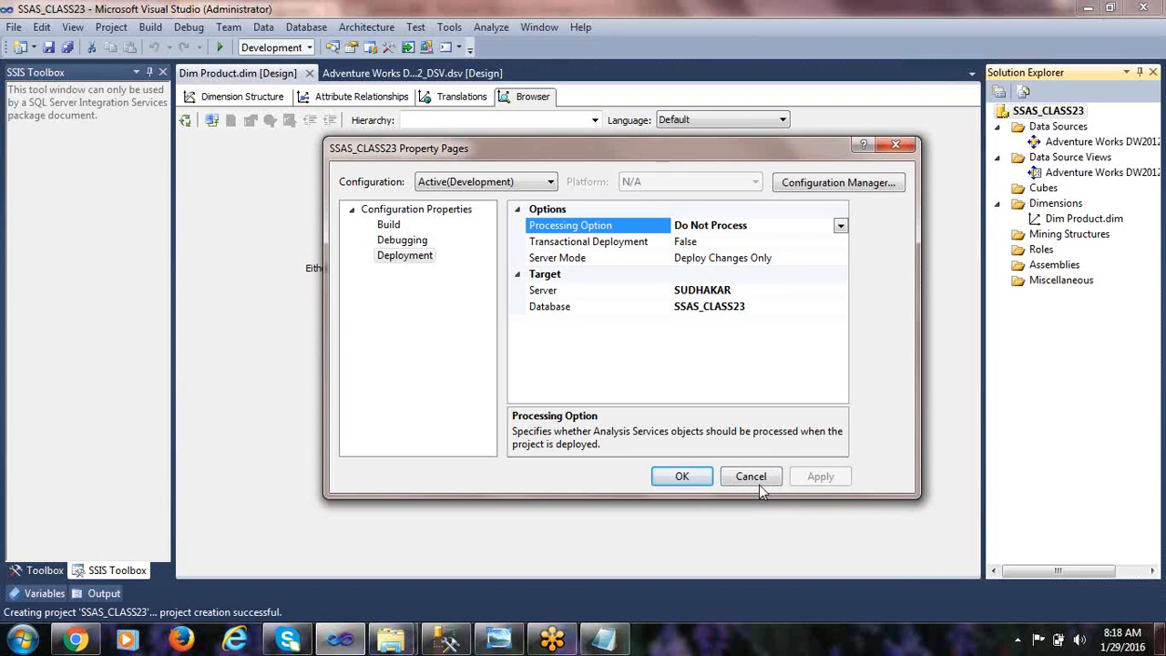
left_click(679, 477)
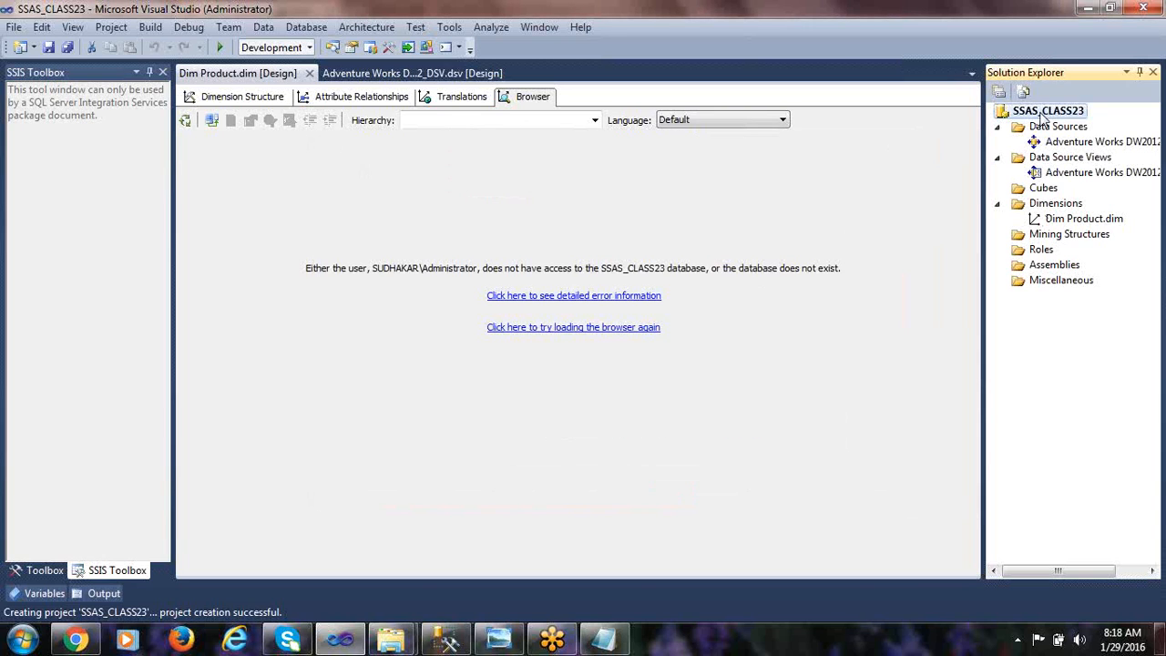
right_click(1043, 114)
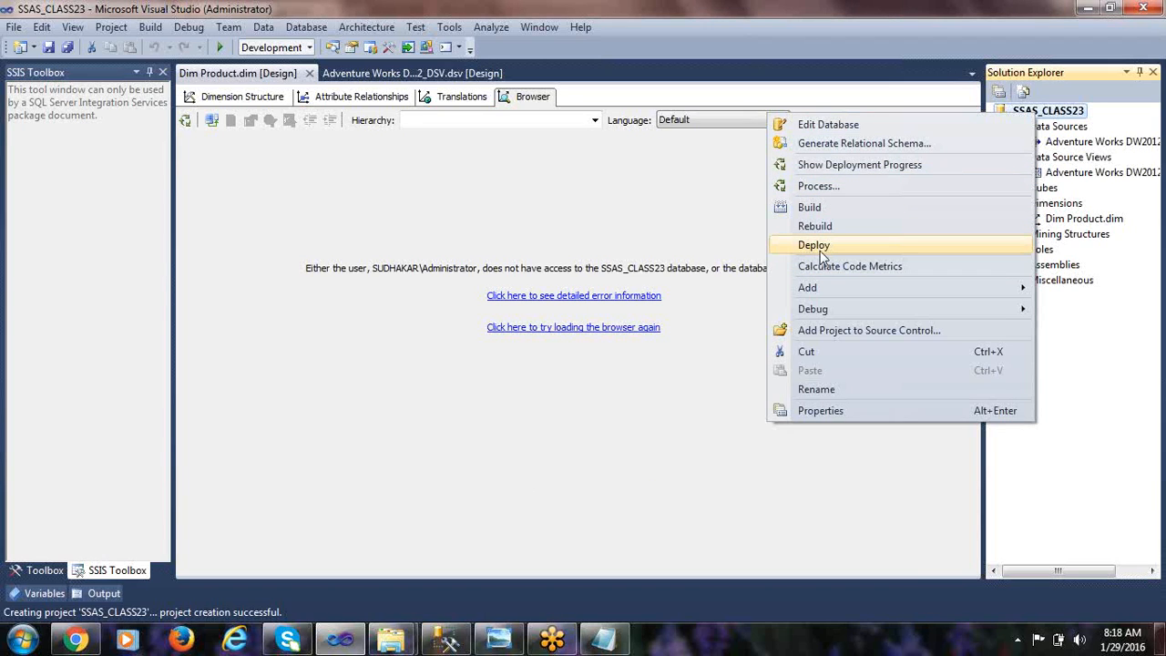
left_click(668, 481)
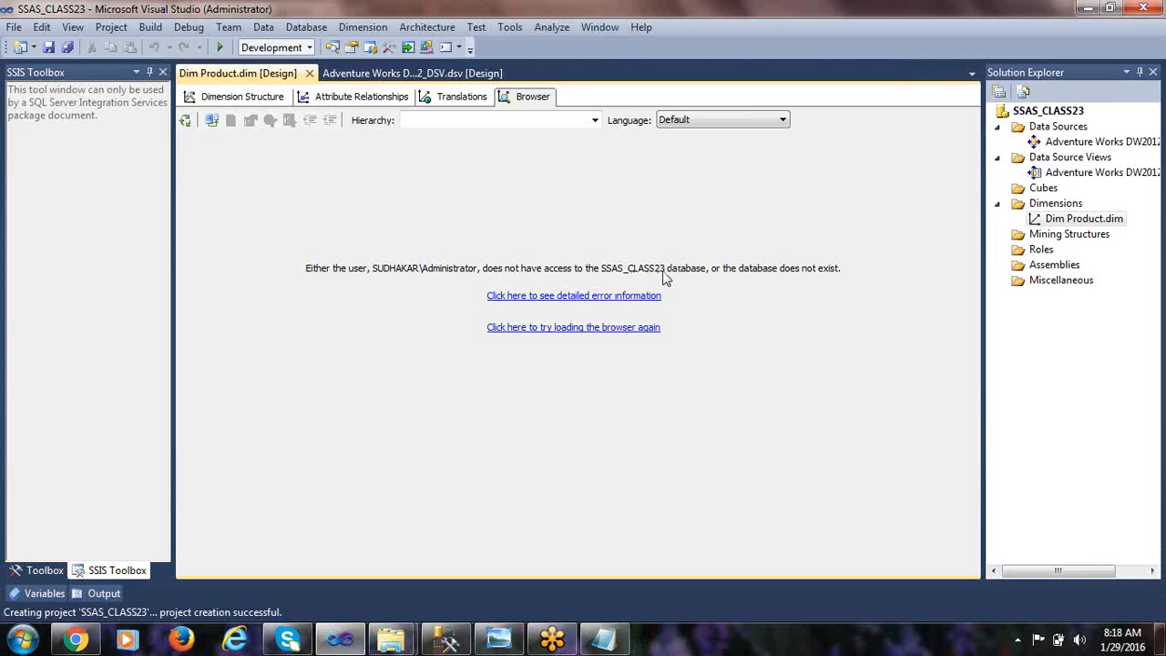
left_click(1100, 143)
left_click(1096, 170)
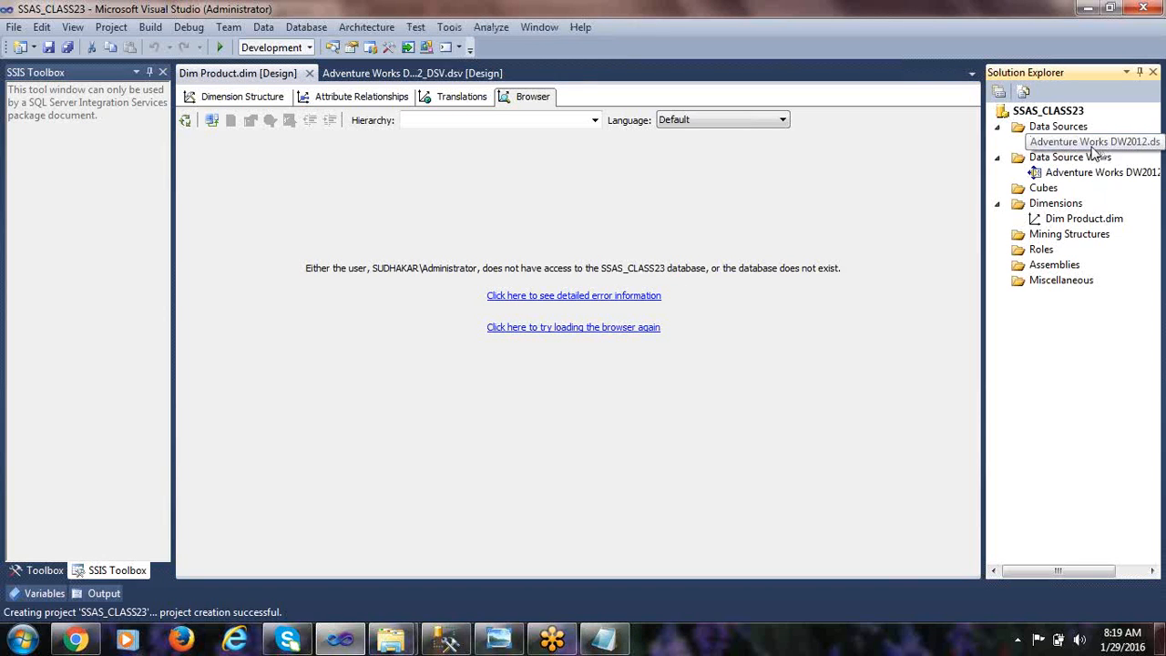
left_click(1083, 223)
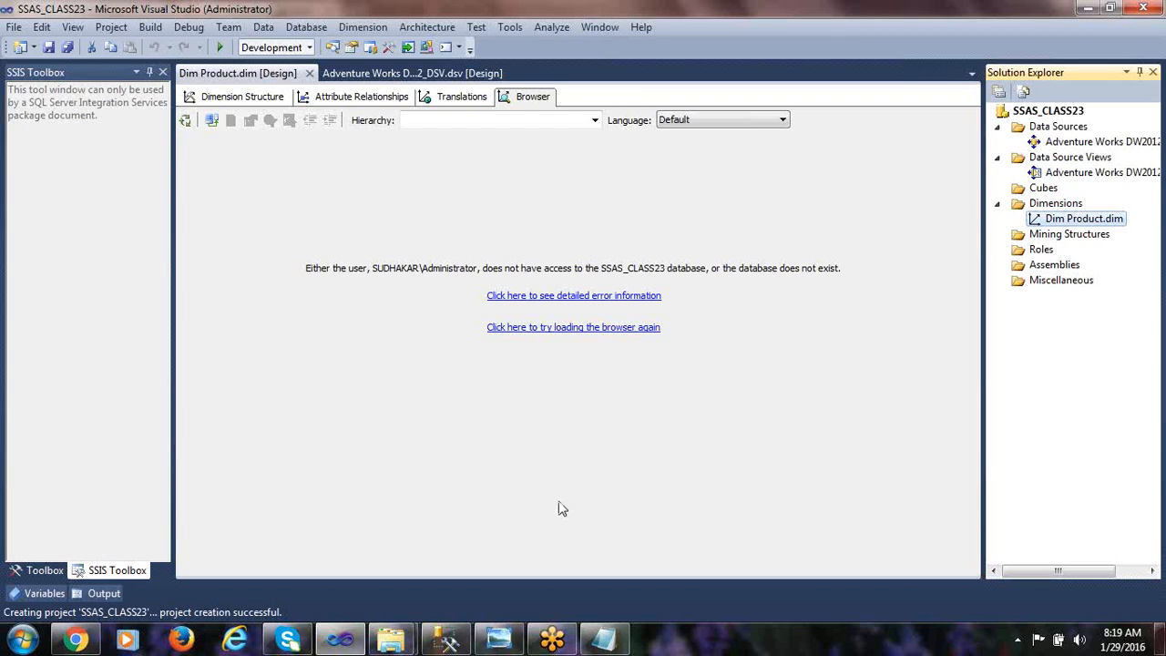
- Switch to SQL Server Management Studio and connect the Object Explorer to Analysis Services on the machine's own server
left_click(447, 640)
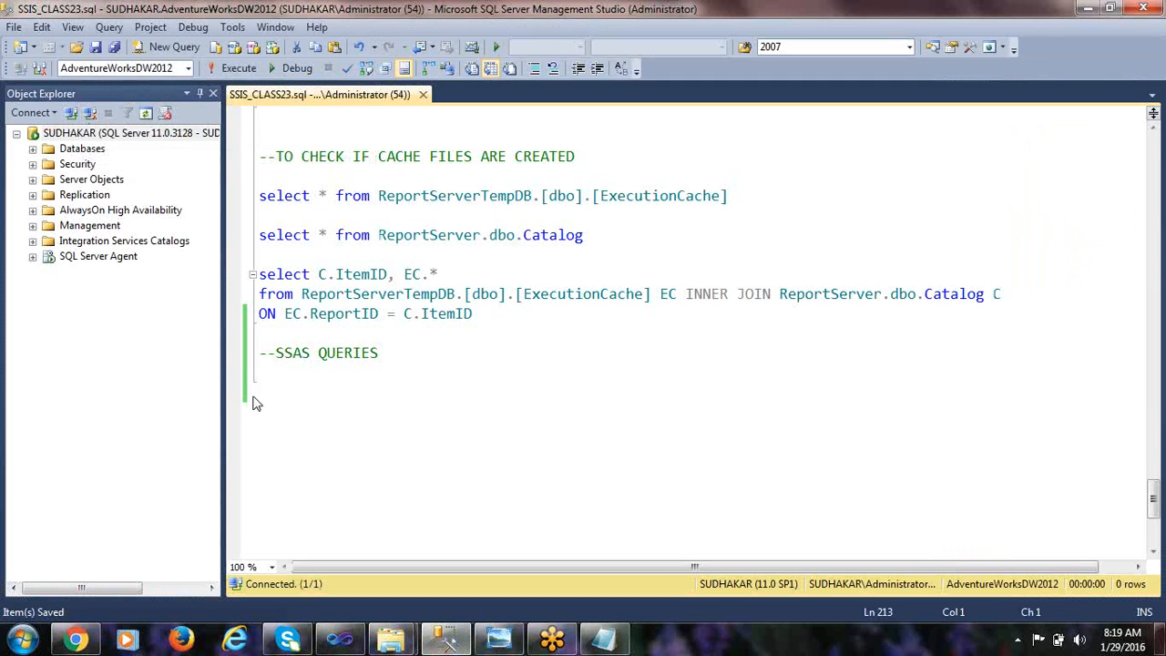
left_click(72, 114)
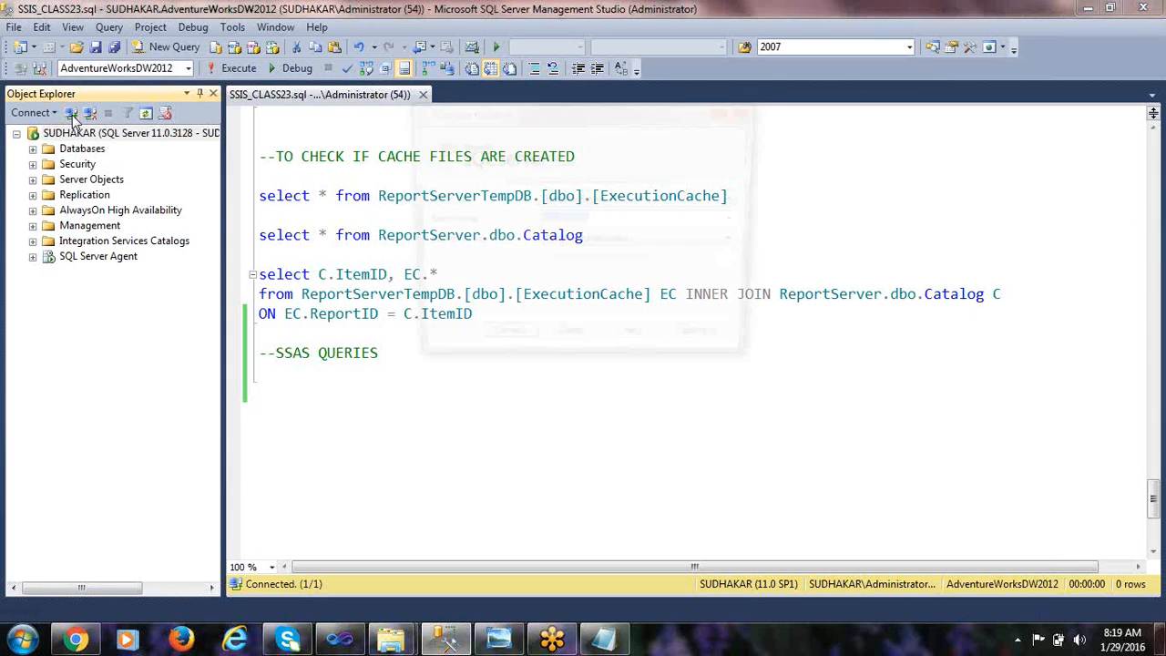
left_click(650, 200)
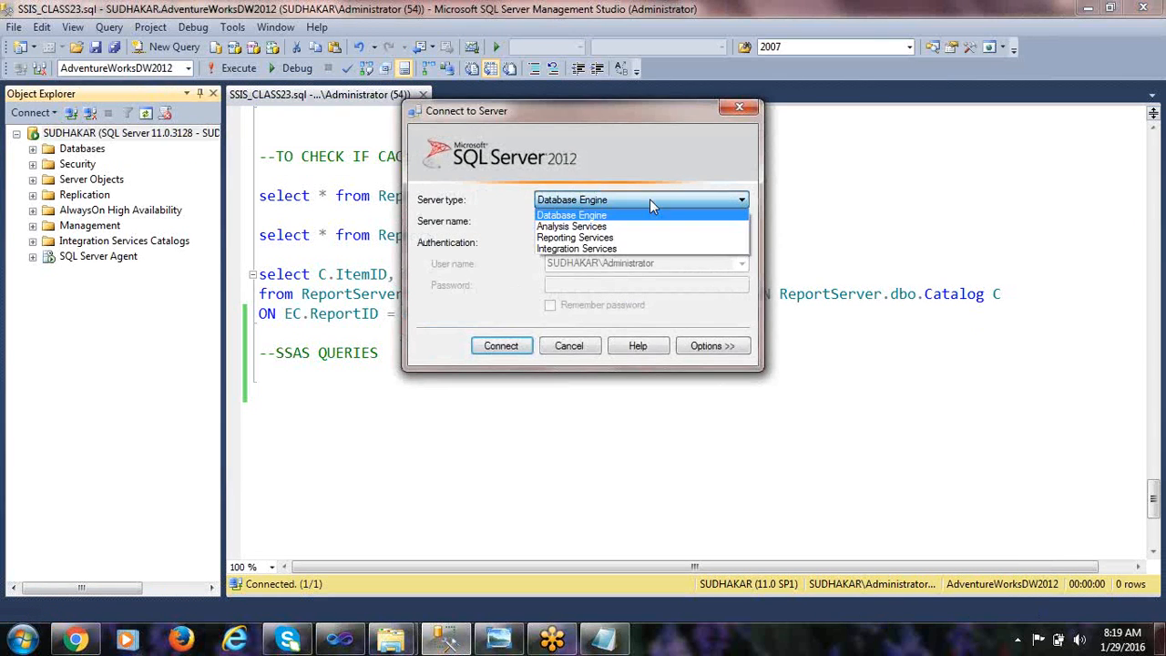
left_click(567, 226)
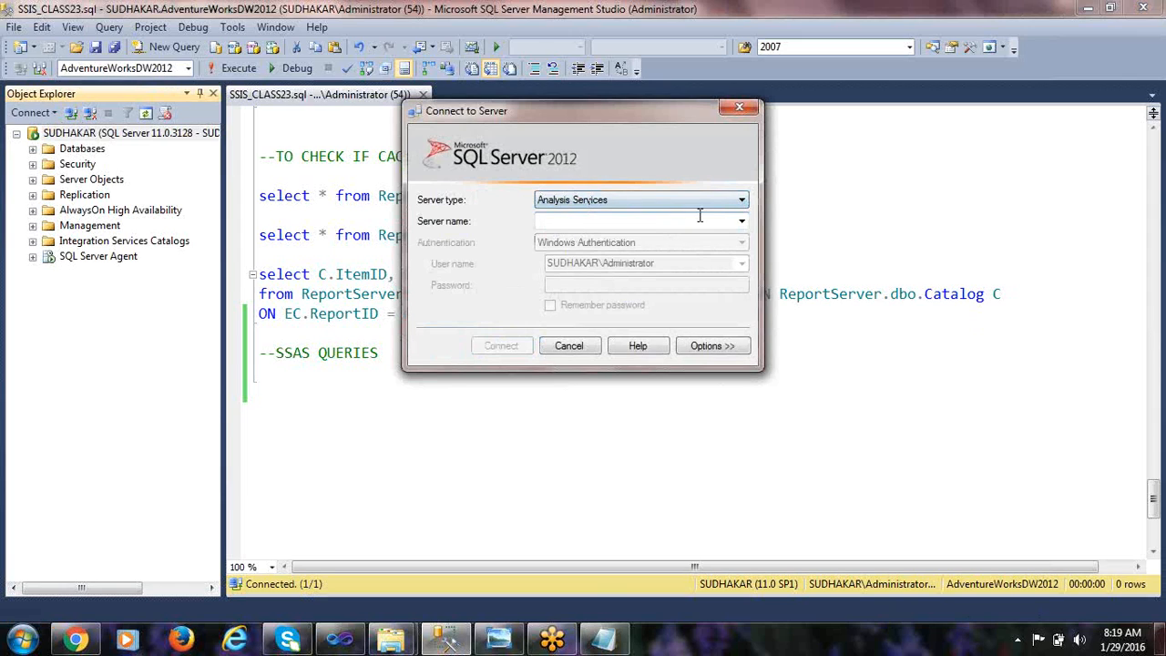
left_click(742, 220)
left_click(576, 221)
type("SUDHAKAR")
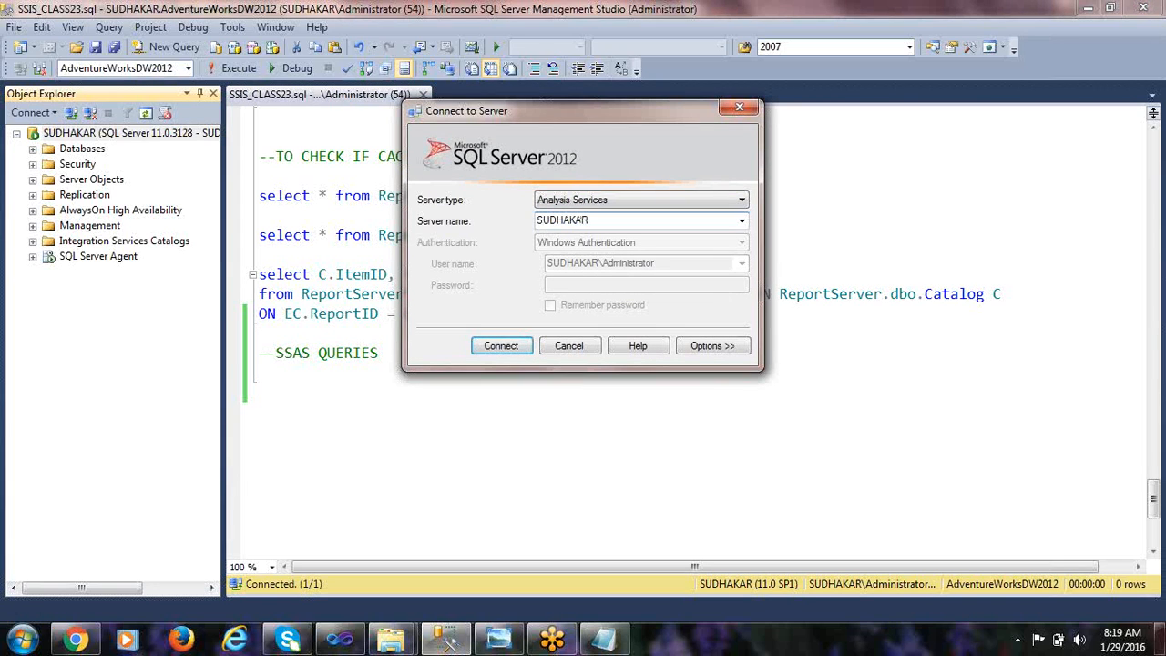
left_click(512, 344)
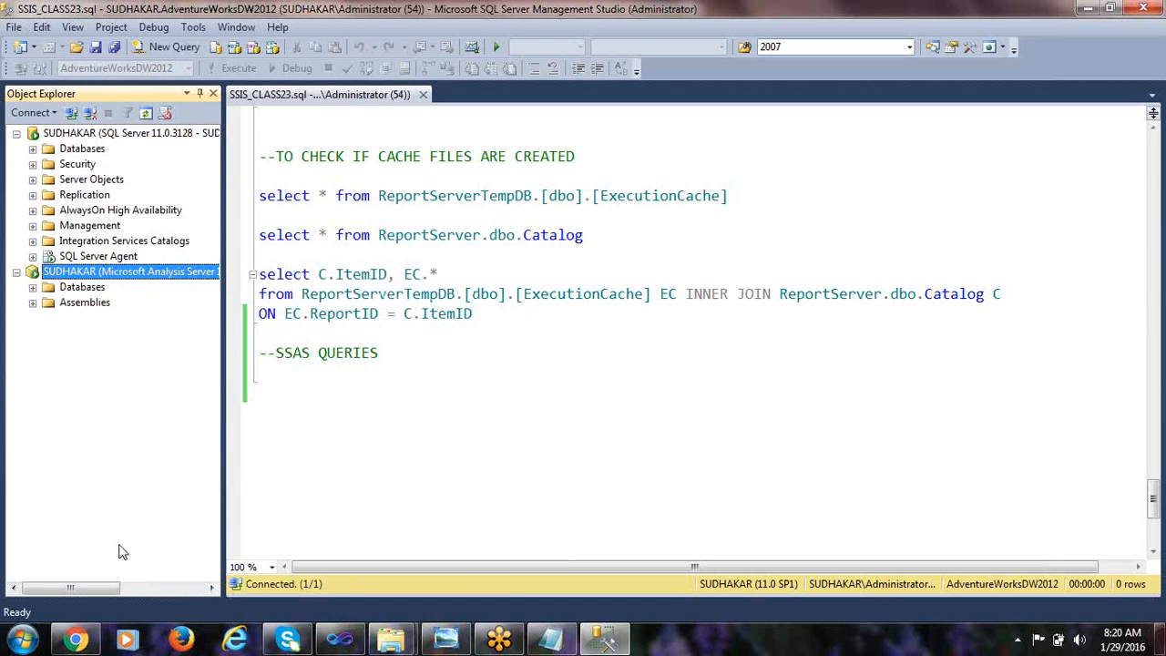
- Expand the Analysis Services databases and check the list for the SSAS_CLASS23 database
left_click_drag(100, 589, 58, 589)
left_click(82, 288)
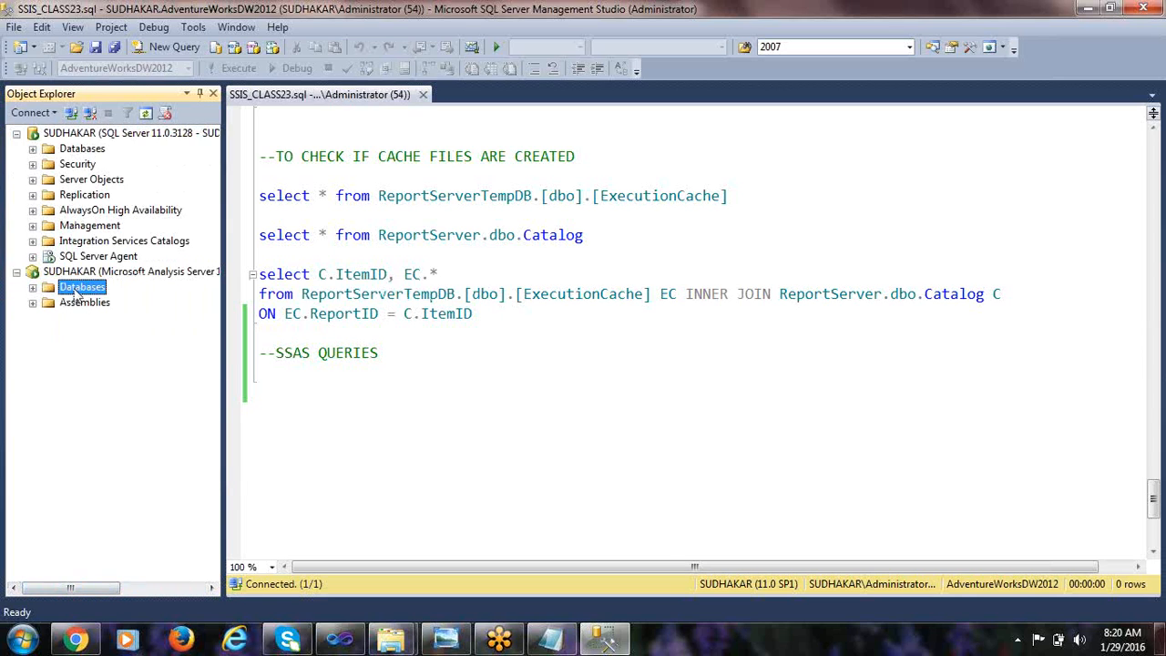
left_click(33, 287)
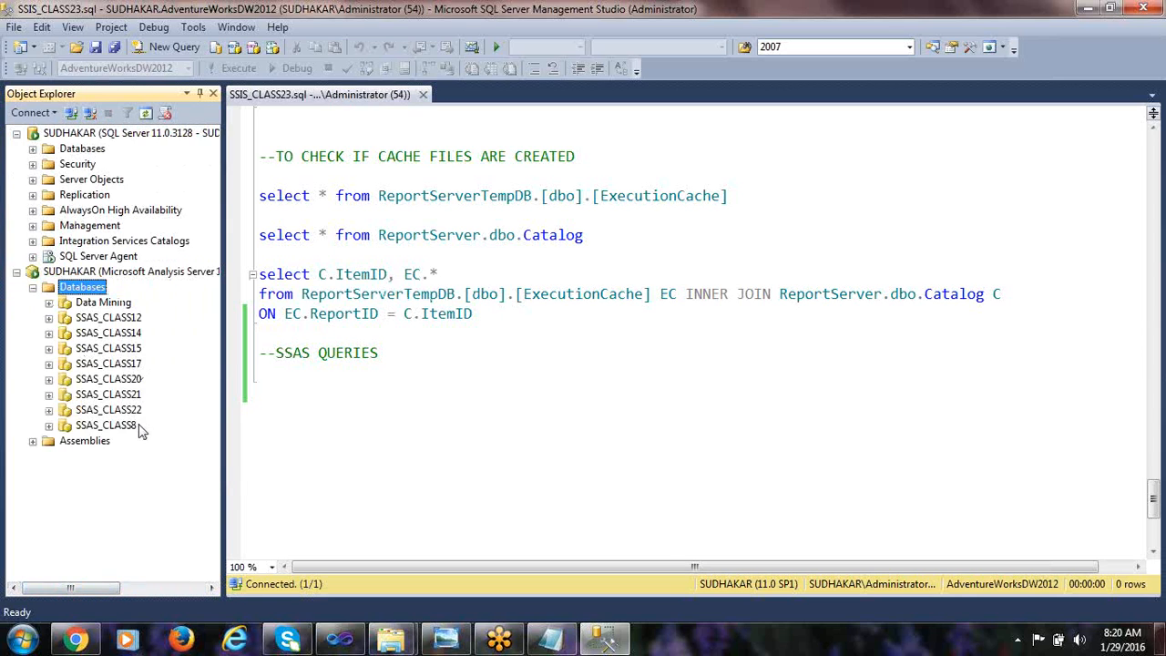
left_click(132, 428)
left_click(128, 411)
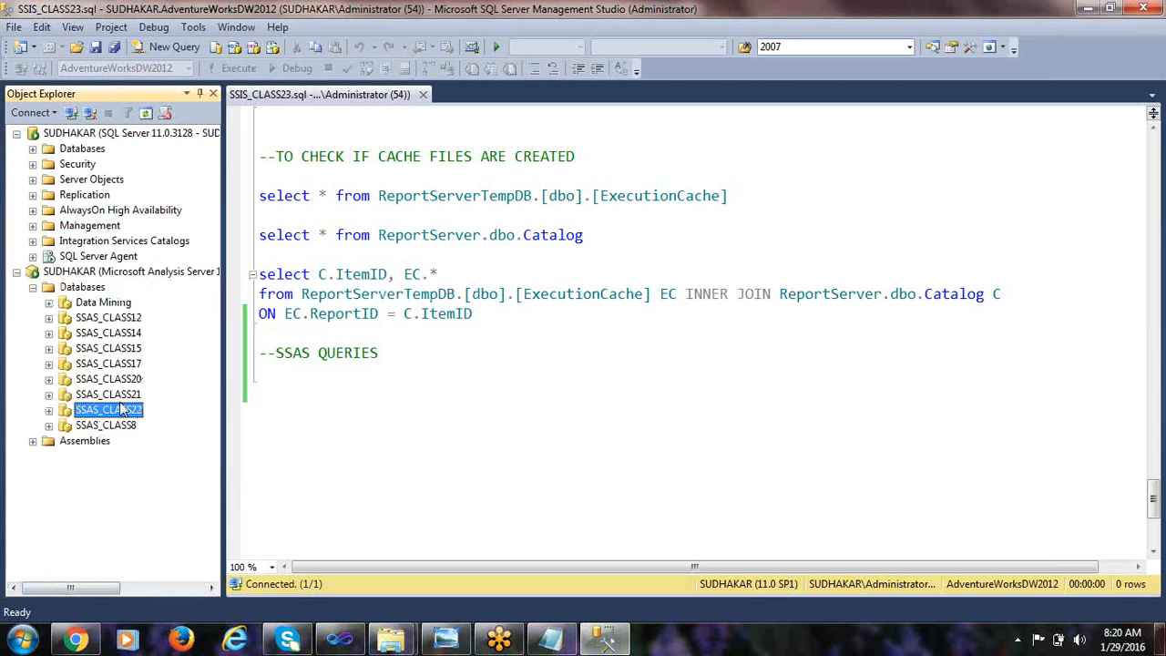
left_click(123, 398)
left_click(122, 381)
left_click(122, 365)
left_click(123, 348)
left_click(122, 333)
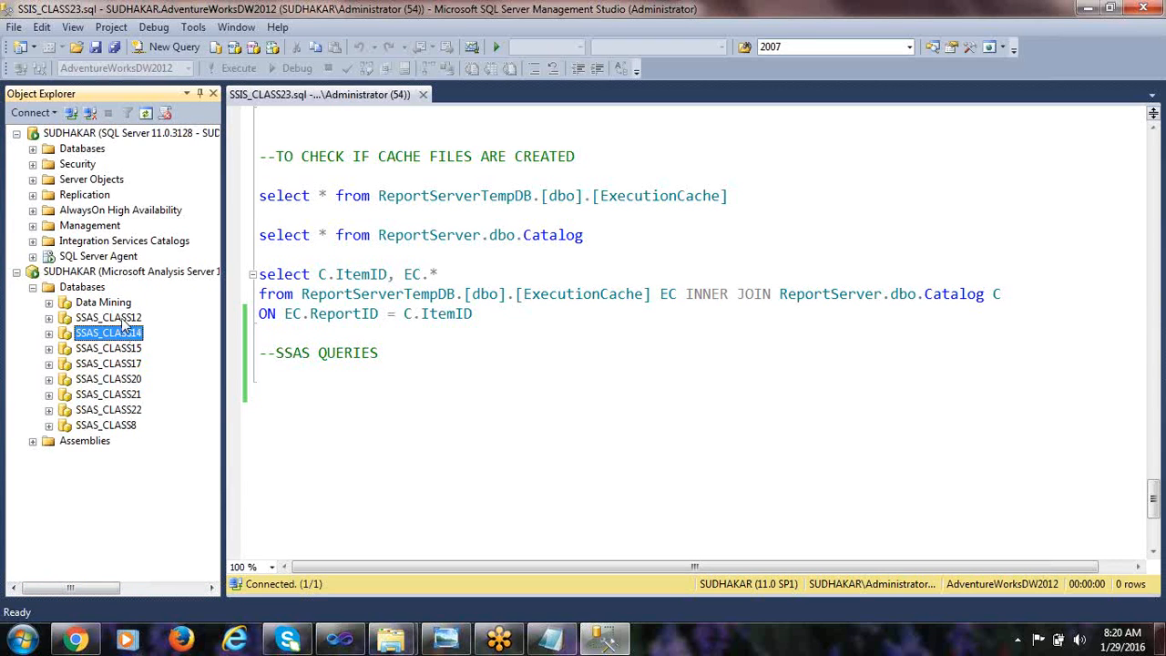
left_click(123, 319)
left_click(125, 334)
left_click(125, 367)
left_click(127, 398)
left_click(129, 411)
left_click(129, 426)
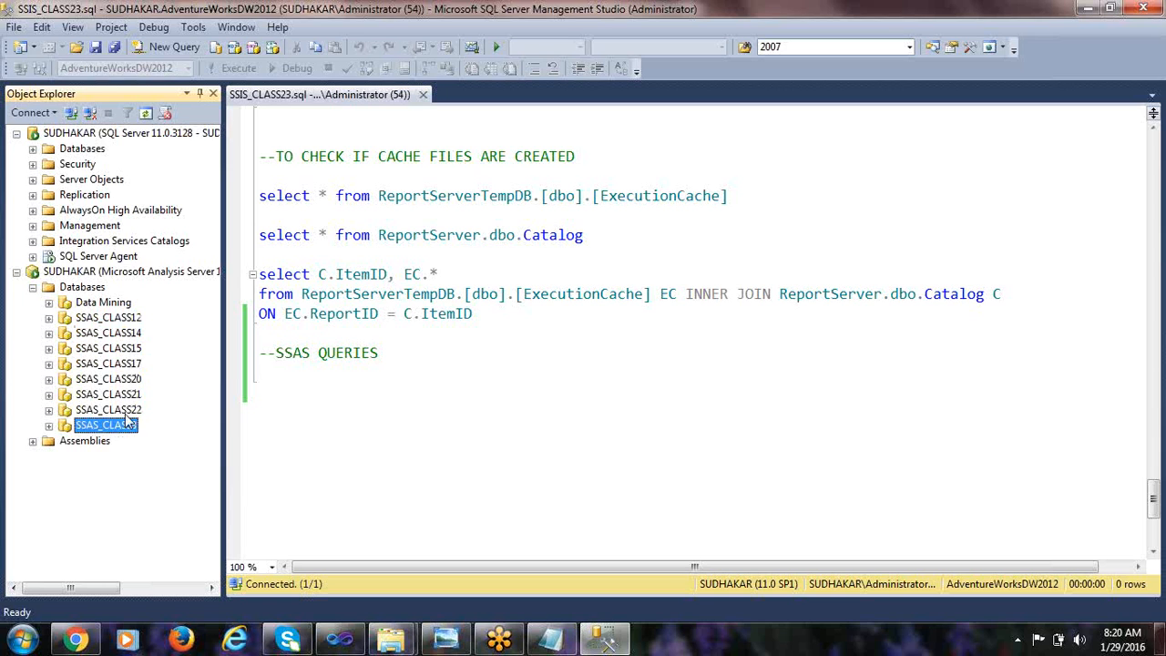
left_click(130, 411)
left_click(130, 397)
left_click(119, 319)
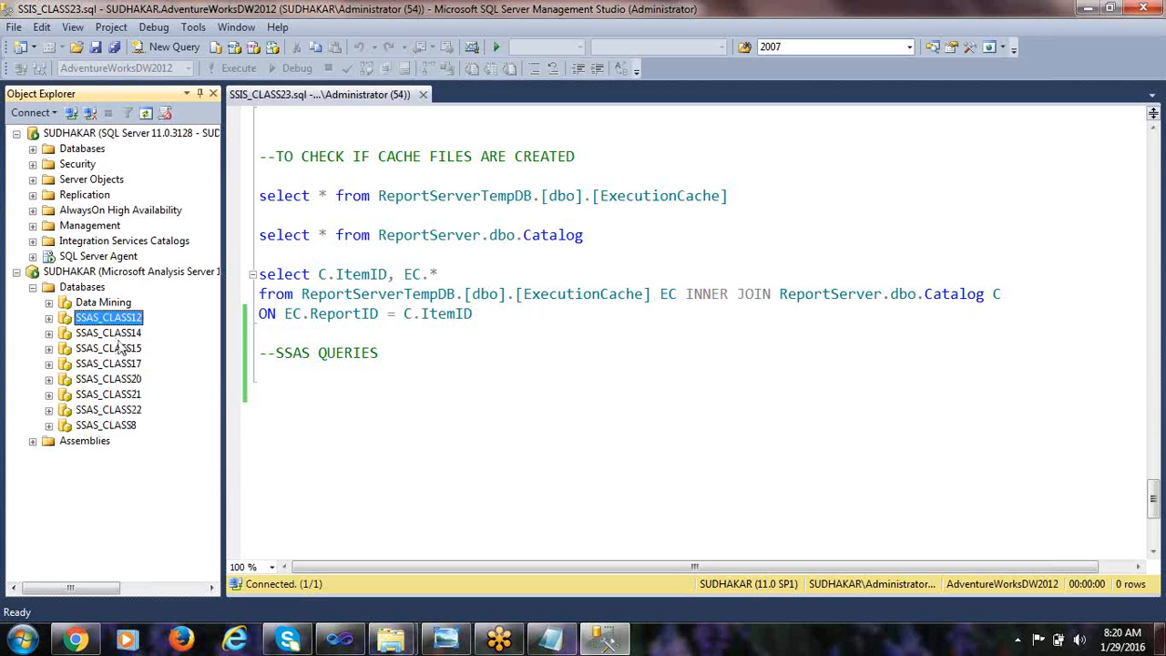
- Switch back to Visual Studio and deploy the SSAS_CLASS23 project
key("alt+Tab")
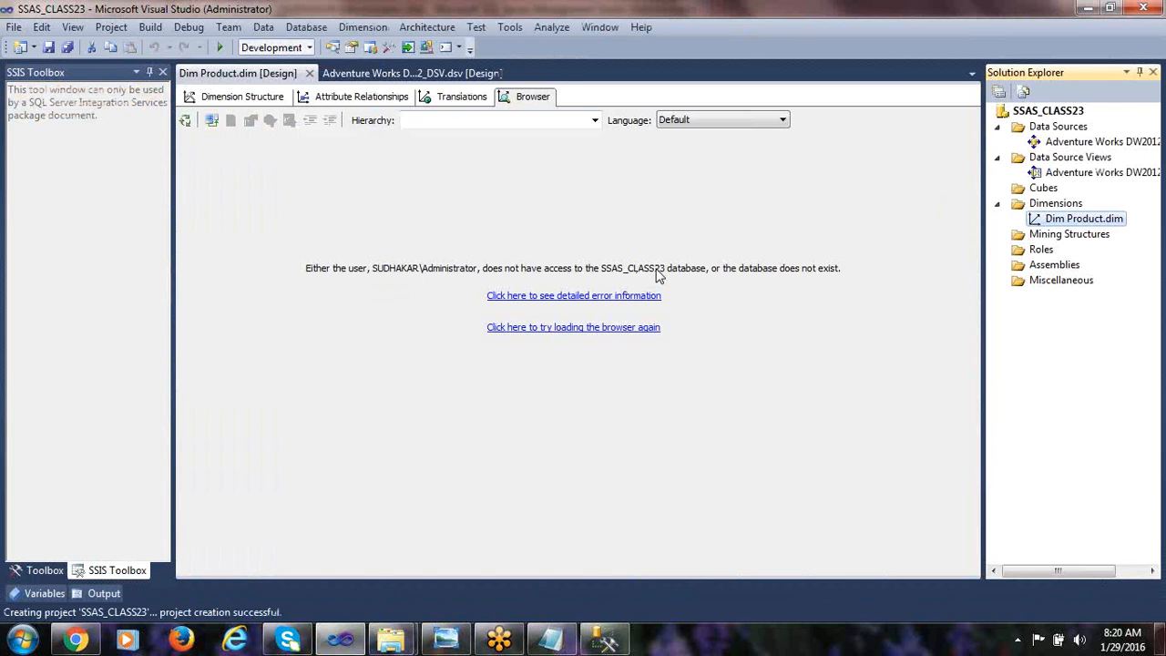
right_click(1057, 117)
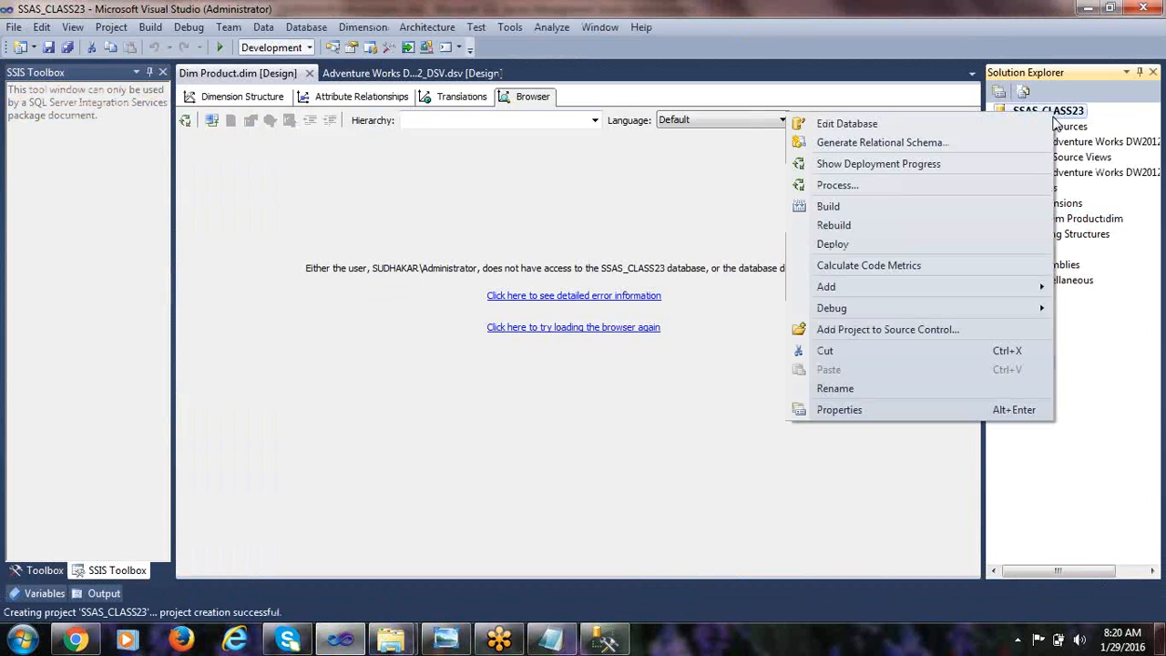
left_click(842, 243)
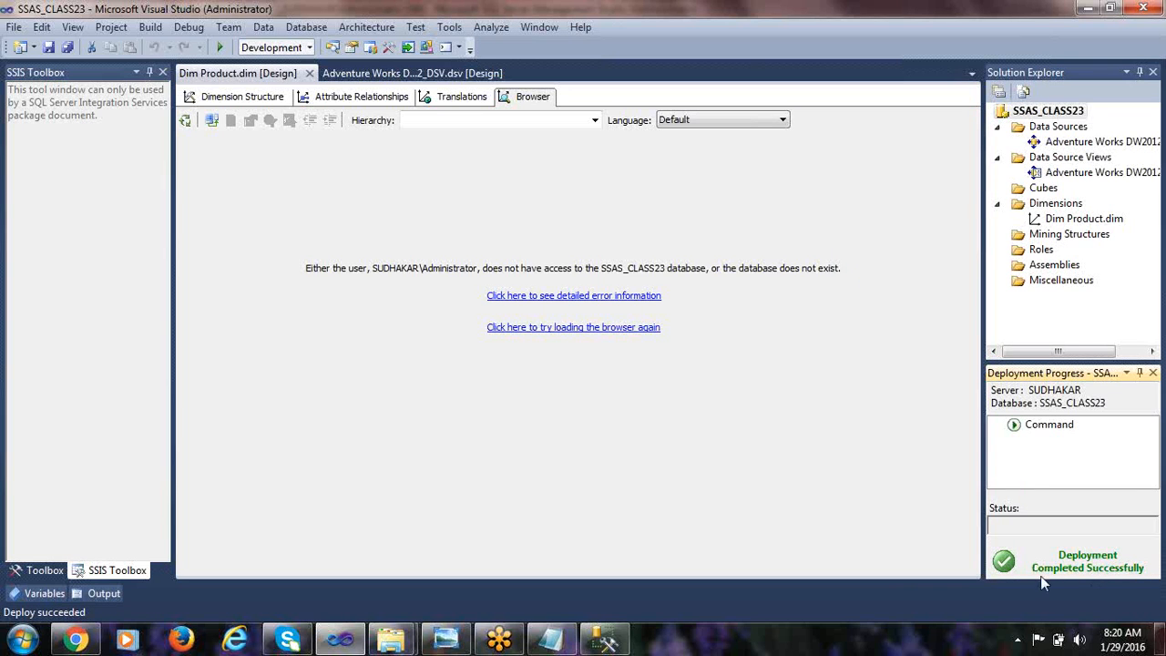
- Return to SQL Server Management Studio, refresh the Analysis Services databases and select SSAS_CLASS23
key("alt+Tab")
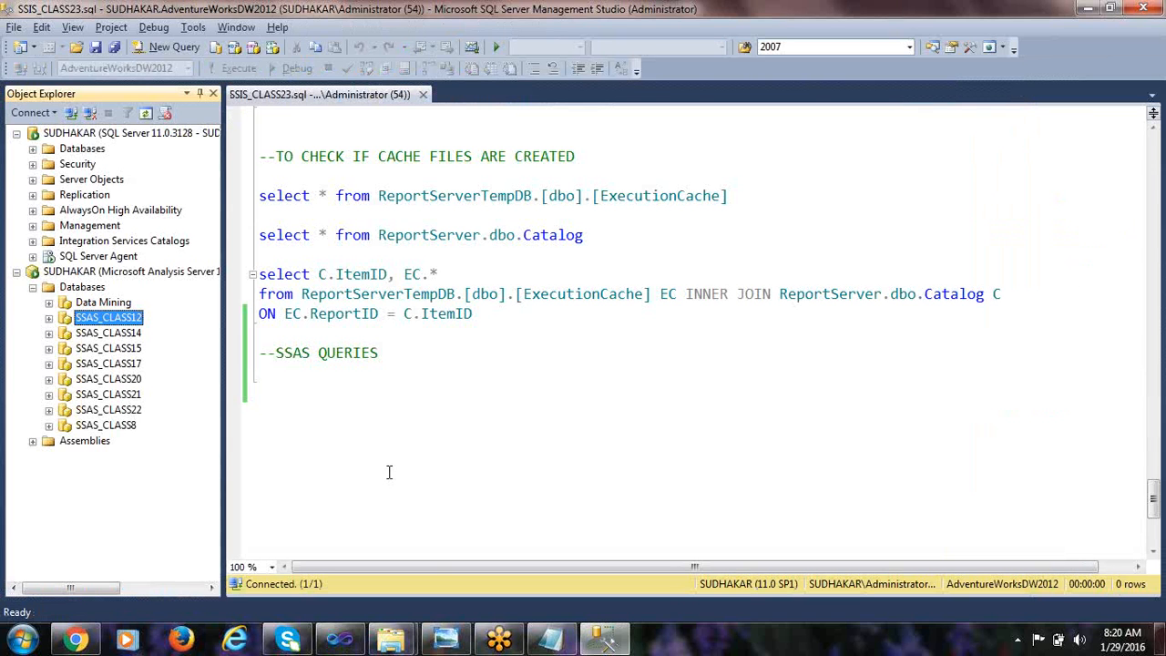
left_click(84, 287)
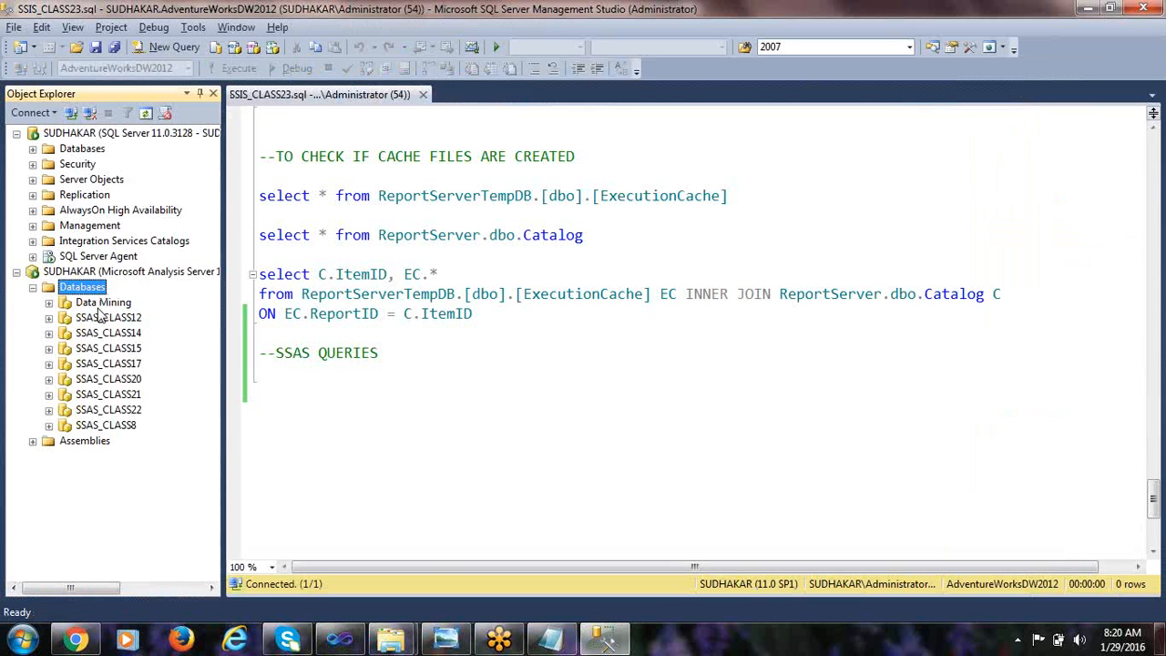
left_click(145, 116)
left_click(123, 428)
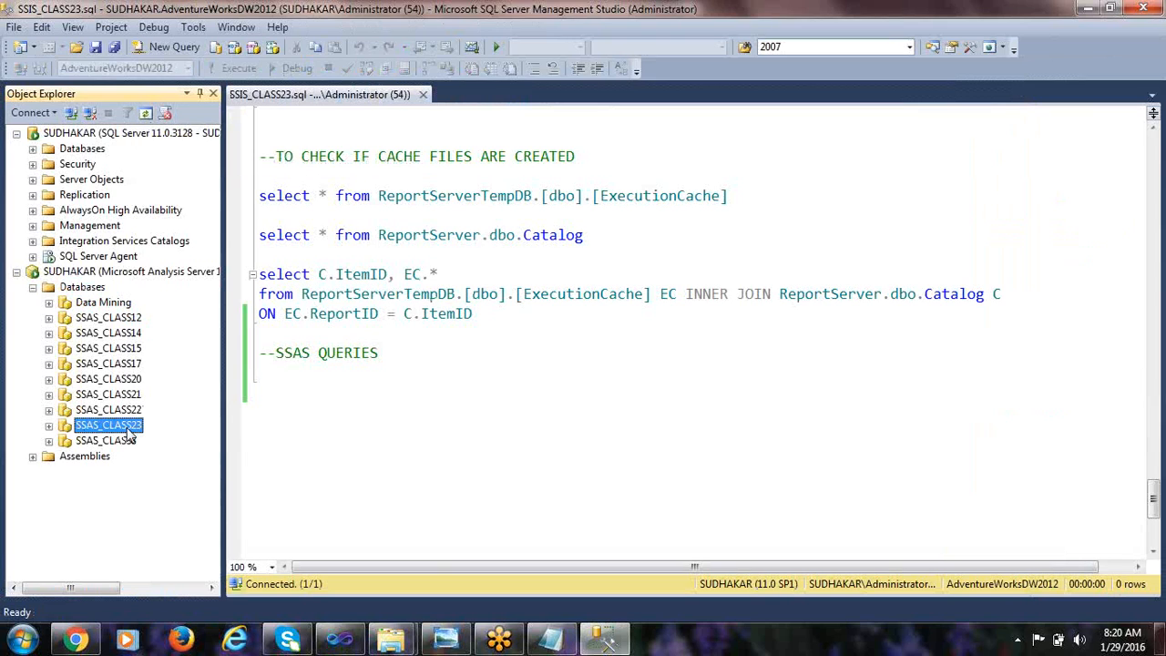
- Examine the data sources, data source views, cubes and dimensions inside the deployed SSAS_CLASS23 database
left_click(49, 425)
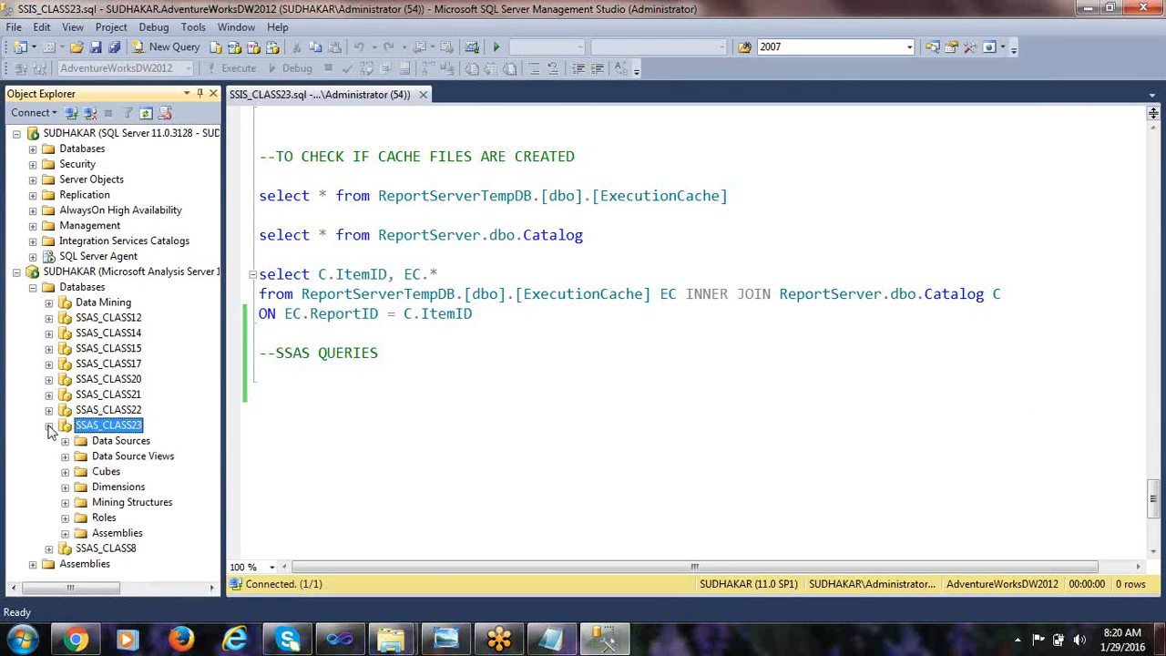
left_click(65, 441)
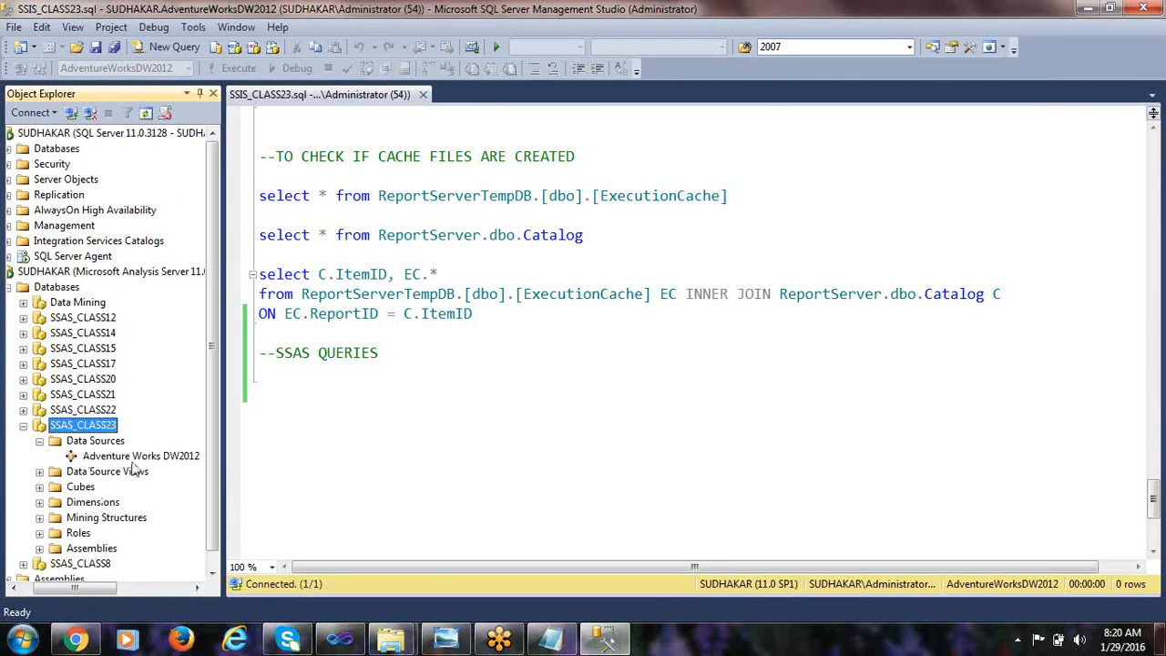
left_click(132, 457)
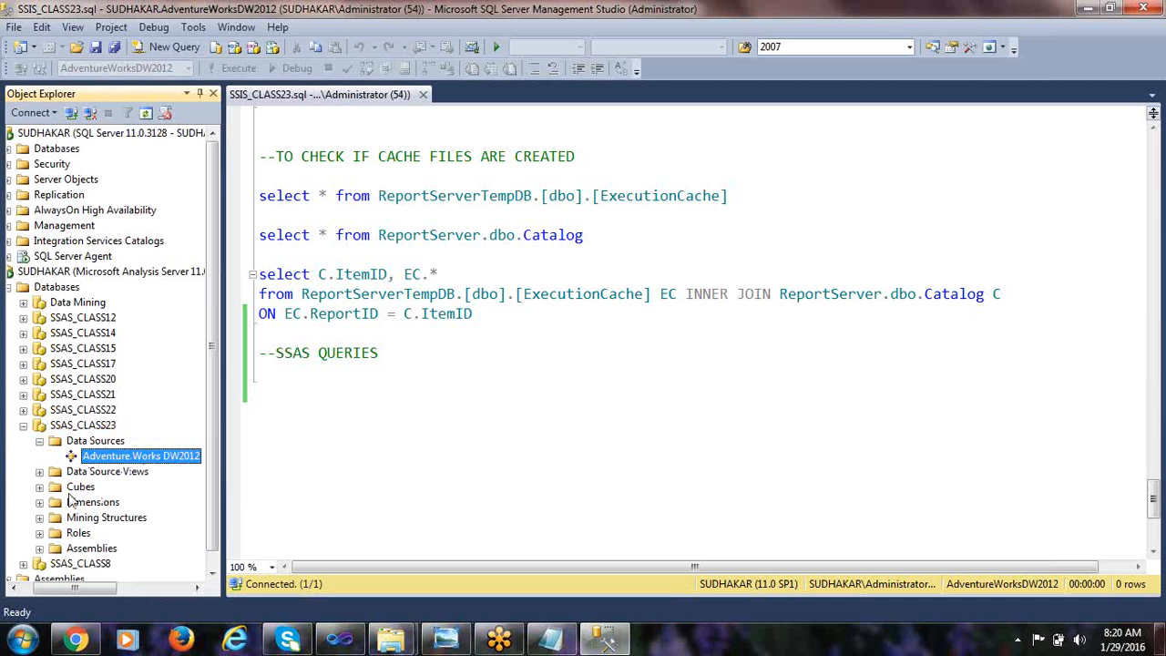
left_click(40, 472)
left_click(116, 492)
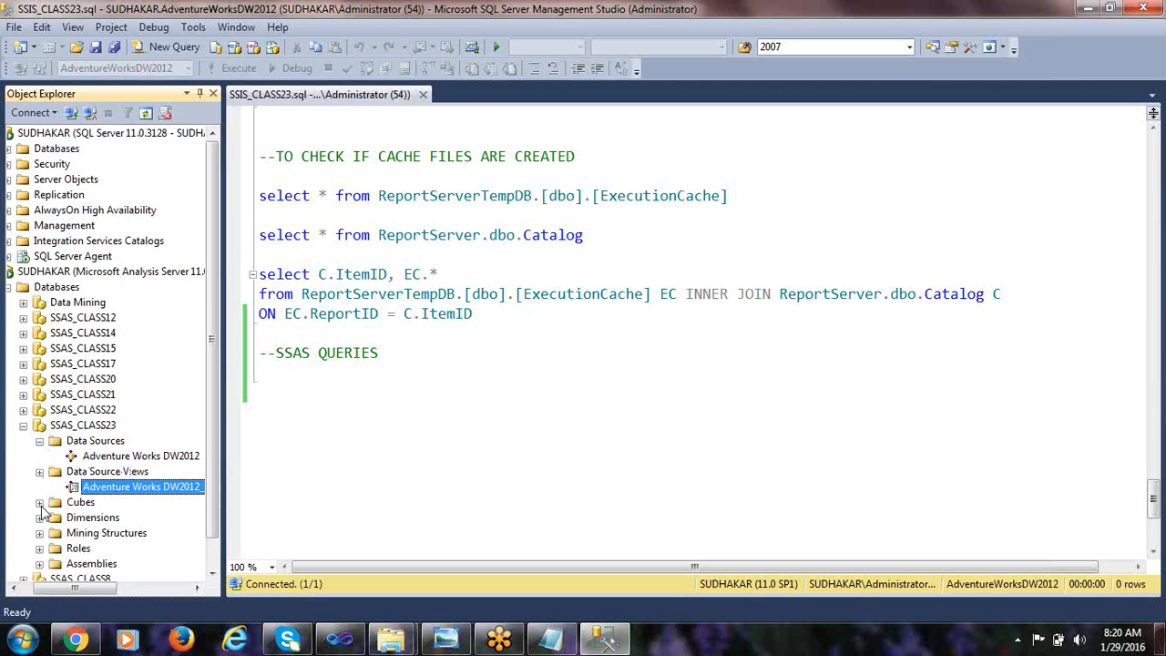
left_click(80, 506)
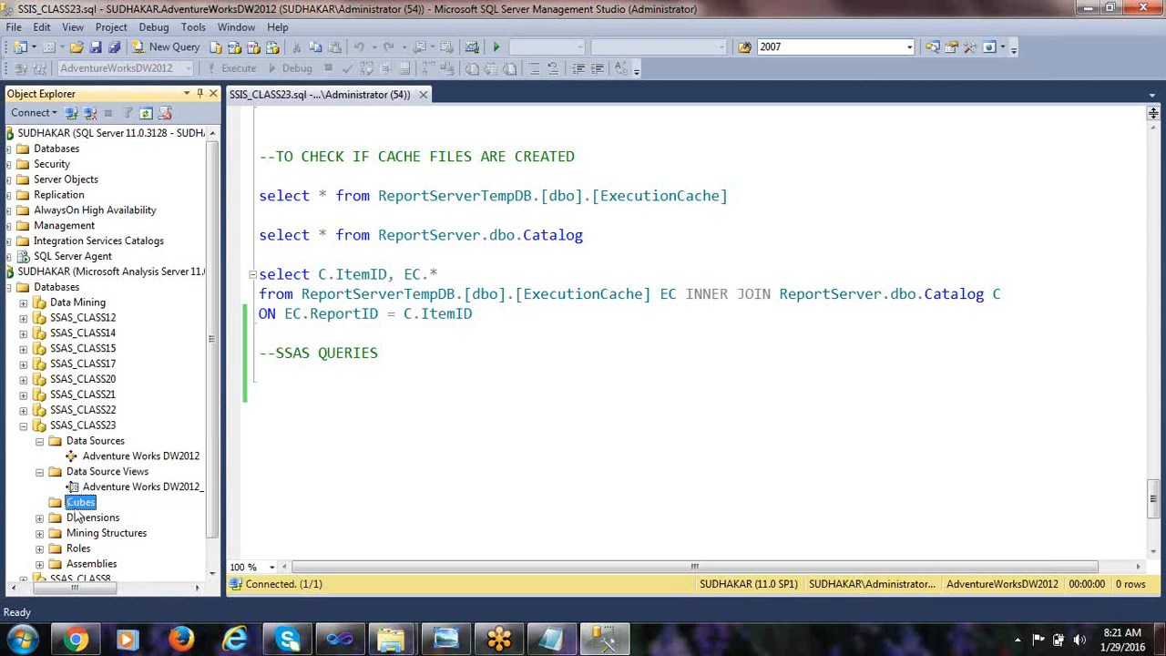
left_click(39, 518)
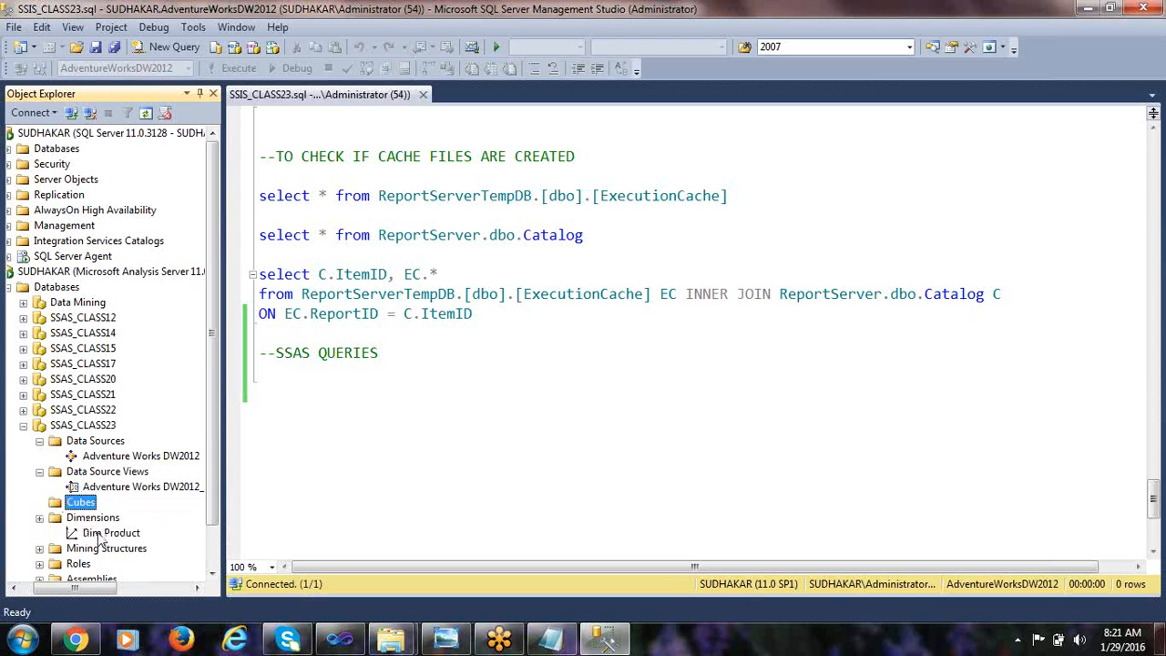
left_click(117, 534)
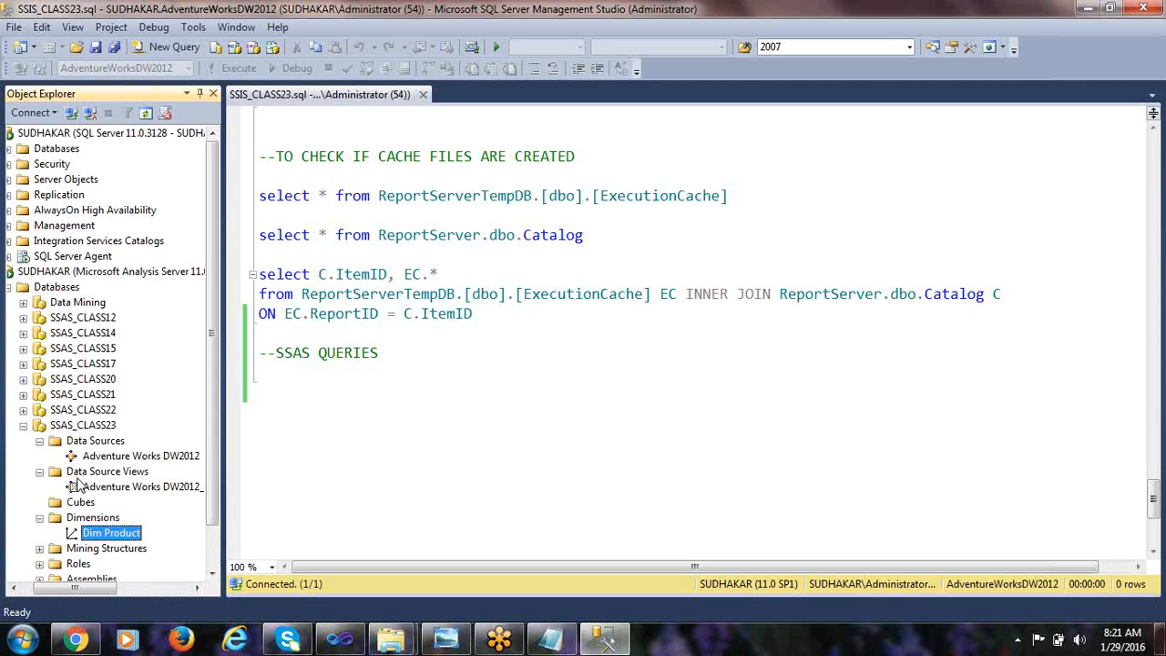
- Switch back to Visual Studio and reconnect the Dim Product dimension browser to the deployed database
key("alt+Tab")
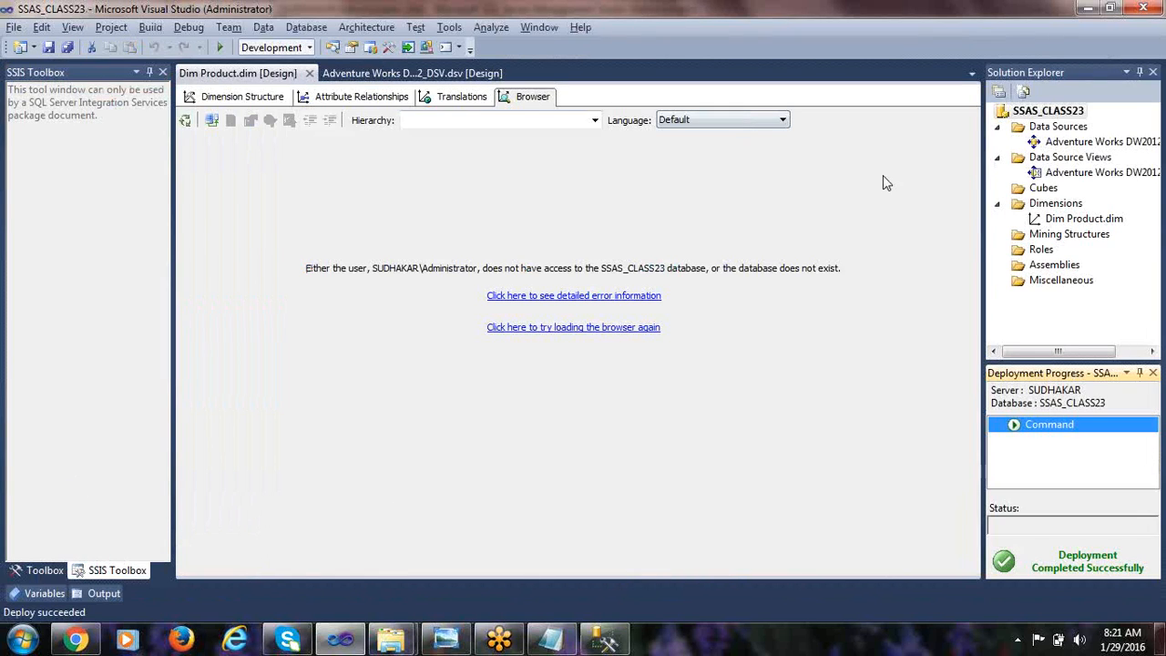
left_click(212, 122)
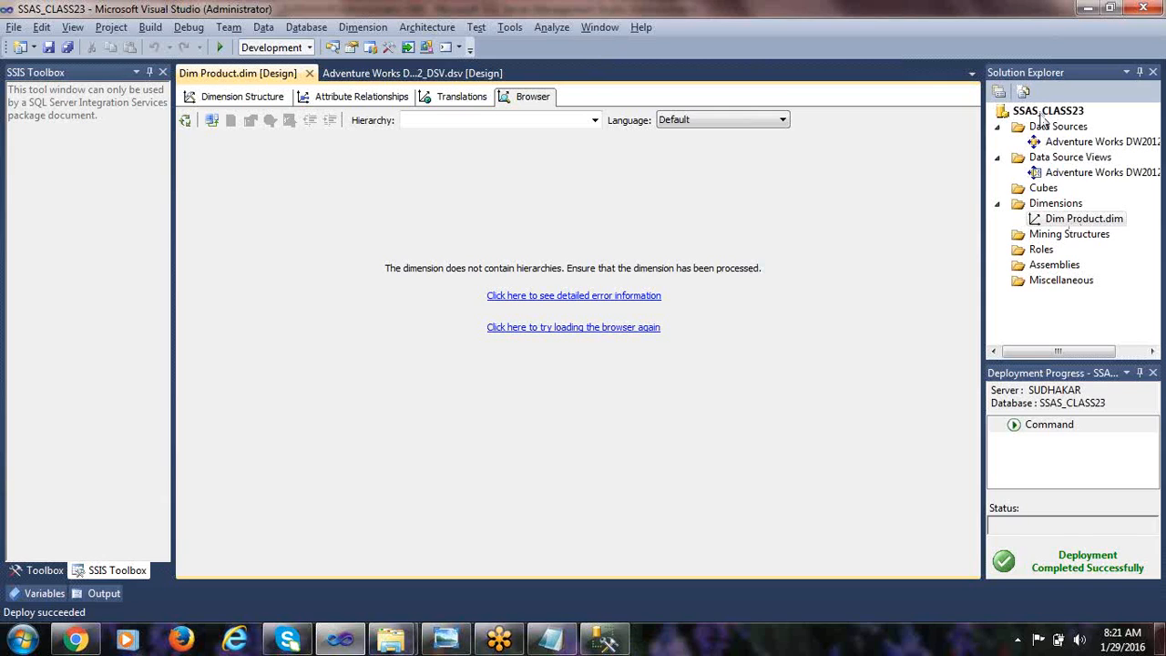
left_click(1096, 225)
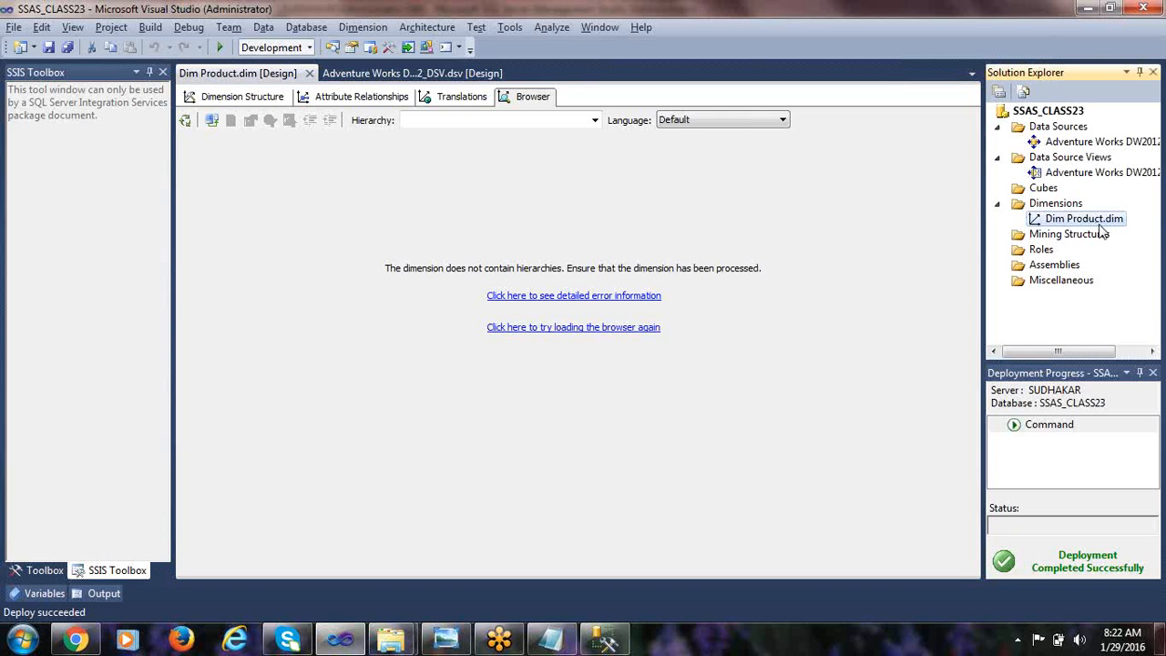
- Process the SSAS_CLASS23 database with the Process Full option and check the processing status
right_click(1048, 111)
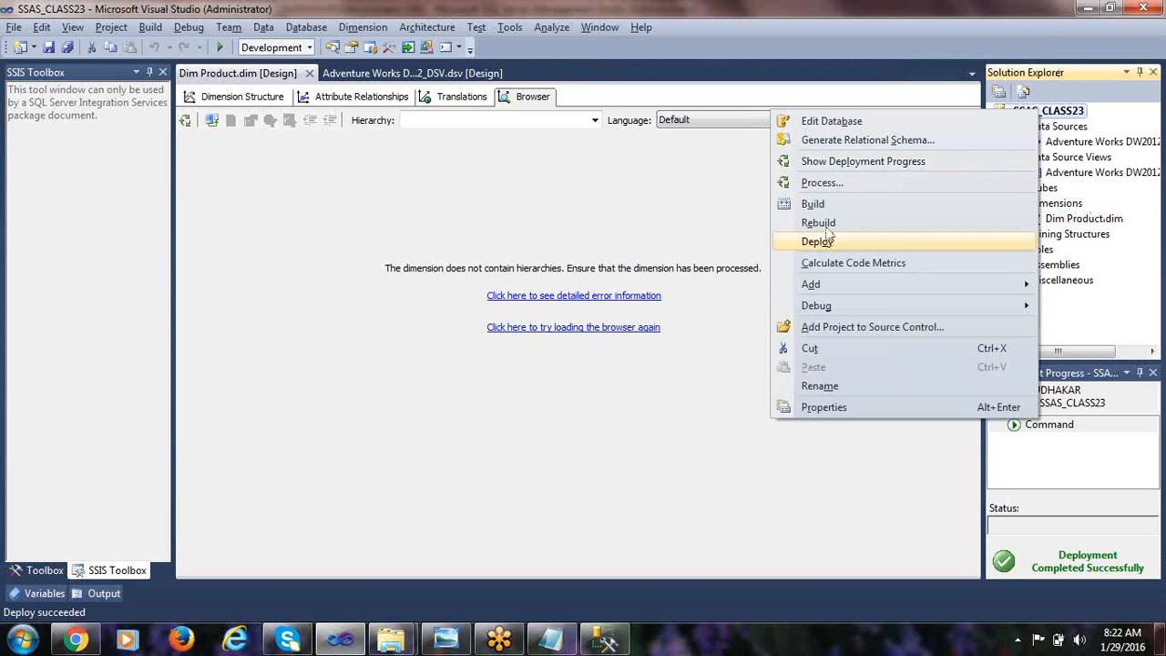
left_click(822, 184)
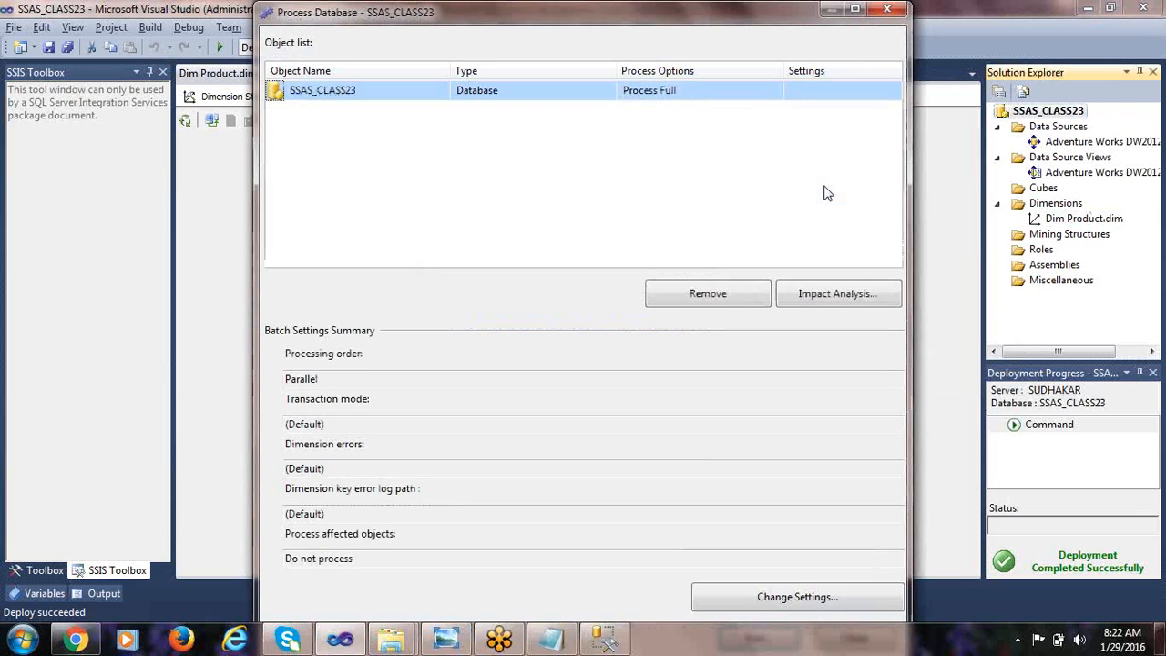
left_click(857, 10)
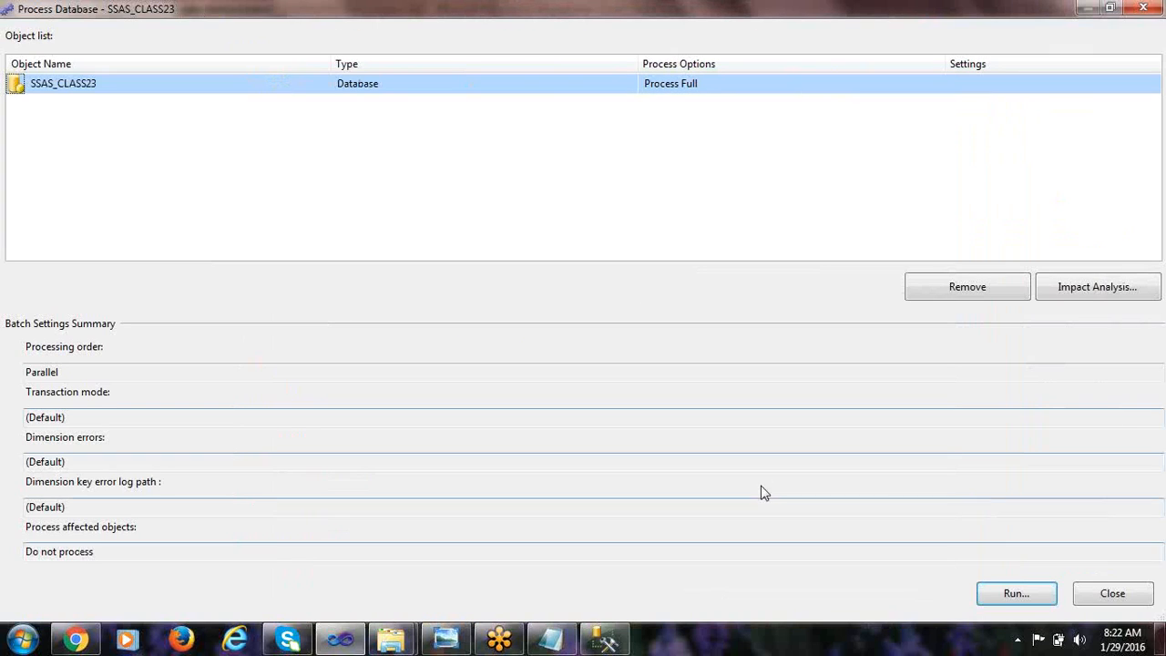
left_click(1016, 598)
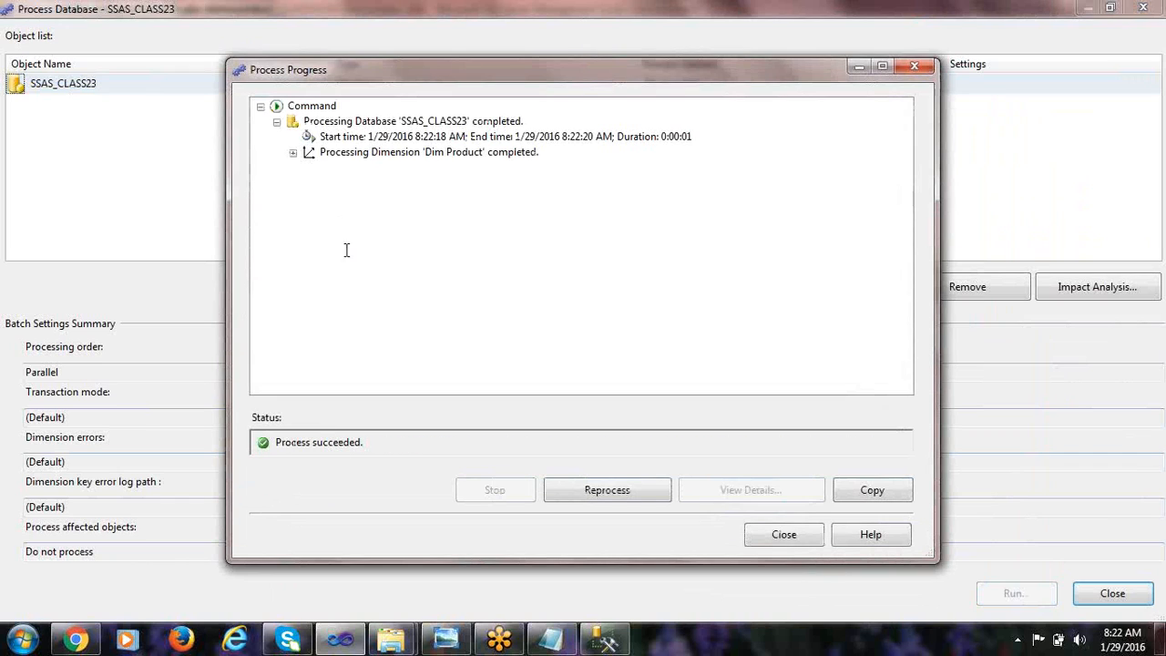
left_click_drag(278, 442, 383, 442)
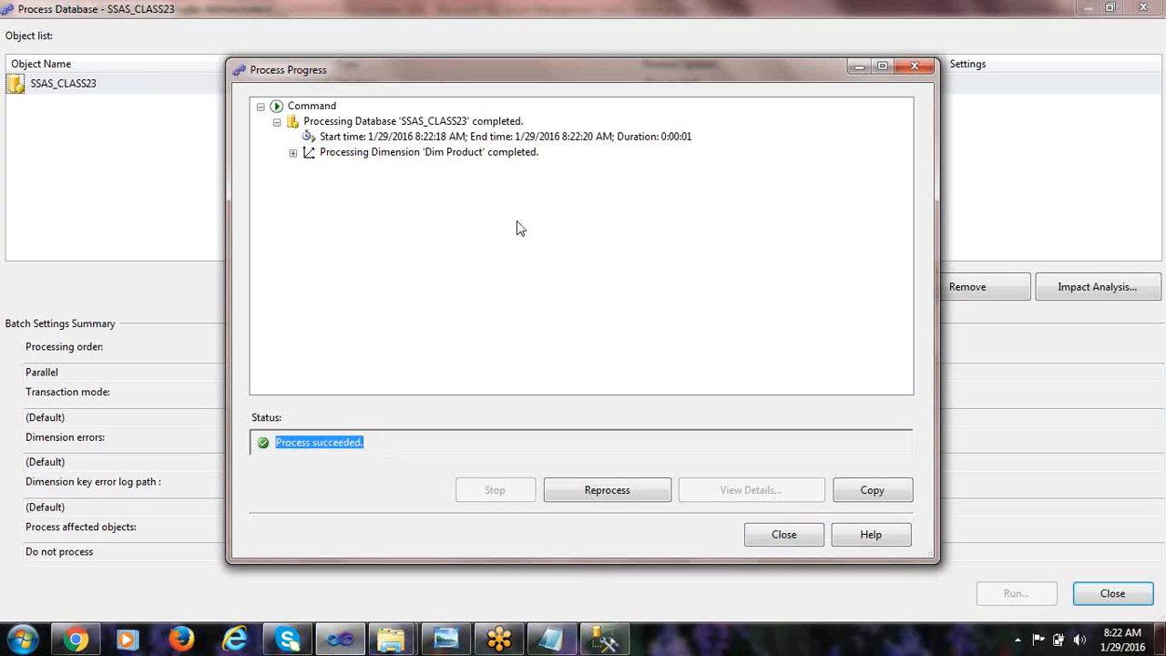
- Maximize the process progress window and expand the processing details of the Dim Product dimension
left_click(881, 70)
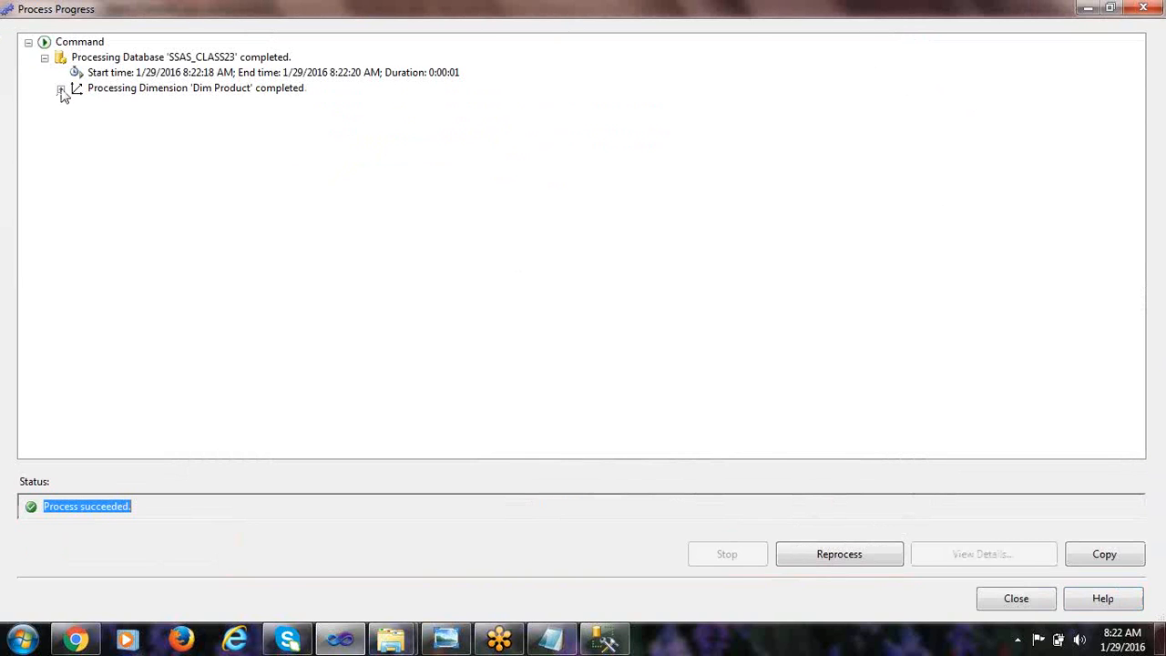
left_click(60, 89)
left_click(210, 137)
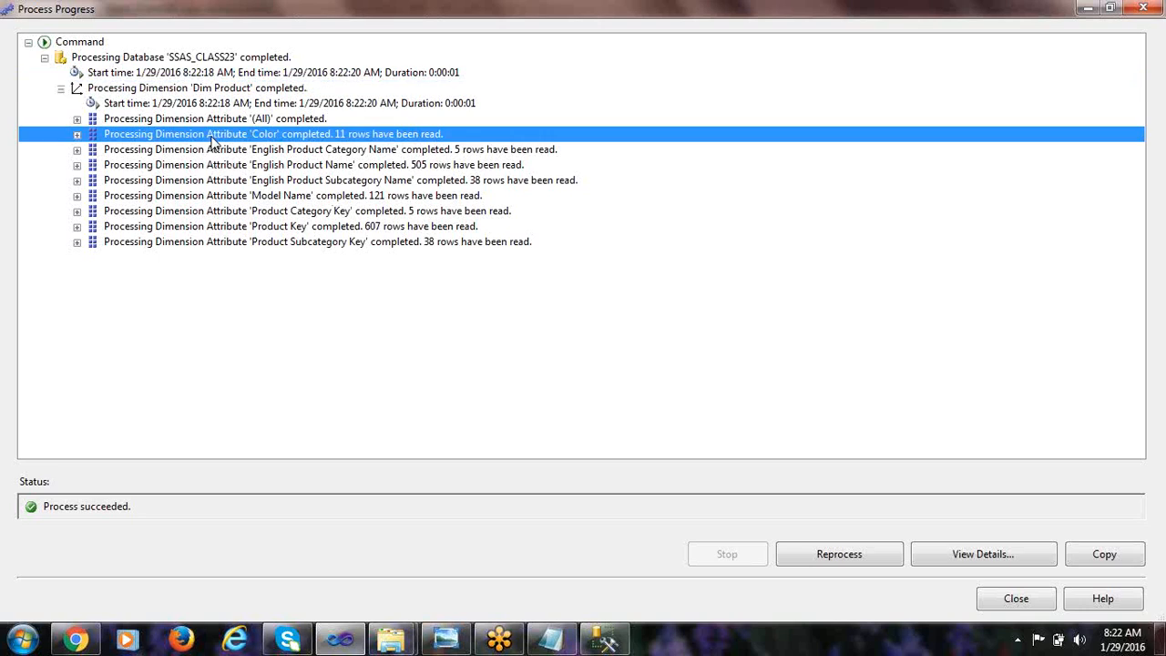
- Examine the processing entries and rows read for the Dim Product attributes, from (All) through Product Category Key
left_click(278, 122)
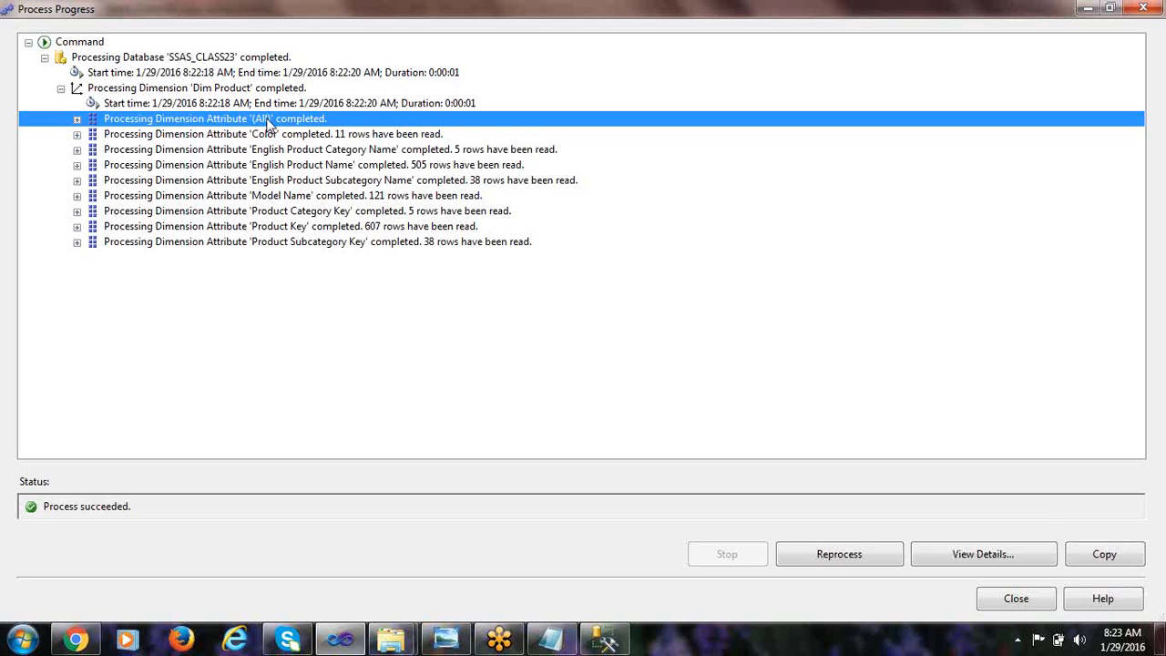
left_click(297, 151)
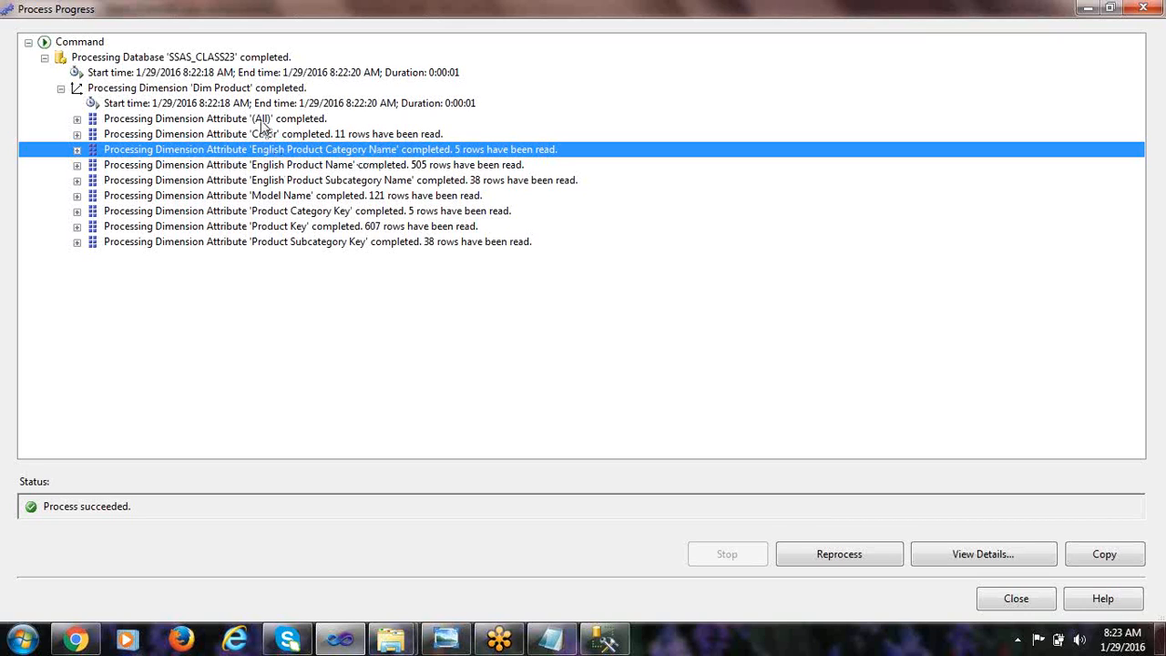
left_click(263, 121)
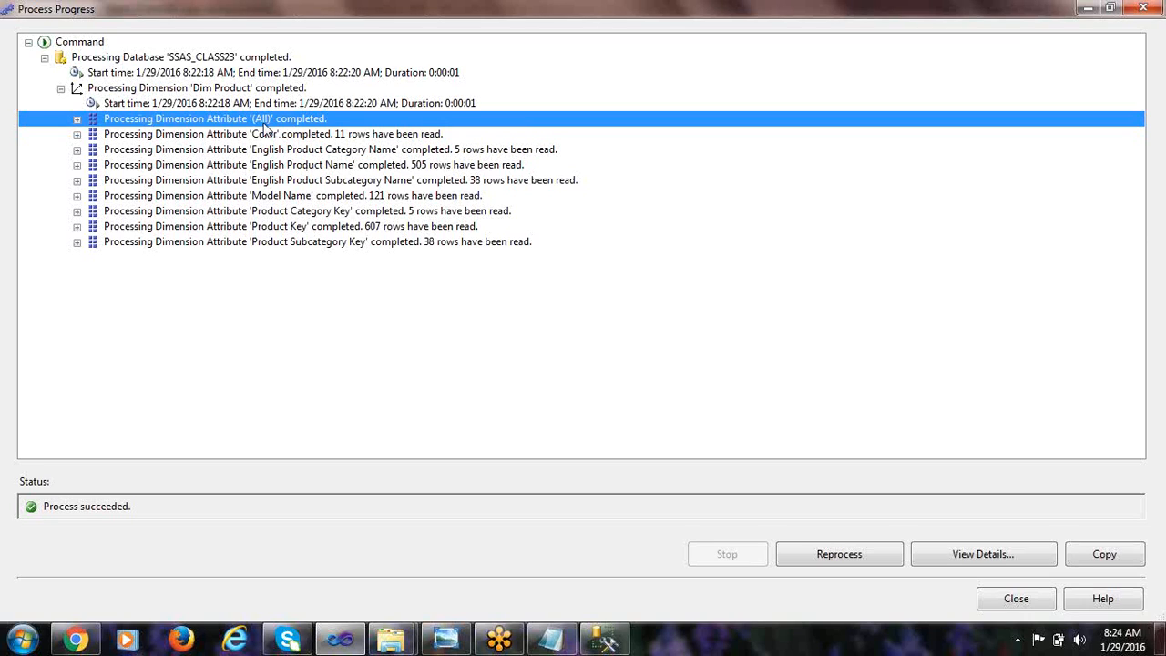
left_click(290, 135)
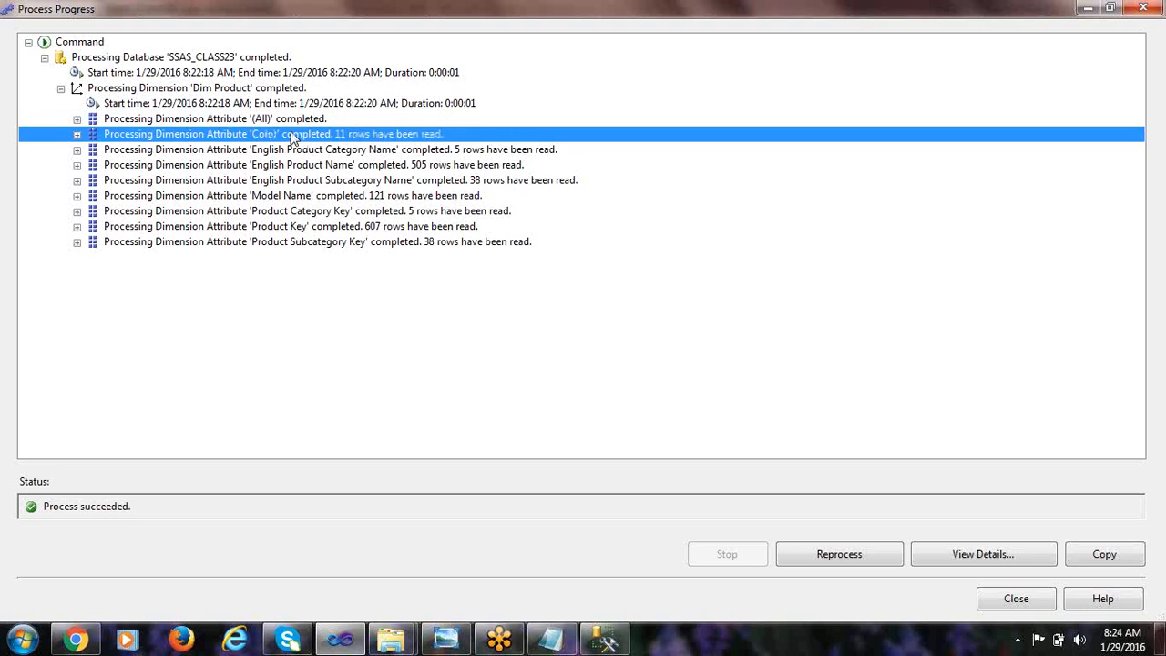
left_click(269, 153)
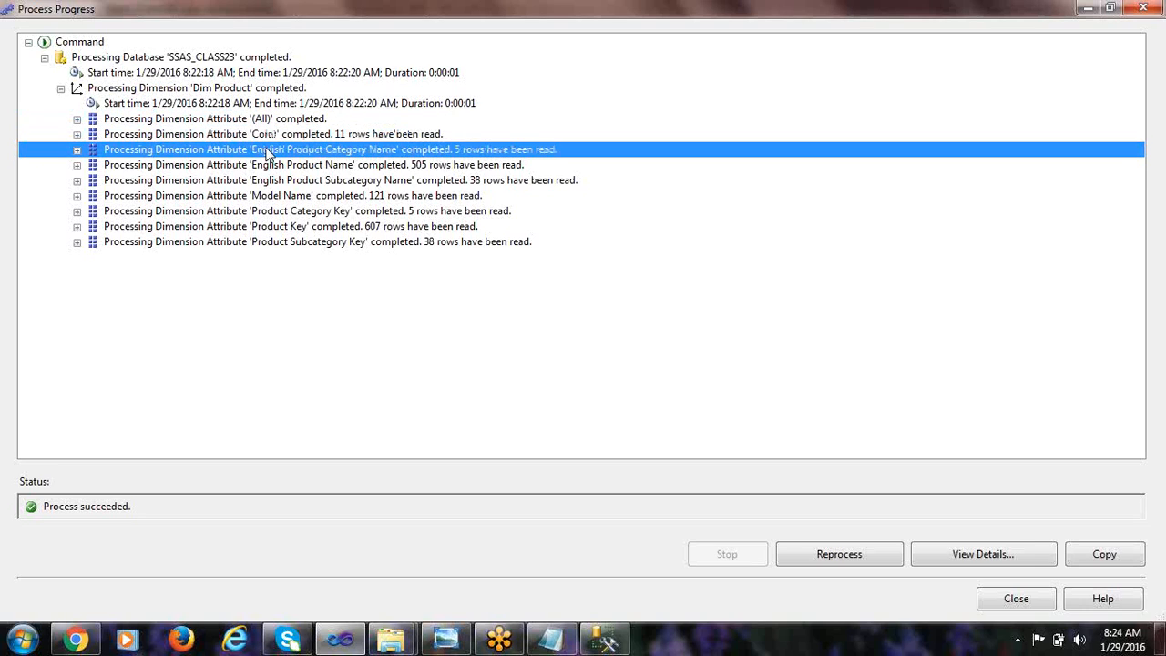
left_click(270, 168)
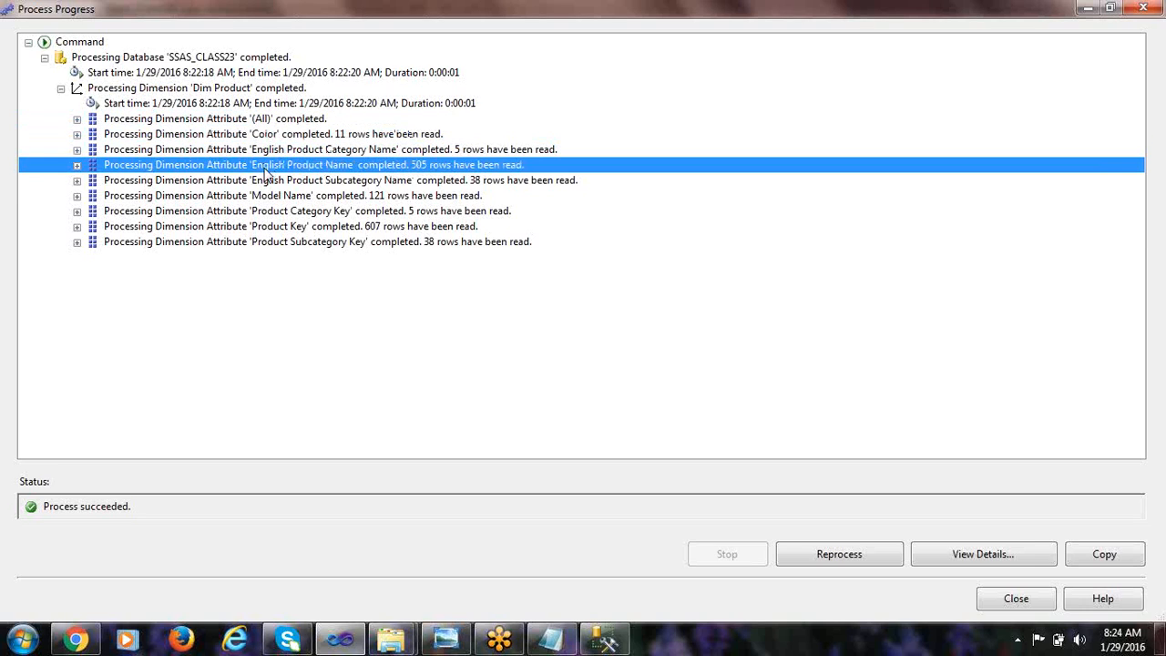
left_click(271, 182)
left_click(297, 197)
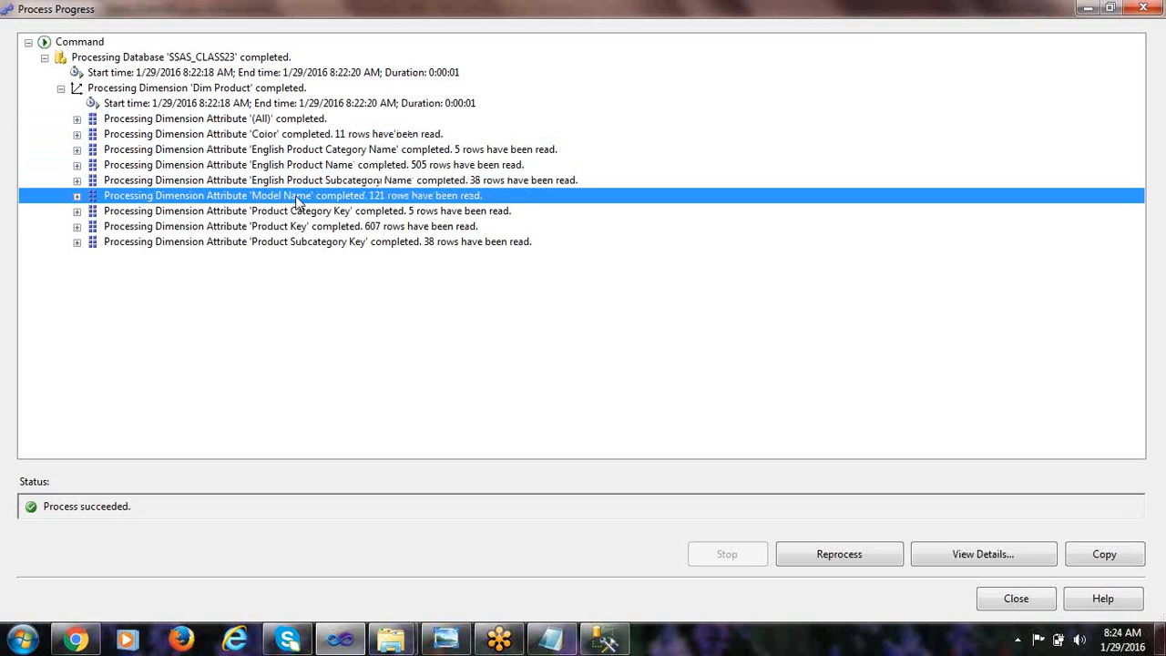
left_click(290, 168)
left_click(292, 180)
left_click(293, 213)
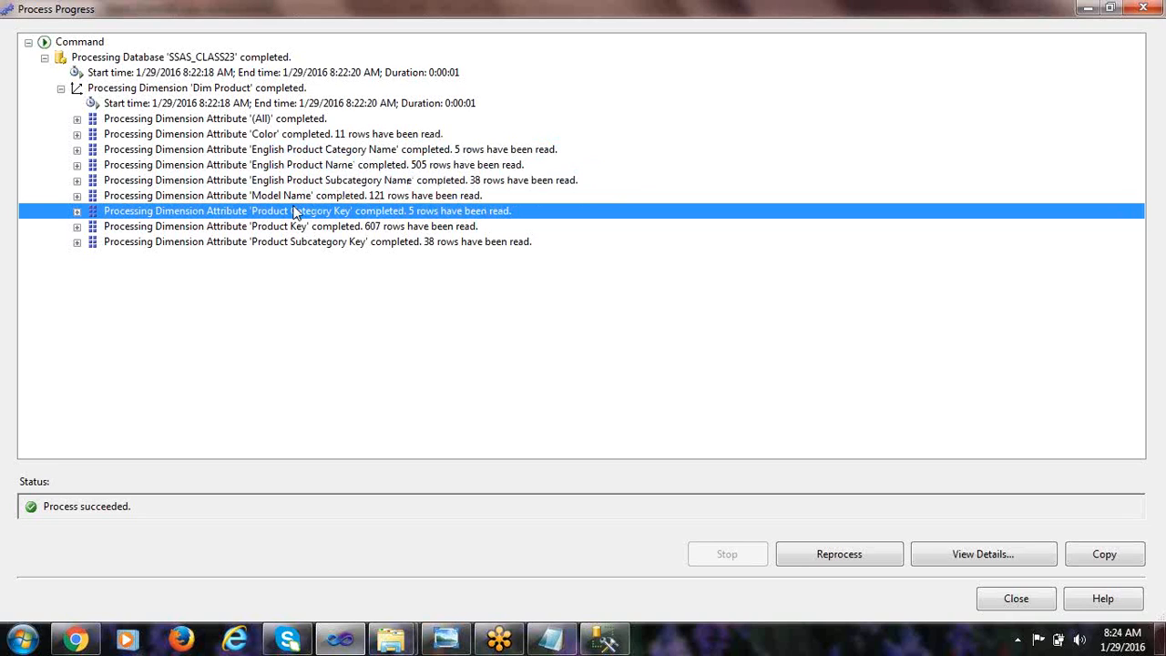
left_click(286, 152)
left_click(284, 166)
left_click(283, 180)
left_click(279, 196)
left_click(282, 211)
left_click(272, 151)
left_click(271, 140)
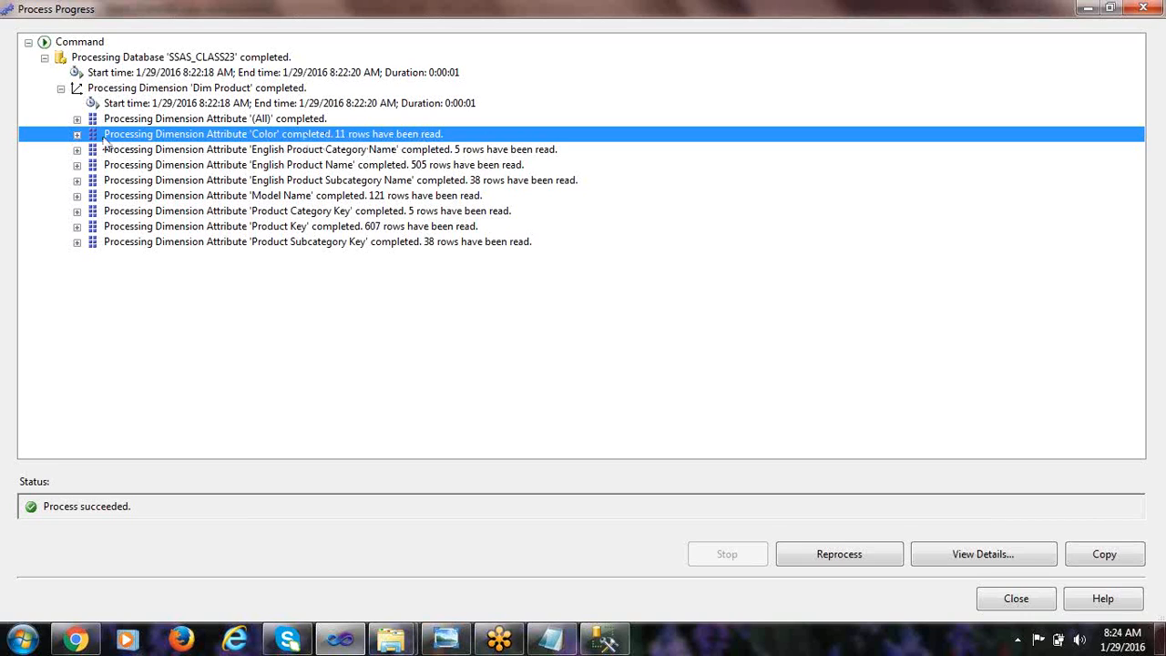
- Expand the SQL queries under the Color attribute and copy its SELECT DISTINCT statement
left_click(77, 135)
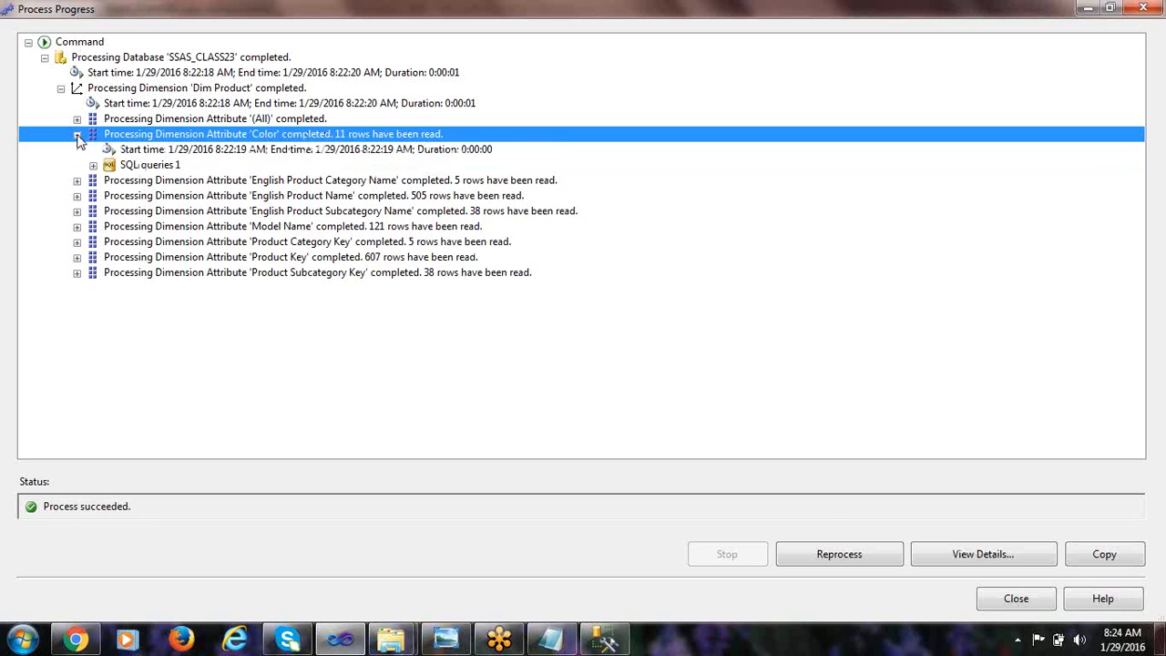
left_click(144, 169)
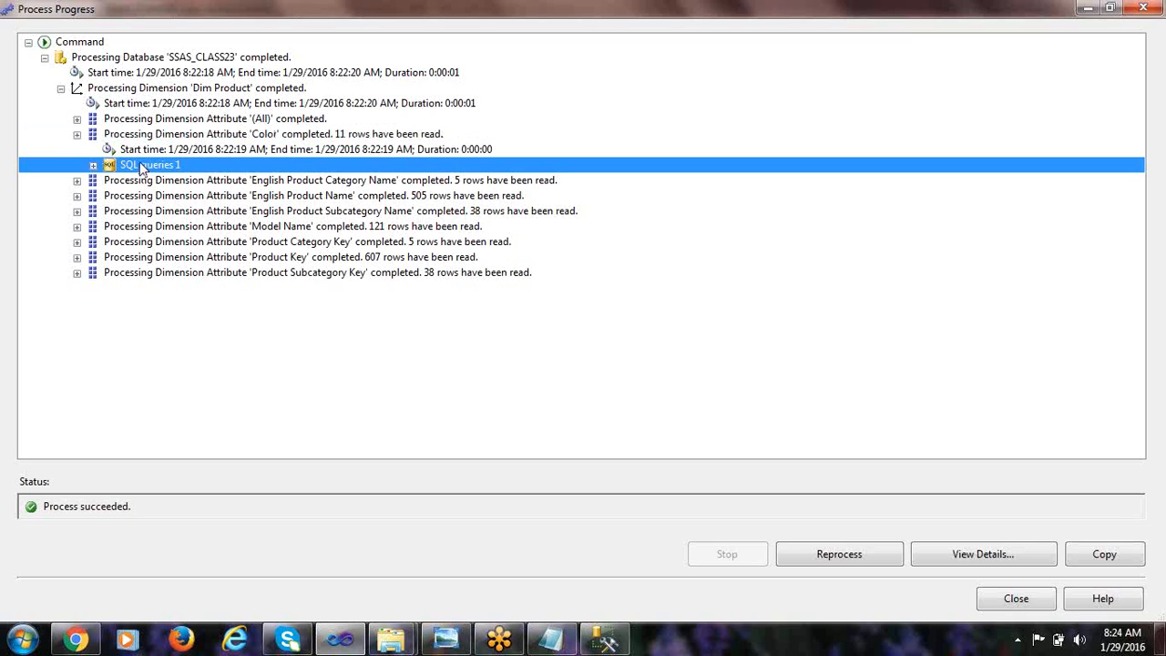
left_click(93, 165)
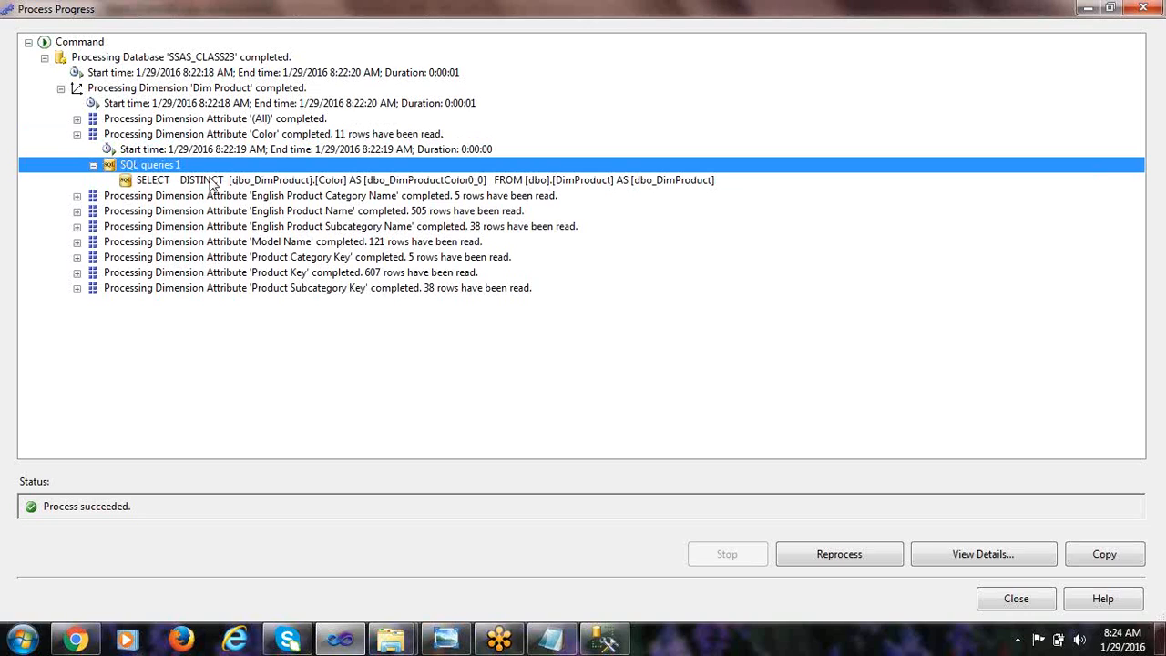
left_click(210, 182)
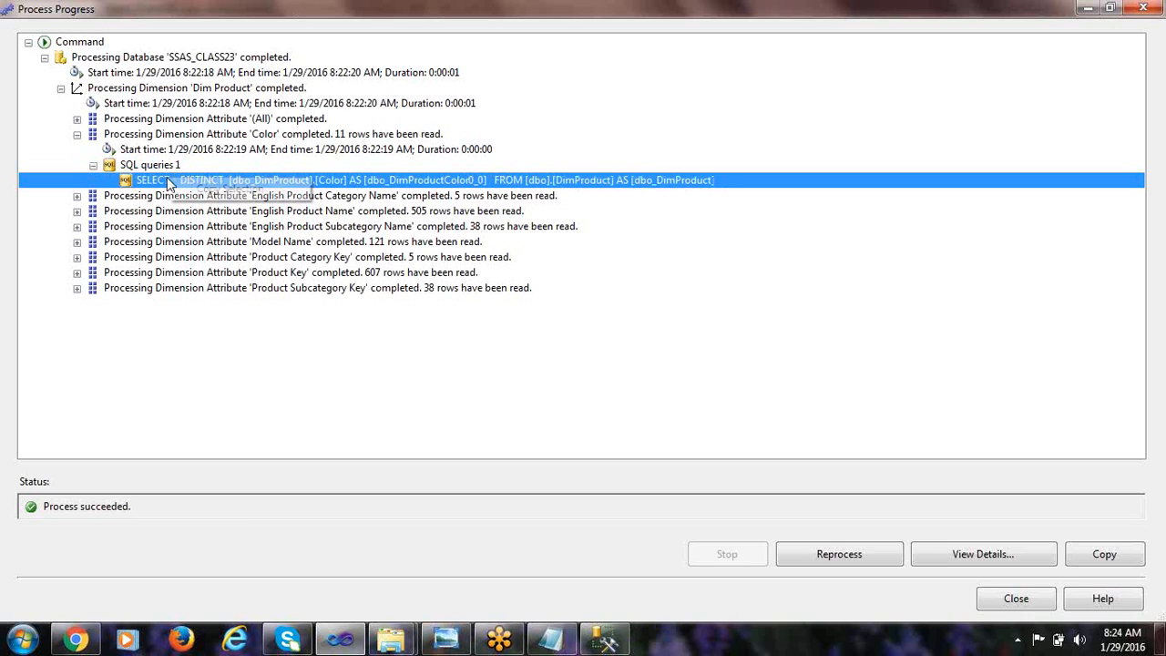
right_click(168, 184)
left_click(208, 193)
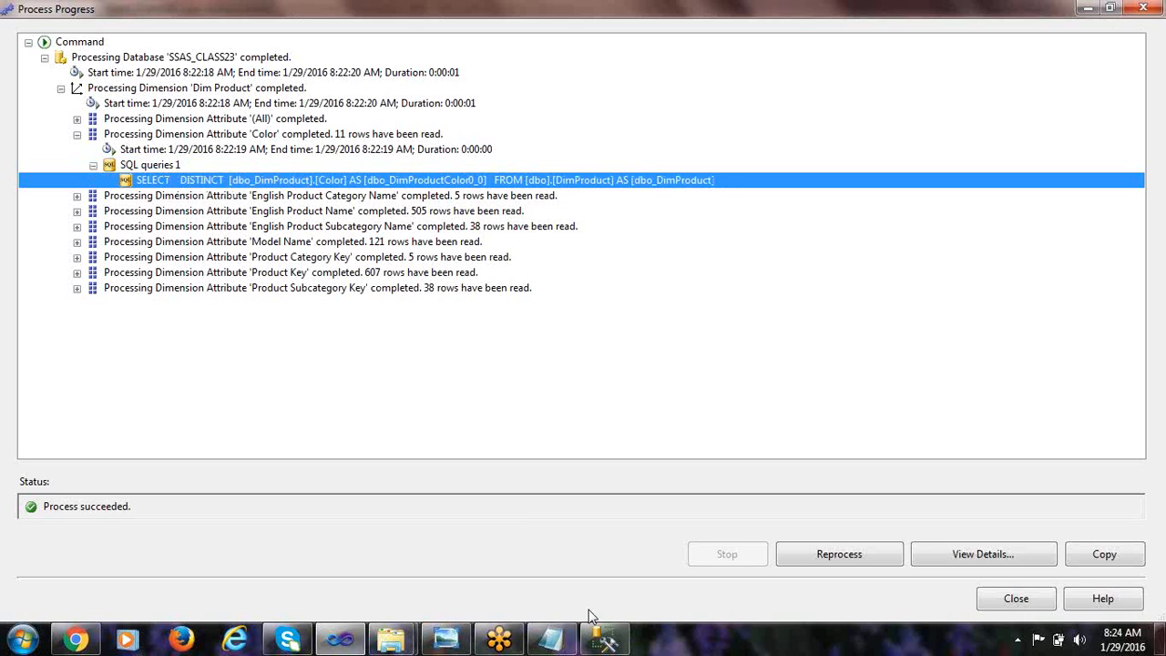
- Switch to SQL Server Management Studio and paste the copied query below the --SSAS QUERIES comment in SSIS_CLASS23.sql
left_click(604, 640)
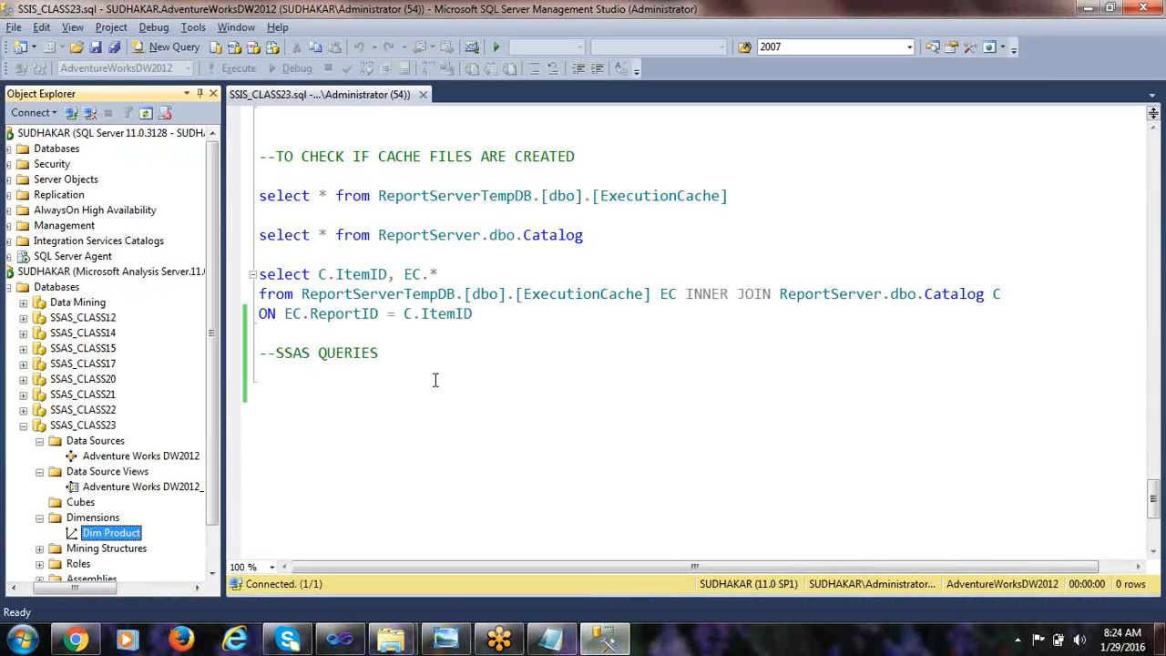
left_click(360, 257)
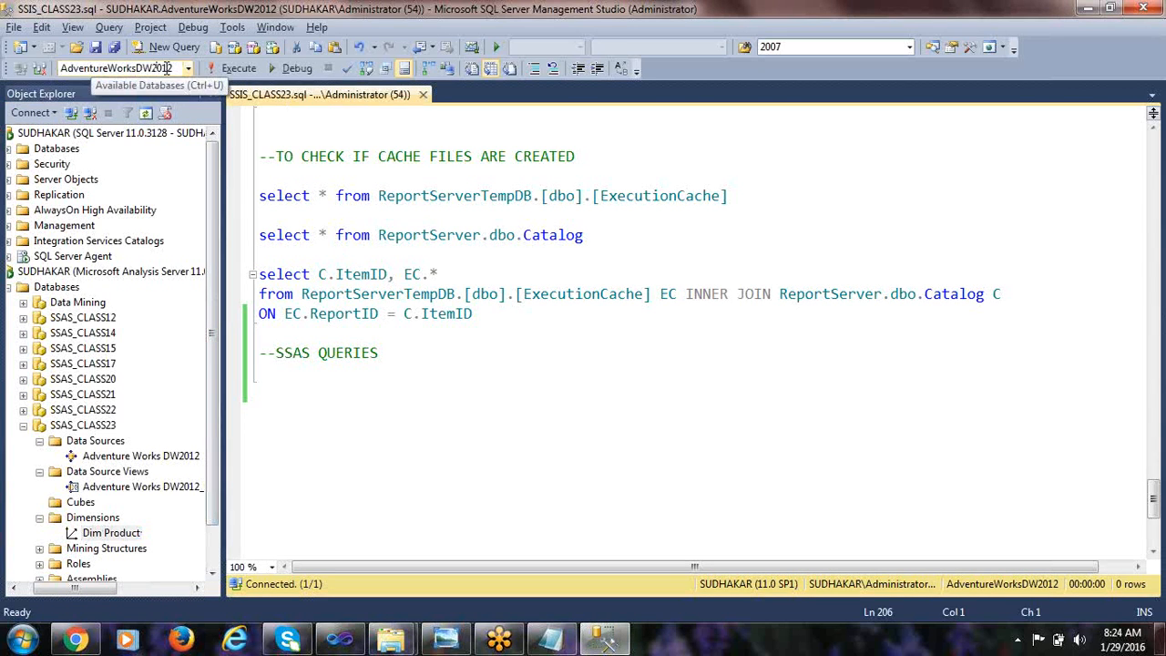
key("ctrl+u")
left_click(337, 357)
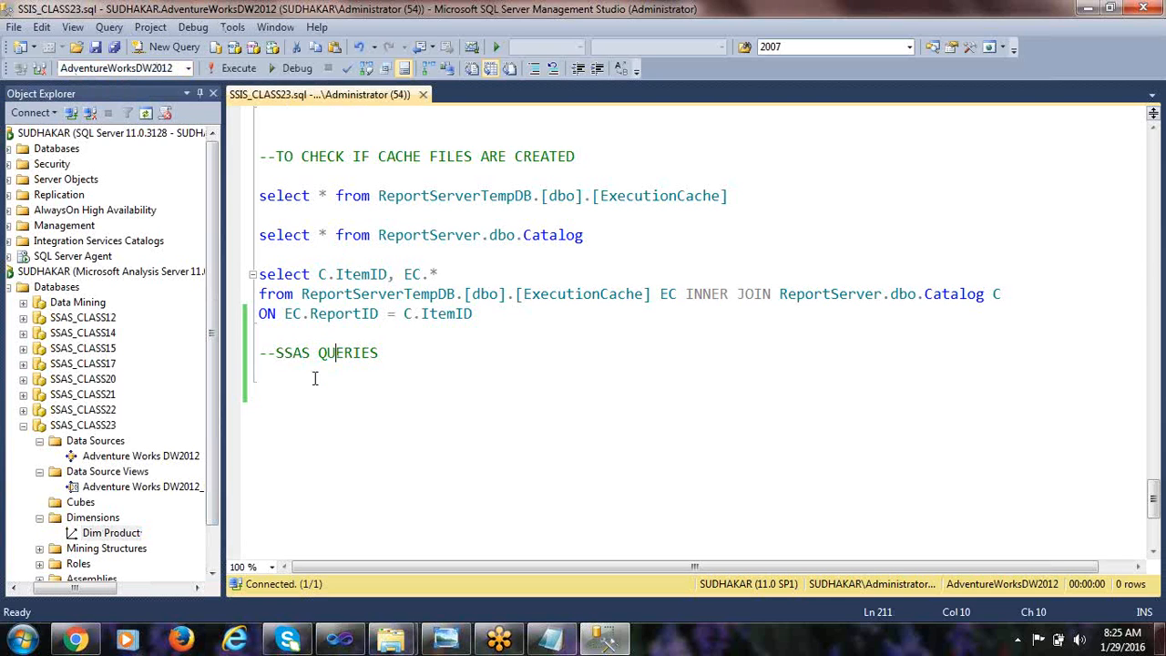
left_click(397, 355)
key("Return")
key("Return")
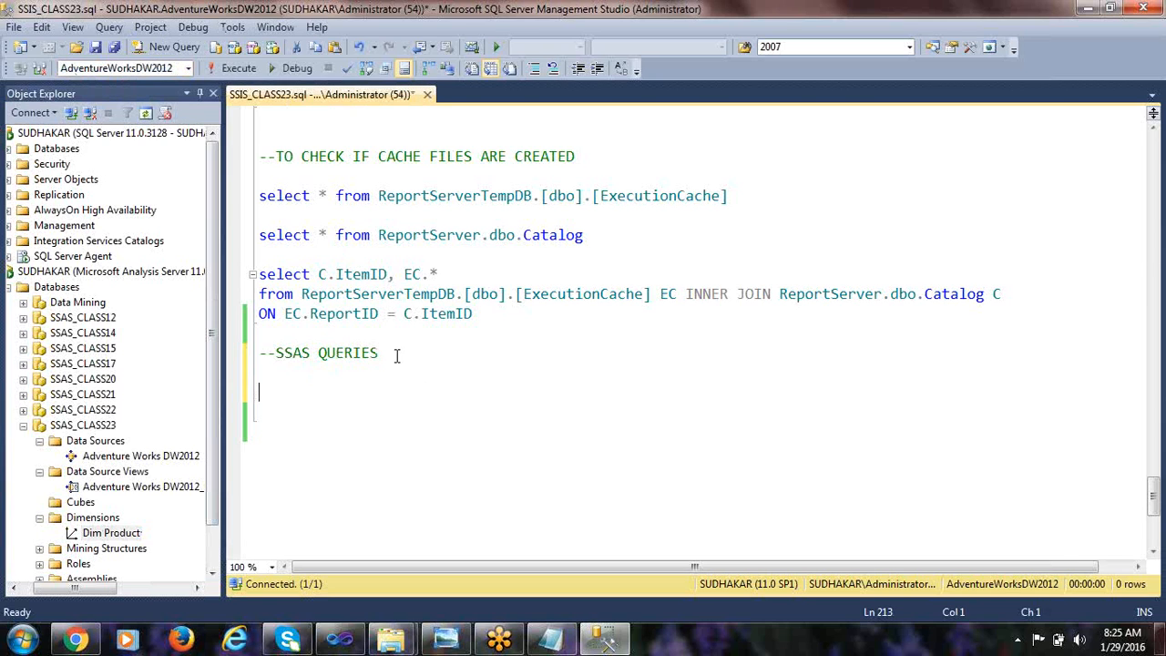
scroll(340, 332, "down", 2)
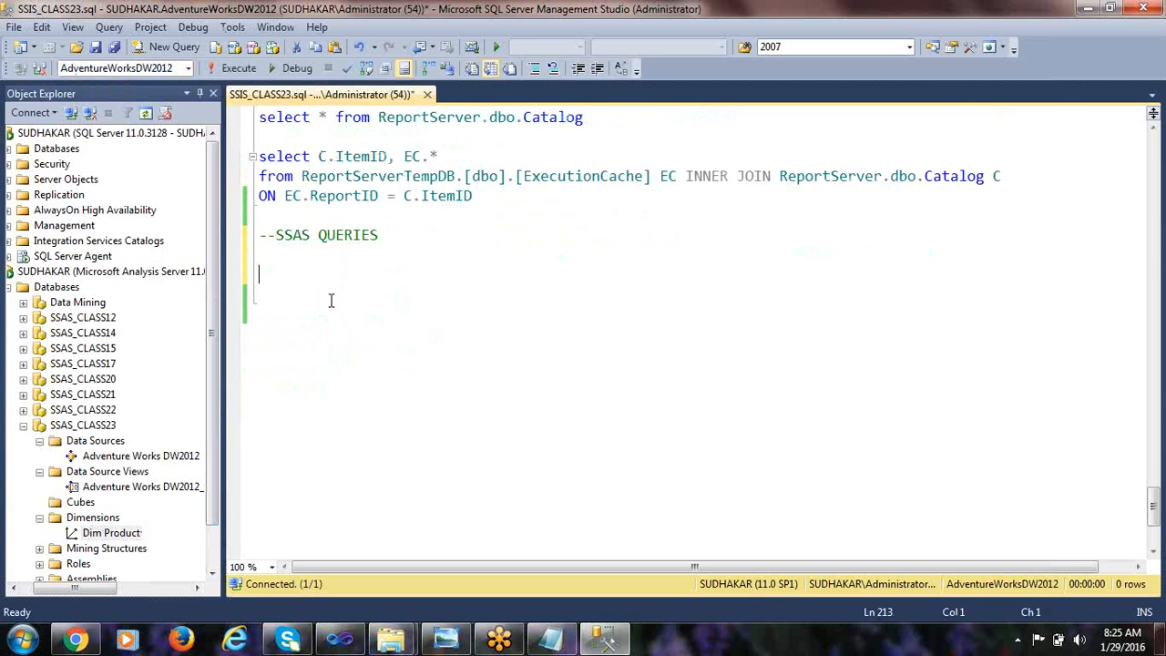
key("ctrl+v")
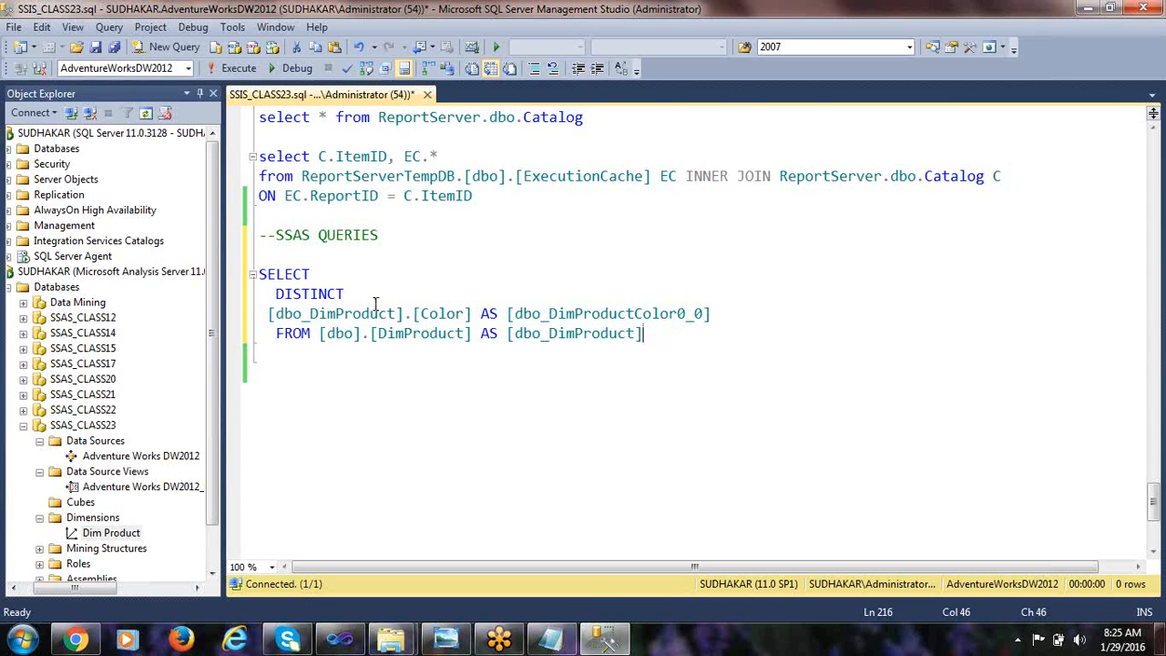
- Execute only the pasted SELECT DISTINCT Color query against AdventureWorksDW2012 and review the returned colors
double_click(449, 315)
left_click(631, 335)
double_click(570, 335)
left_click(647, 345)
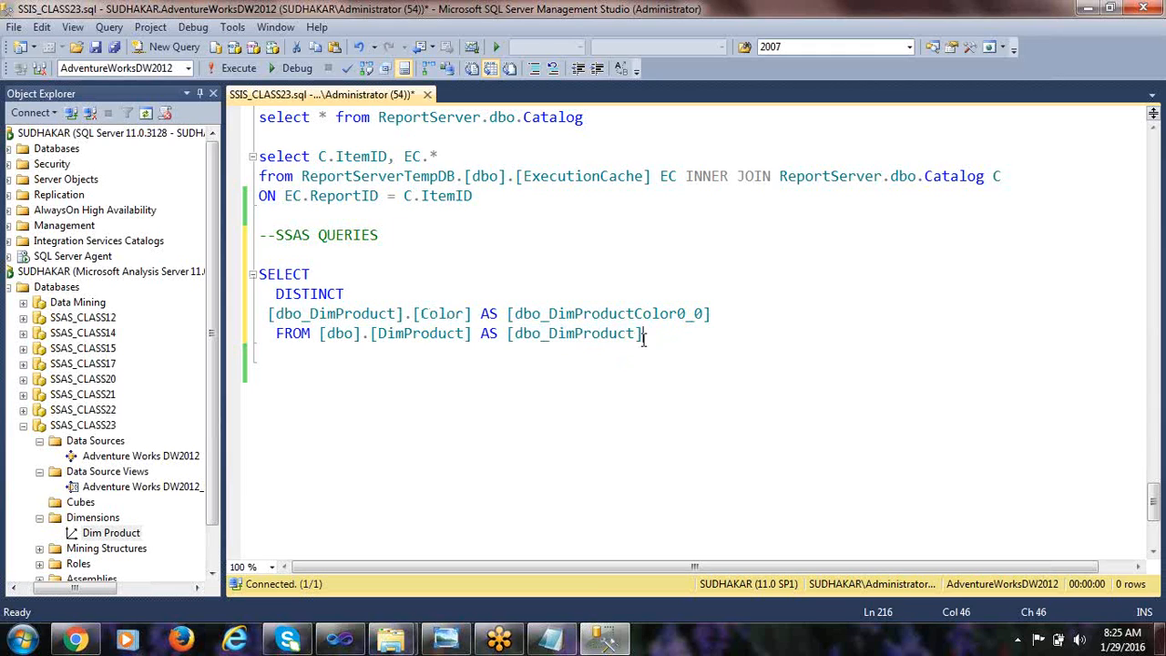
double_click(318, 301)
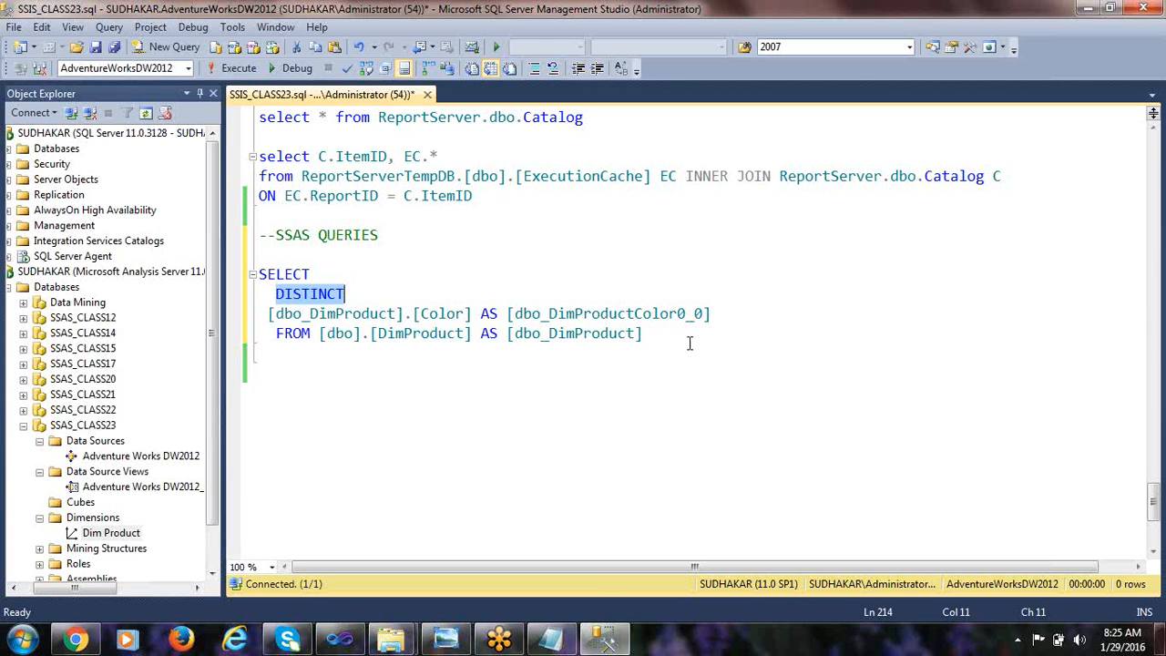
left_click_drag(500, 353, 180, 270)
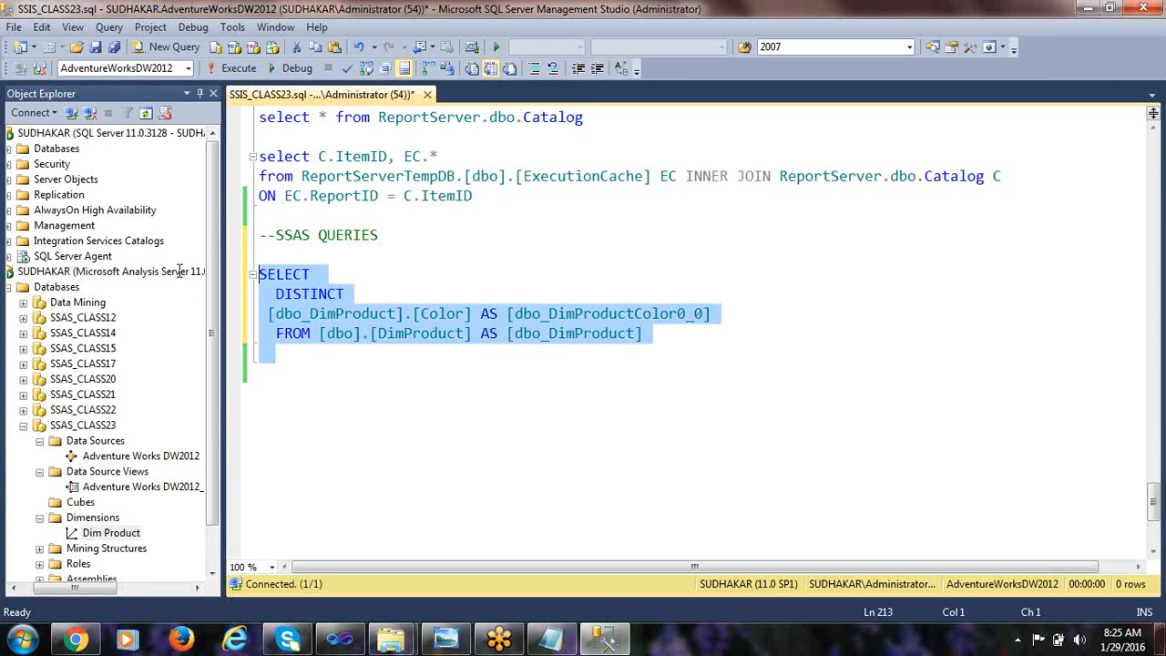
left_click(238, 68)
left_click(300, 543)
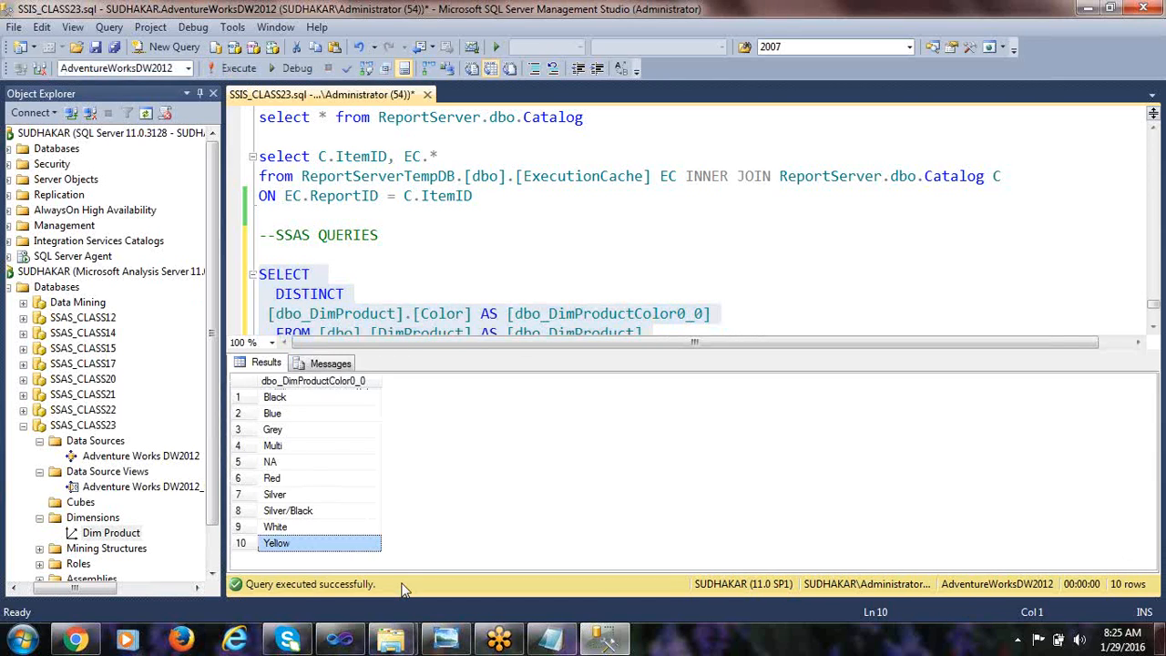
left_click(313, 397)
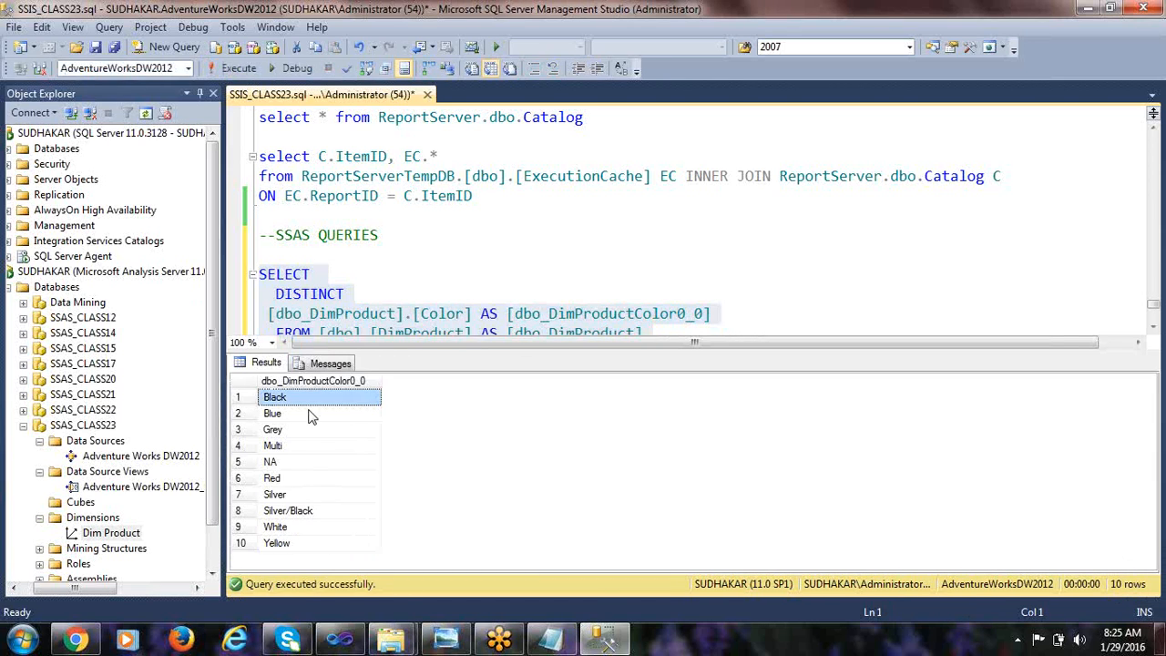
left_click(306, 494)
left_click(303, 544)
left_click(296, 402)
left_click(299, 543)
- Comment out the DISTINCT keyword in the pasted Color query with --
double_click(303, 295)
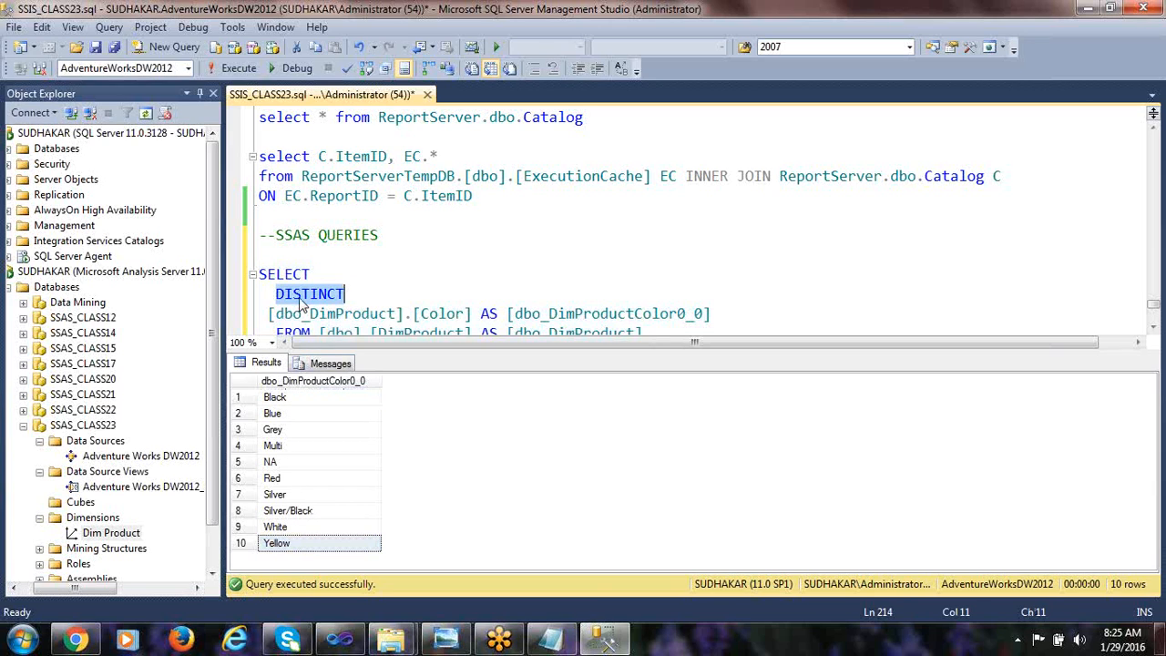
left_click(277, 295)
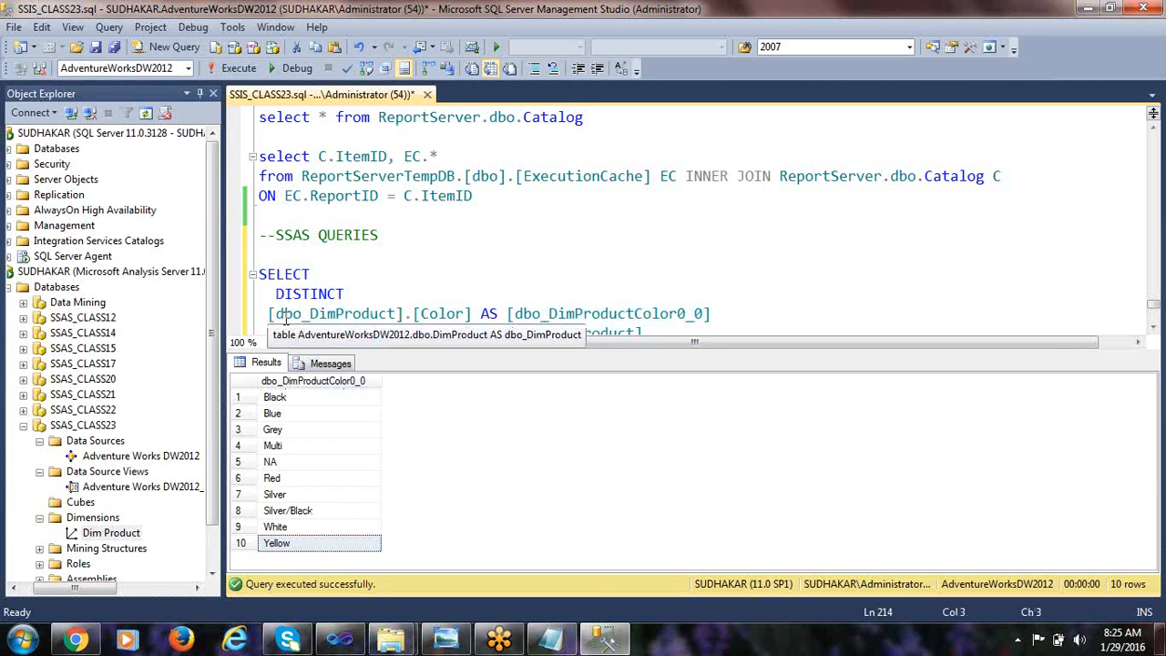
type("--")
scroll(296, 336, "down", 2)
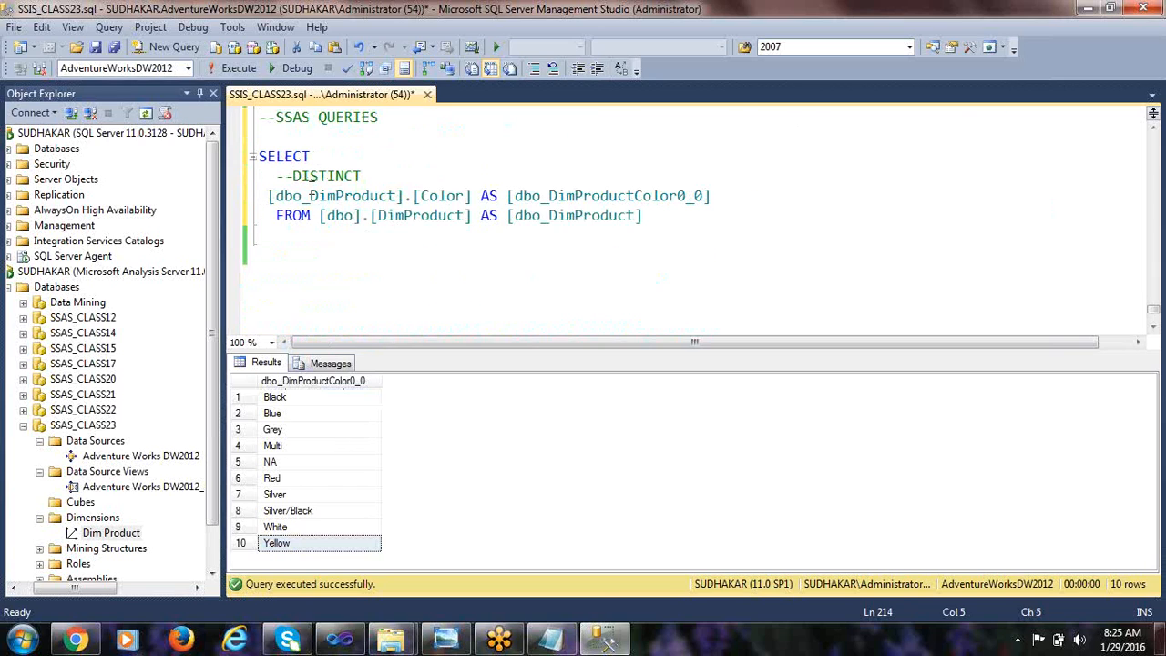
- Execute the Color query without DISTINCT and review the repeated colors down to the last result rows
left_click(580, 239)
left_click_drag(674, 227, 217, 153)
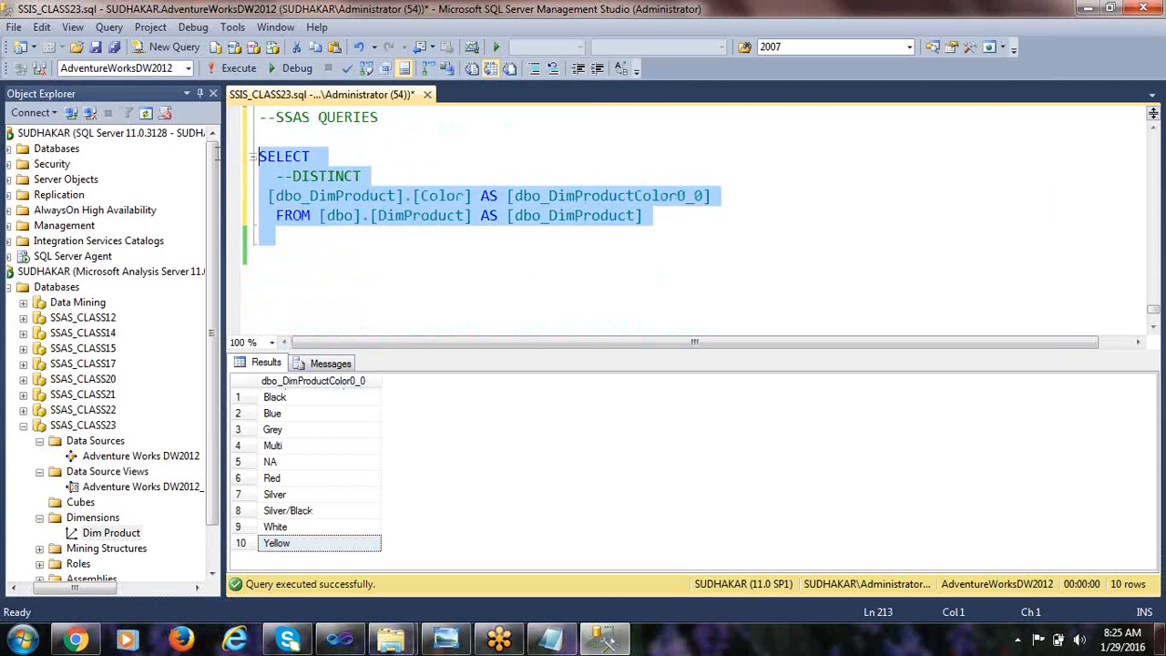
left_click(243, 68)
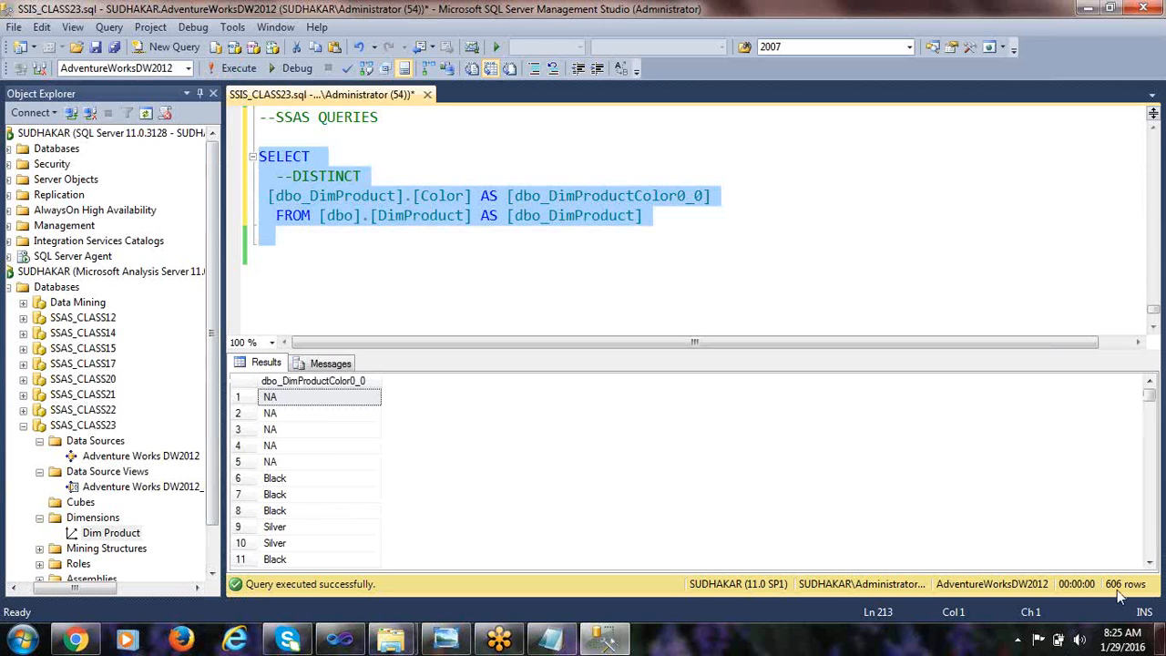
left_click(299, 466)
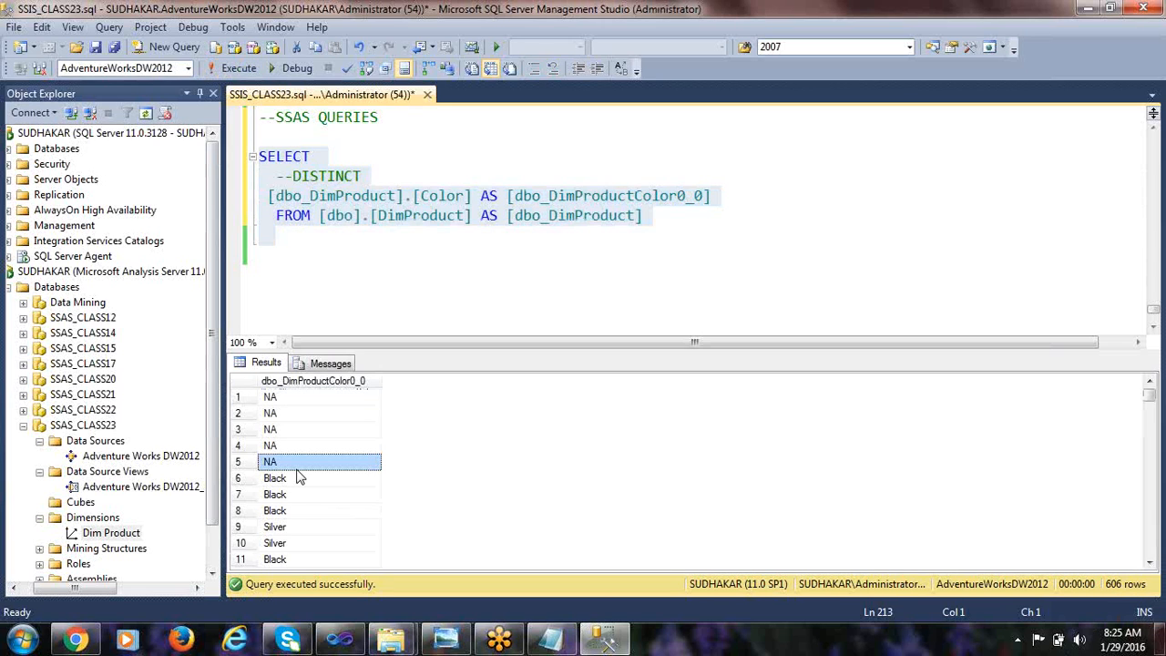
key("ctrl+End")
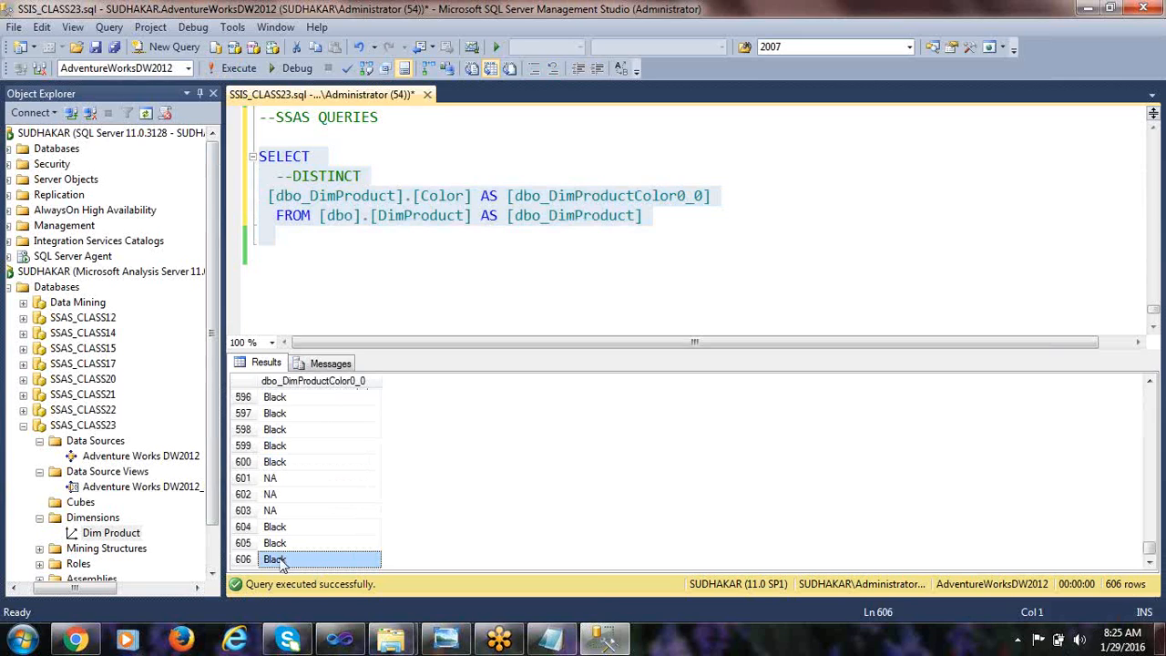
left_click(275, 545)
left_click(273, 530)
left_click(293, 449)
scroll(292, 449, "up", 2)
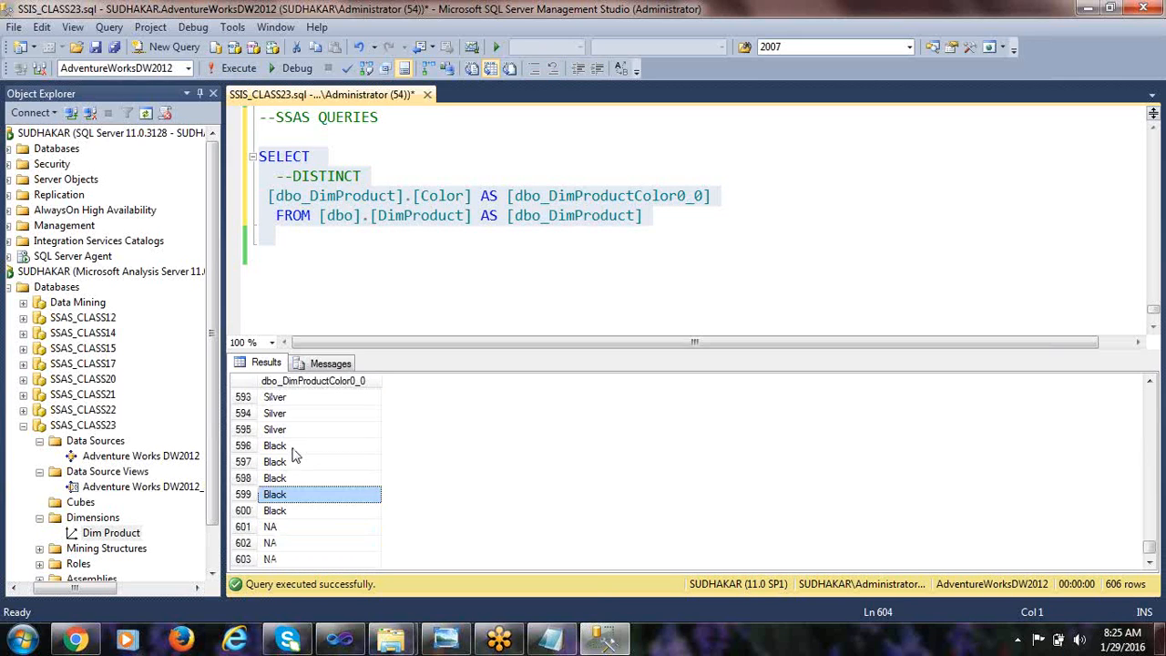
- Look back up through the repeated color rows near the end of the results returned without DISTINCT
left_click(292, 450)
scroll(296, 455, "up", 3)
left_click(291, 494)
left_click(301, 511)
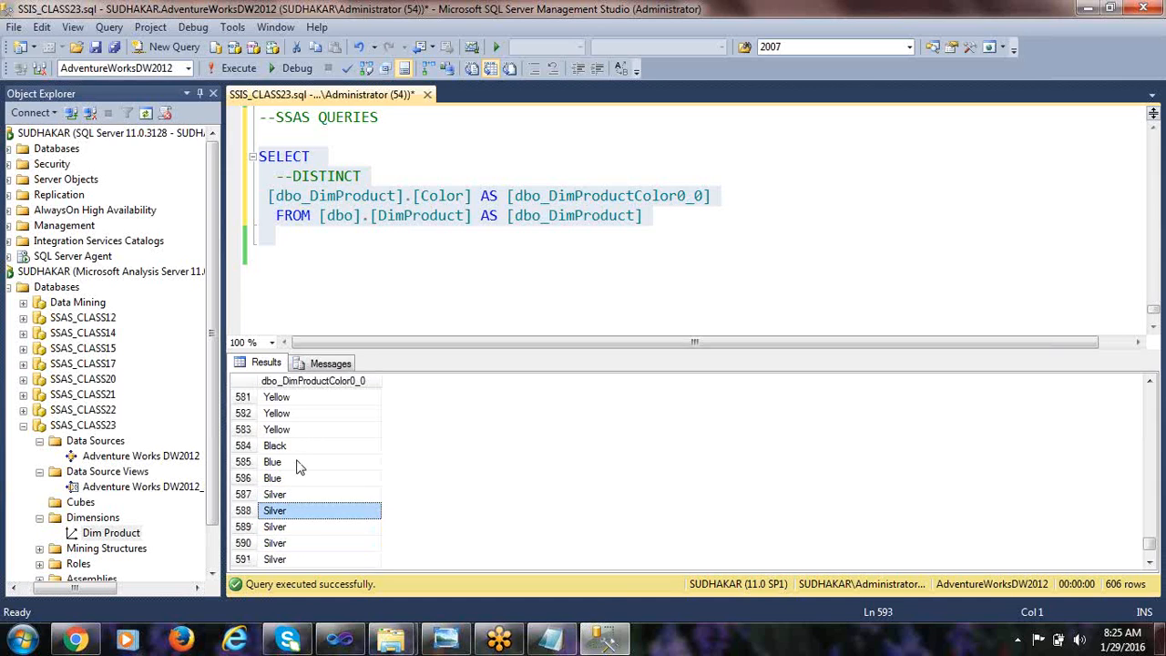
scroll(294, 487, "up", 4)
left_click(292, 432)
scroll(293, 456, "up", 5)
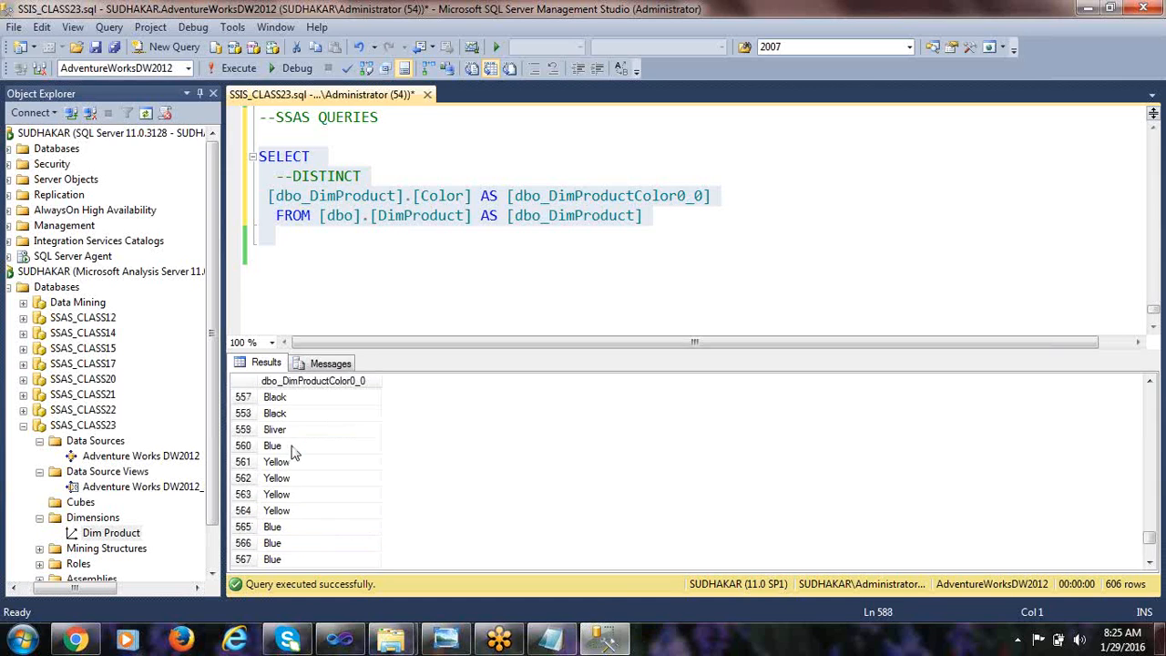
- Restore the DISTINCT keyword in the Color query and execute only that query to review the unique colors
left_click(293, 178)
key("BackSpace")
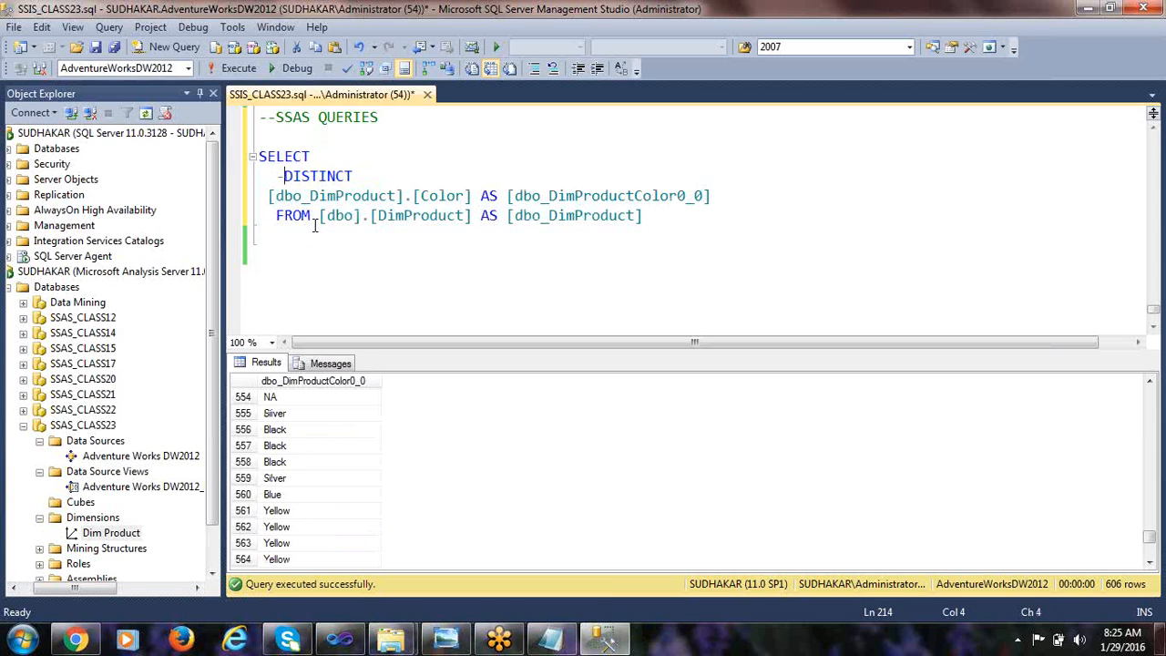
key("BackSpace")
left_click_drag(644, 216, 189, 164)
left_click(235, 69)
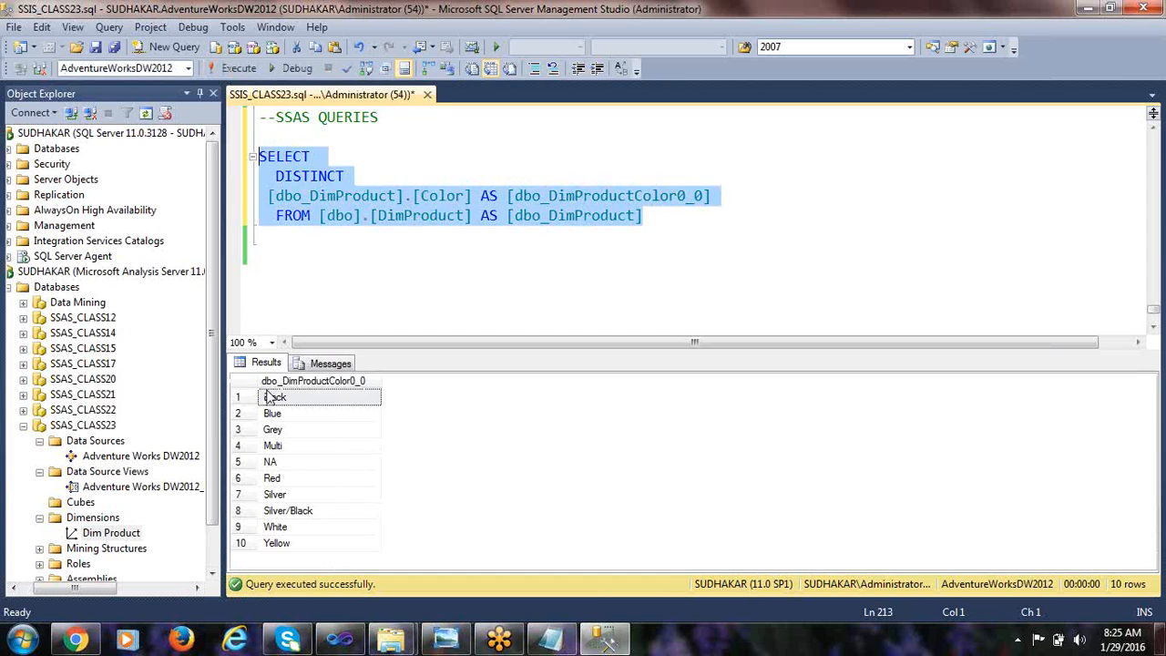
left_click(284, 413)
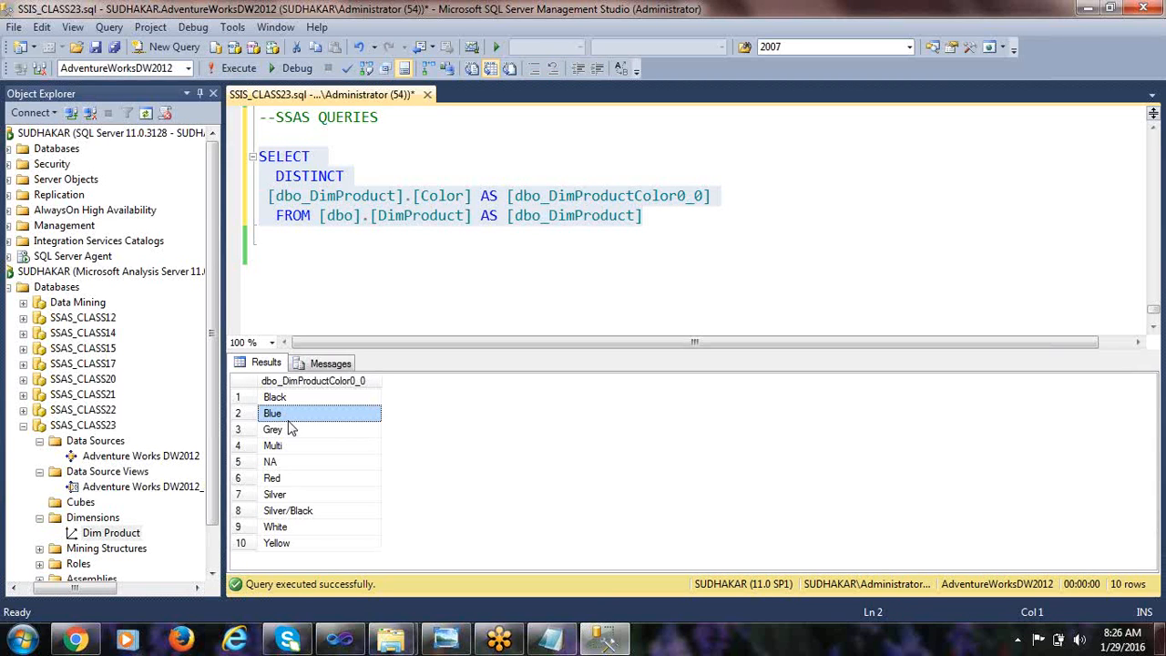
- Switch to the Process Progress window and copy the SQL query generated for the English Product Category Name attribute
key("alt+Tab")
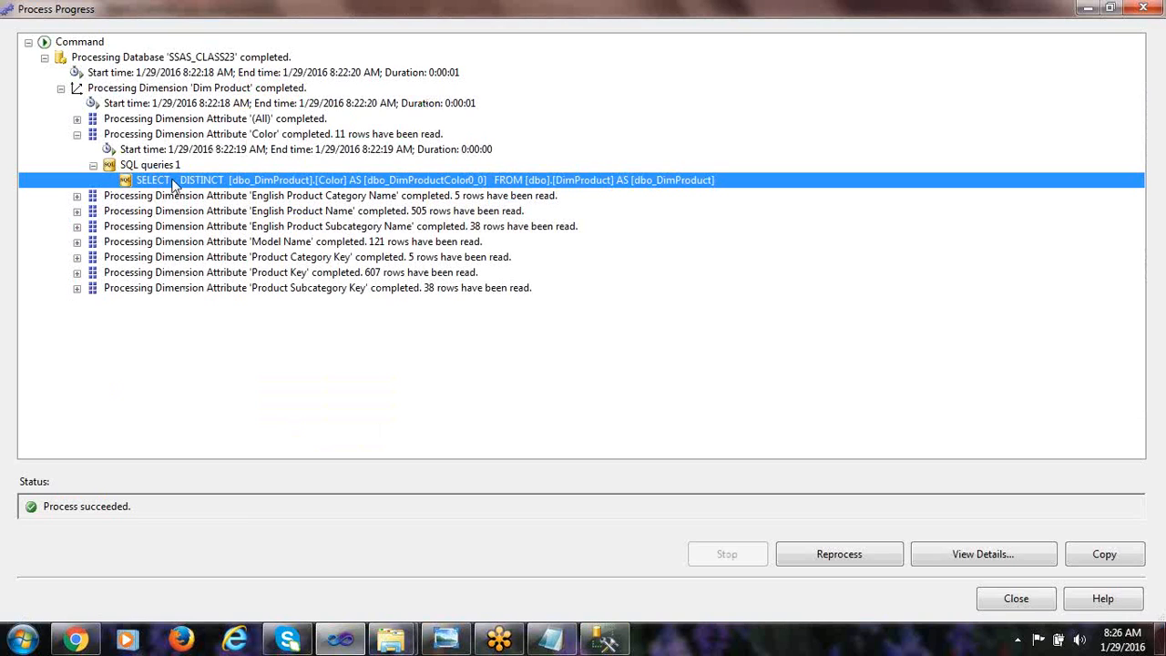
double_click(84, 195)
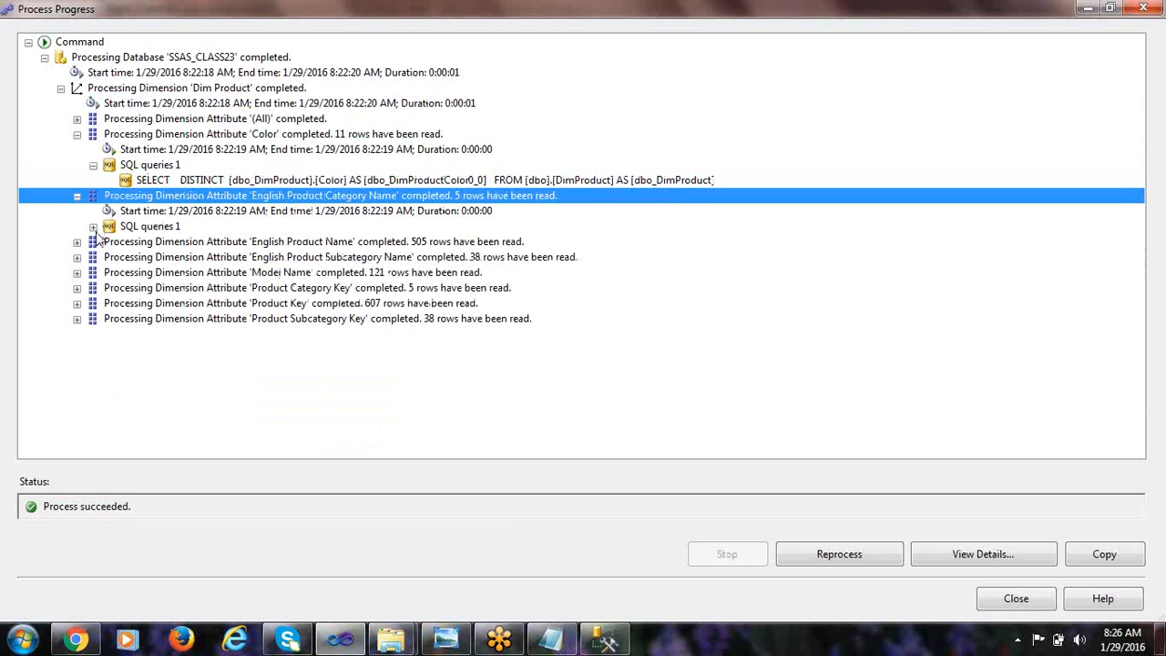
left_click(93, 226)
left_click(216, 243)
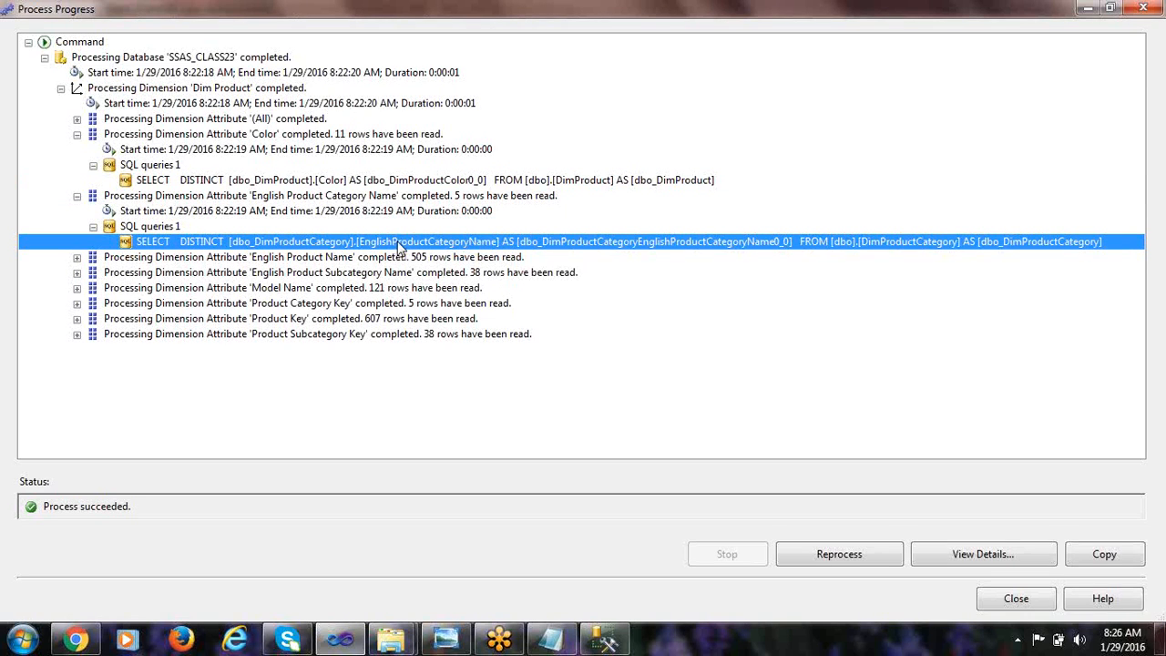
left_click(314, 197)
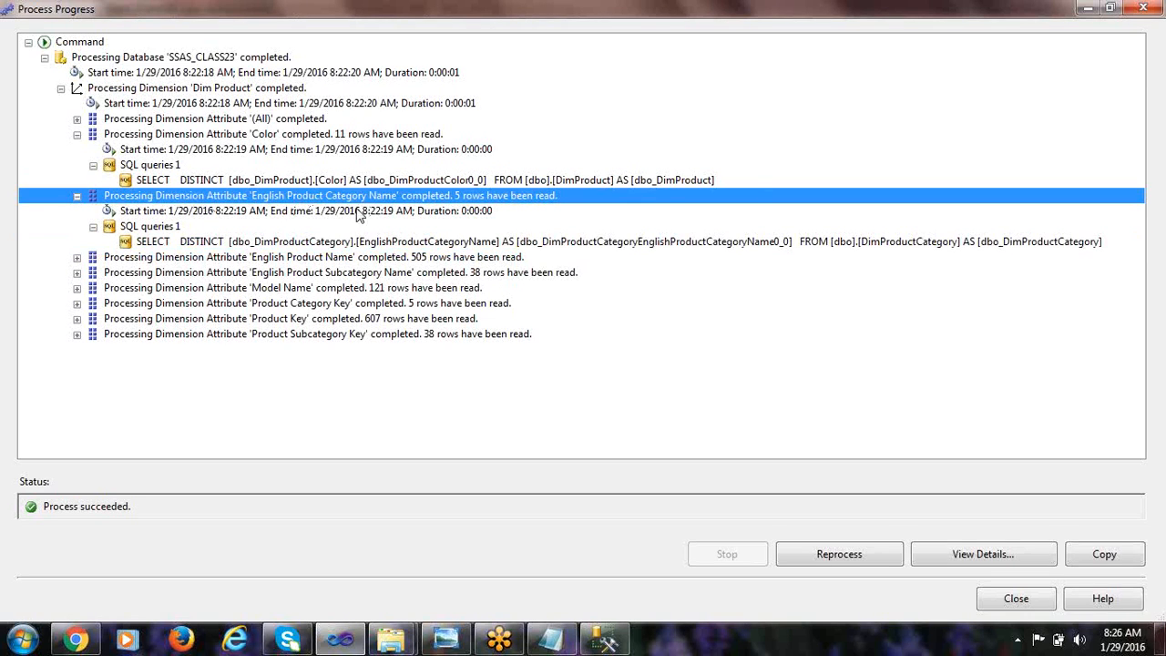
left_click(344, 243)
left_click(333, 201)
left_click(201, 244)
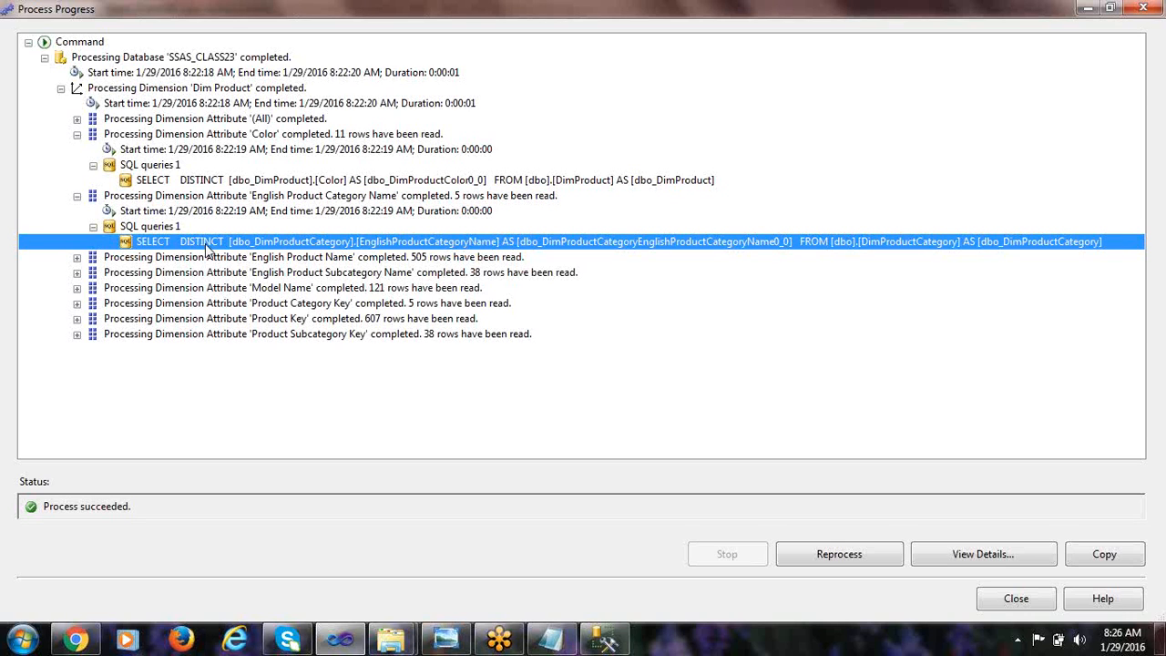
right_click(206, 244)
left_click(239, 256)
- Switch to SQL Server Management Studio and paste the copied category query below the Color query, separated by a blank line
key("alt+Tab")
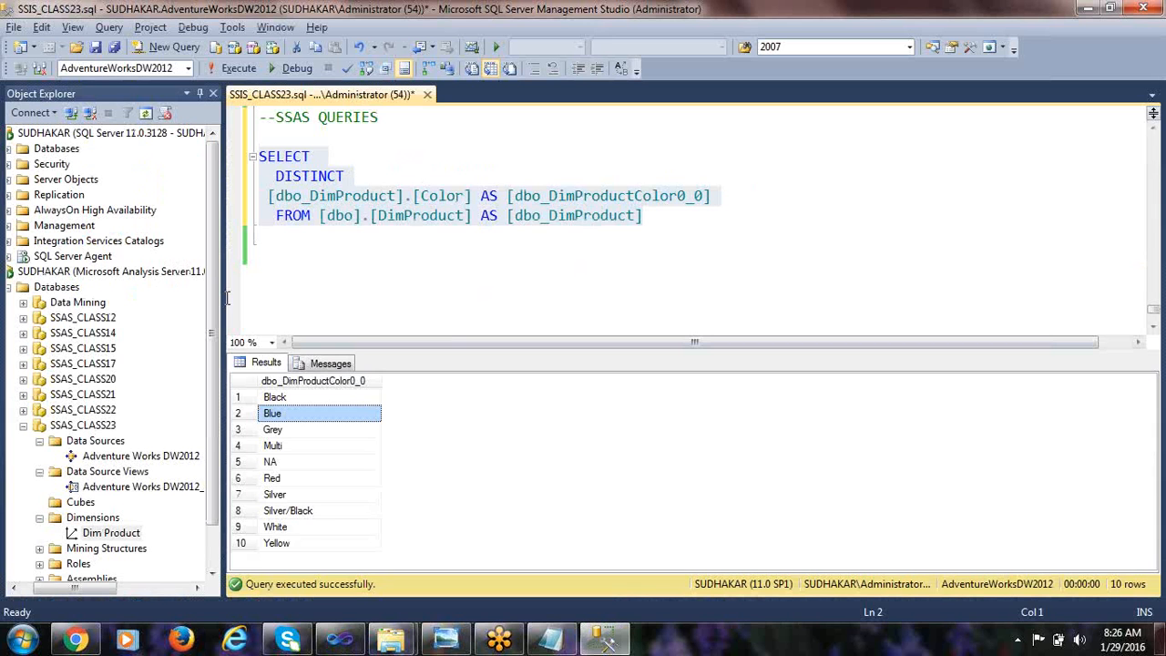
left_click(654, 226)
key("Return")
key("Return")
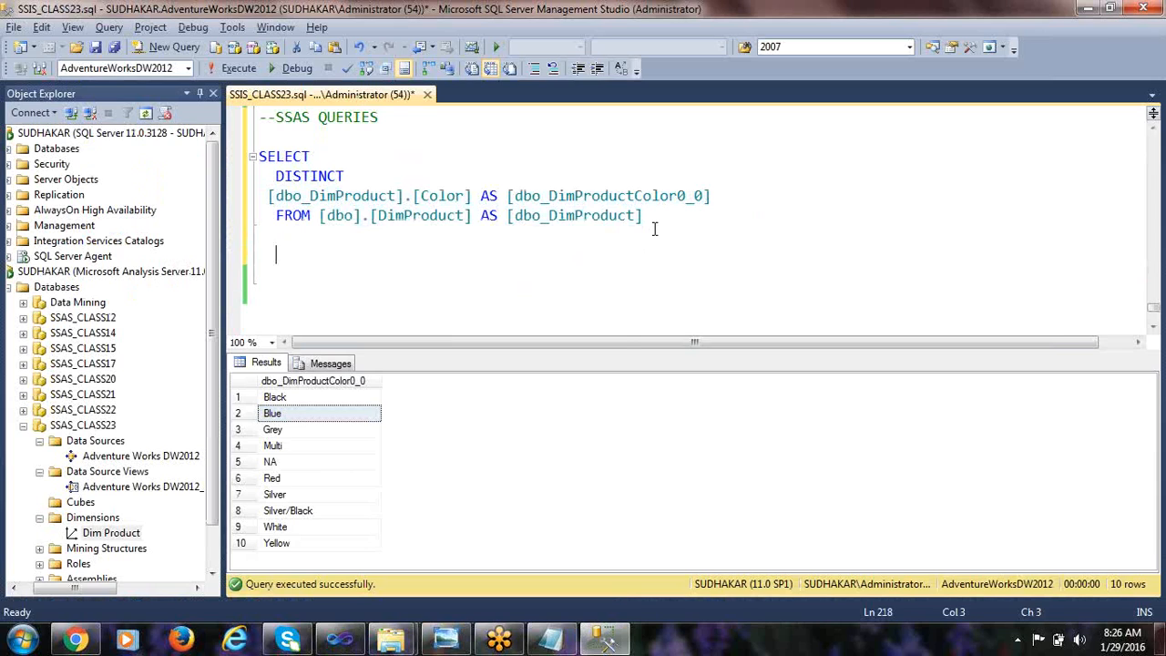
key("ctrl+v")
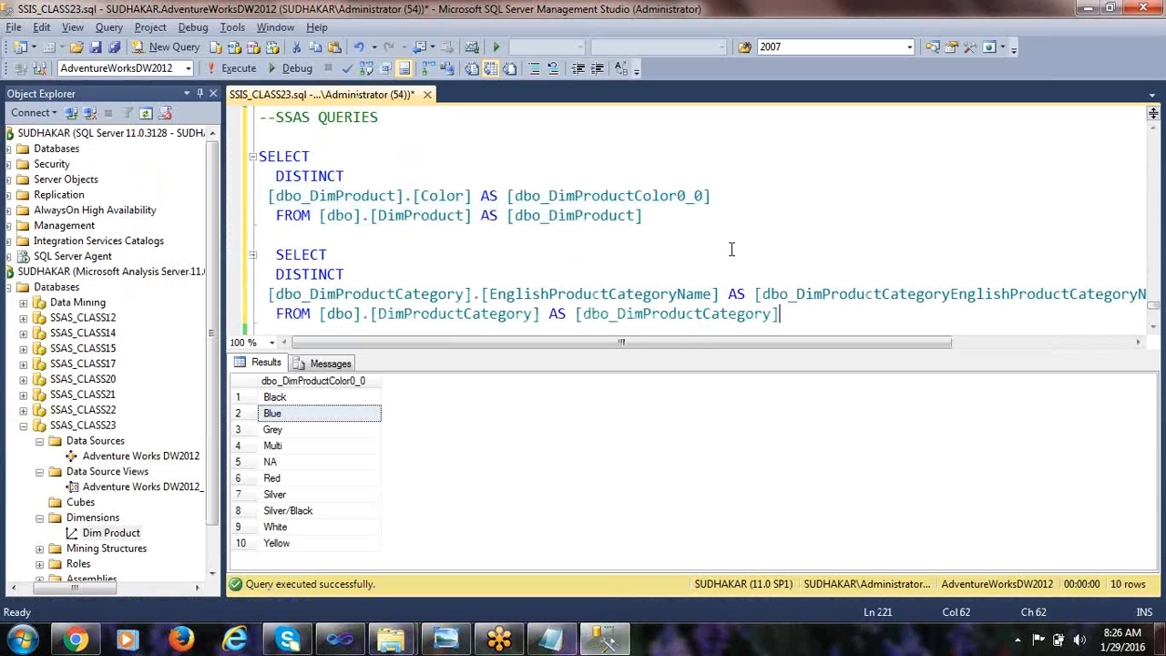
key("Return")
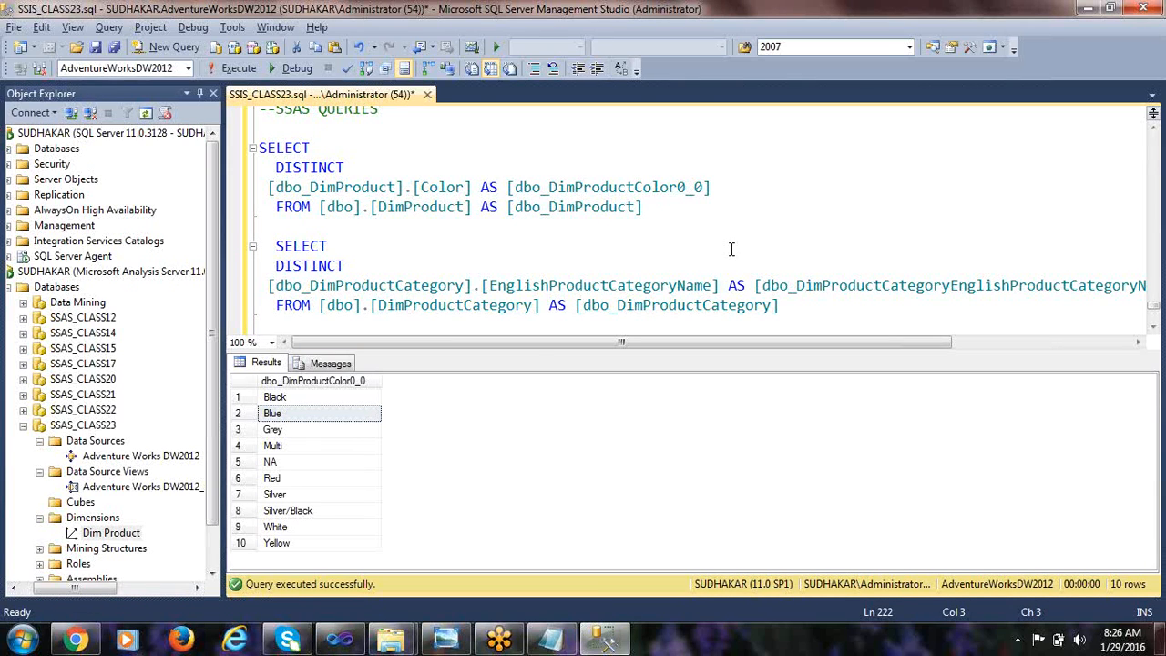
- Execute only the pasted SELECT DISTINCT EnglishProductCategoryName query and review the returned categories
key("shift+Up")
key("shift+Up")
key("shift+Up")
key("shift+Up")
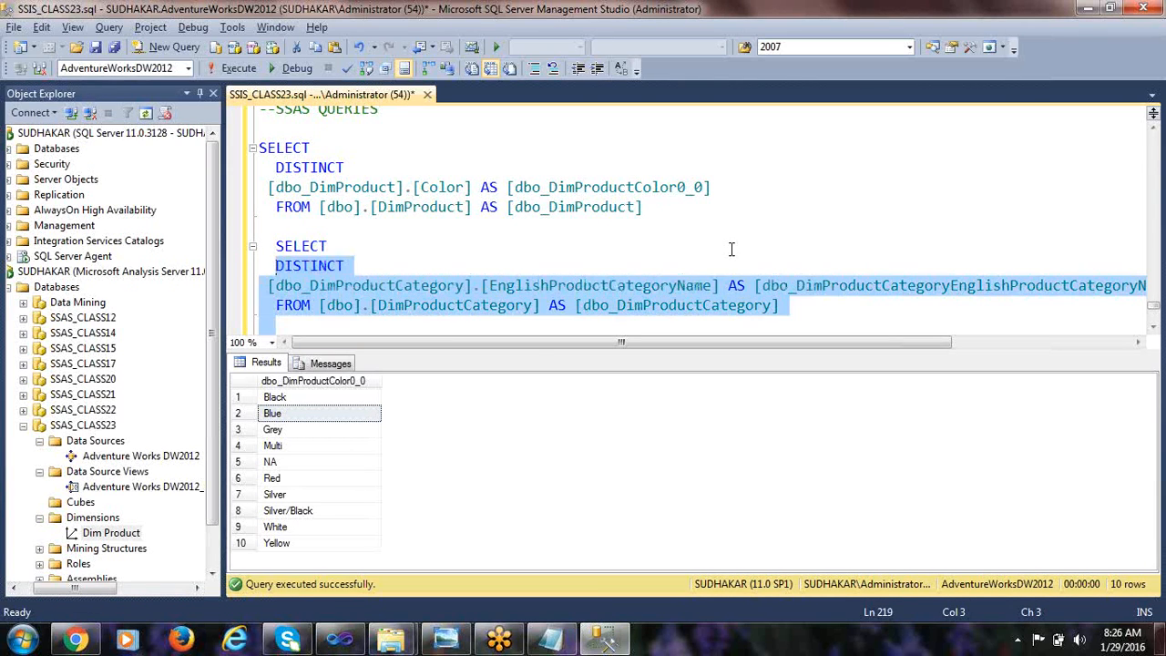
key("F5")
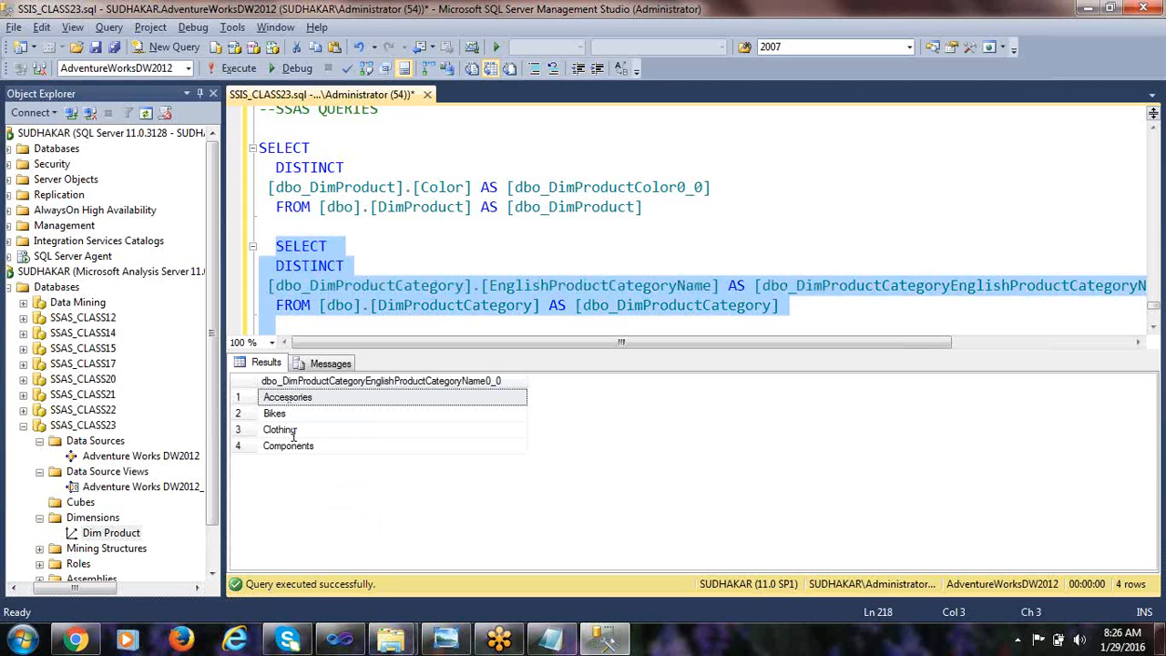
scroll(351, 282, "down", 1)
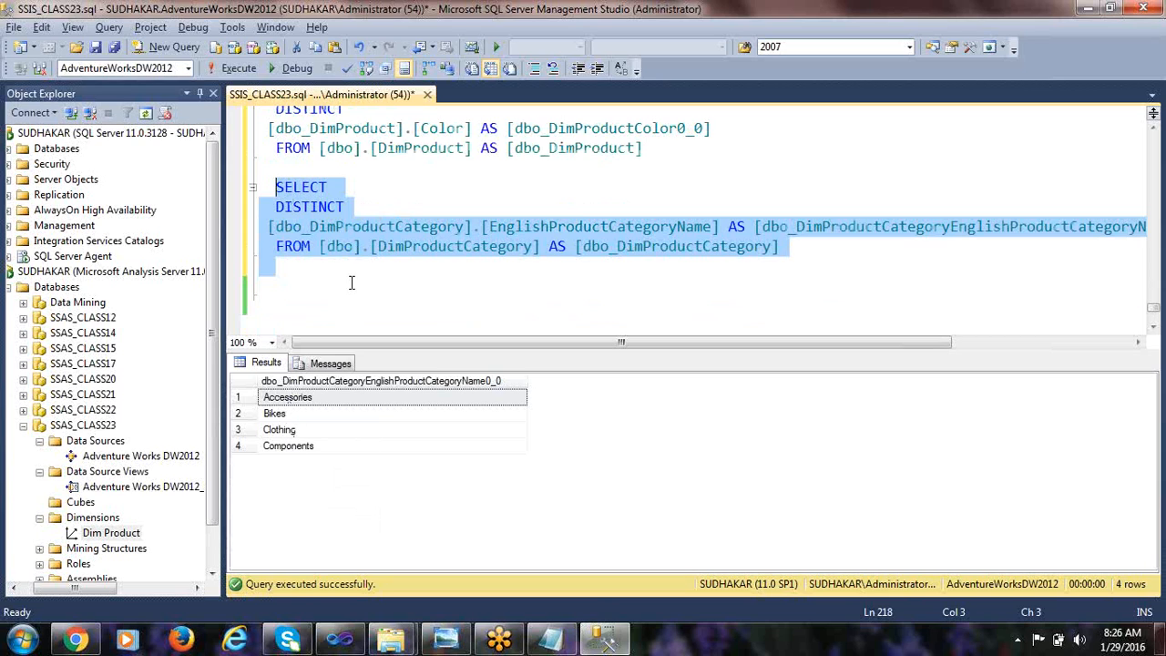
- Comment out the DISTINCT keyword in the EnglishProductCategoryName query with --
left_click(297, 279)
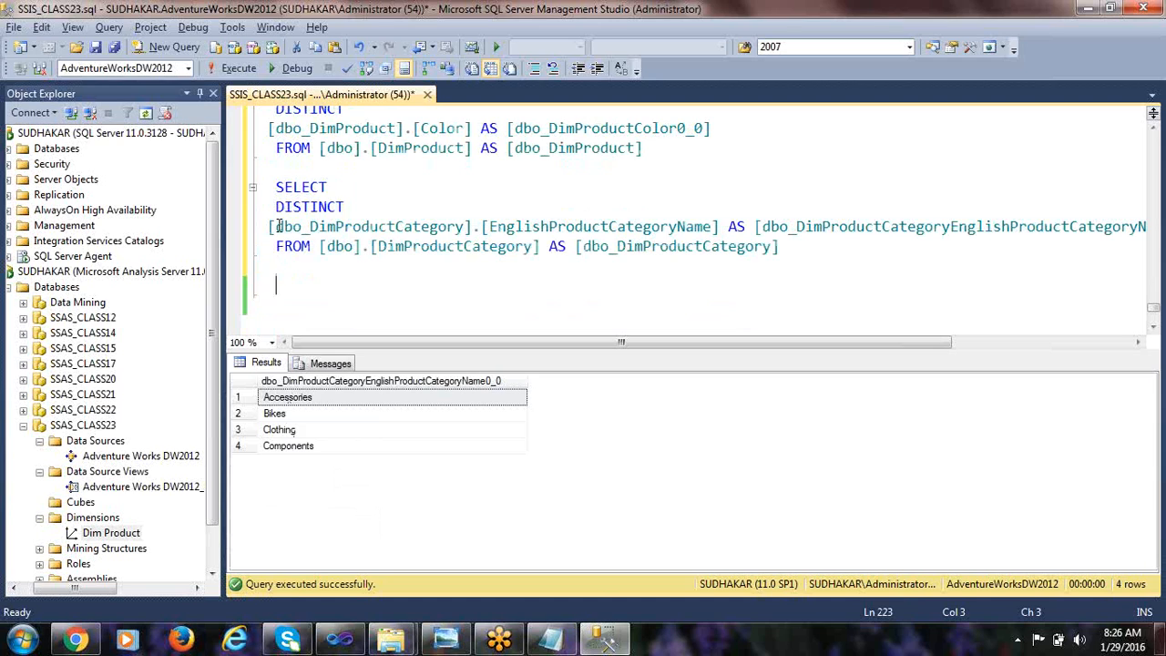
left_click(276, 208)
type("--")
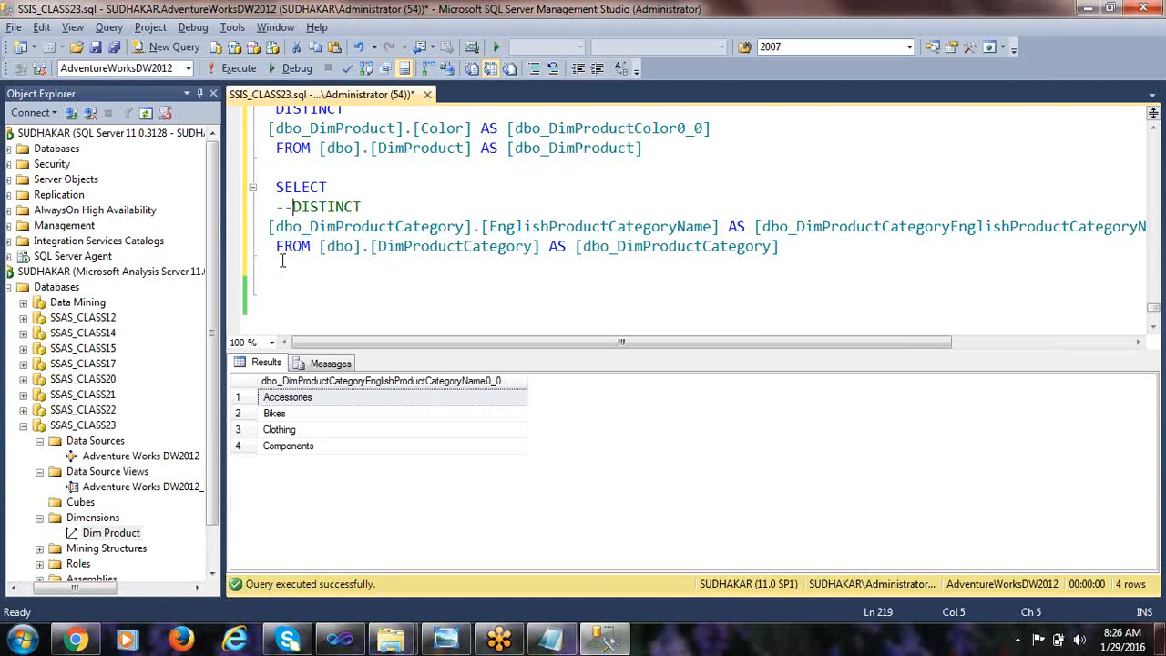
- Execute the EnglishProductCategoryName query without DISTINCT and check its results against the DimProductCategory source table
left_click_drag(816, 266, 211, 185)
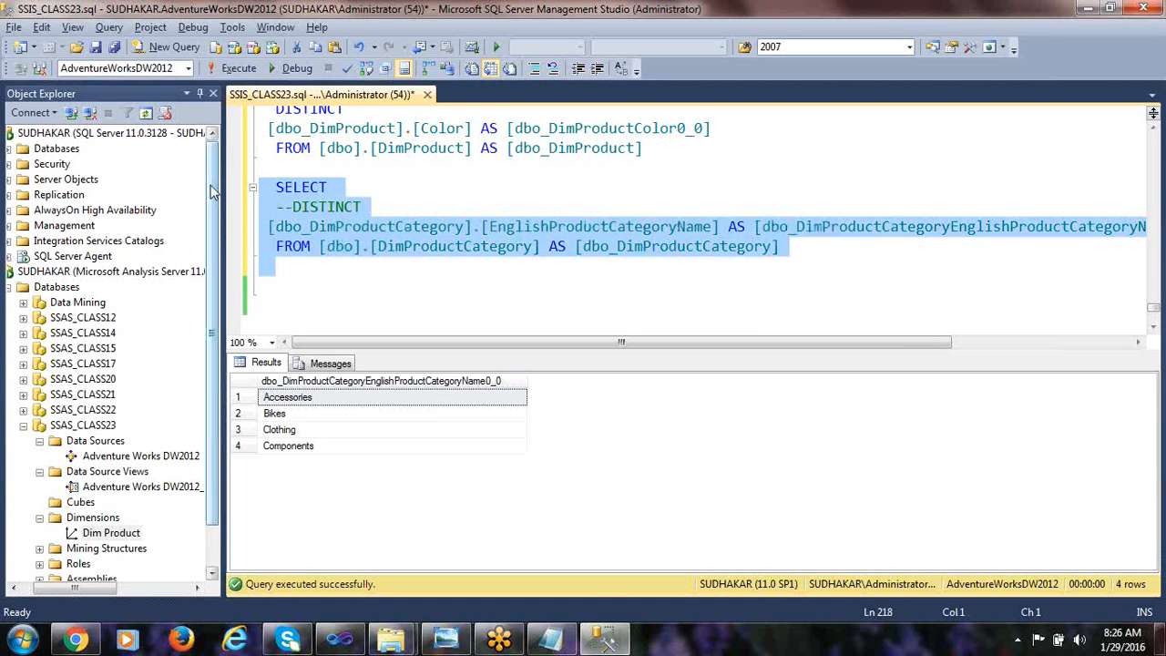
key("F6")
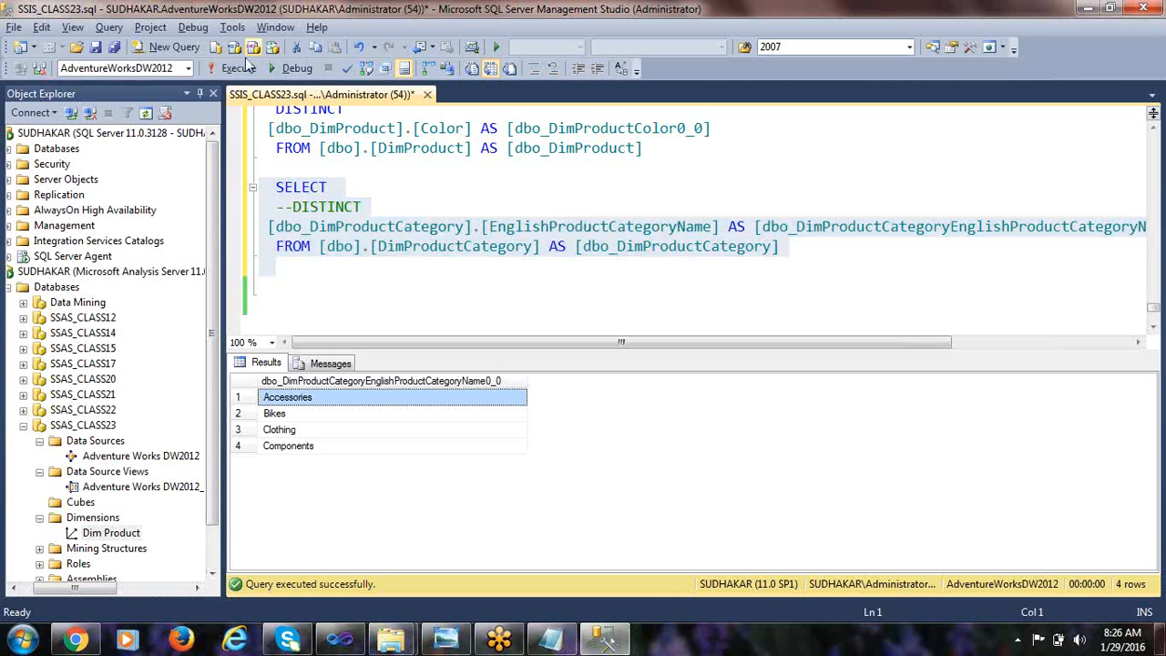
key("F5")
left_click(326, 217)
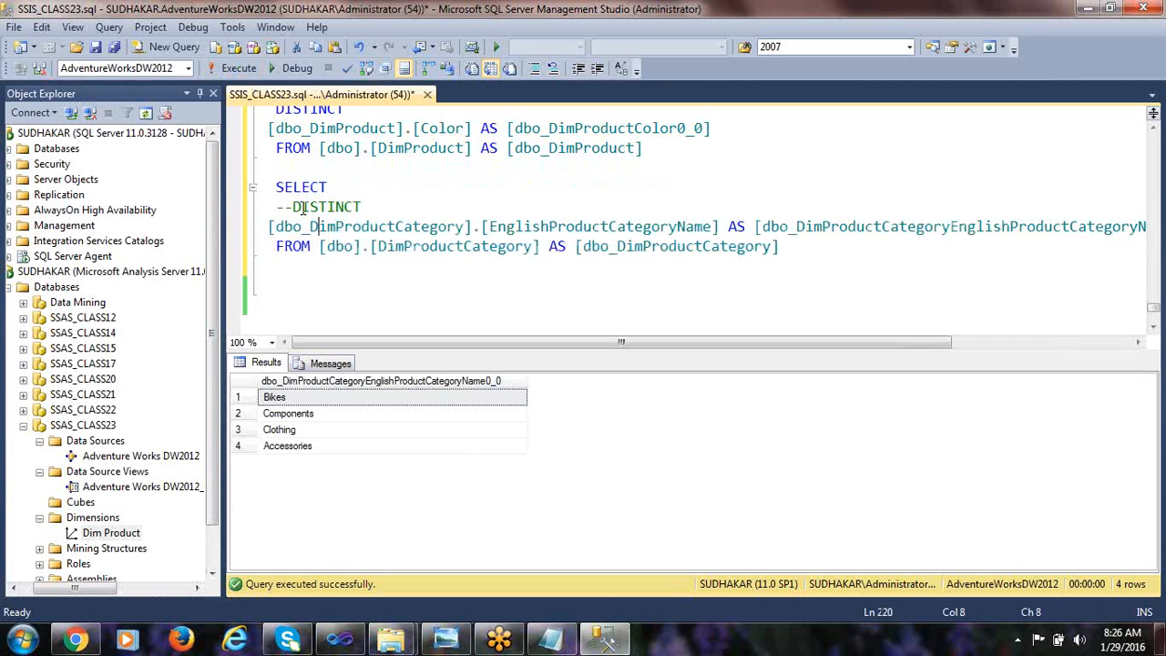
left_click_drag(829, 252, 246, 191)
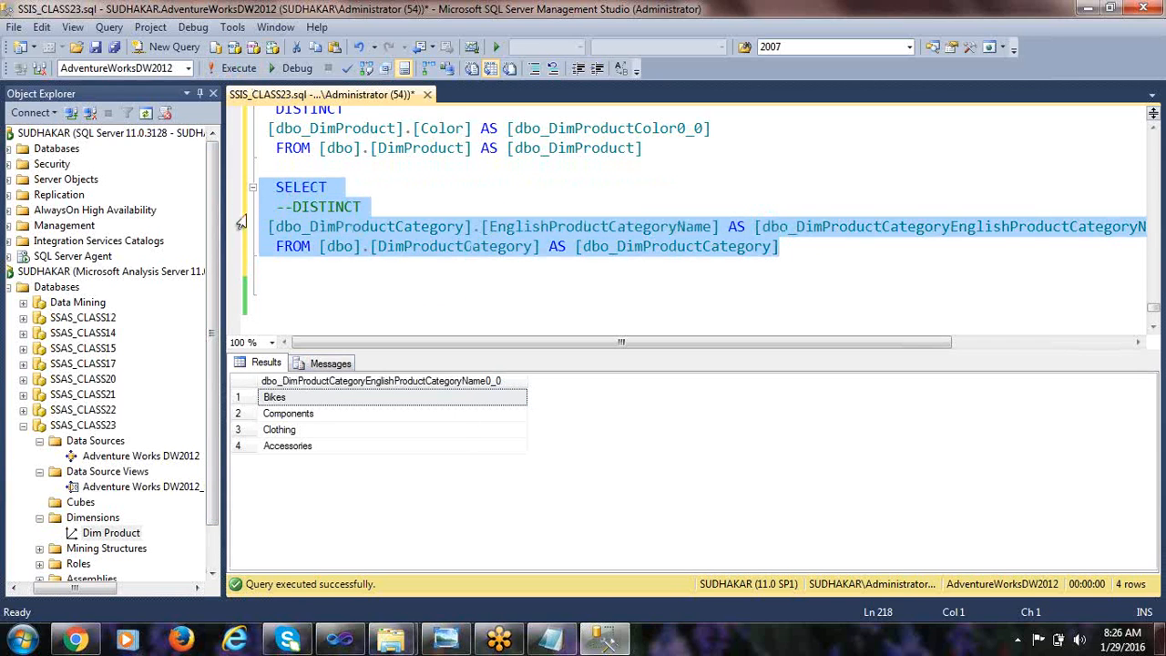
key("F5")
double_click(606, 248)
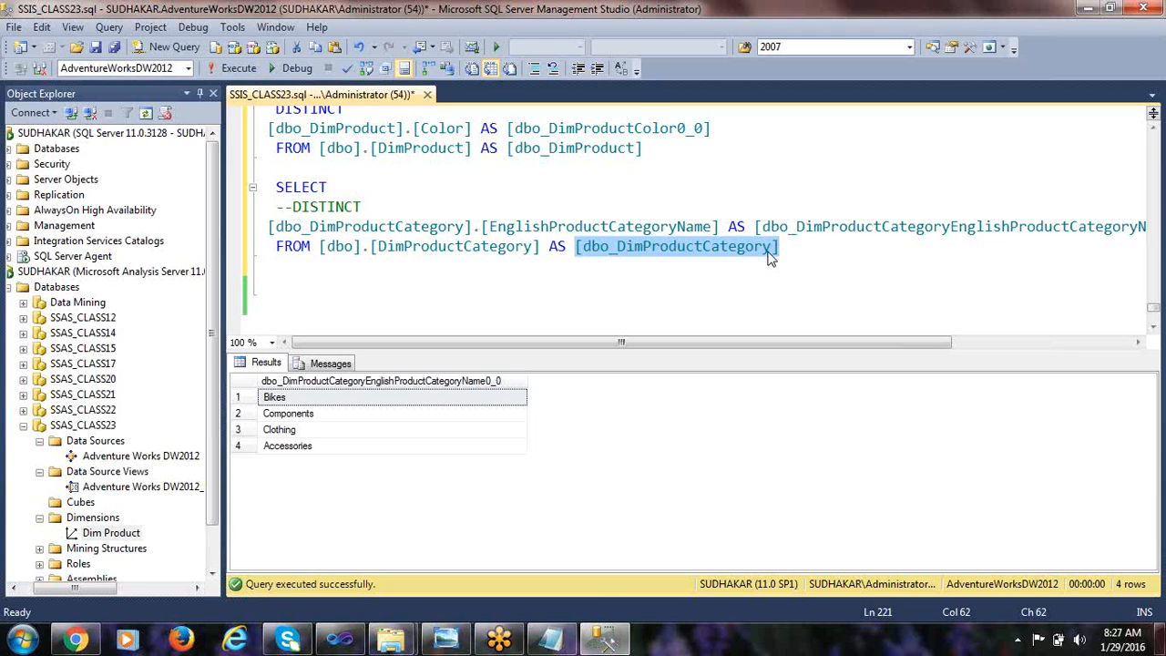
left_click(290, 207)
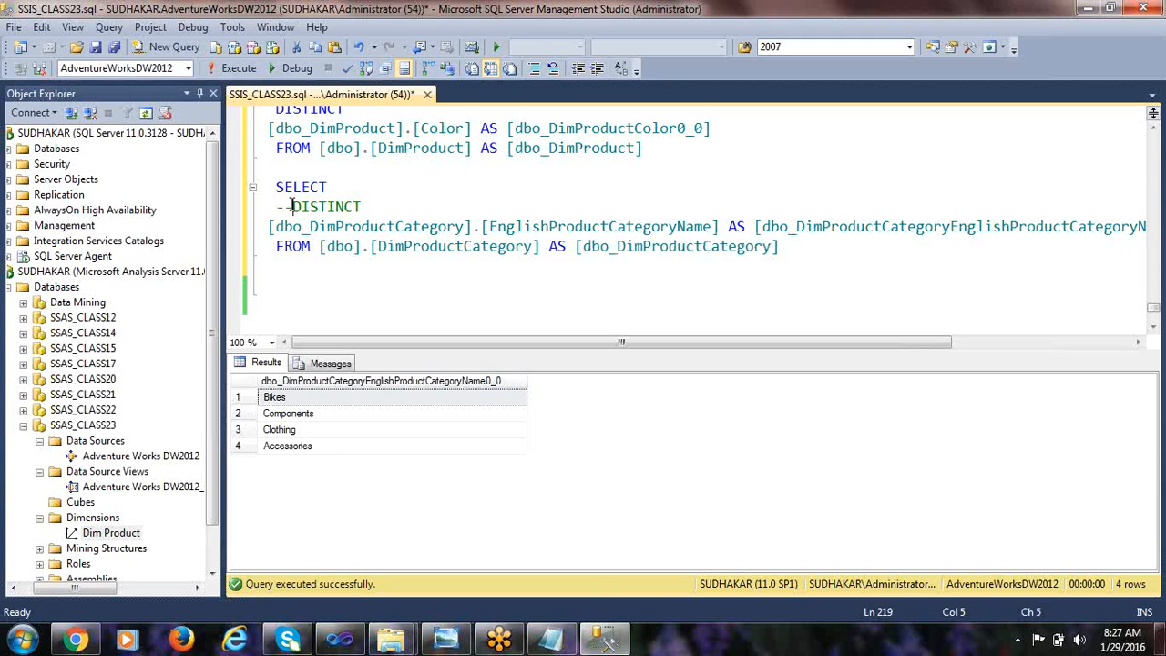
- Switch to the Process Progress window, expand the next attributes and copy the SQL query generated for the Model Name attribute
key("alt+Tab")
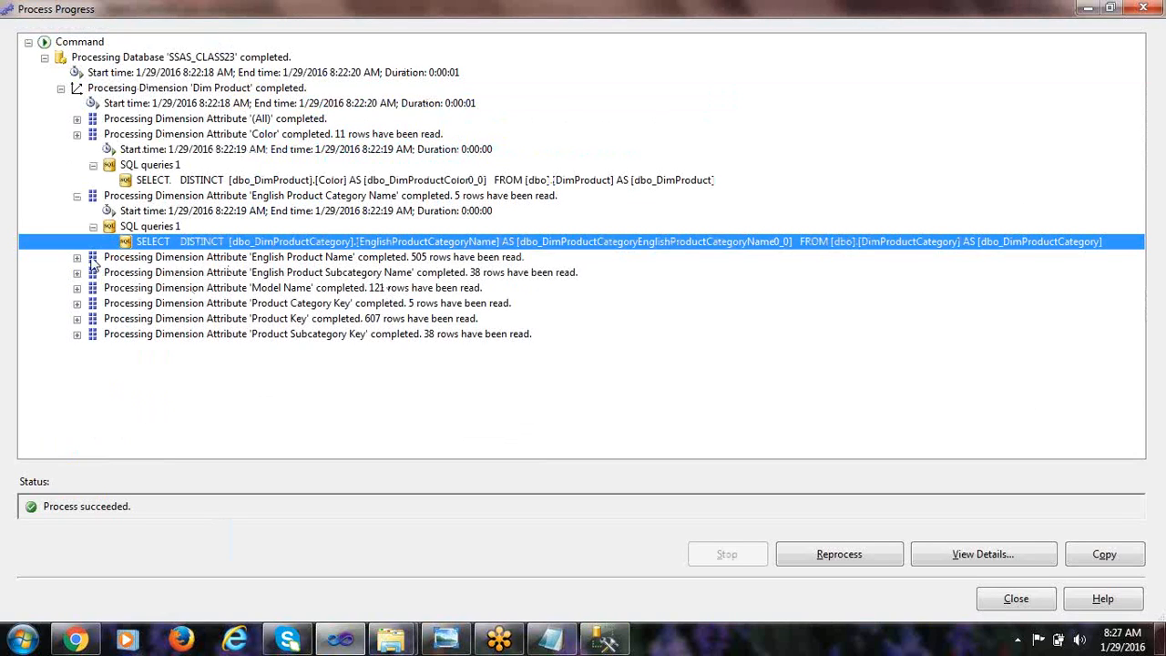
left_click(77, 258)
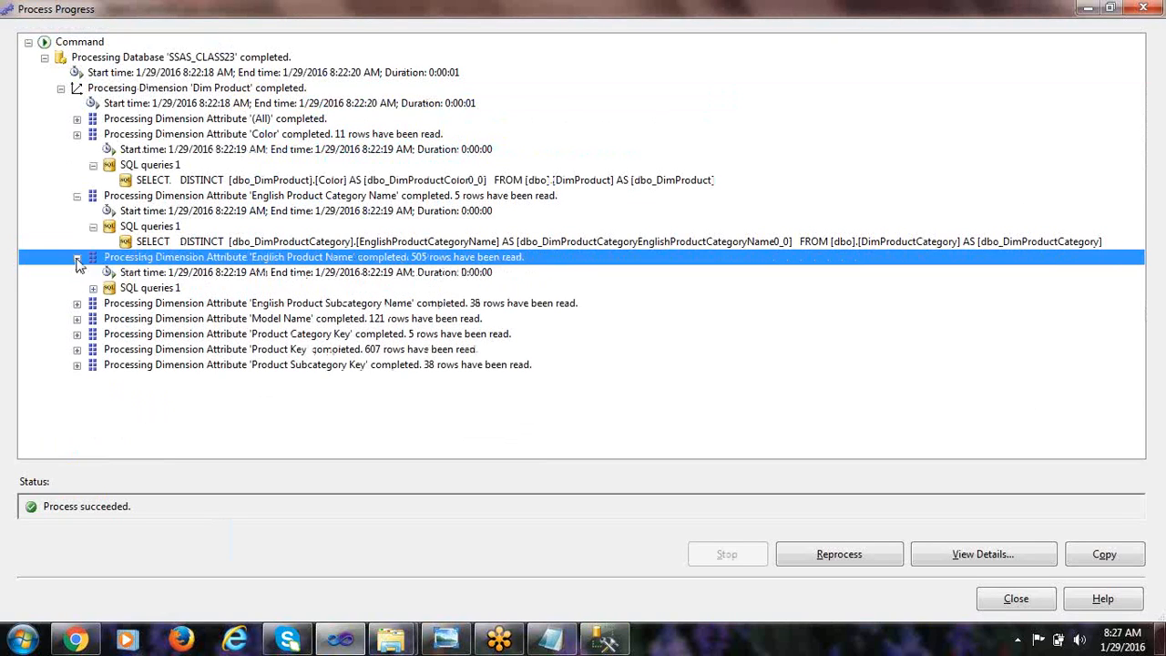
left_click(76, 304)
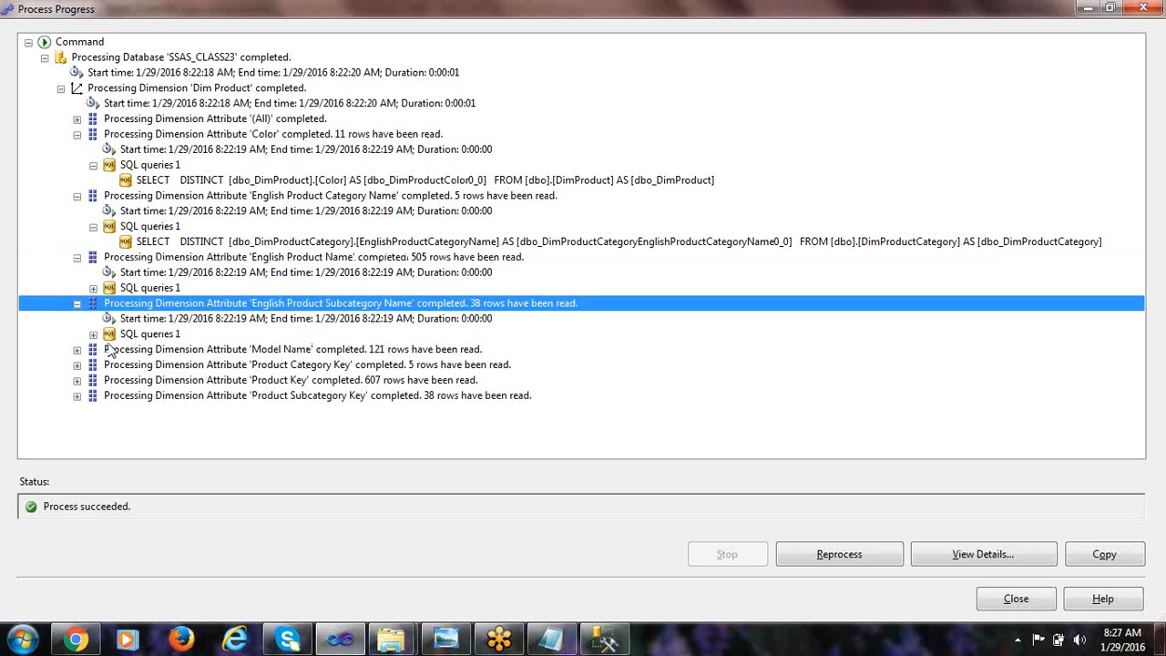
left_click(77, 350)
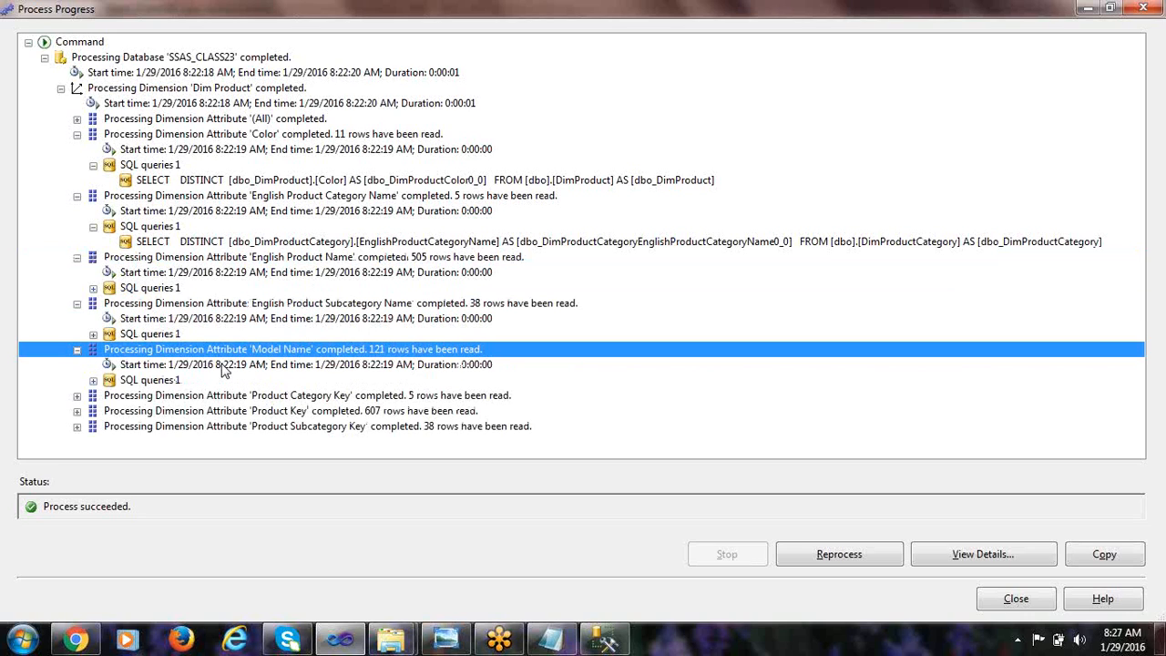
left_click(93, 379)
left_click(102, 394)
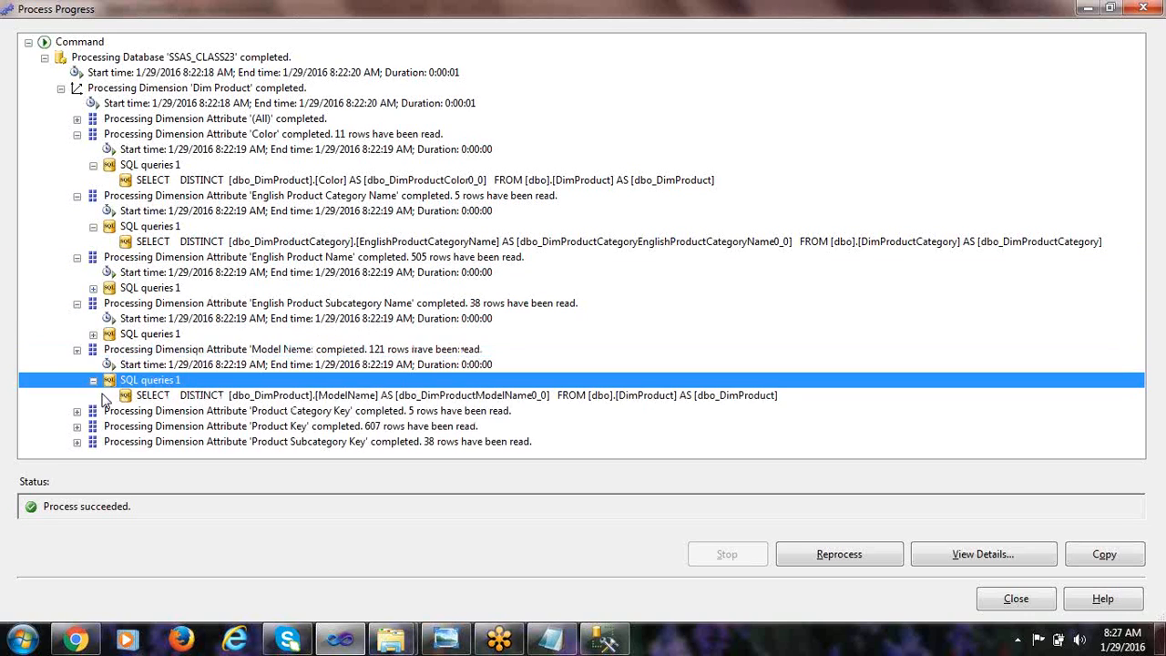
right_click(282, 402)
left_click(328, 406)
- Switch to SQL Server Management Studio, paste the SELECT DISTINCT ModelName query below the category query and execute only that query
key("alt+Tab")
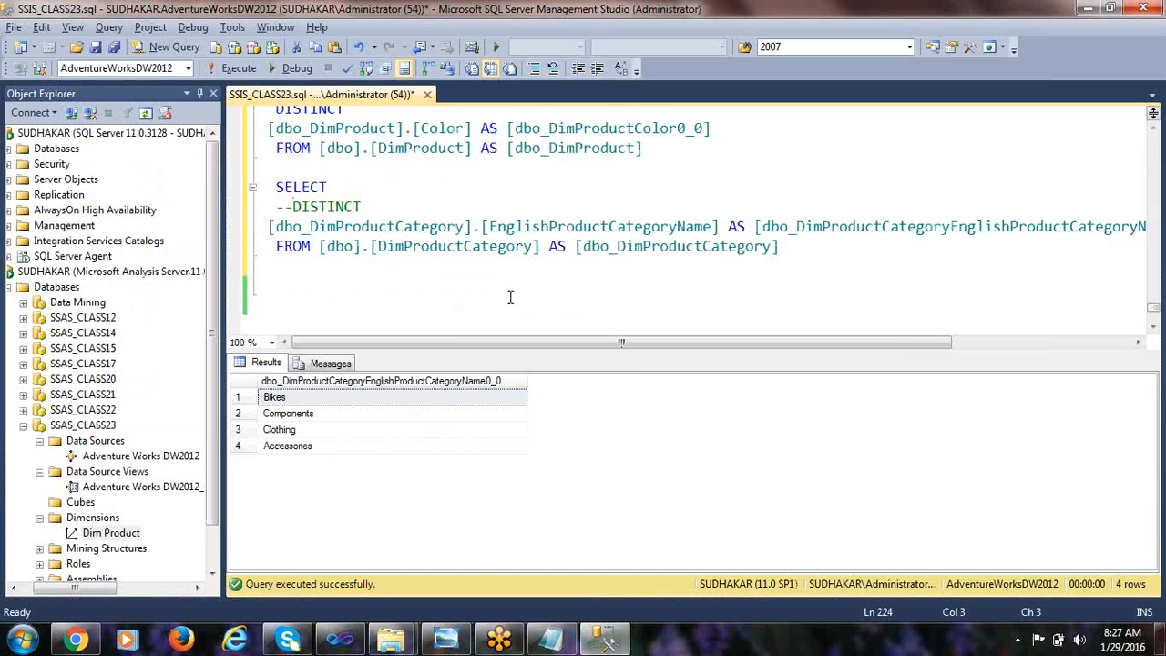
type("SELECT   DISTINCT [dbo_DimProduct].[ModelName] AS [dbo_DimProductModelName0_0]   FROM [dbo].[DimProduct] AS [dbo_DimProduct]")
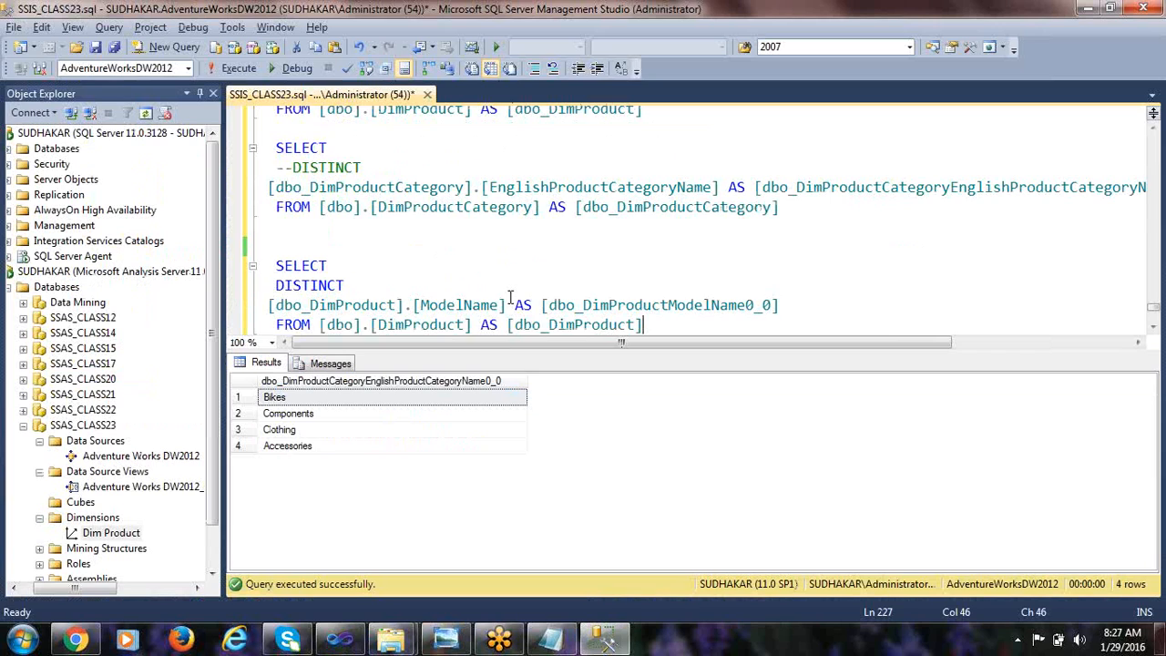
key("shift+Home")
key("shift+Up")
key("shift+Up")
key("shift+Up")
key("F5")
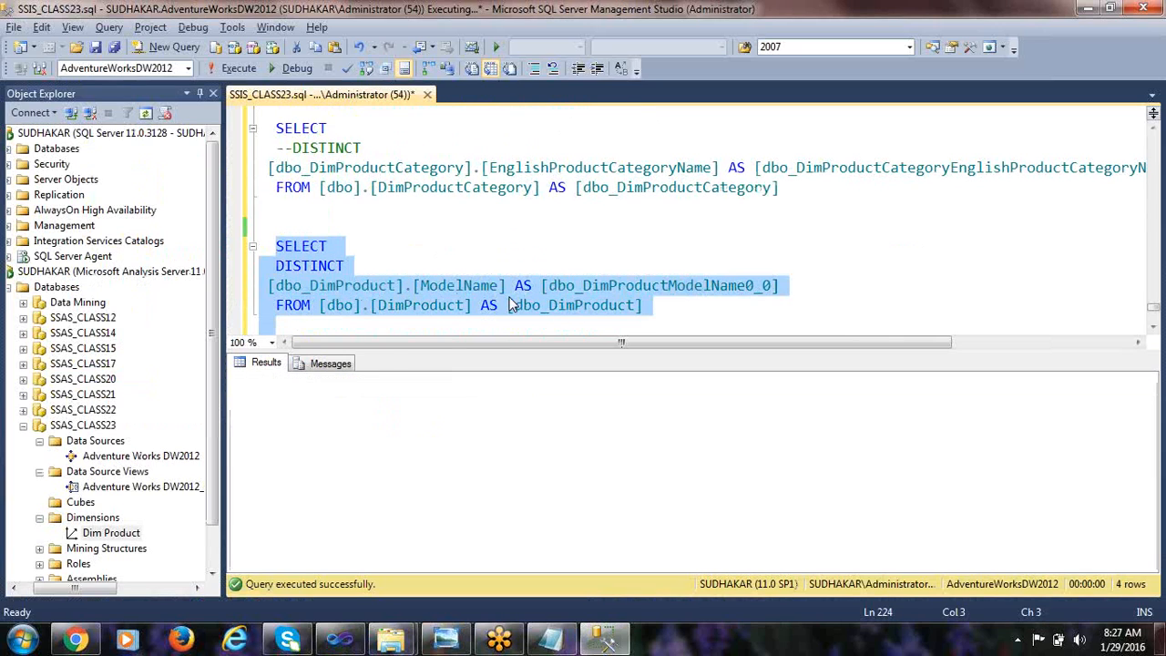
left_click(320, 430)
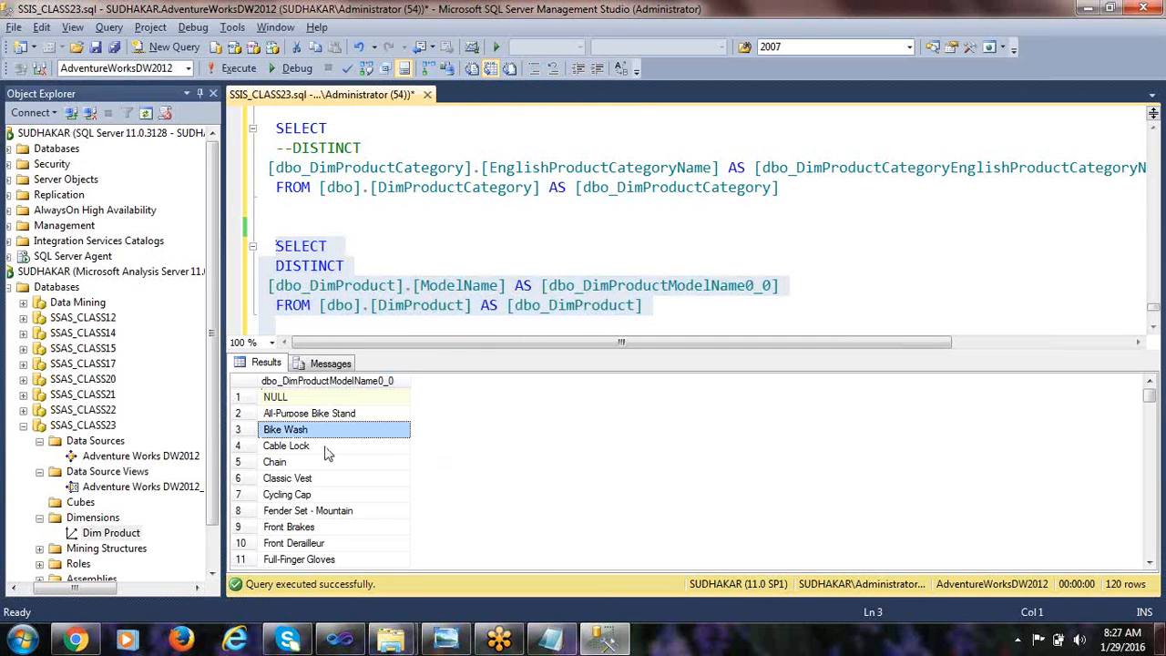
- Comment out the DISTINCT keyword in the ModelName query with --
left_click(278, 266)
type("--")
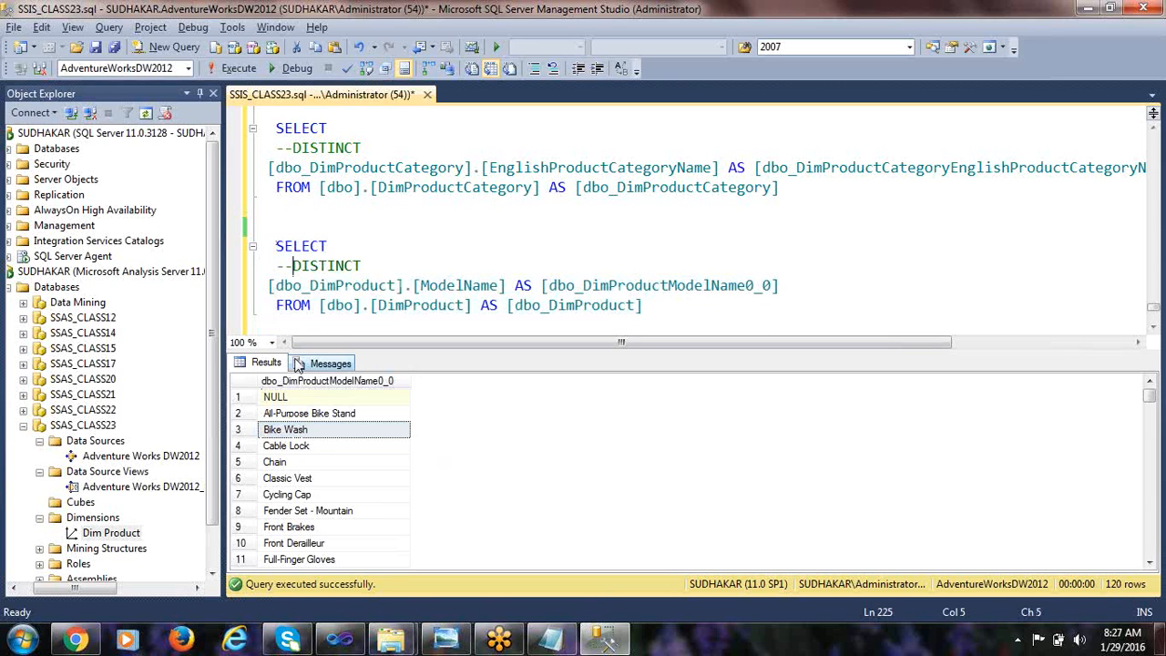
- Execute only the ModelName query without DISTINCT and look through its result rows down to the end
left_click_drag(646, 306, 169, 256)
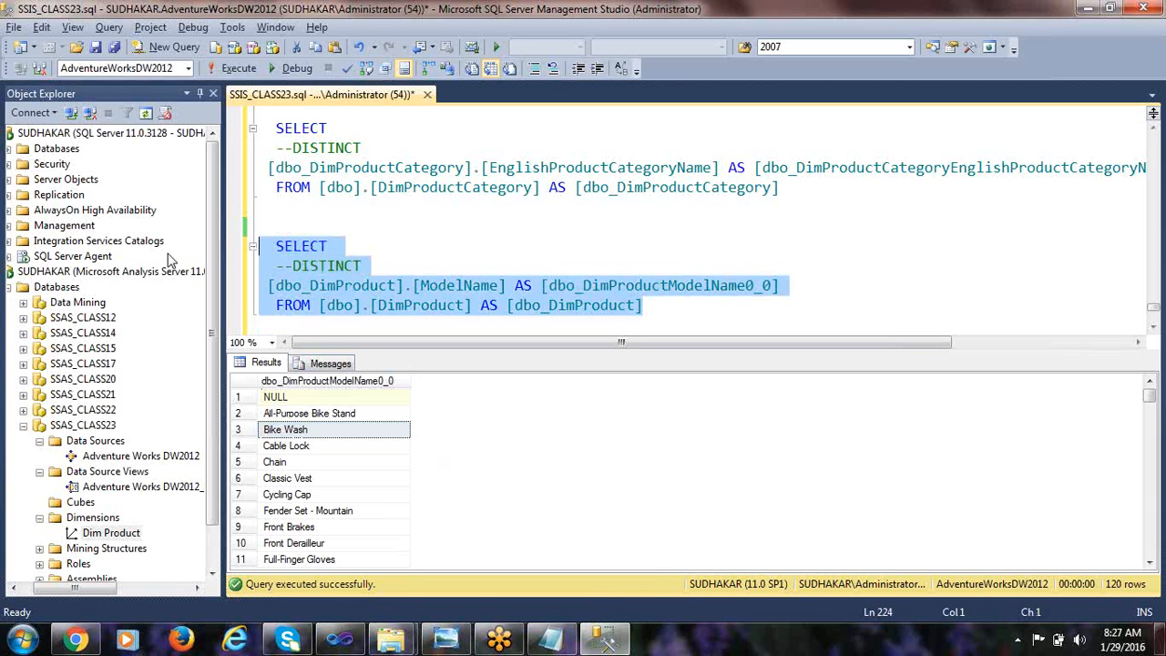
key("F5")
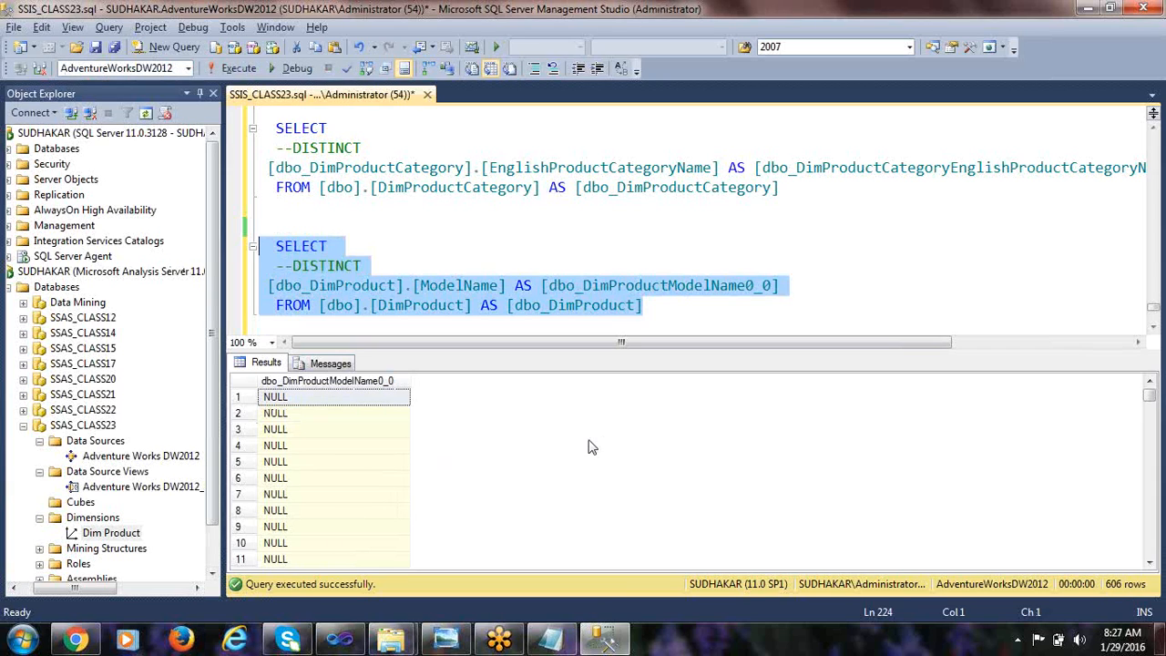
left_click(350, 433)
scroll(355, 456, "down", 20)
scroll(346, 458, "down", 20)
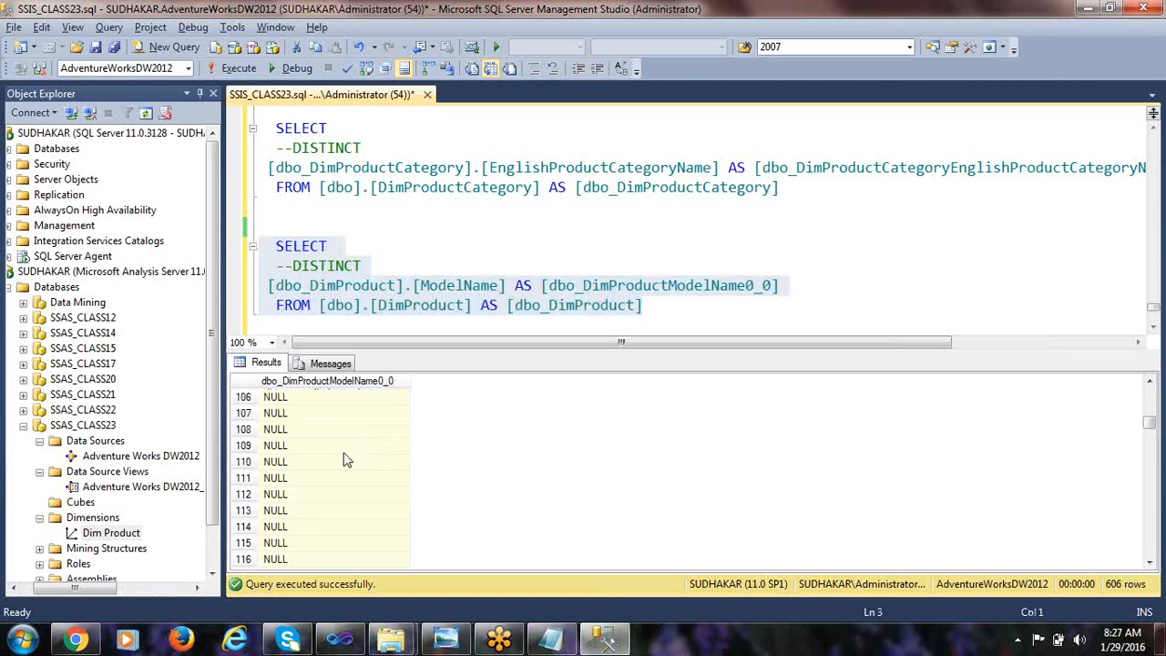
key("ctrl+End")
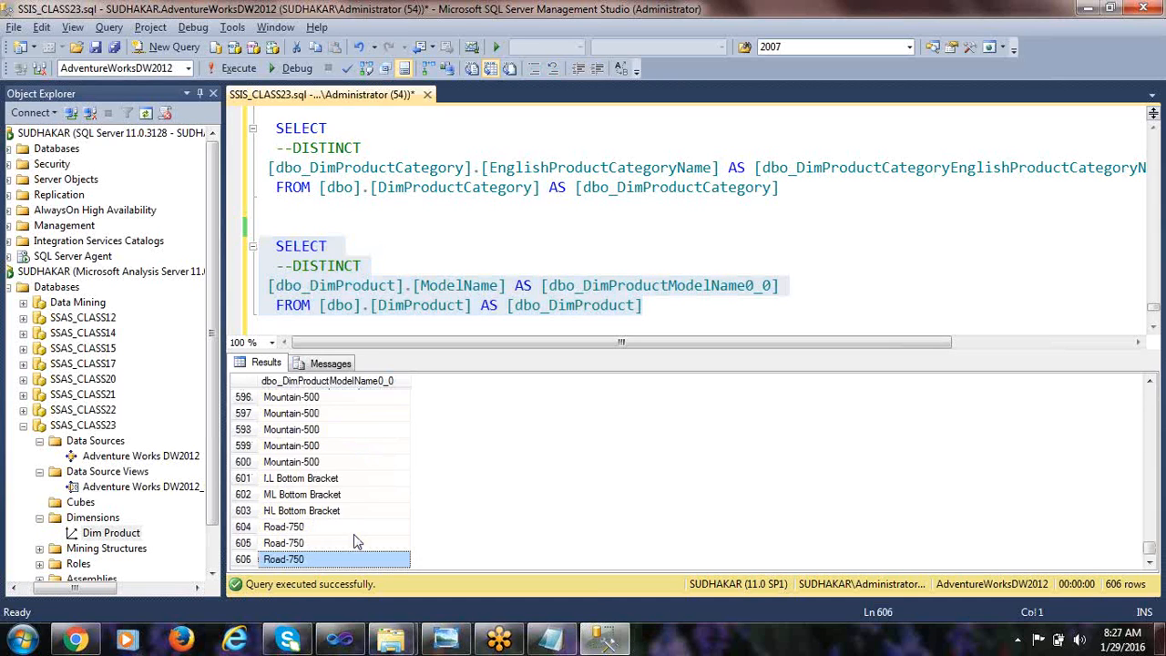
key("Up")
key("Up")
scroll(364, 510, "up", 1)
scroll(337, 457, "up", 5)
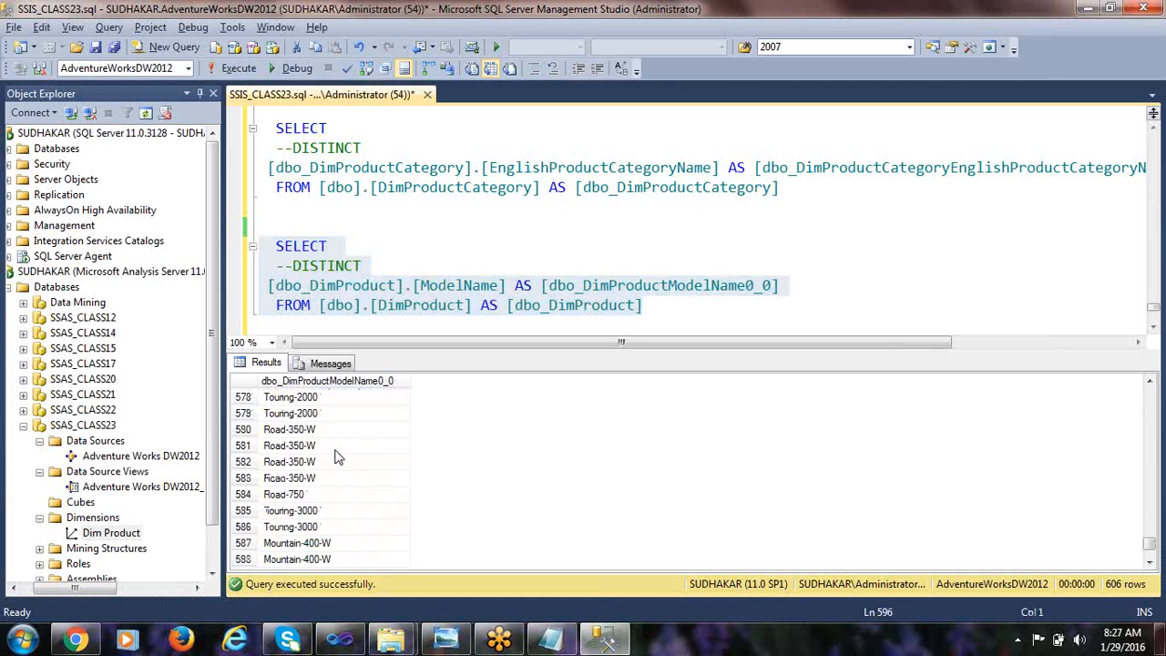
- Switch to the Process Progress window in Visual Studio and close it together with the Process Database dialog for SSAS_CLASS23
key("alt+Tab")
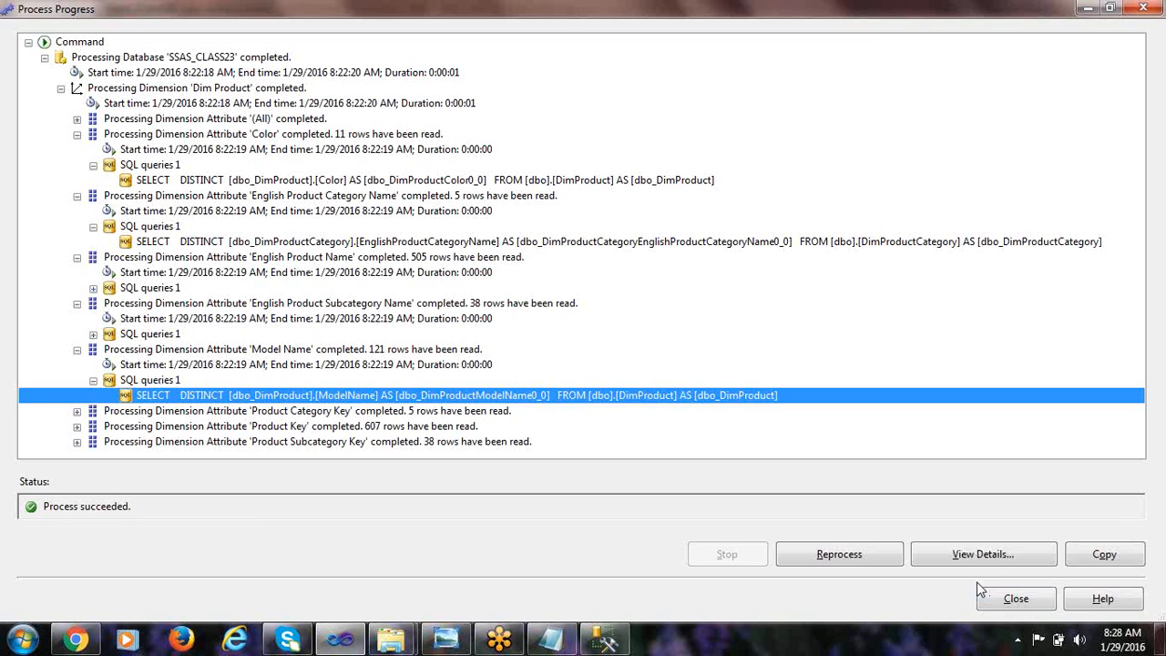
left_click(1020, 599)
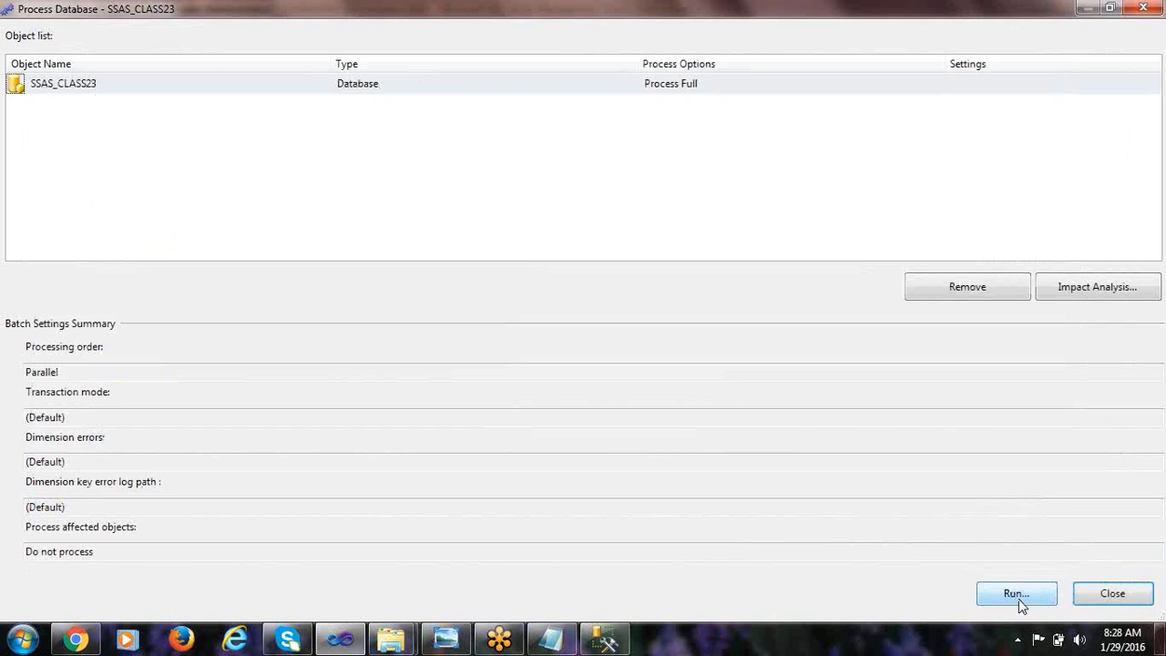
left_click(1110, 594)
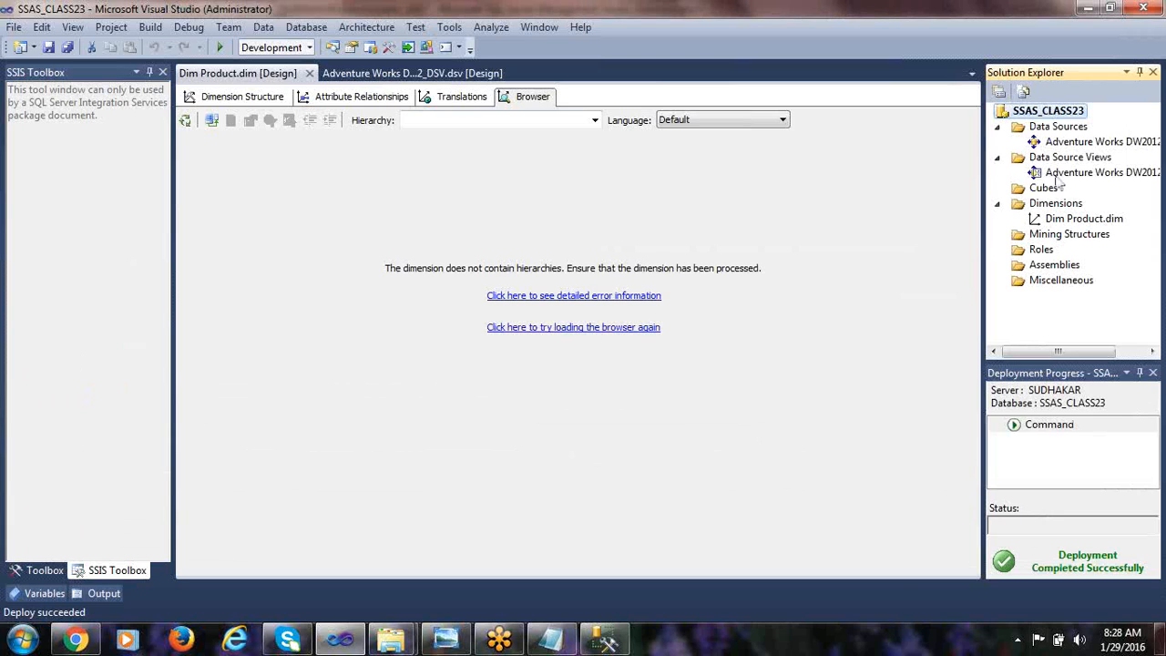
- Reconnect the Dim Product dimension browser and choose the Color hierarchy
right_click(1044, 113)
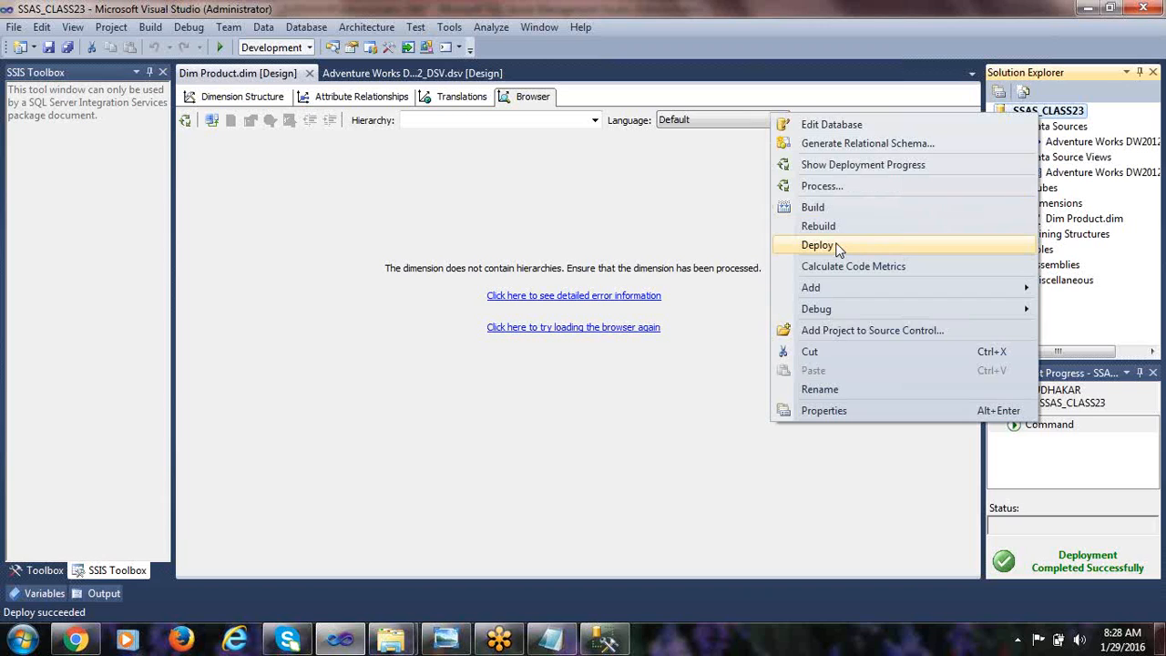
left_click(653, 193)
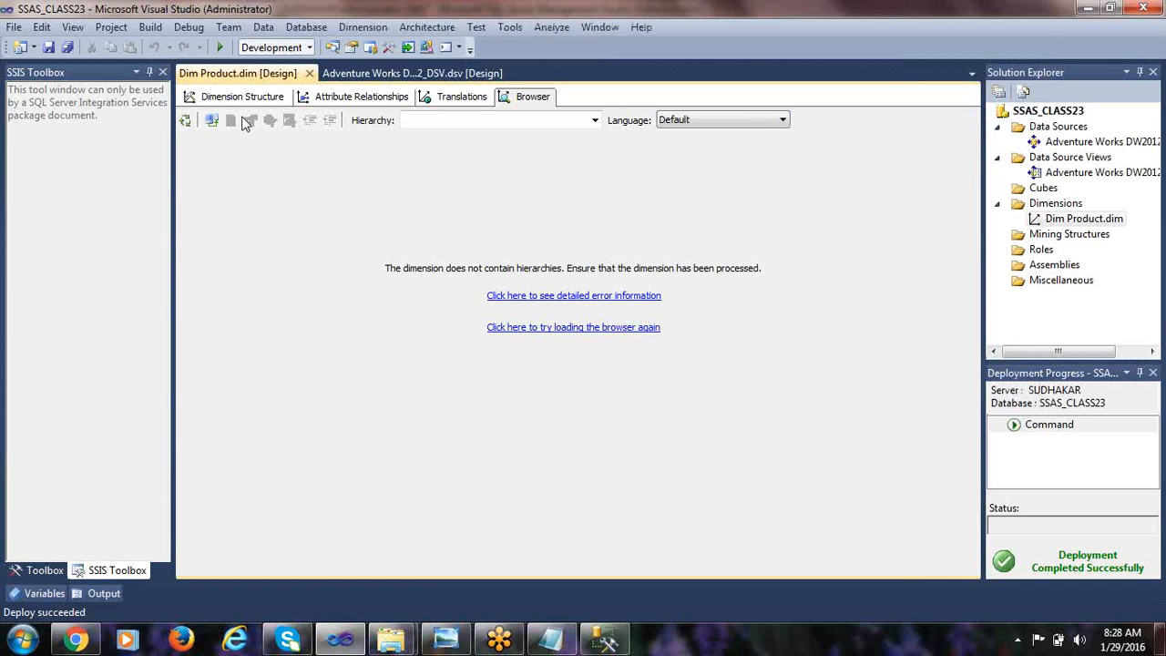
left_click(210, 122)
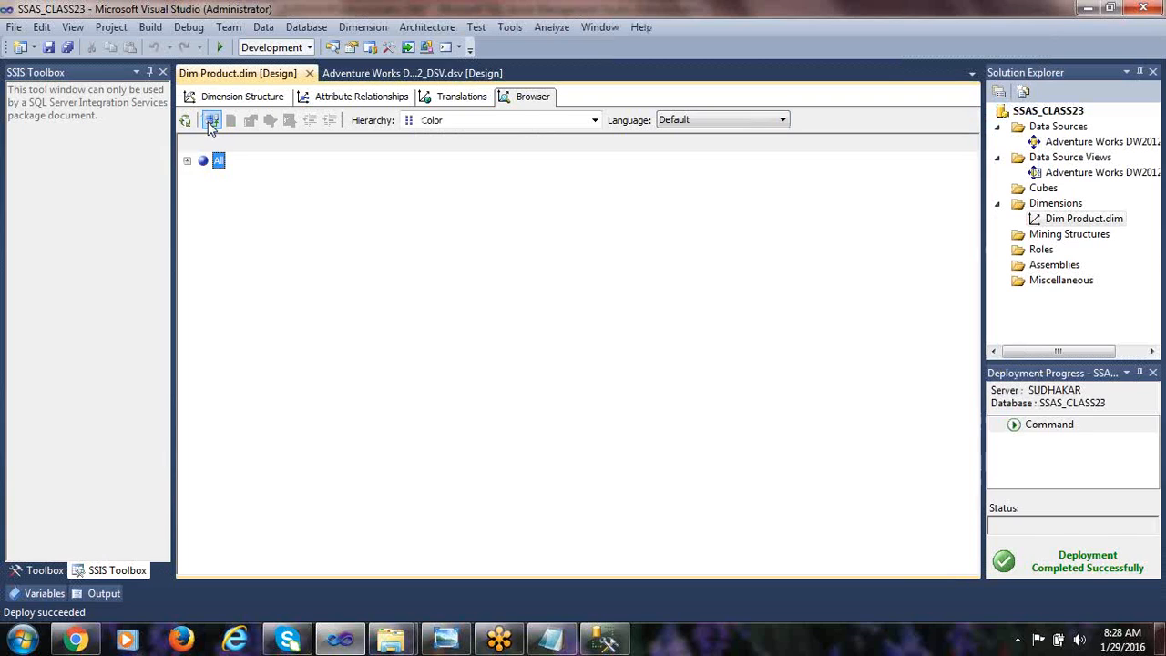
left_click(462, 122)
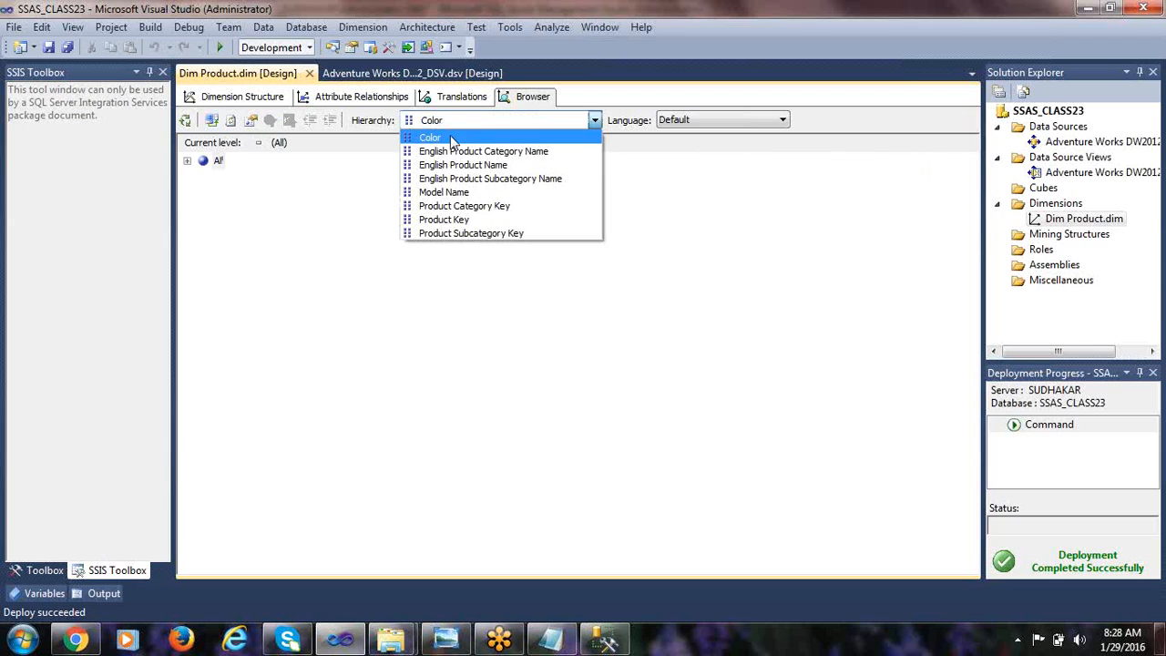
left_click(454, 137)
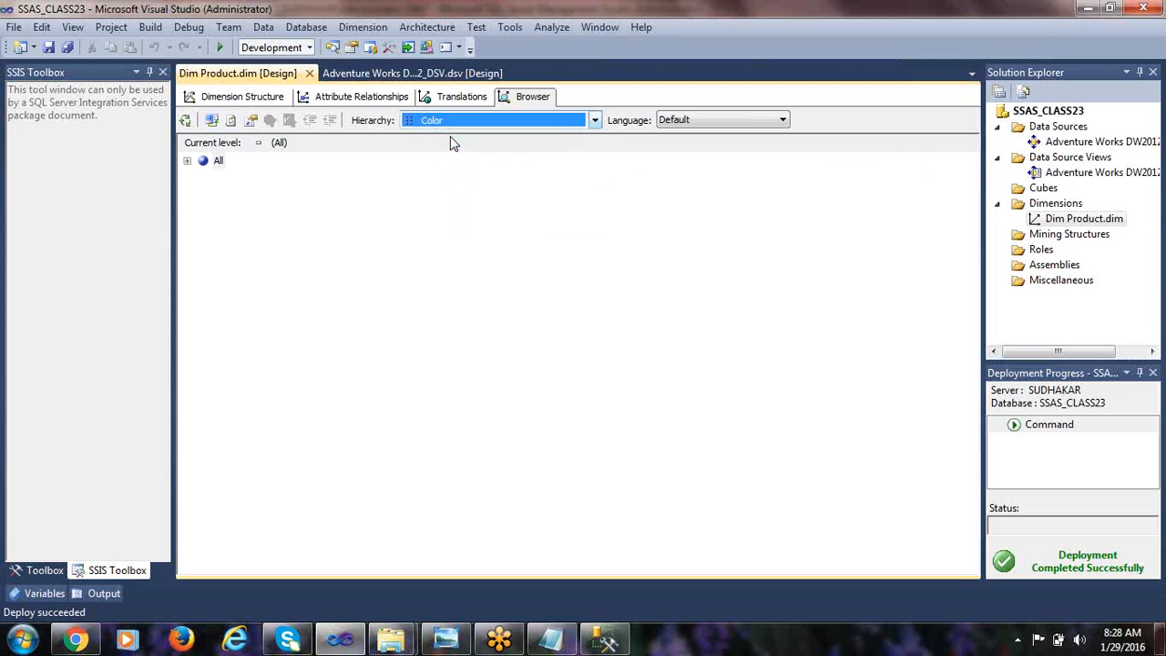
- Expand the All member of the Color hierarchy, compare its level with that of Black, and collapse it again
left_click(219, 162)
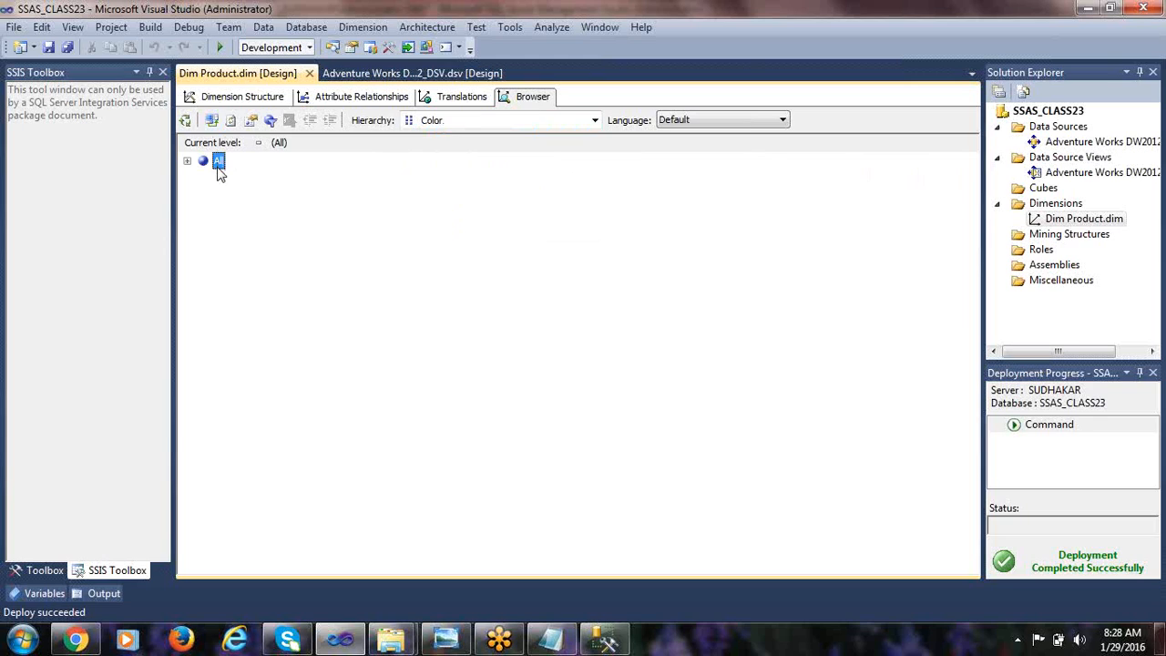
left_click(187, 161)
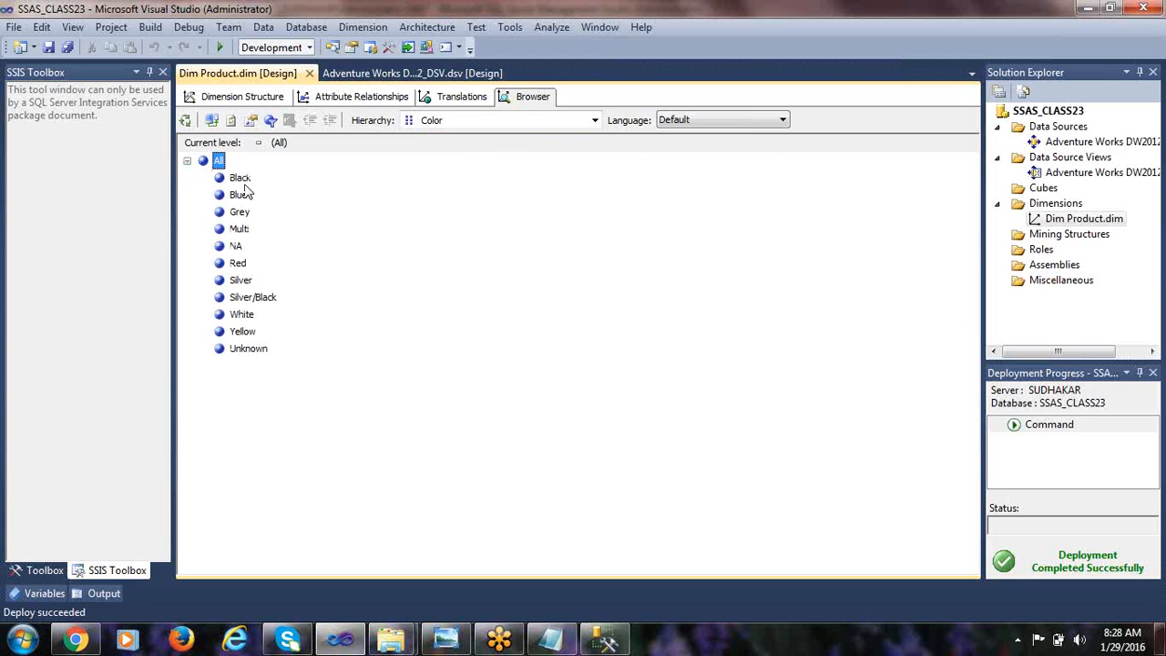
left_click(235, 181)
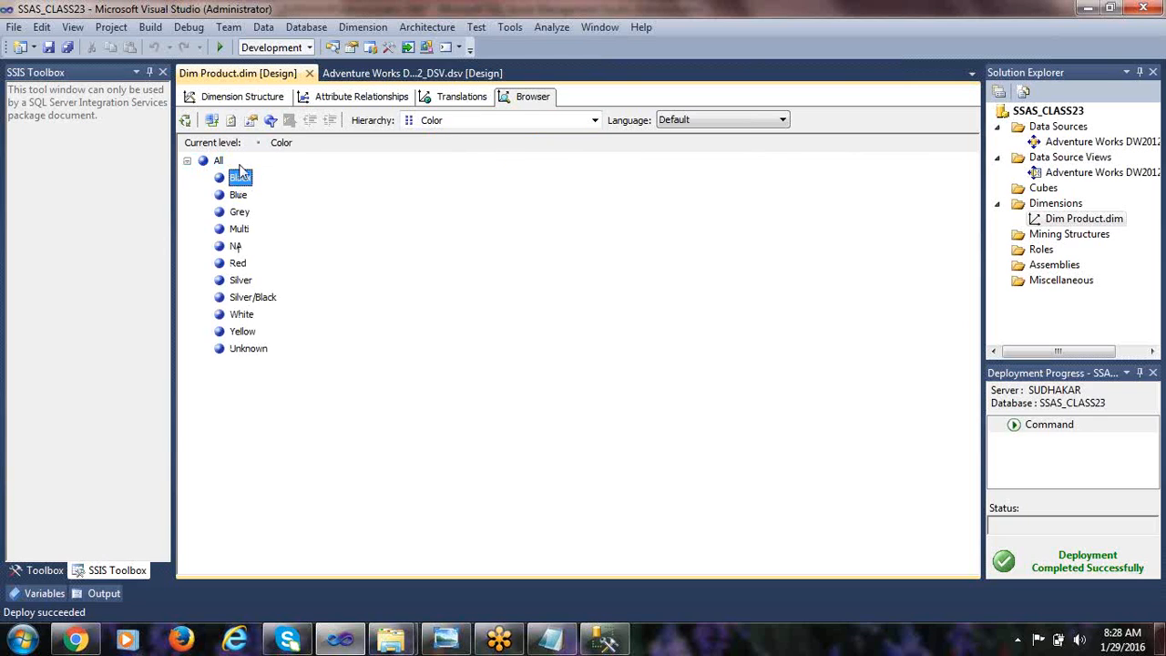
left_click(218, 162)
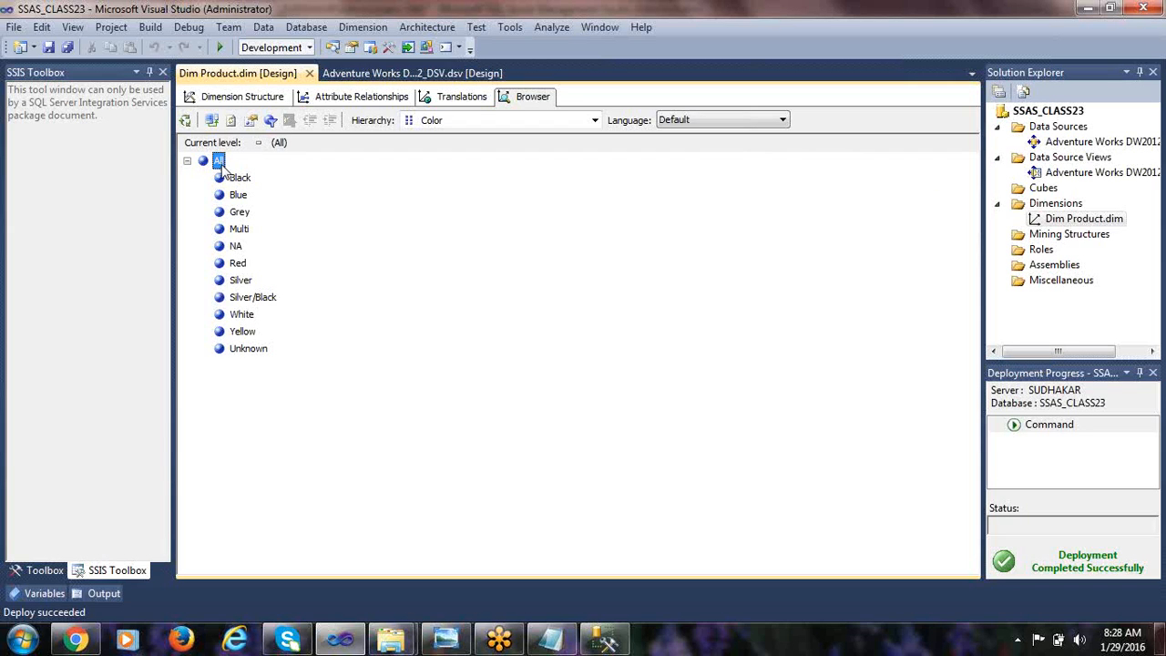
left_click(187, 162)
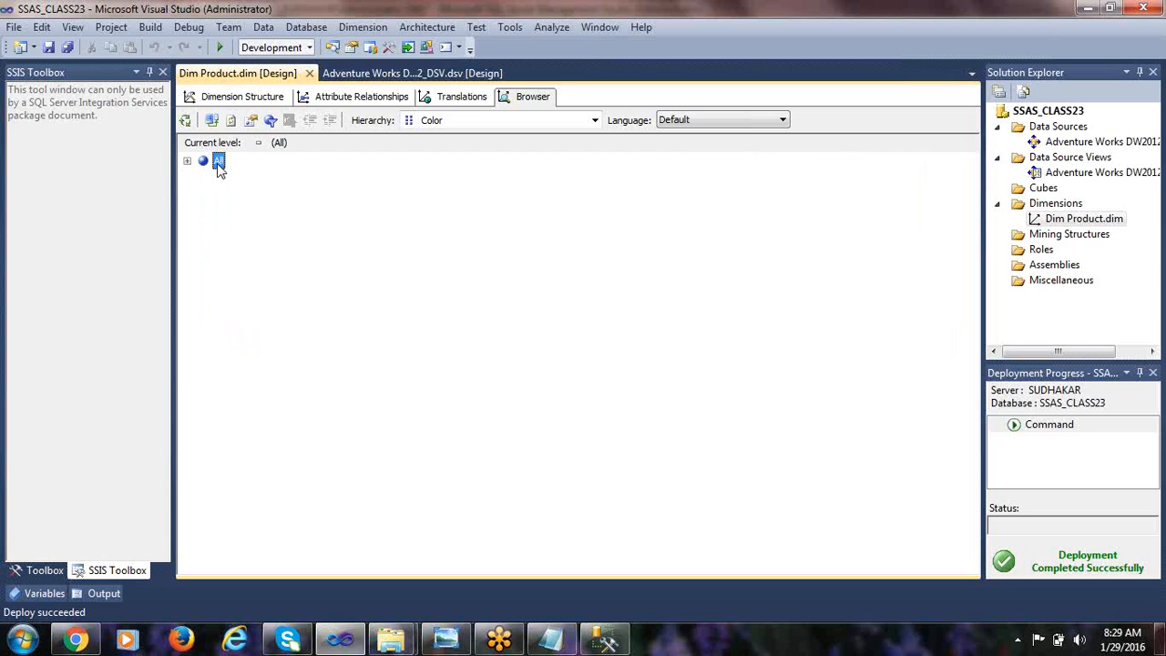
- Expand All in the Color hierarchy again and examine the individual color members, including Unknown
left_click(188, 161)
left_click(239, 179)
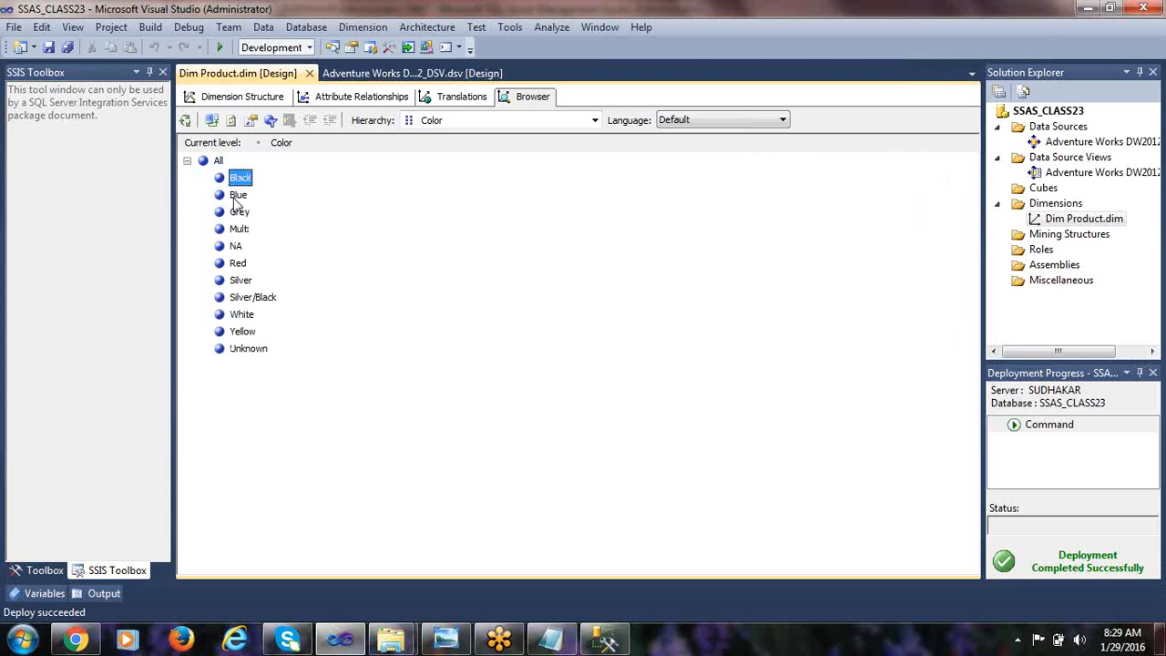
left_click(239, 212)
left_click(240, 280)
left_click(243, 331)
left_click(242, 314)
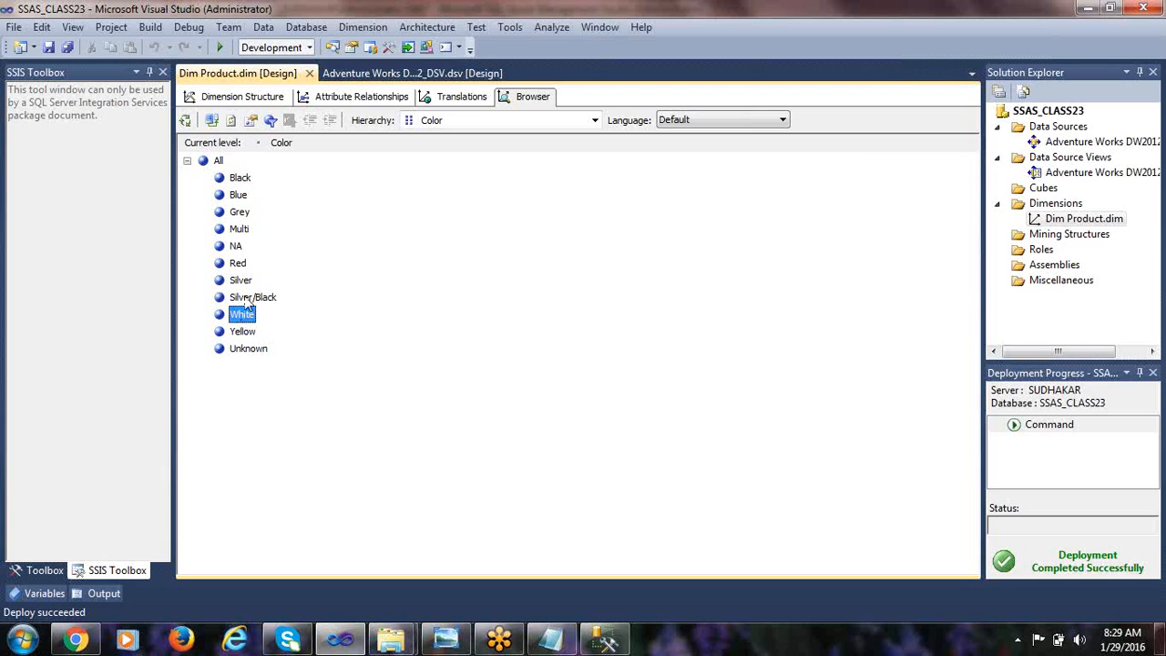
left_click(247, 298)
left_click(238, 246)
left_click(239, 195)
left_click(246, 349)
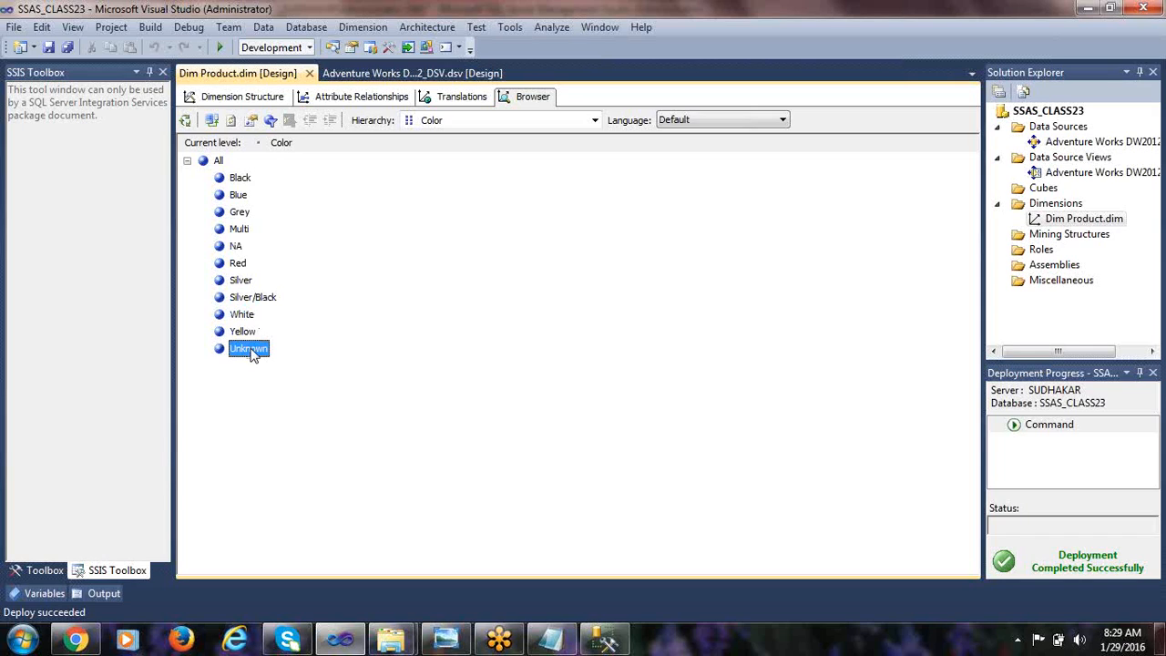
- Compare the leaf color members, such as Black, Silver/Black, Yellow and Unknown, with the All member and collapse All
left_click(239, 179)
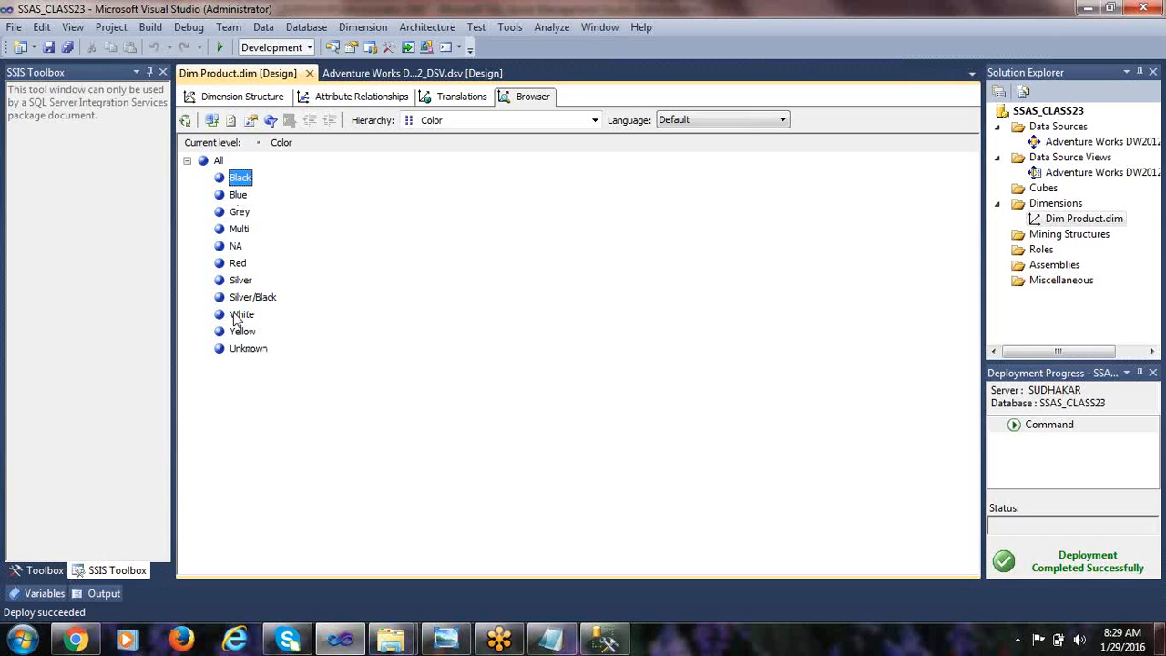
left_click(243, 335)
left_click(247, 314)
left_click(244, 297)
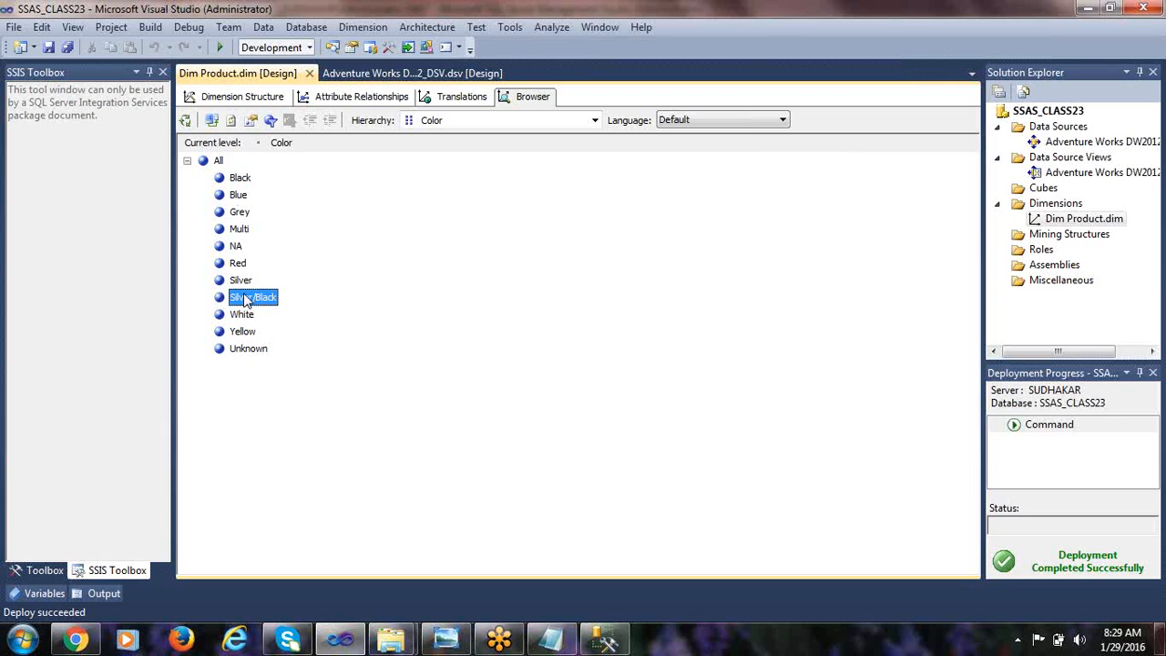
left_click(237, 183)
left_click(248, 349)
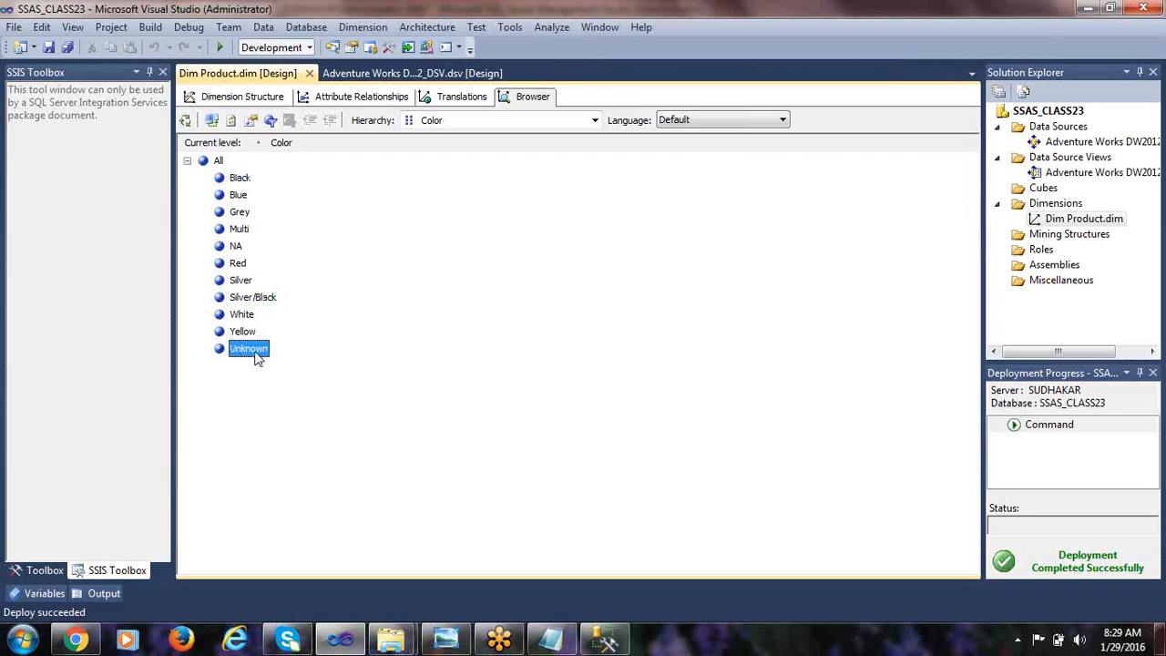
left_click(246, 334)
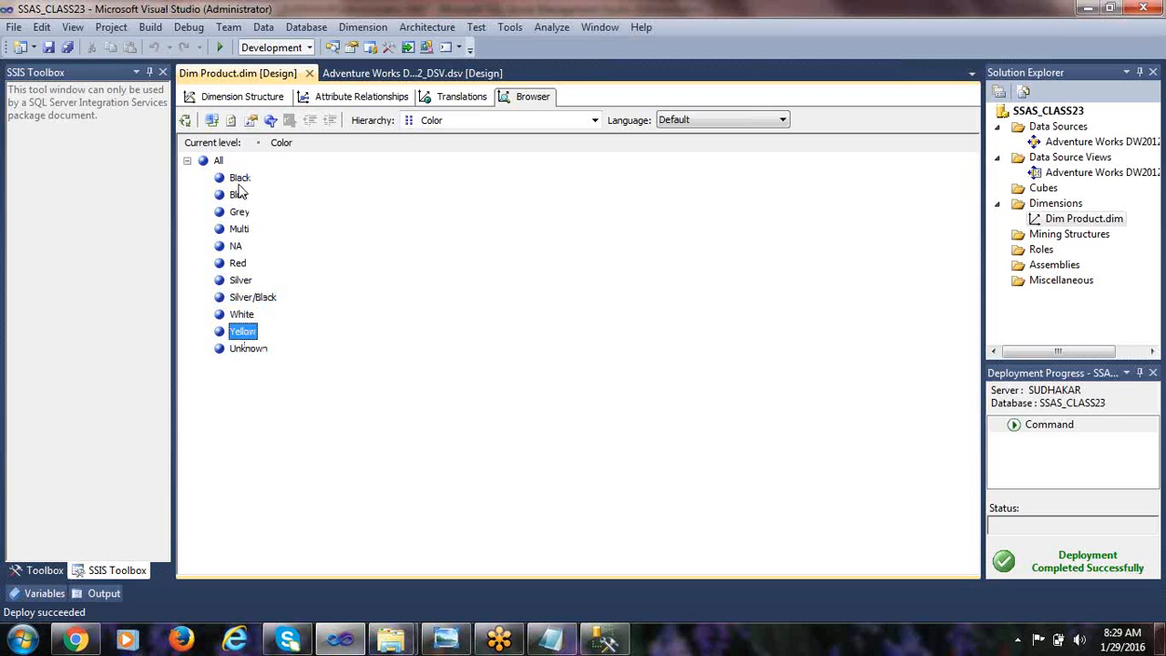
left_click(252, 297)
left_click(243, 332)
left_click(218, 162)
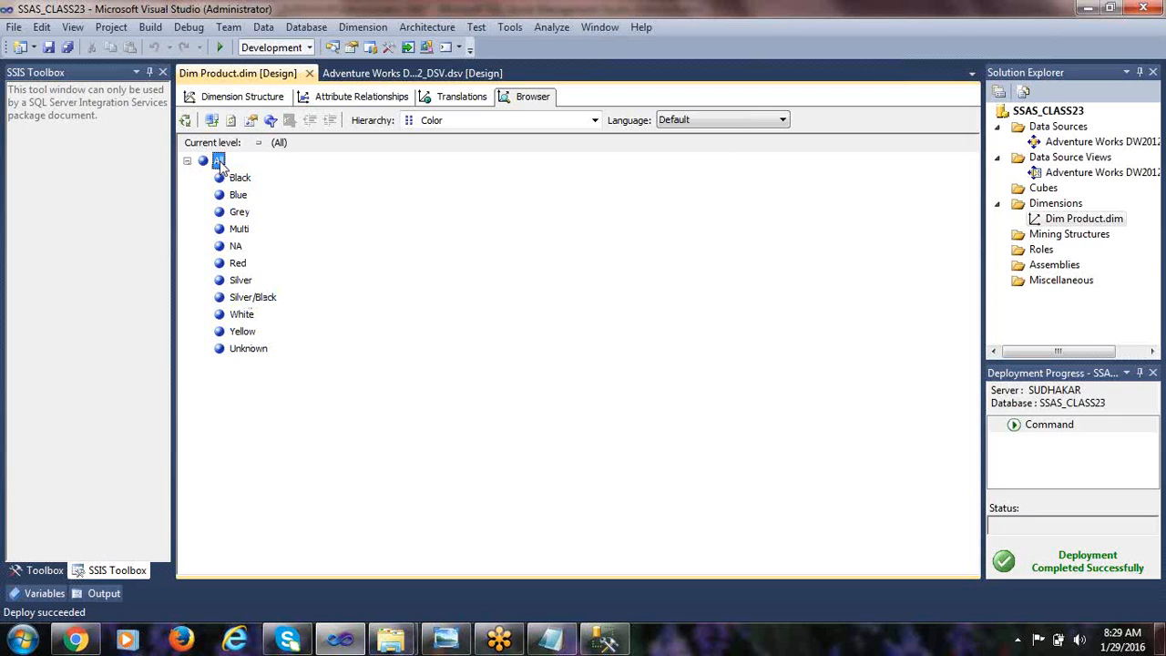
left_click(186, 164)
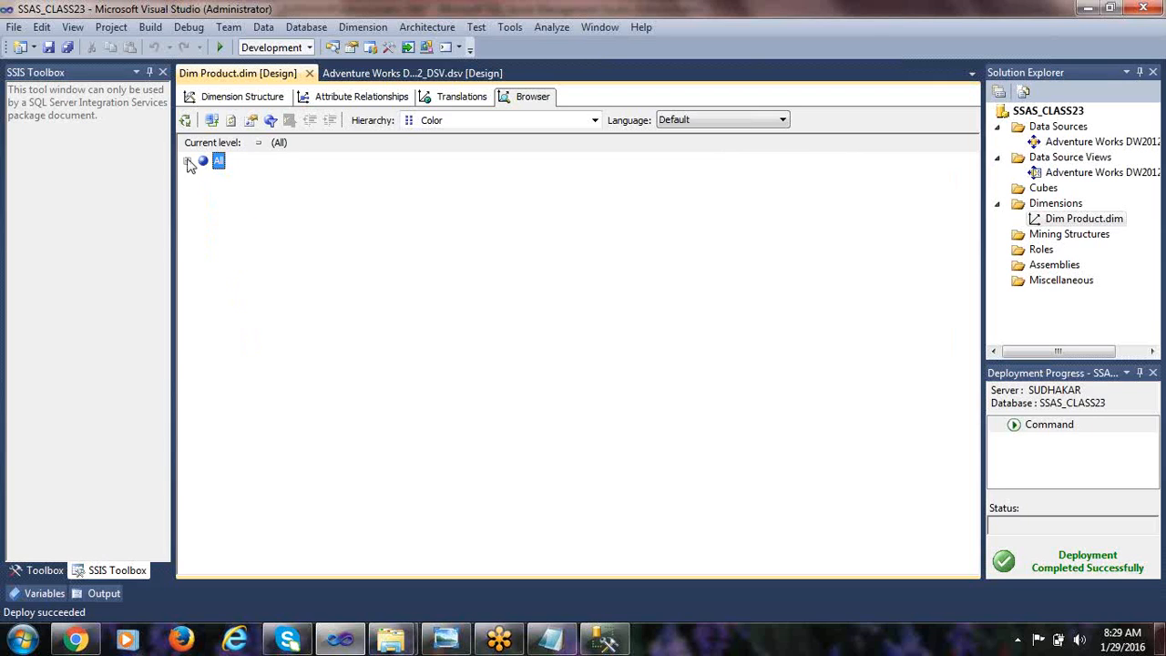
- Browse the English Product Category Name hierarchy, expand All and examine its Components, Clothing and Unknown members
left_click(415, 120)
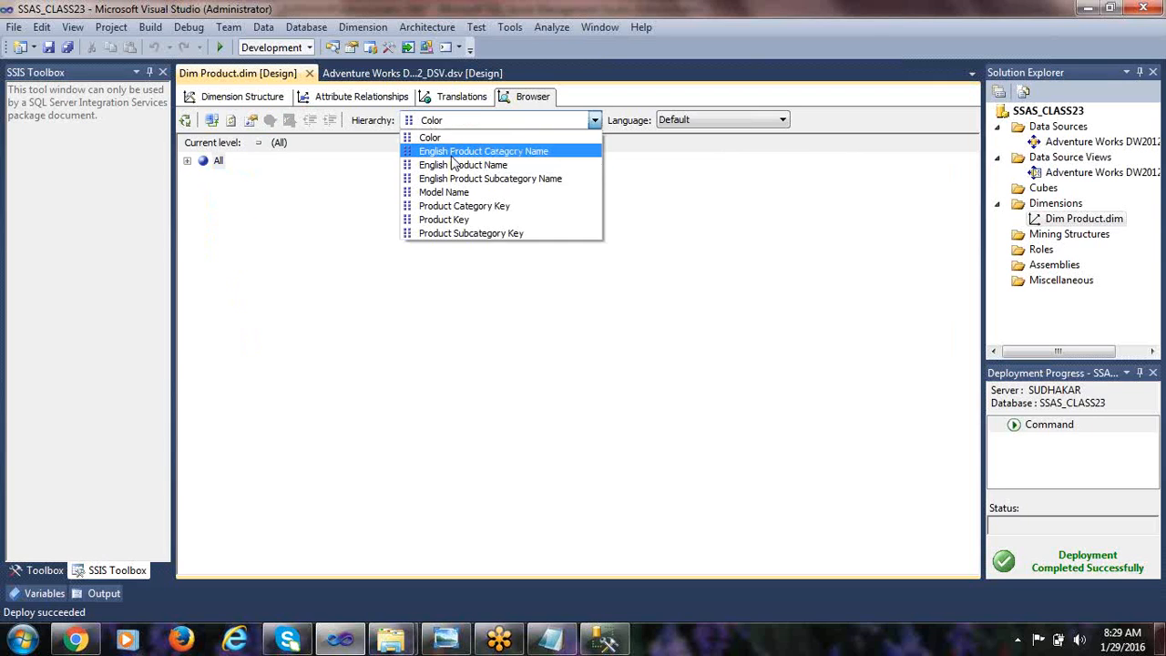
left_click(453, 152)
left_click(187, 160)
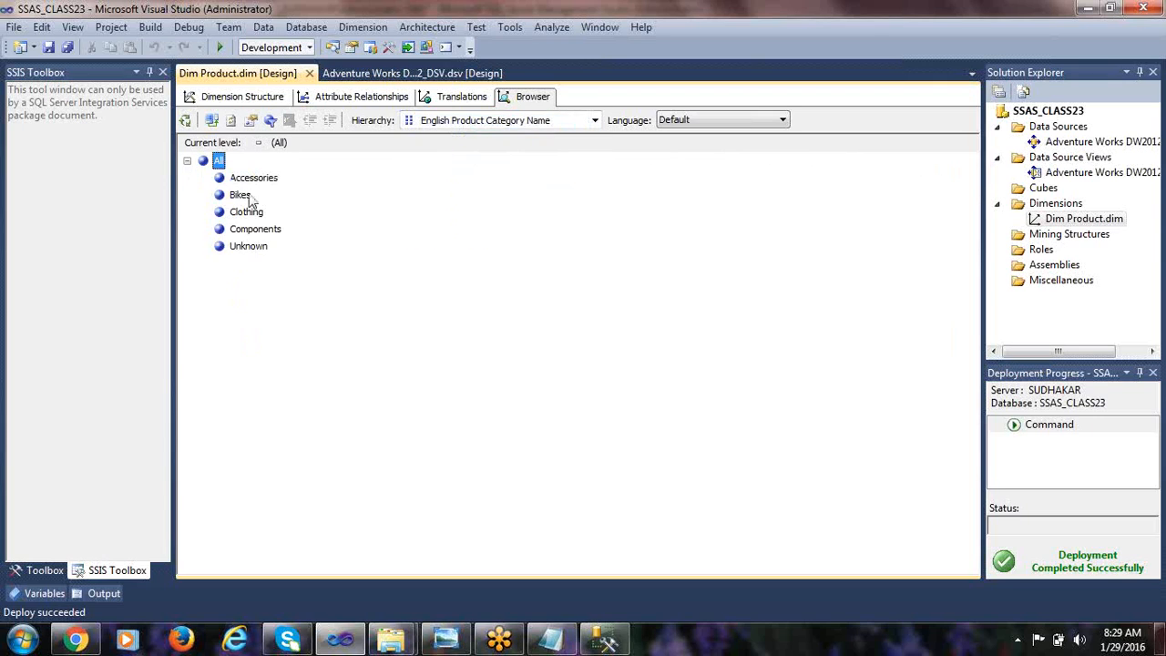
left_click(253, 229)
left_click(249, 212)
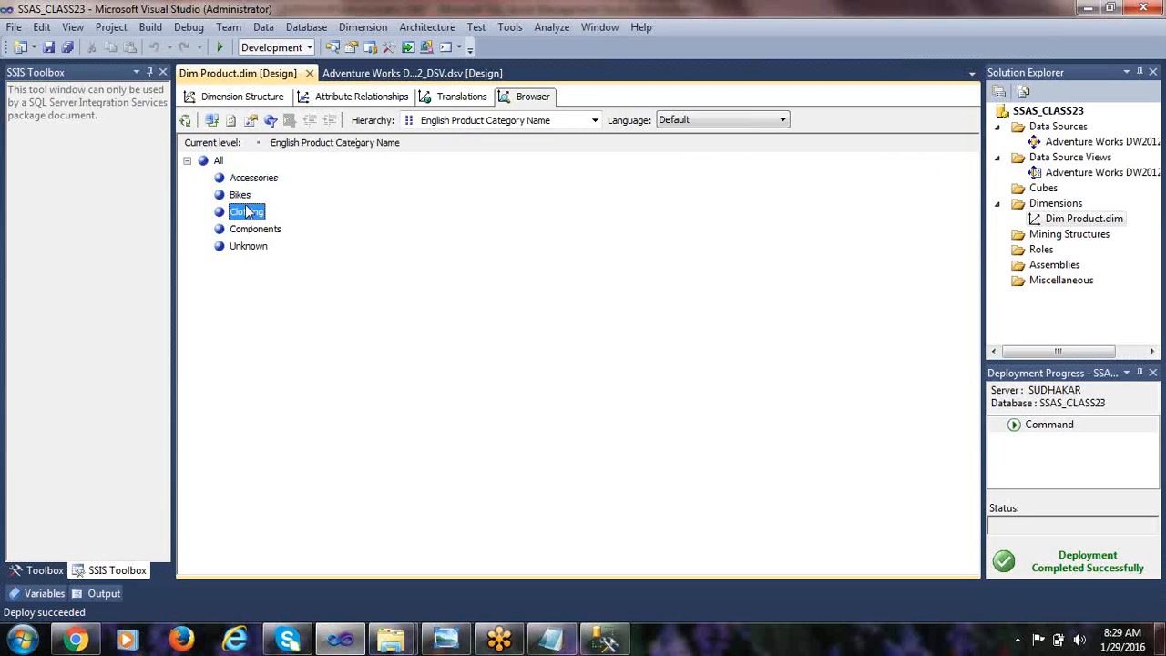
left_click(249, 247)
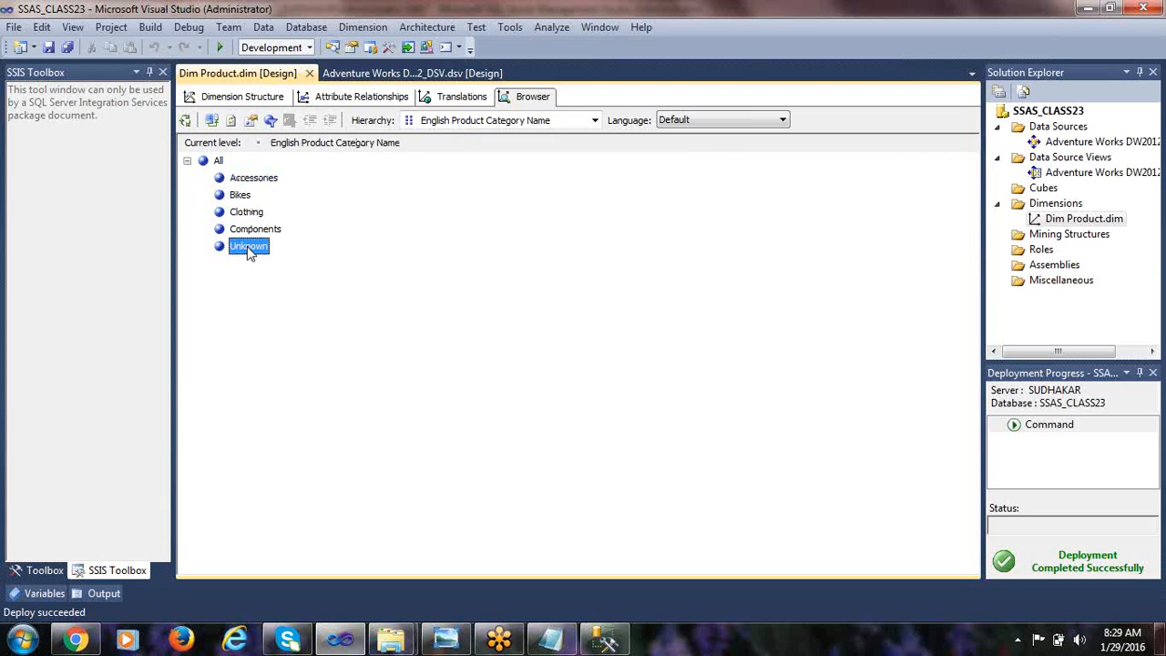
- Browse the English Product Subcategory Name hierarchy, expand All and look through its complete member list
left_click(455, 121)
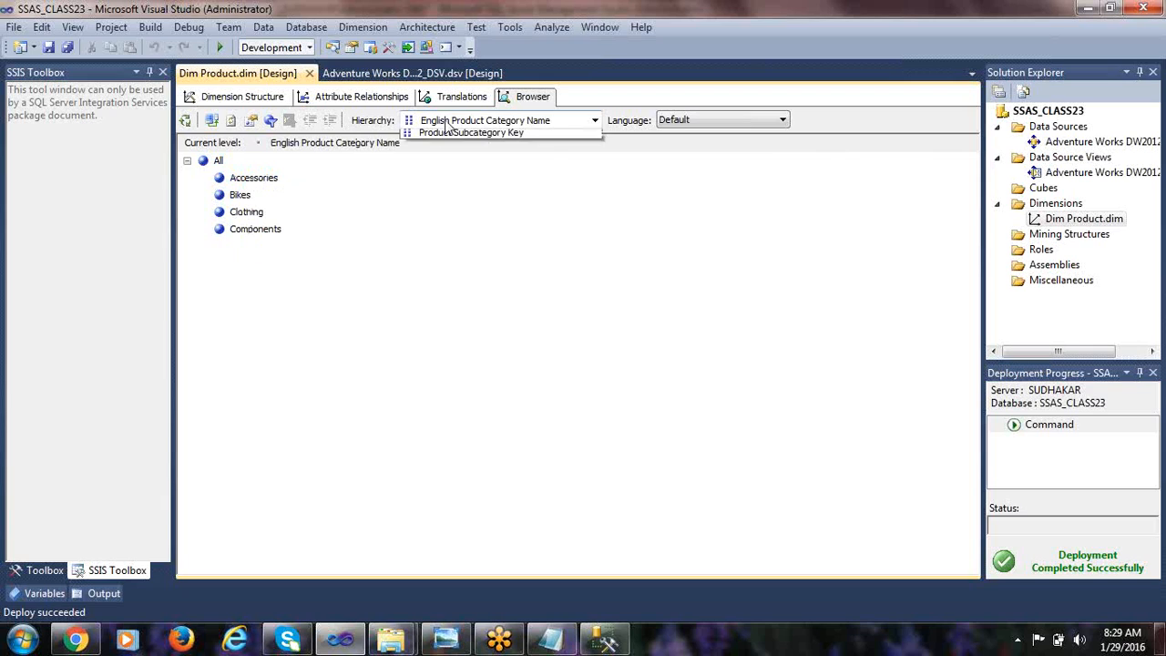
left_click(474, 178)
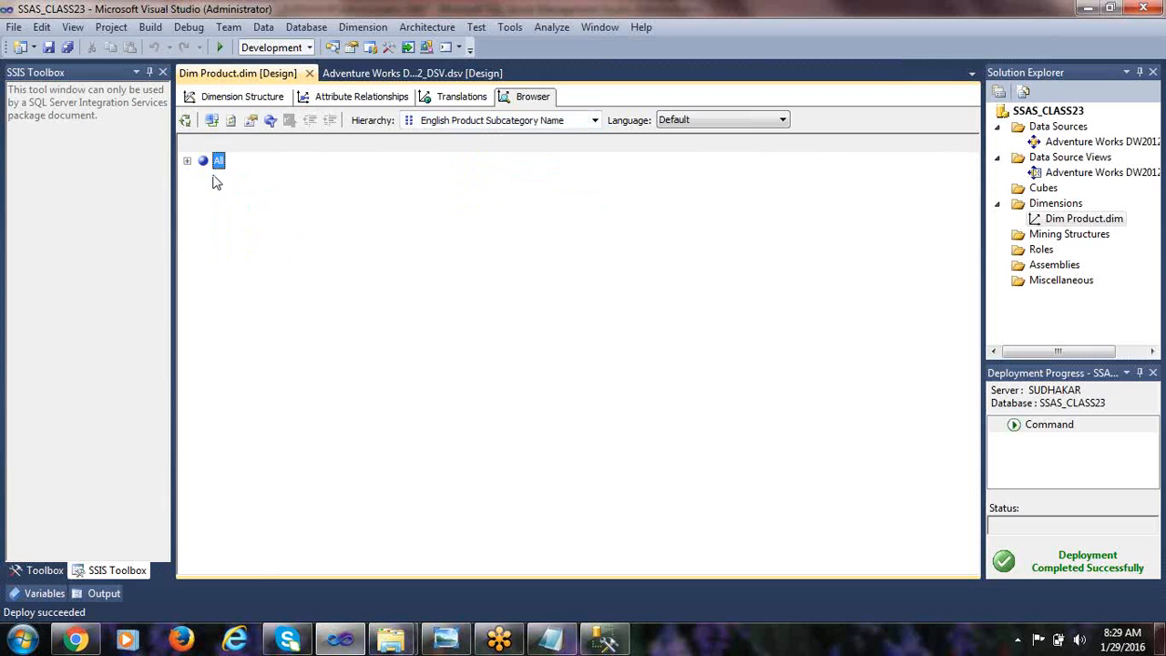
left_click(257, 315)
scroll(260, 346, "down", 5)
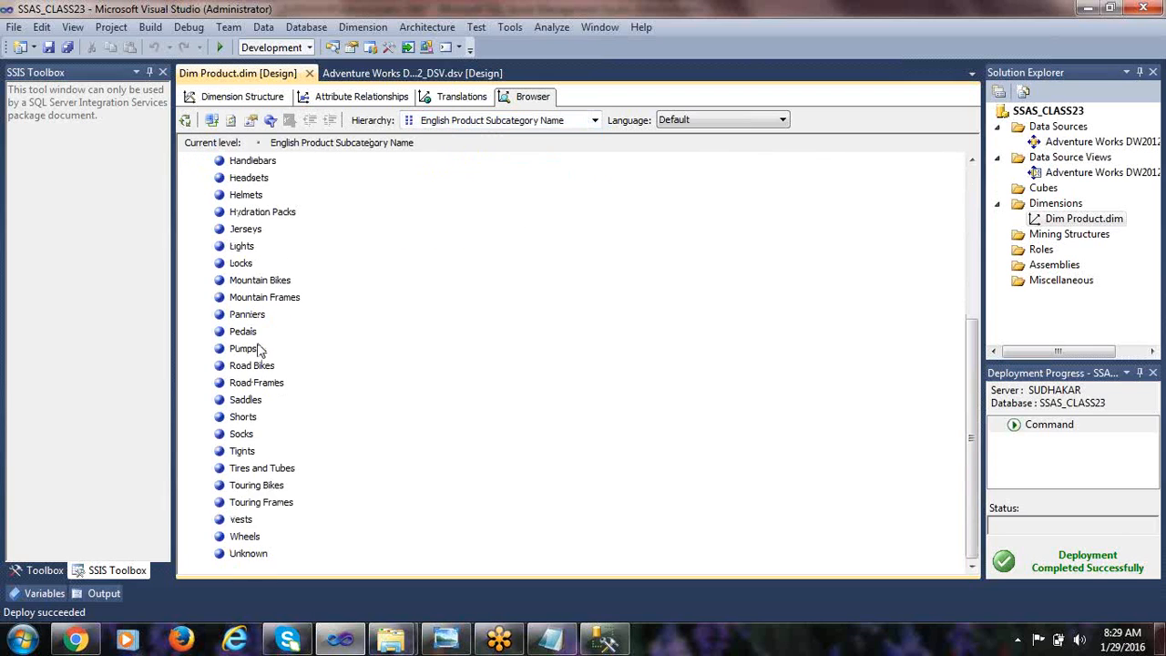
scroll(260, 347, "up", 5)
- Check the list of hierarchies available for browsing, and show the Dim Product attributes in the Dimension Structure view
left_click(504, 125)
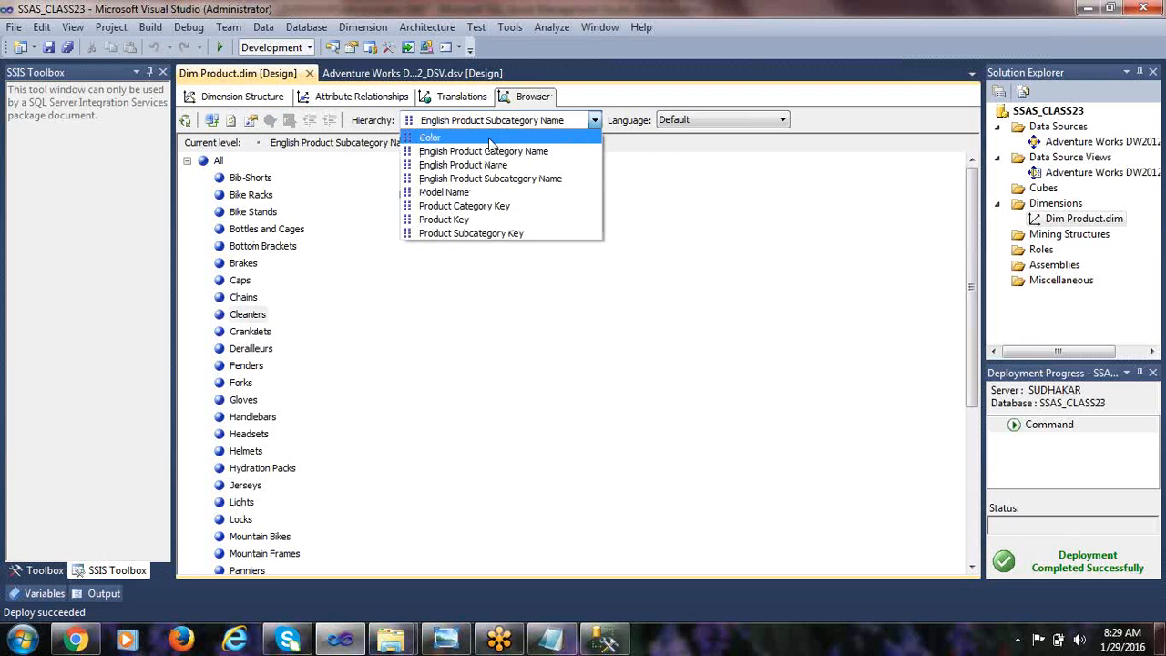
left_click(604, 337)
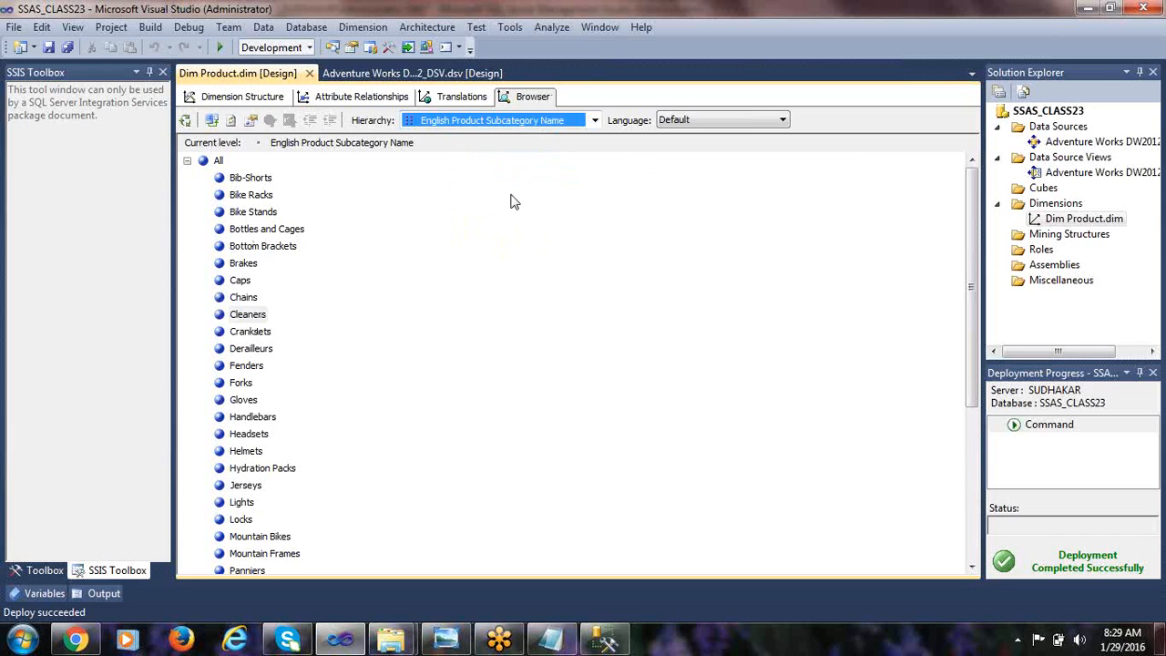
left_click(245, 97)
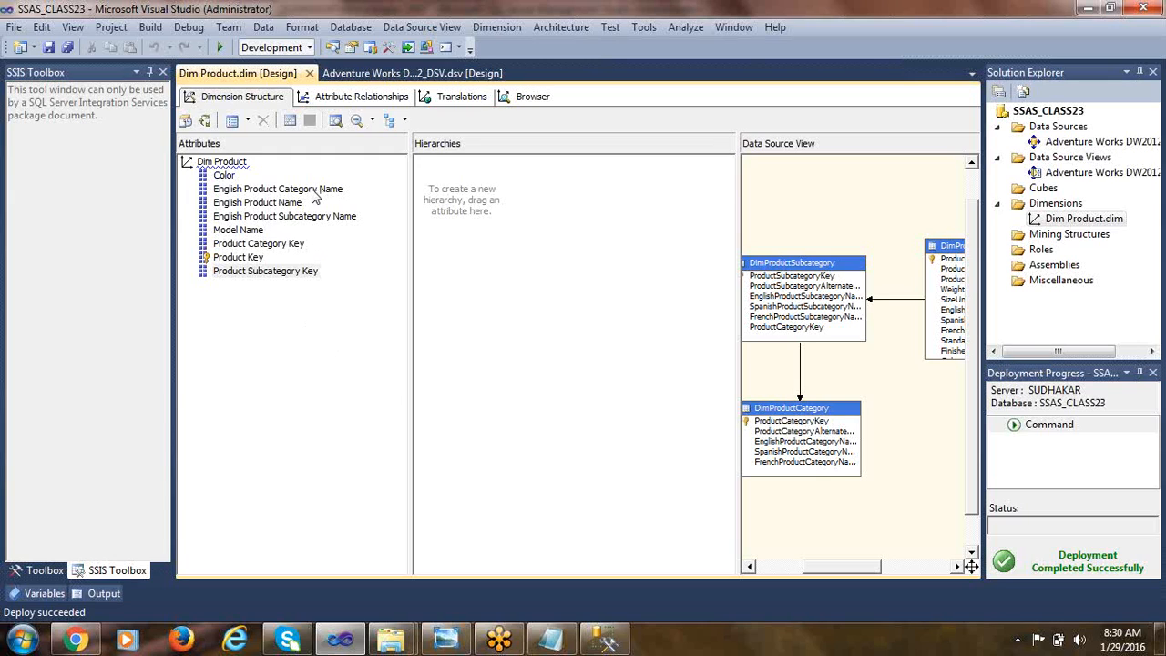
left_click(263, 190)
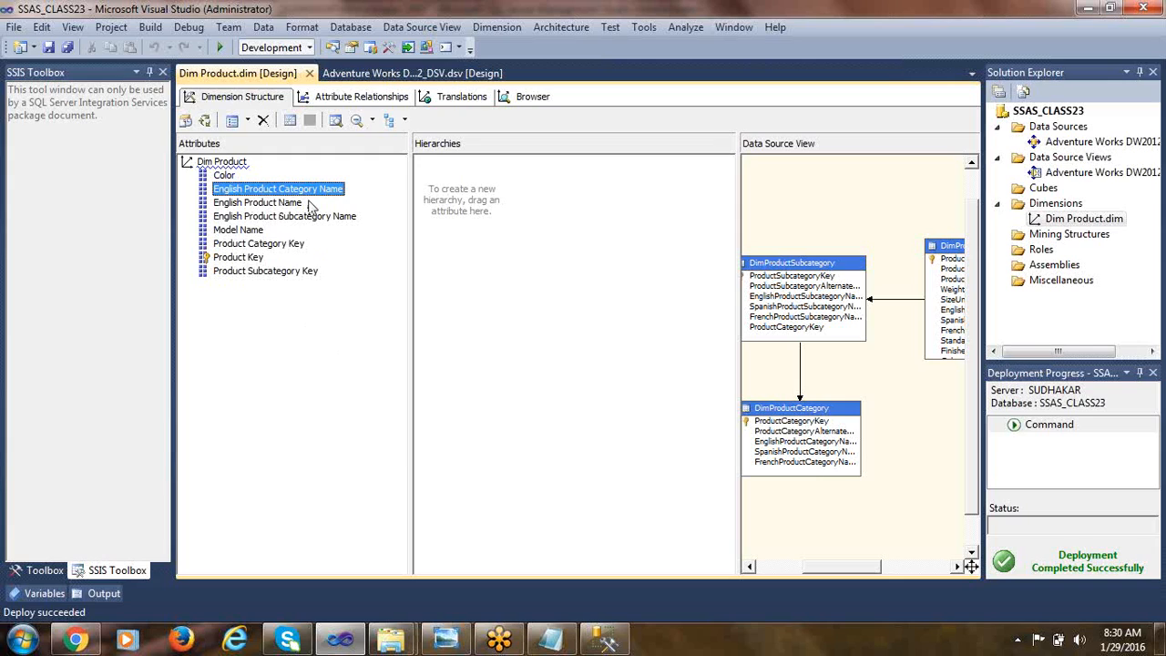
left_click(489, 310)
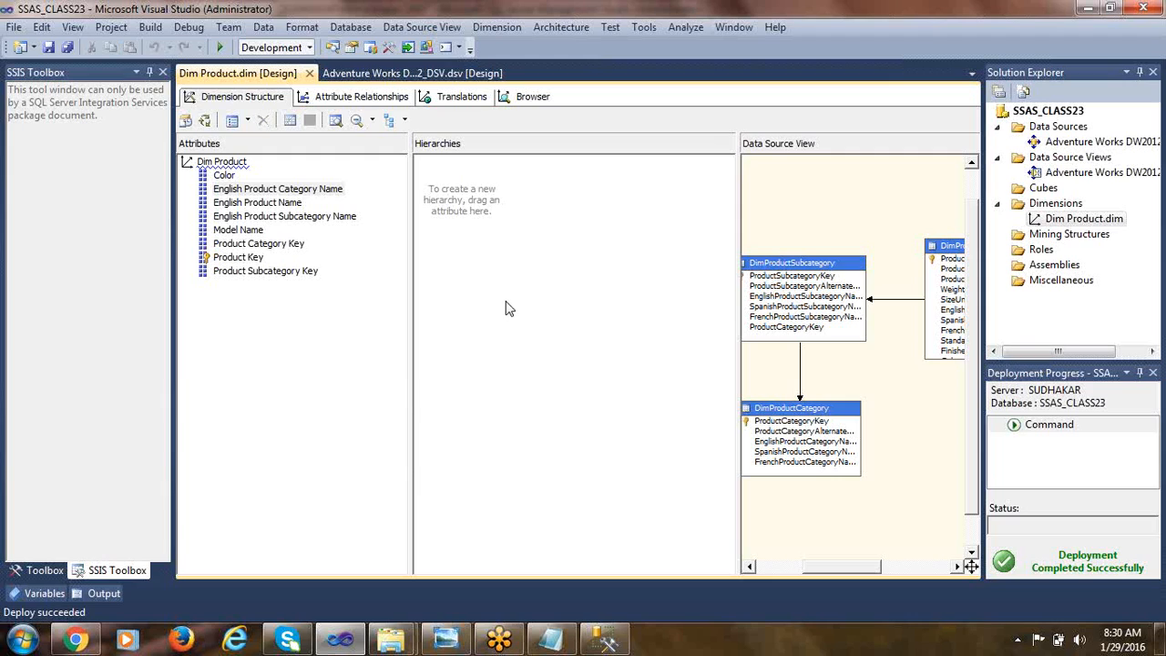
- Match the category, product and subcategory name attributes with their corresponding key attributes in the Dim Product attribute list
left_click(287, 192)
left_click(296, 193)
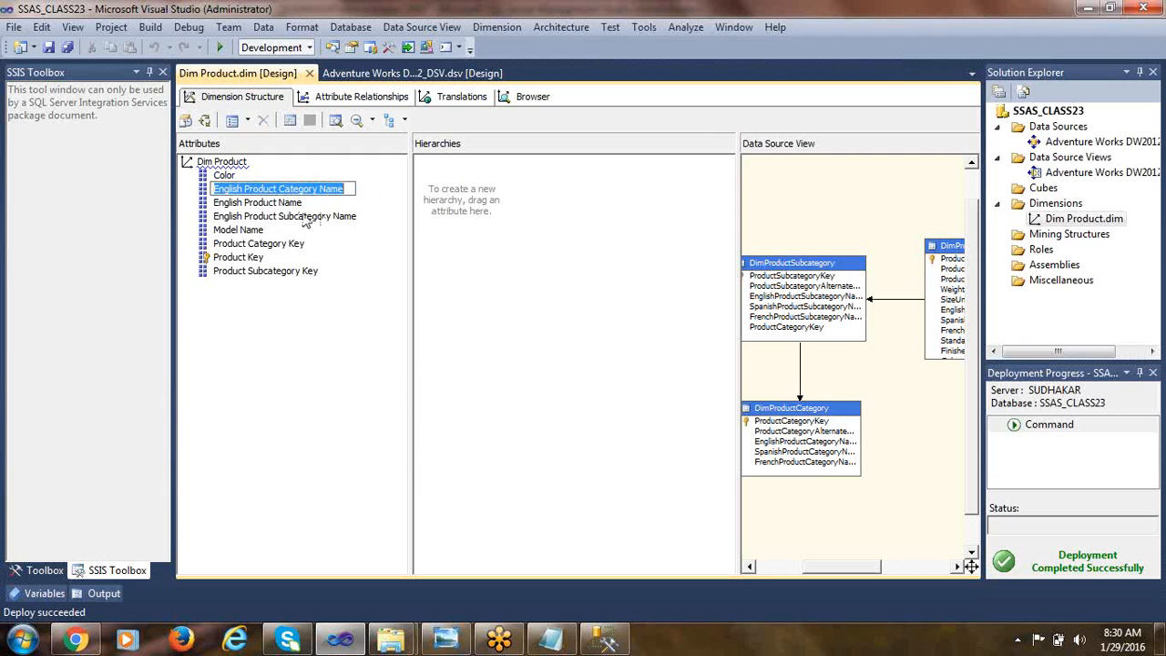
left_click(284, 246)
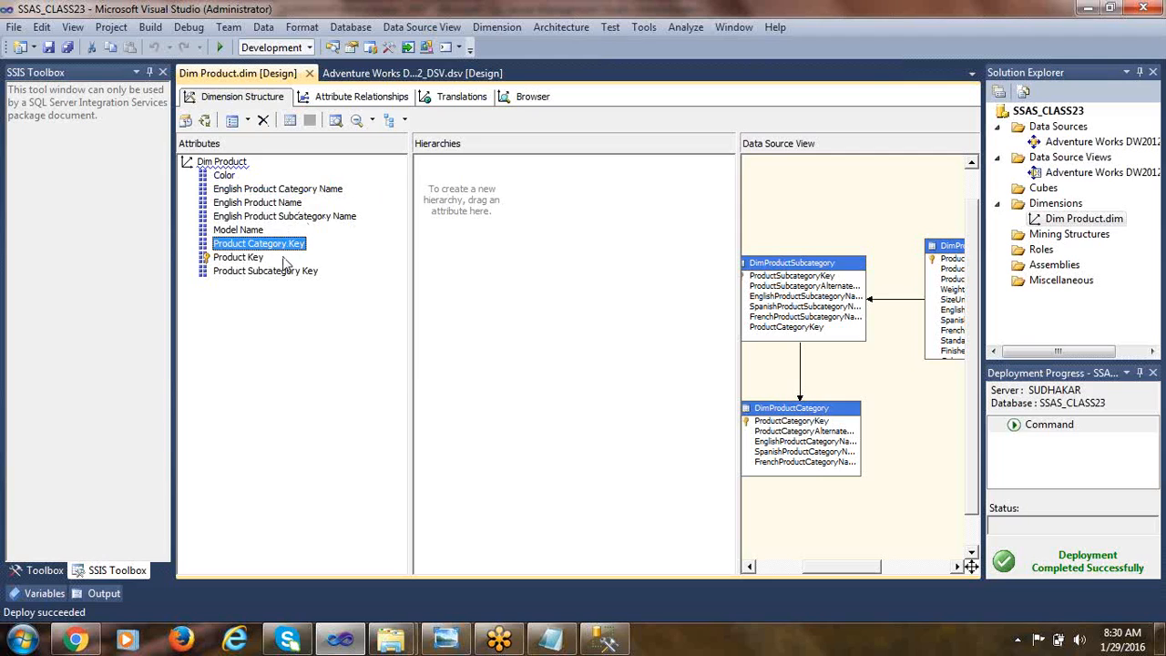
left_click(280, 208)
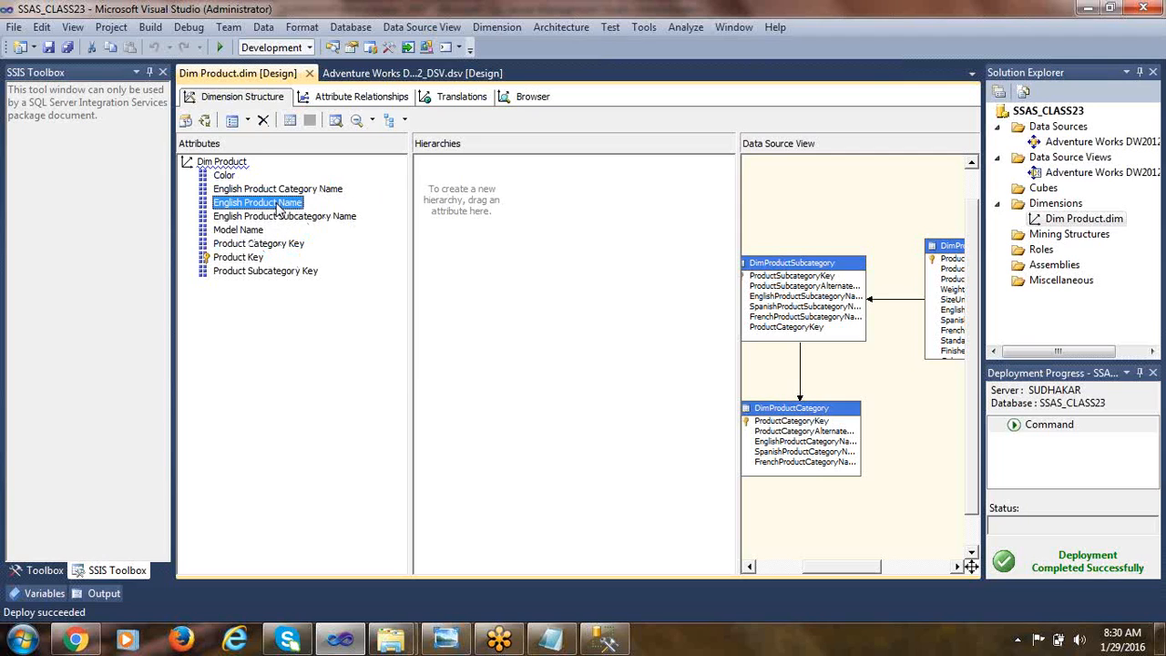
left_click(250, 260)
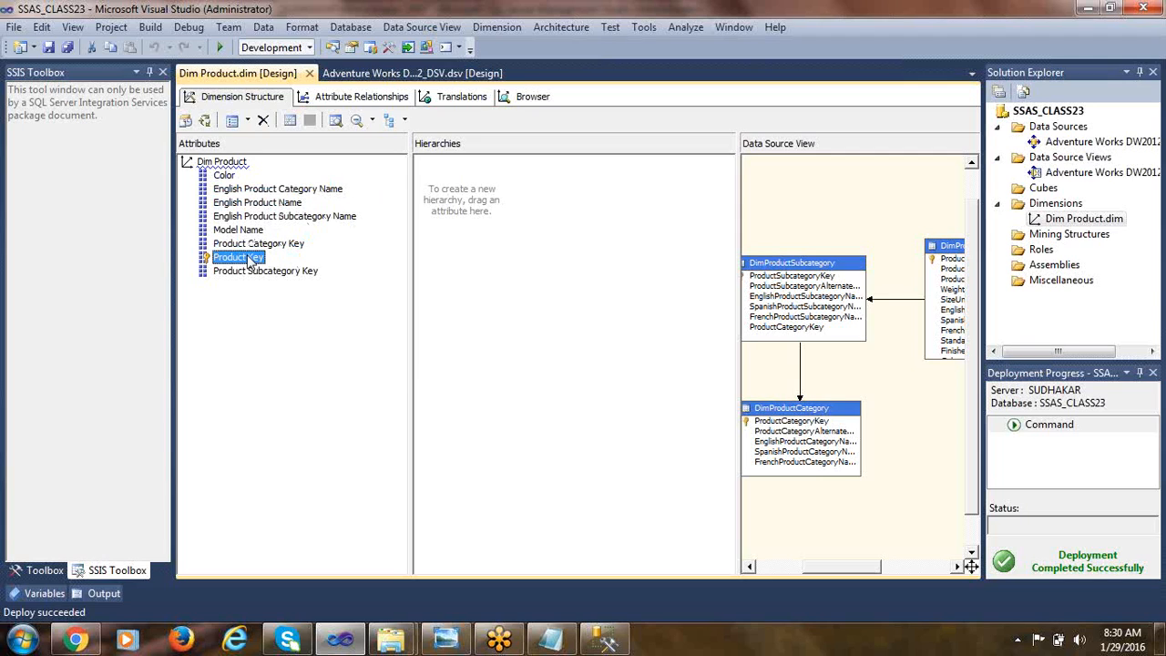
left_click(285, 219)
left_click(291, 271)
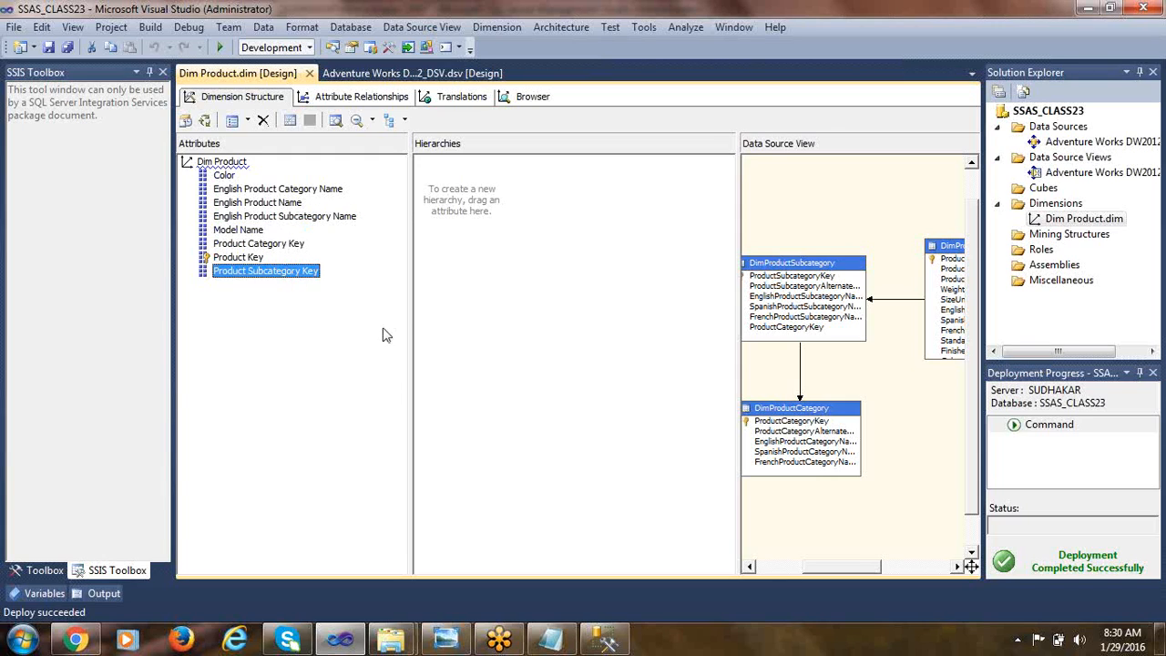
- Compare the Product Category Key attribute with the English Product Category Name attribute in the attribute list
left_click(236, 246)
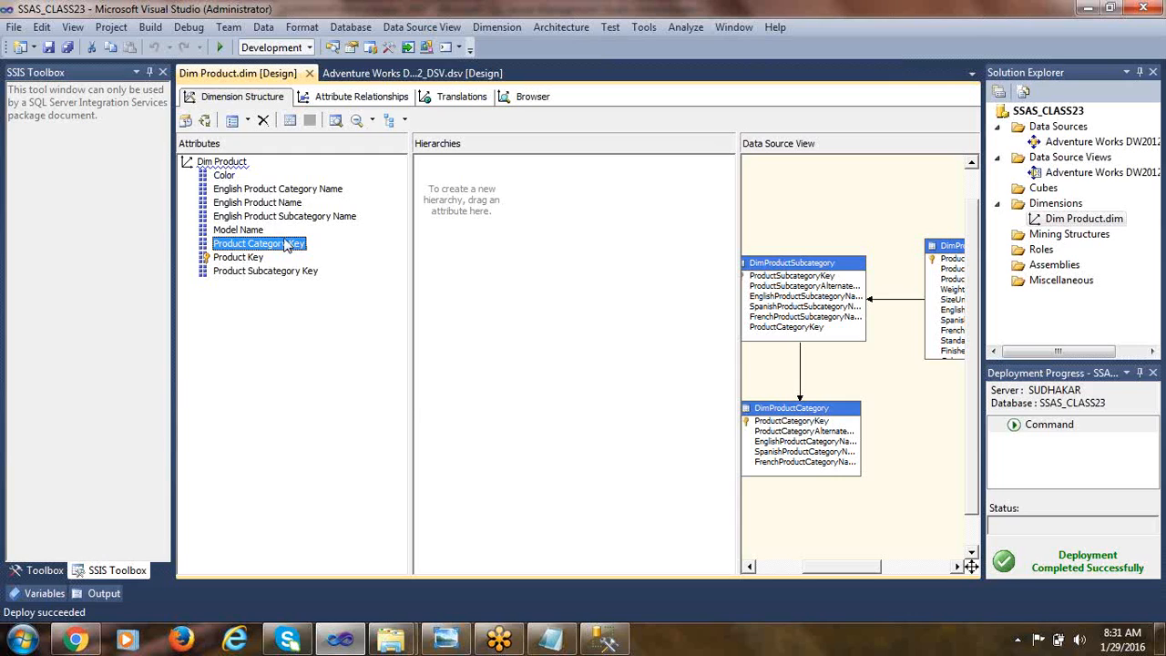
left_click(293, 191)
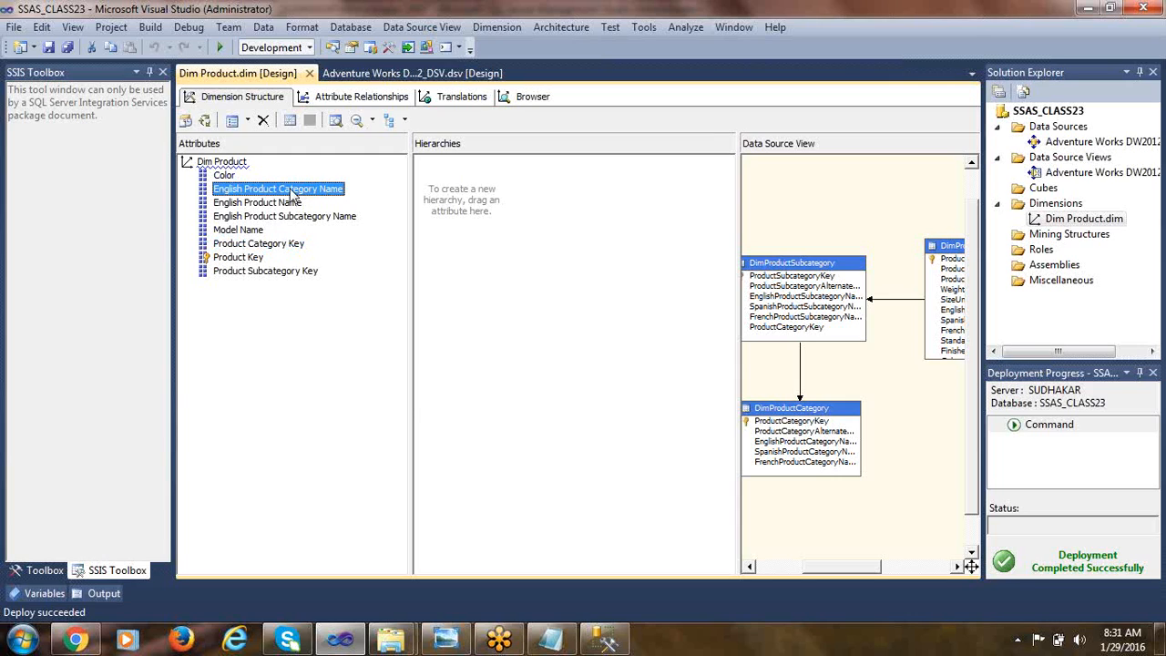
left_click(292, 245)
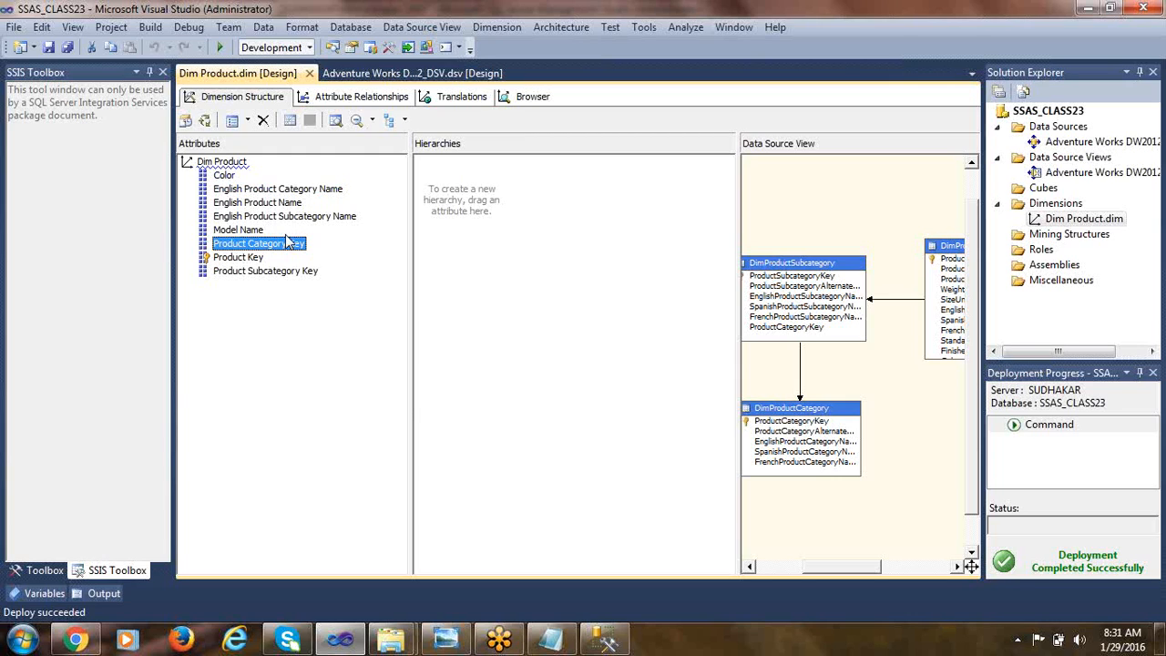
left_click(290, 192)
left_click(284, 248)
left_click(217, 193)
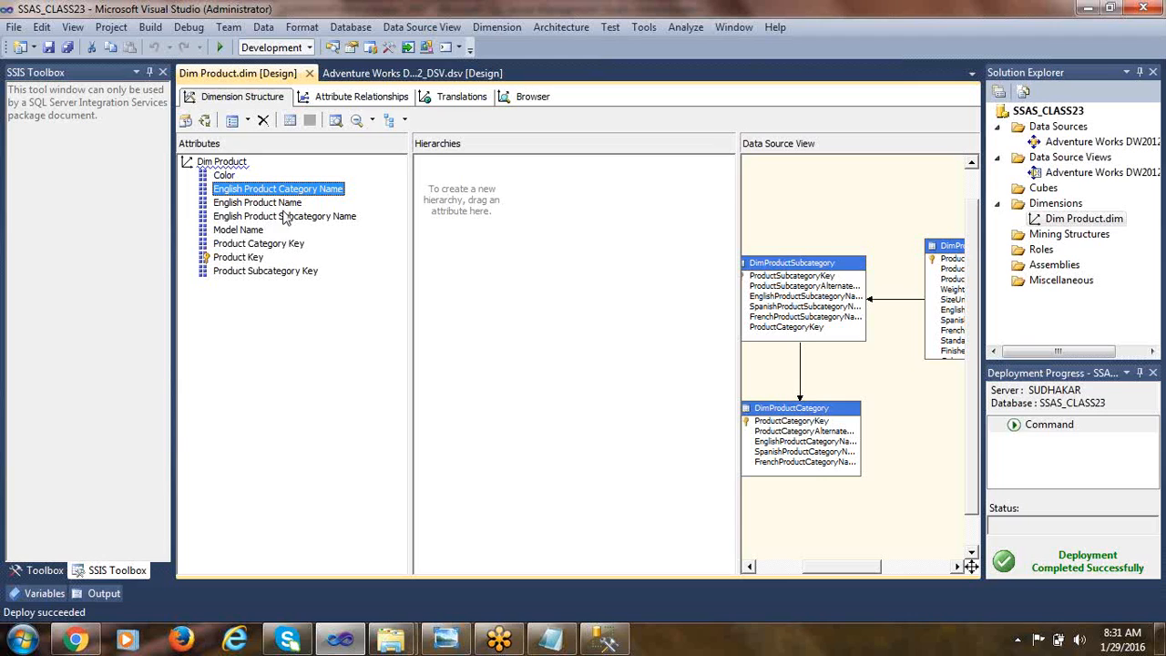
left_click(289, 246)
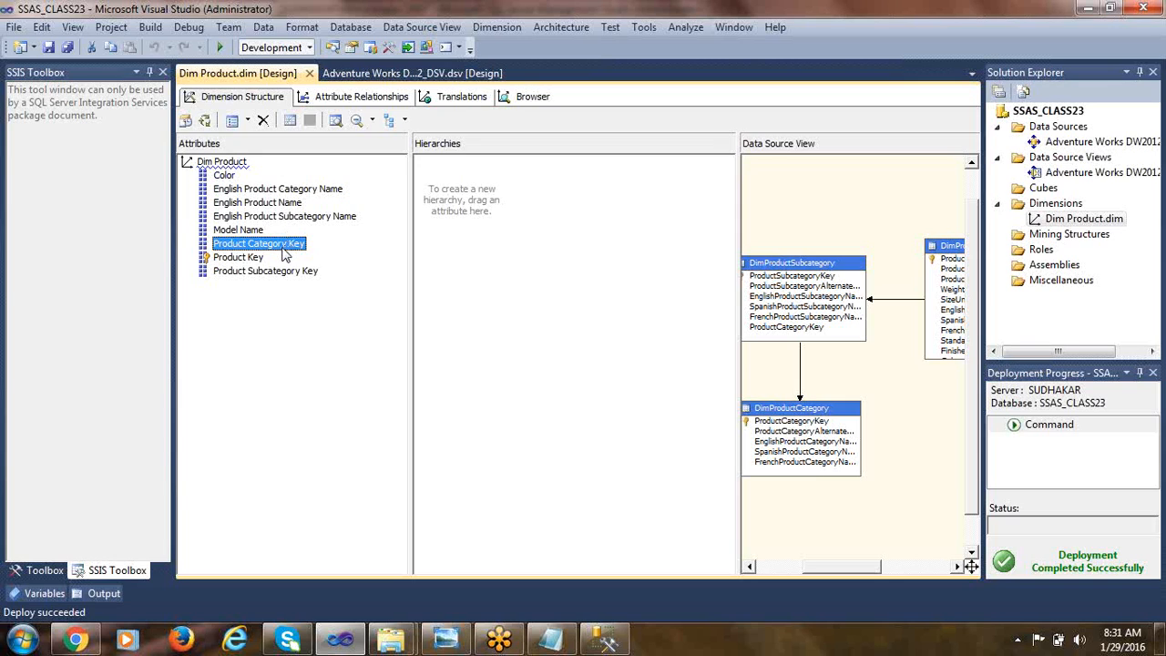
left_click(290, 190)
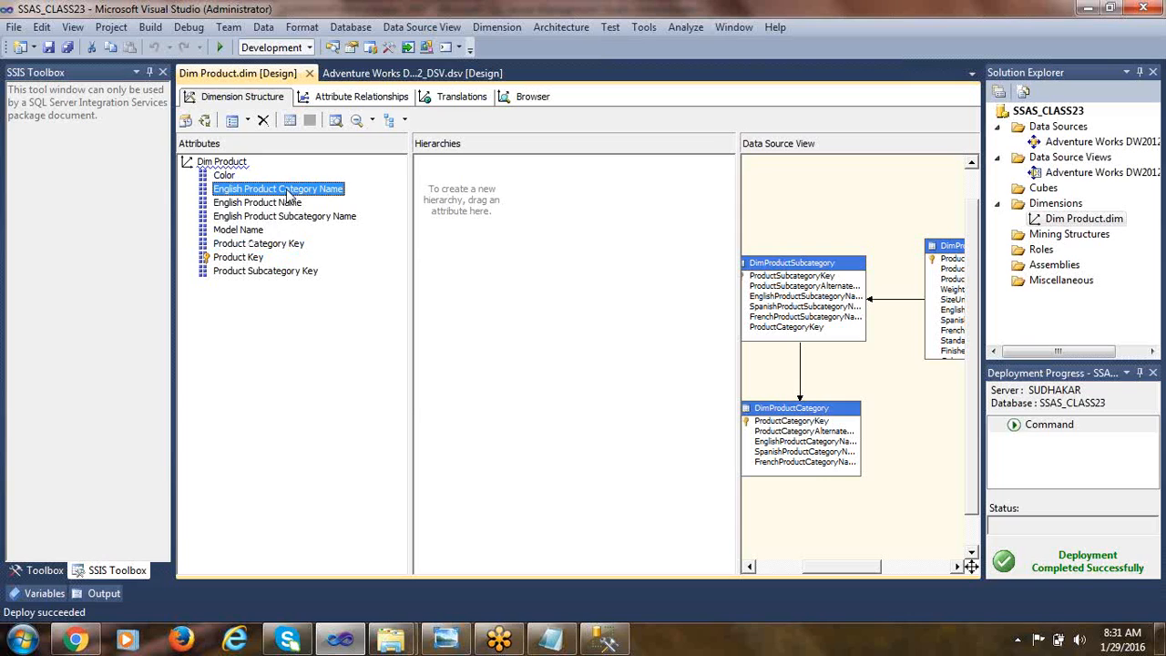
left_click(288, 244)
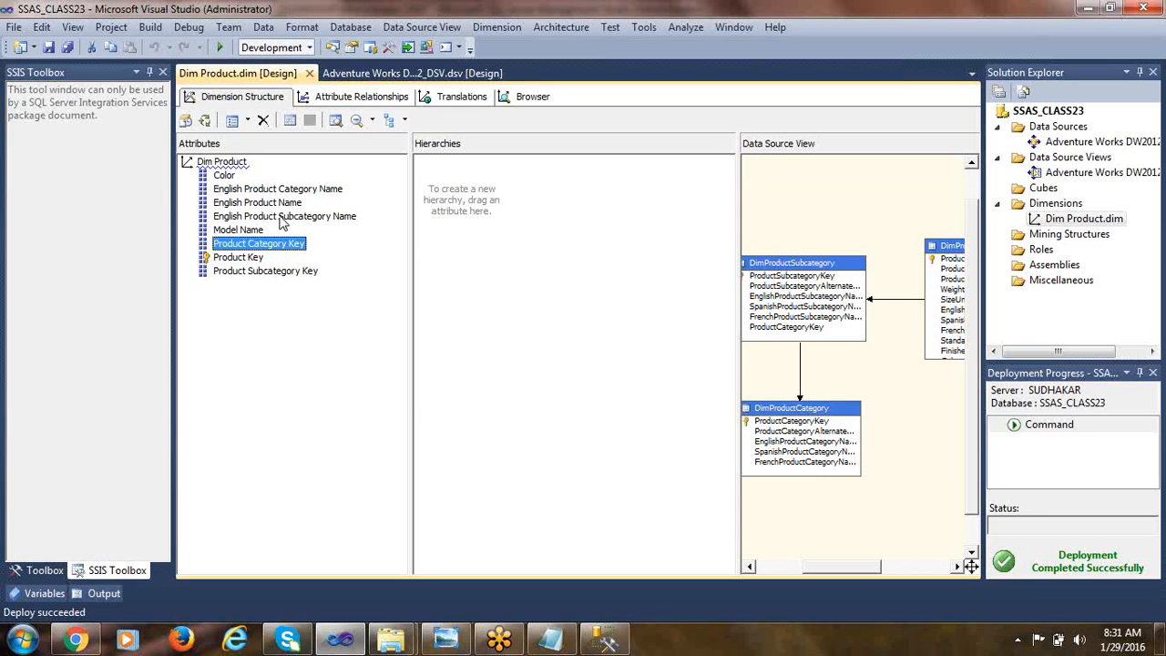
- Browse the Product Category Key hierarchy, expand All and examine its key members 1 to 4
left_click(526, 96)
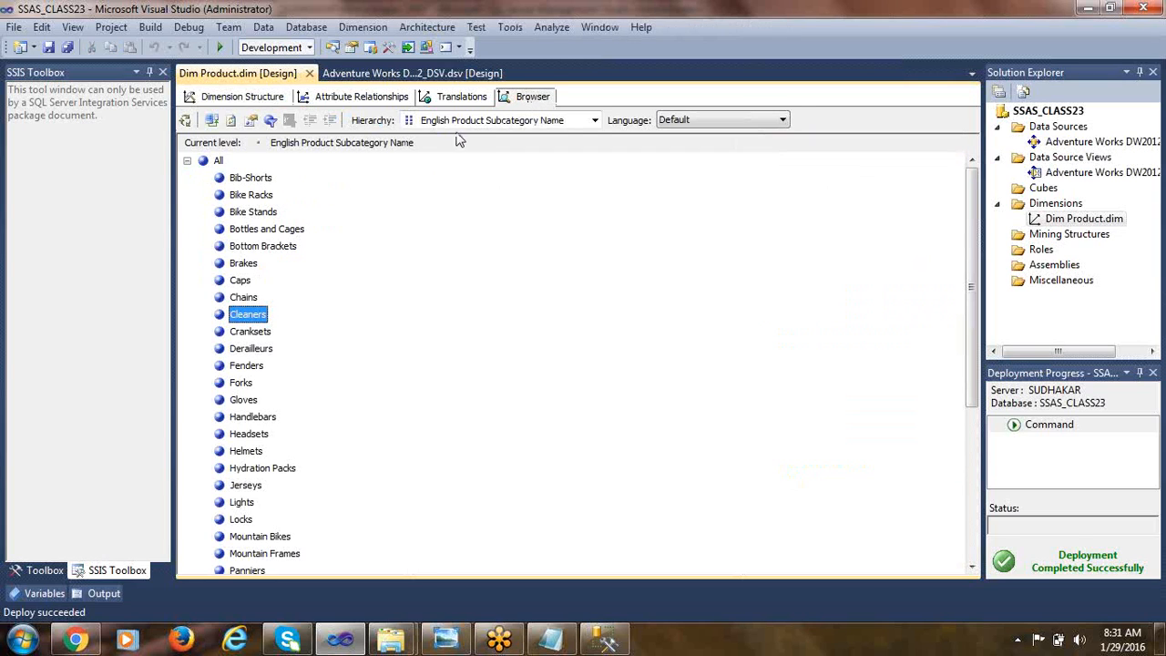
left_click(465, 119)
left_click(476, 208)
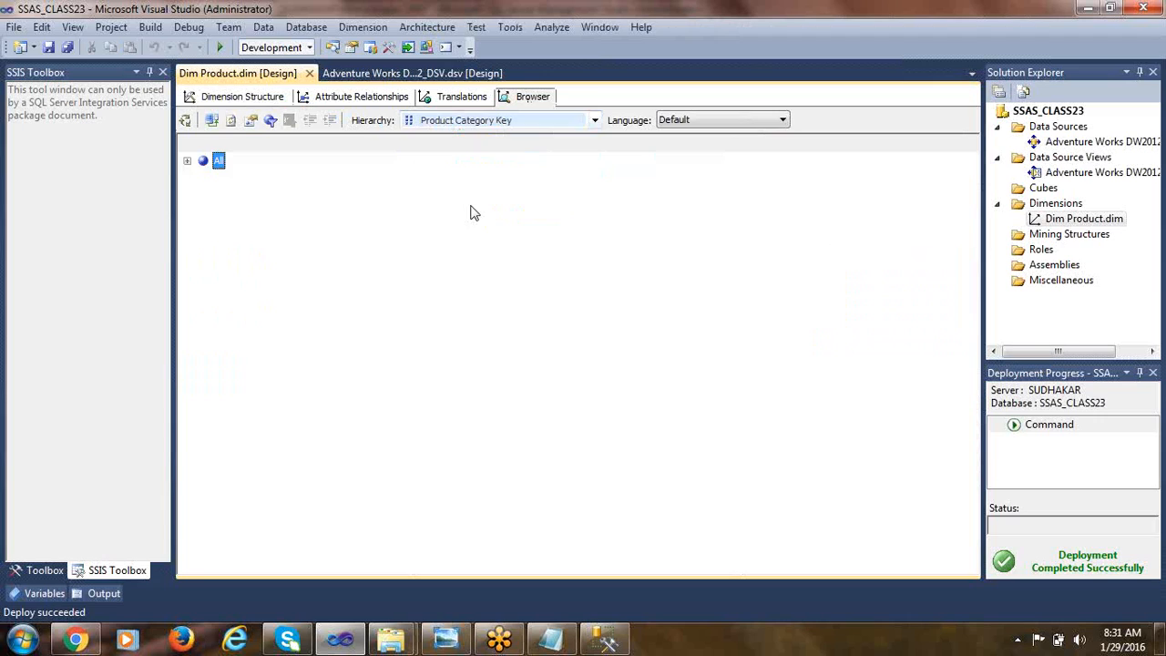
double_click(218, 161)
left_click(232, 209)
left_click(233, 227)
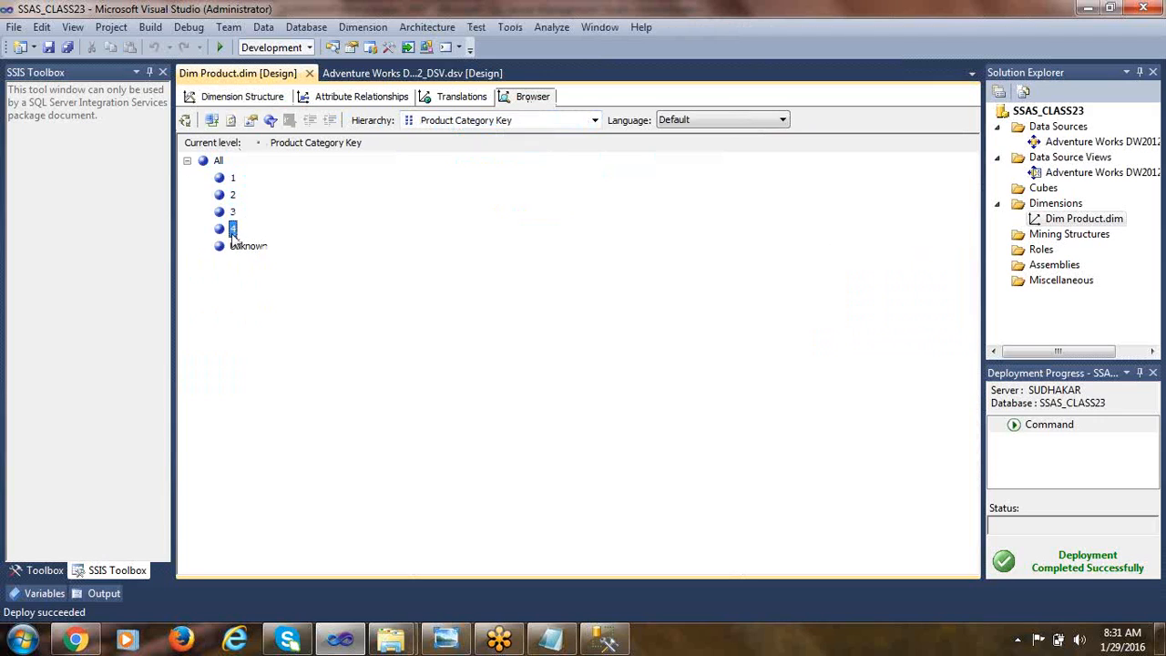
left_click(233, 212)
left_click(233, 177)
left_click(232, 195)
left_click(233, 211)
left_click(232, 228)
left_click(233, 177)
left_click(232, 195)
left_click(232, 228)
left_click(233, 177)
- Browse the English Product Category Name hierarchy again to compare its members with those of Product Category Key
left_click(463, 124)
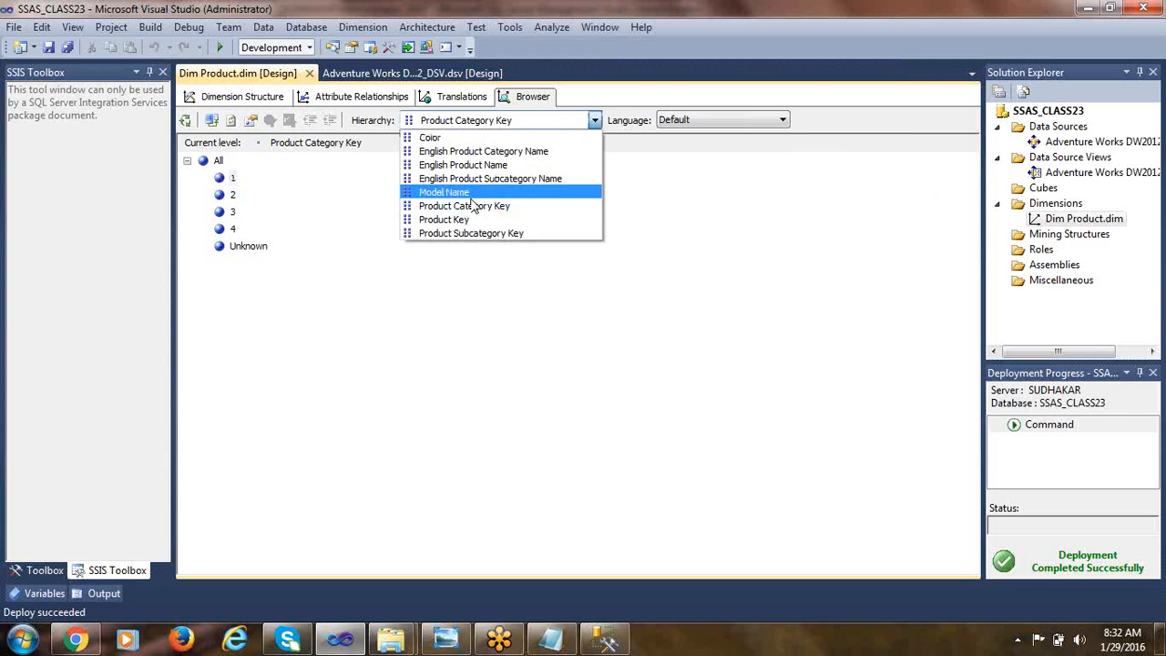
left_click(470, 206)
left_click(500, 128)
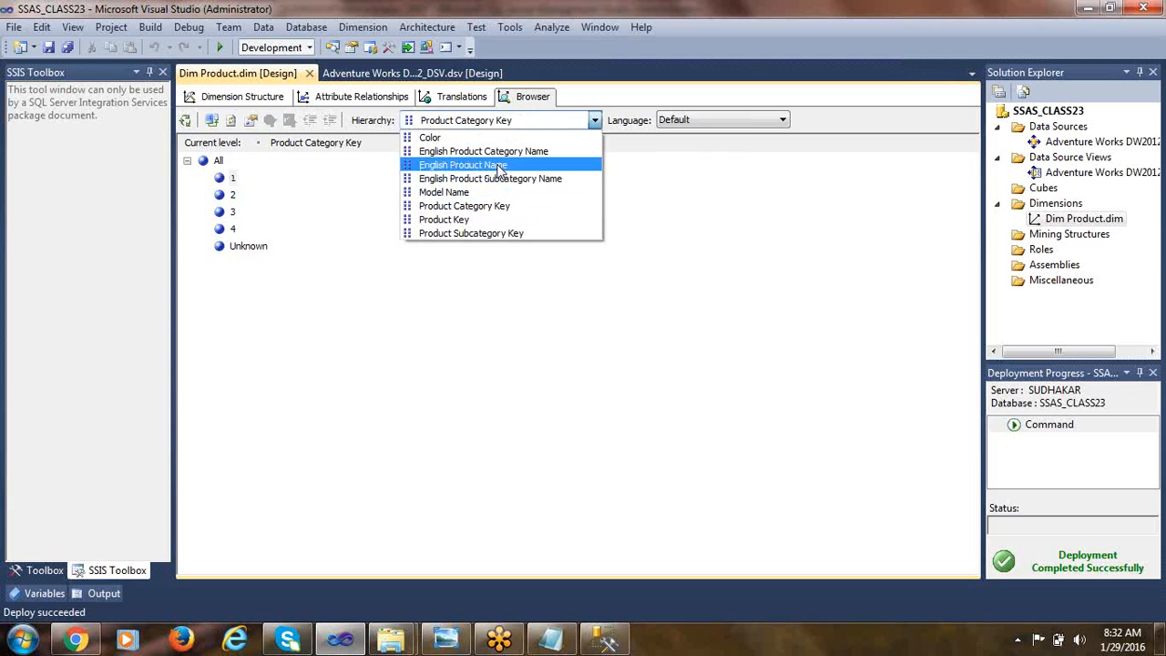
left_click(497, 150)
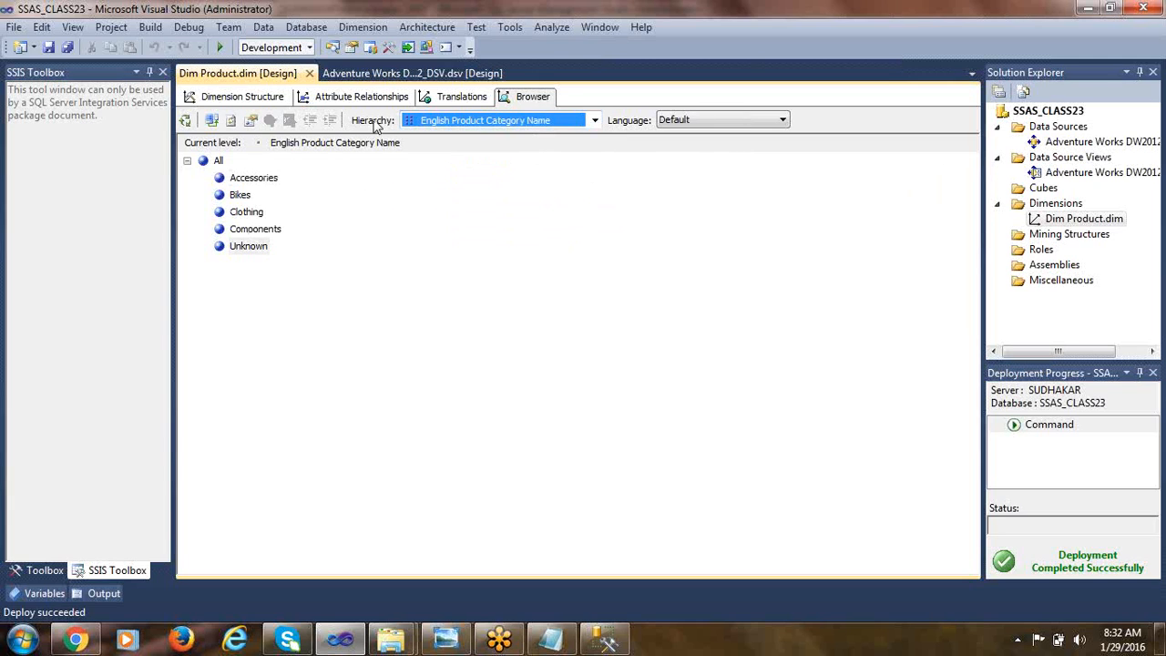
- Delete the English Product Category Name, English Product Name and English Product Subcategory Name attributes from the Dim Product dimension
left_click(238, 96)
left_click(315, 189)
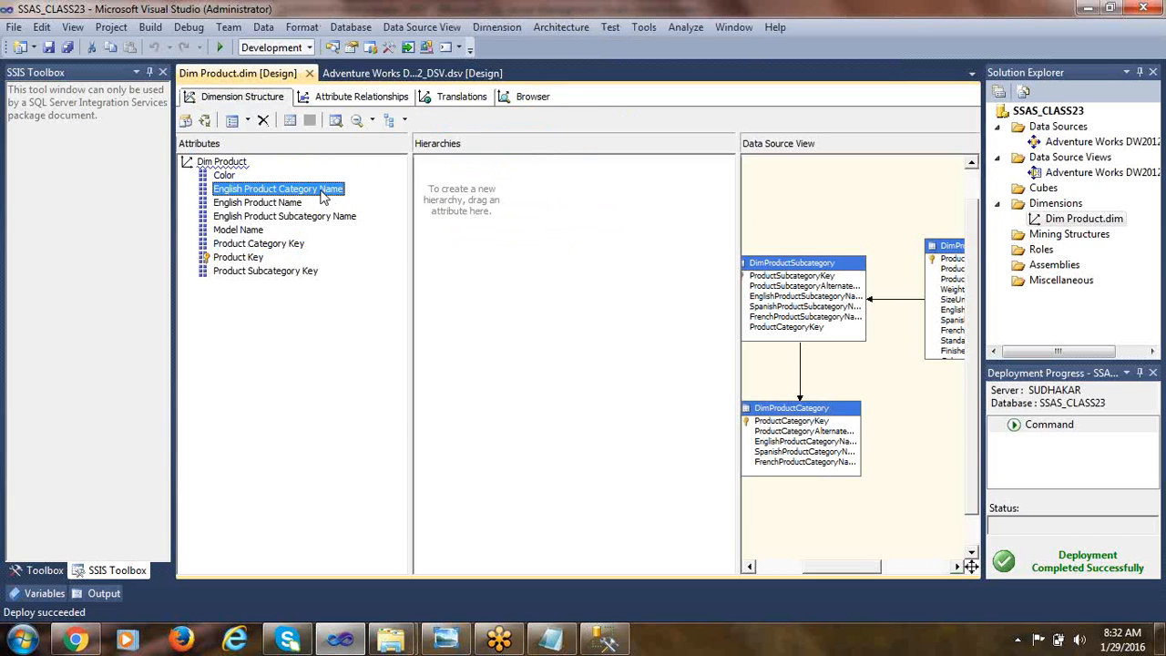
left_click(264, 120)
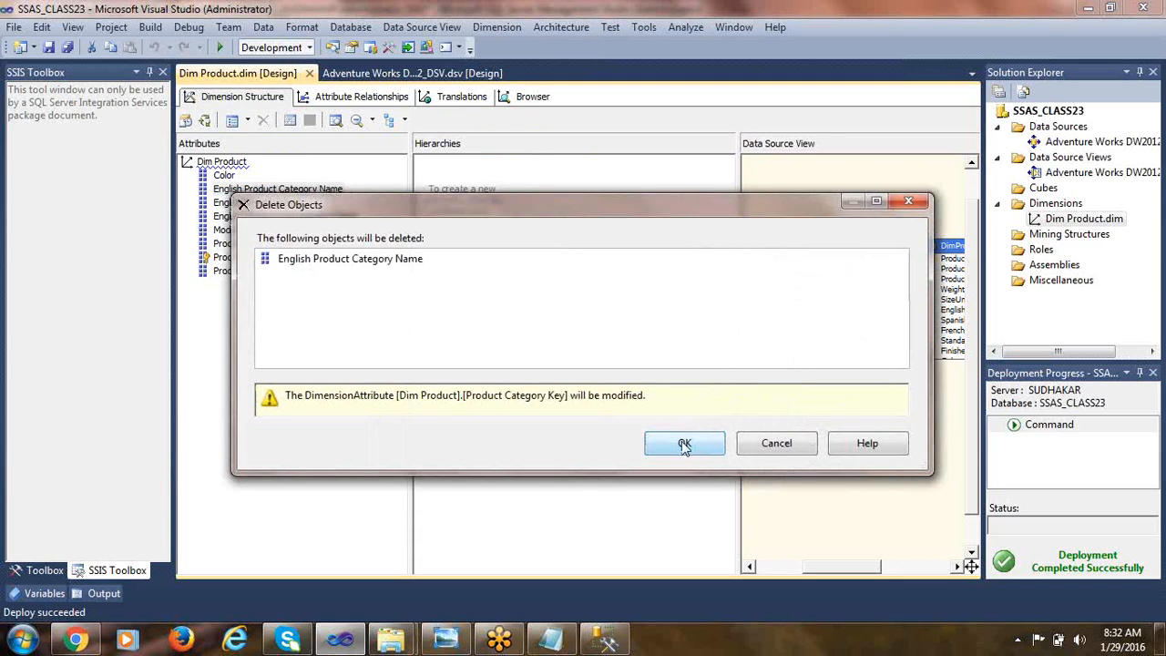
left_click(676, 430)
left_click(276, 189)
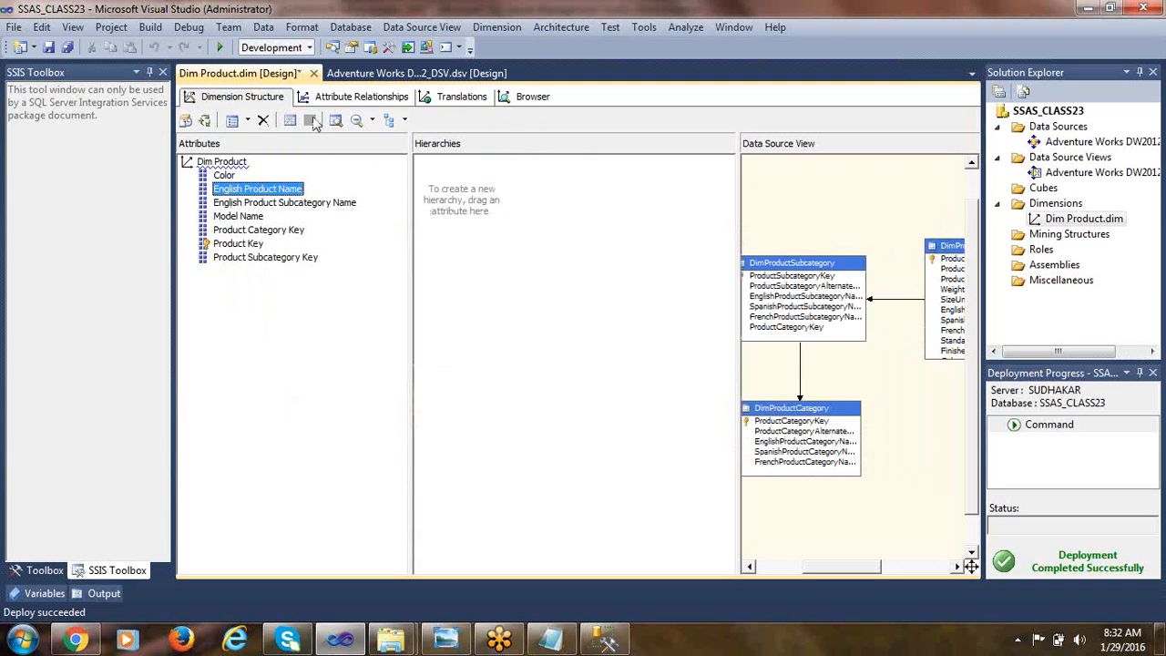
left_click(263, 120)
left_click(682, 436)
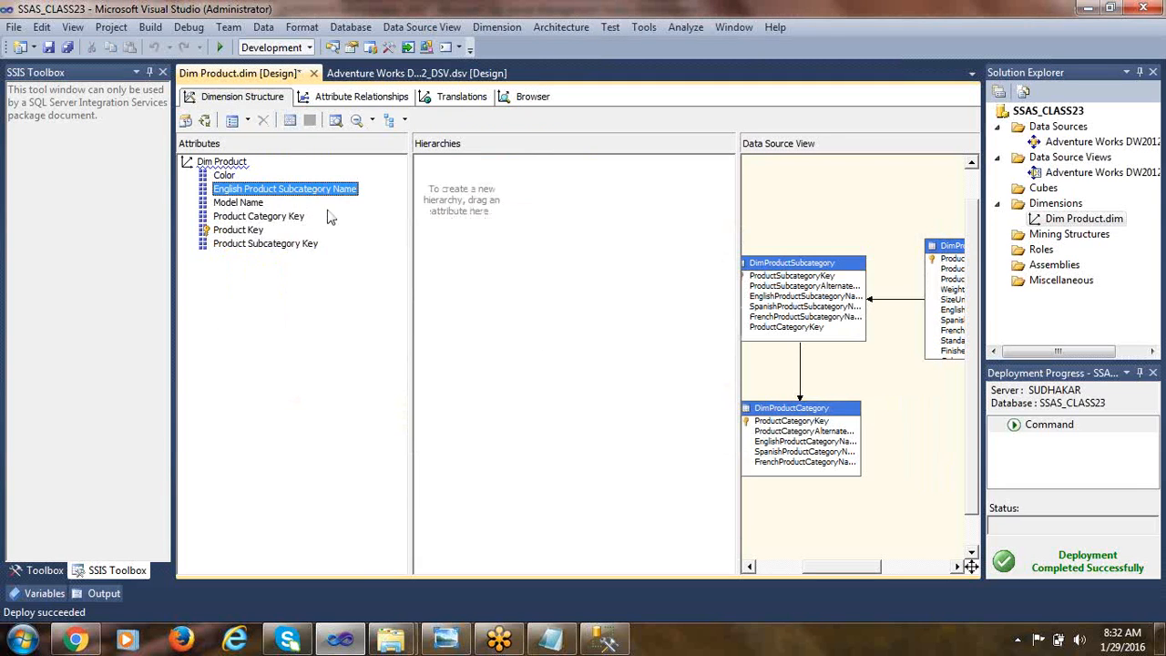
left_click(263, 121)
left_click(679, 443)
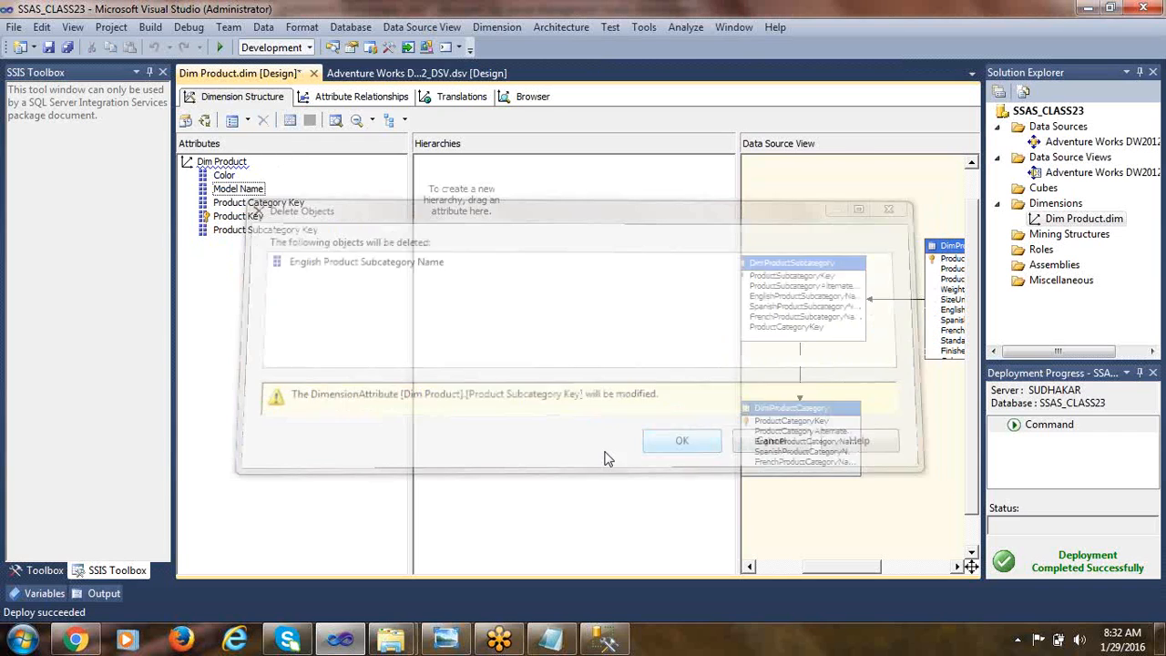
- Check the remaining Model Name, Product Key and Product Subcategory Key attributes of Dim Product
left_click(239, 189)
left_click(248, 218)
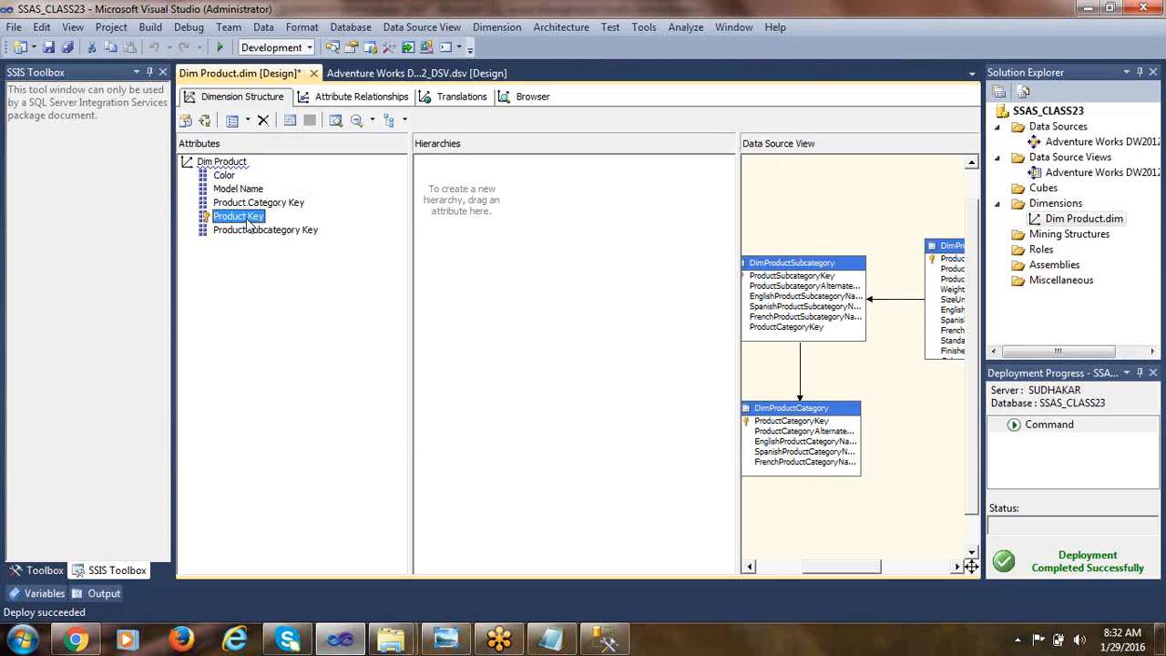
left_click(261, 235)
left_click(304, 282)
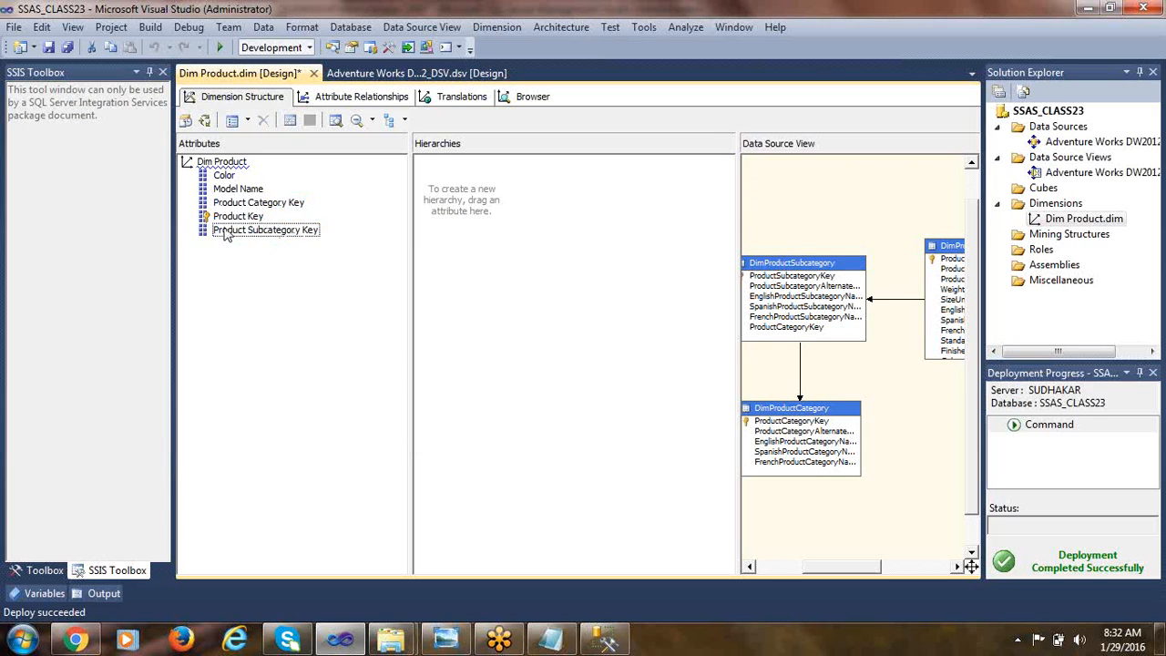
- Rename the Product Category Key attribute of the Dim Product dimension to Product Category
left_click(226, 208)
right_click(226, 210)
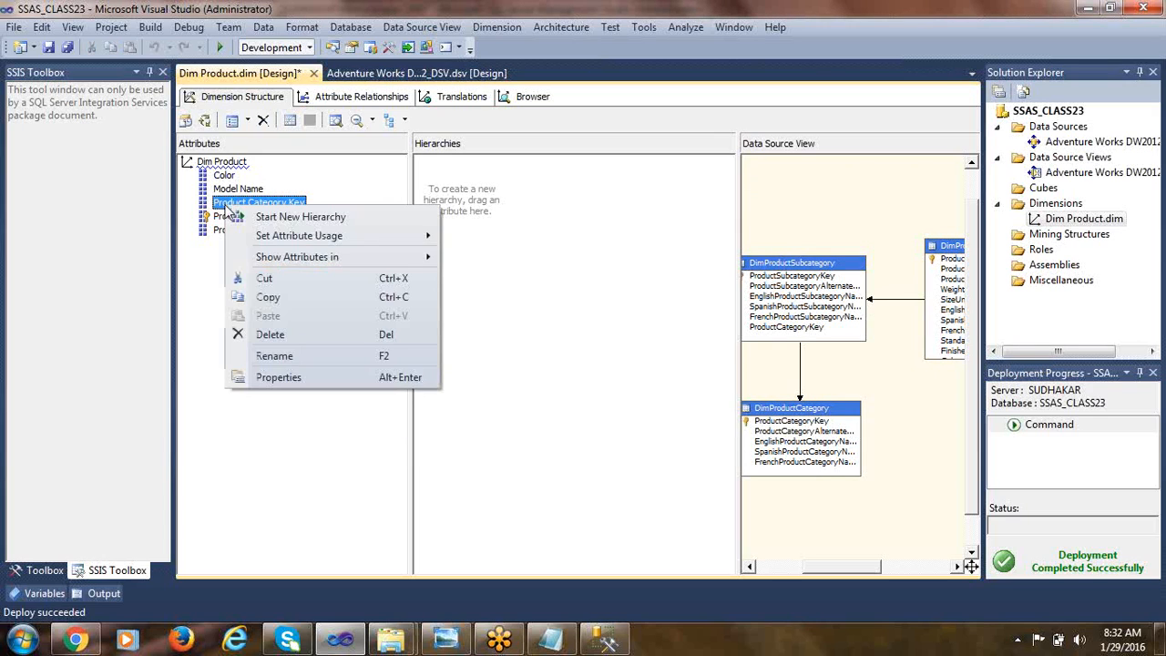
left_click(300, 378)
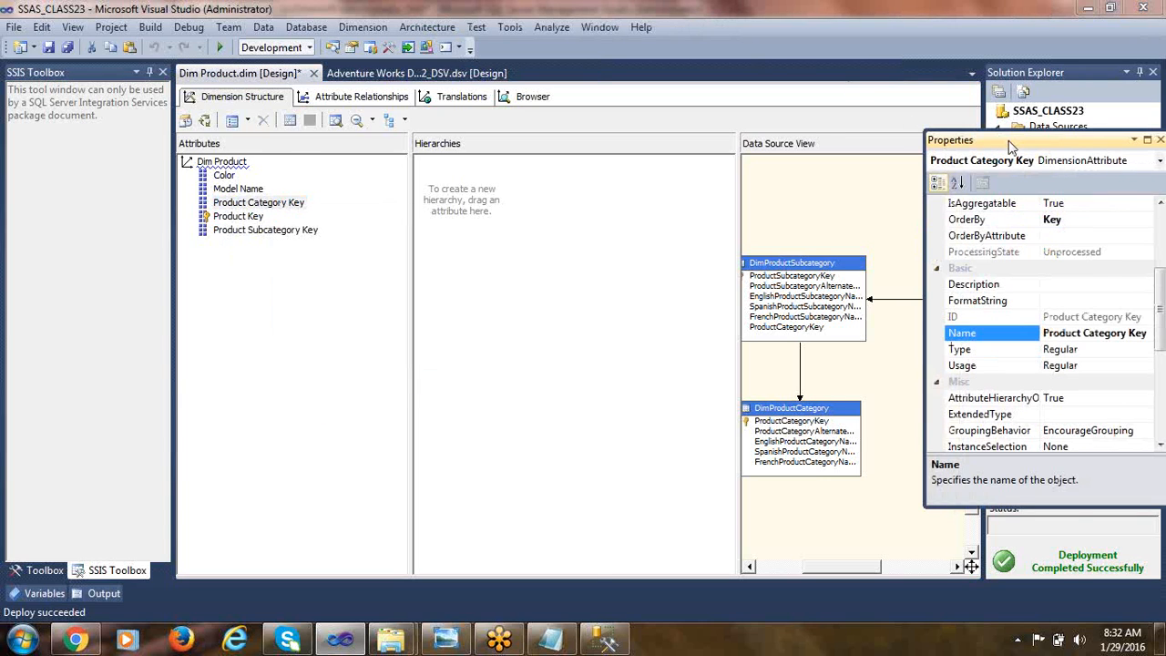
left_click_drag(1009, 146, 868, 151)
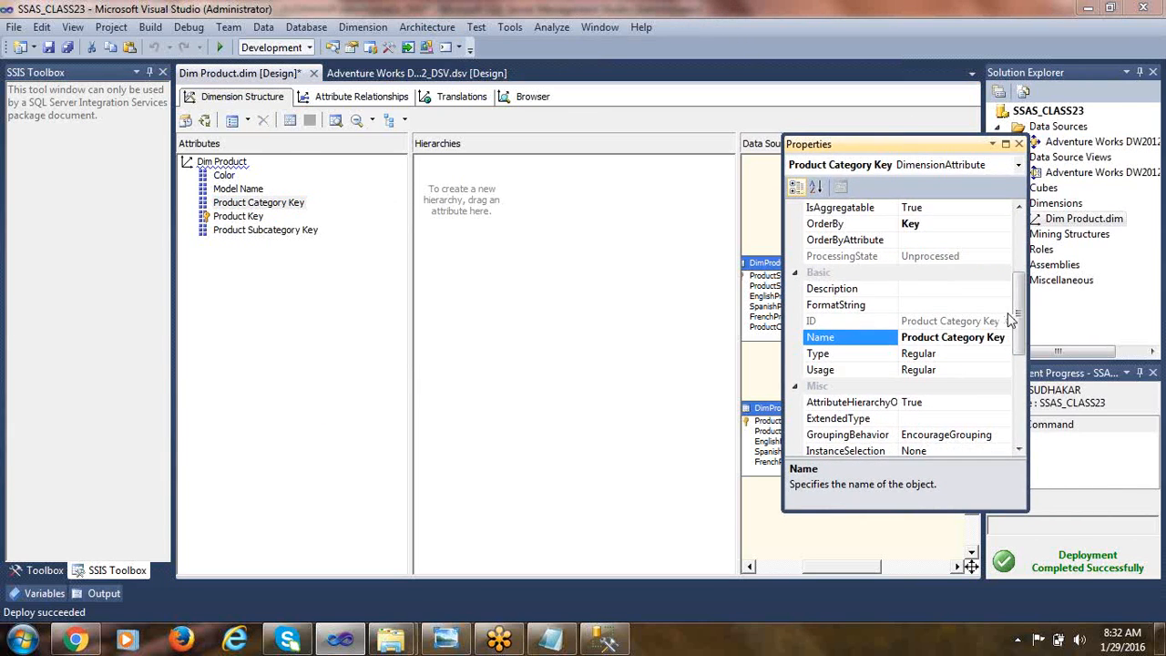
key("ctrl+1")
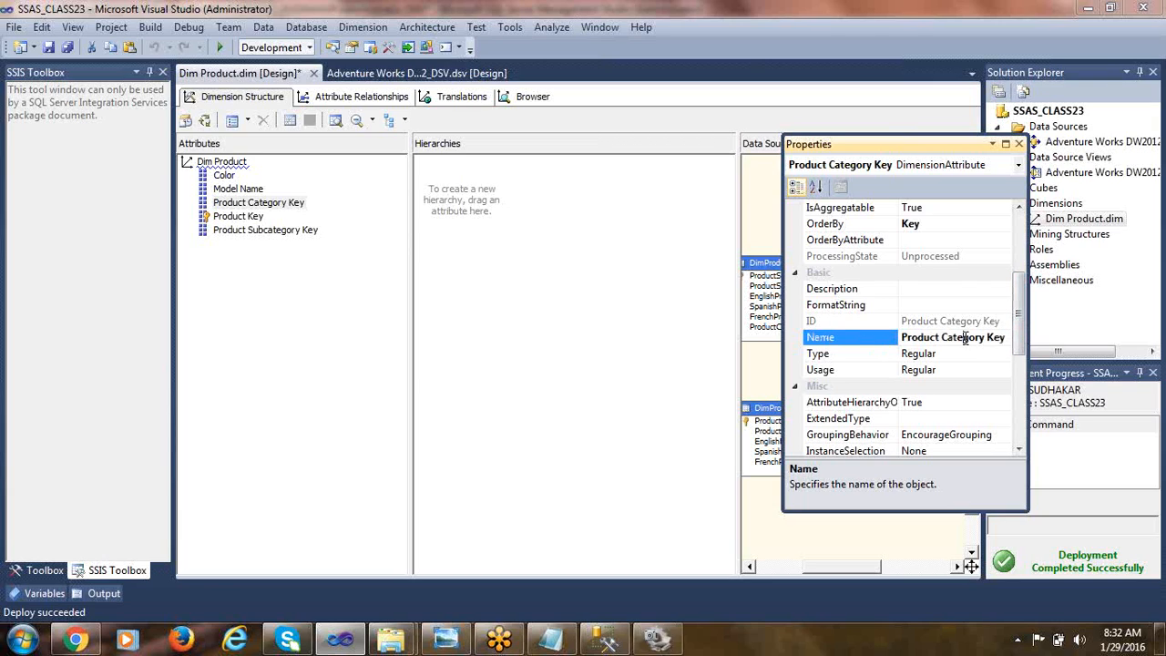
key("ctrl+shift+Left")
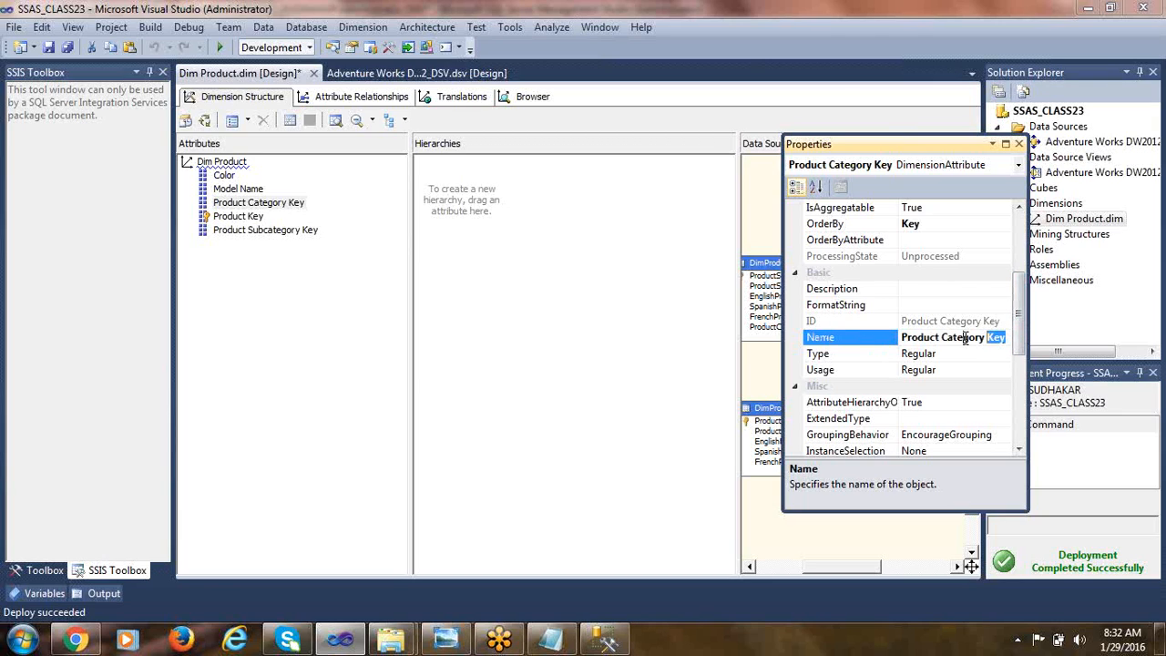
key("BackSpace")
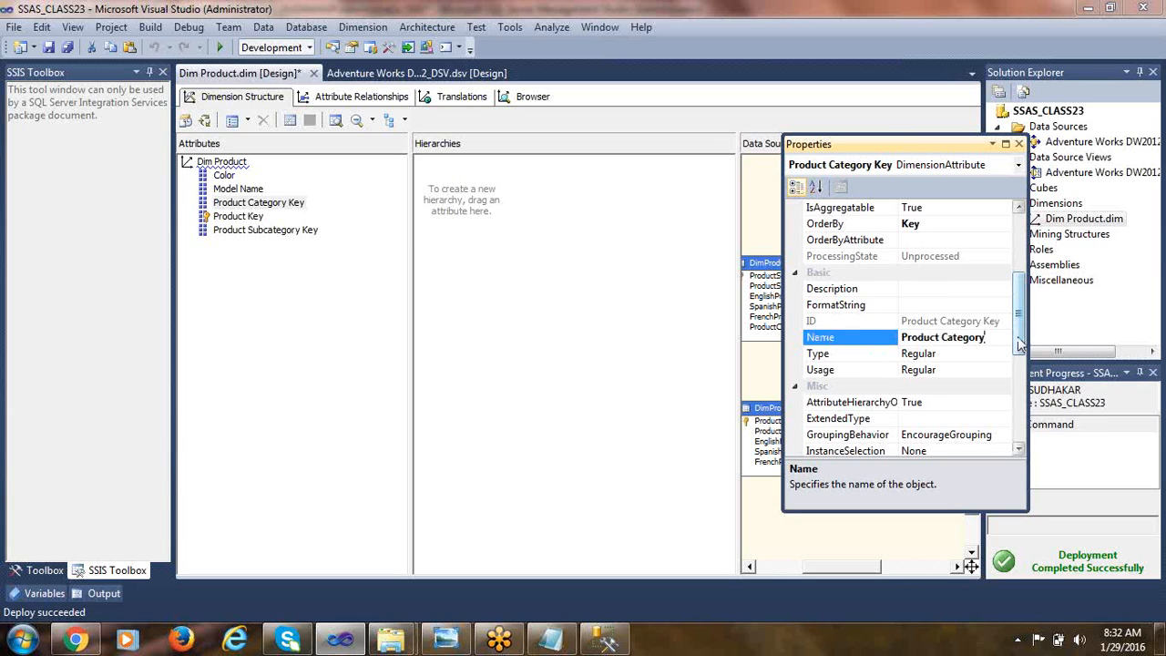
- Check which key column the Product Category attribute is bound to, keeping the binding as it is
left_click_drag(1018, 453, 1017, 452)
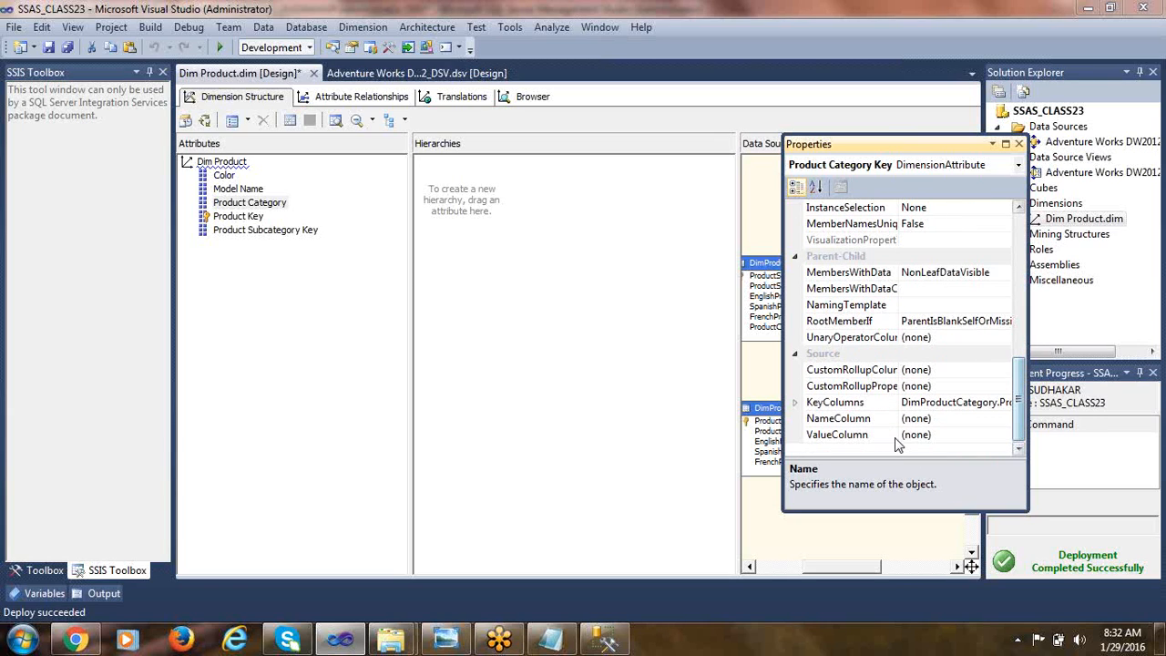
left_click(874, 405)
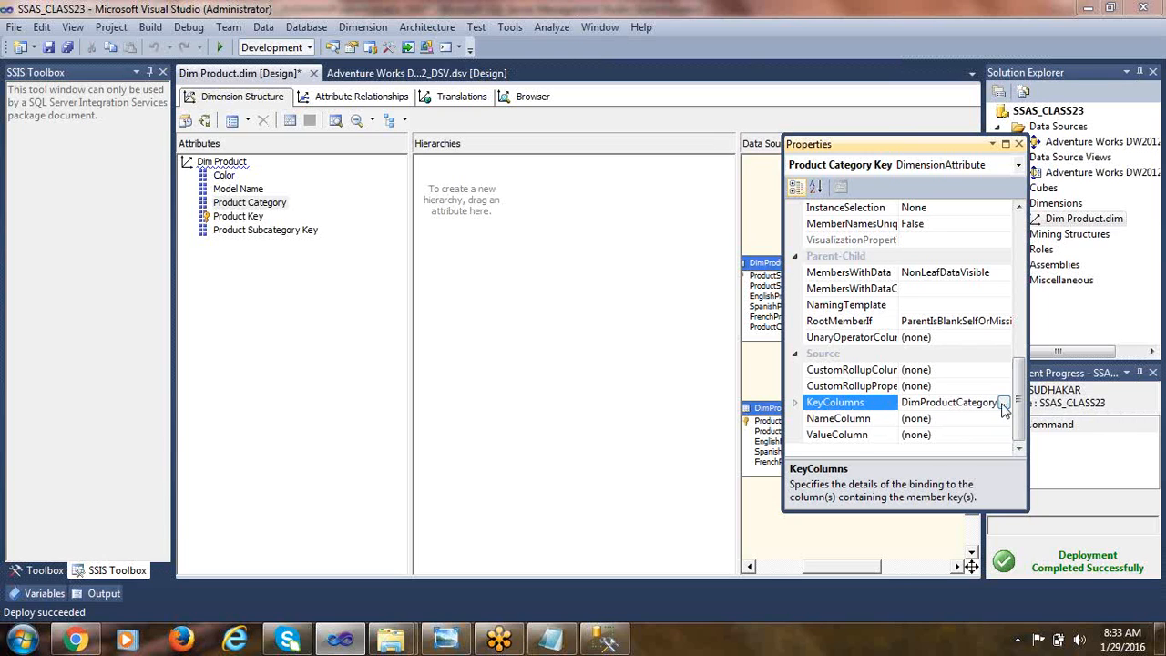
left_click(1004, 403)
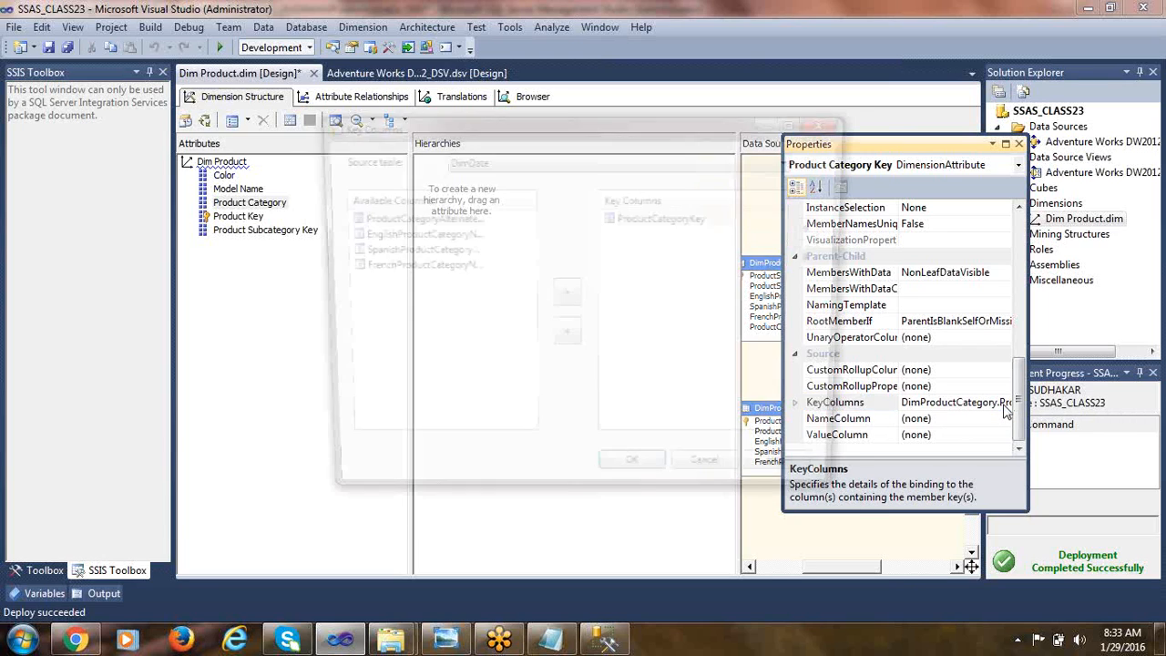
left_click(684, 227)
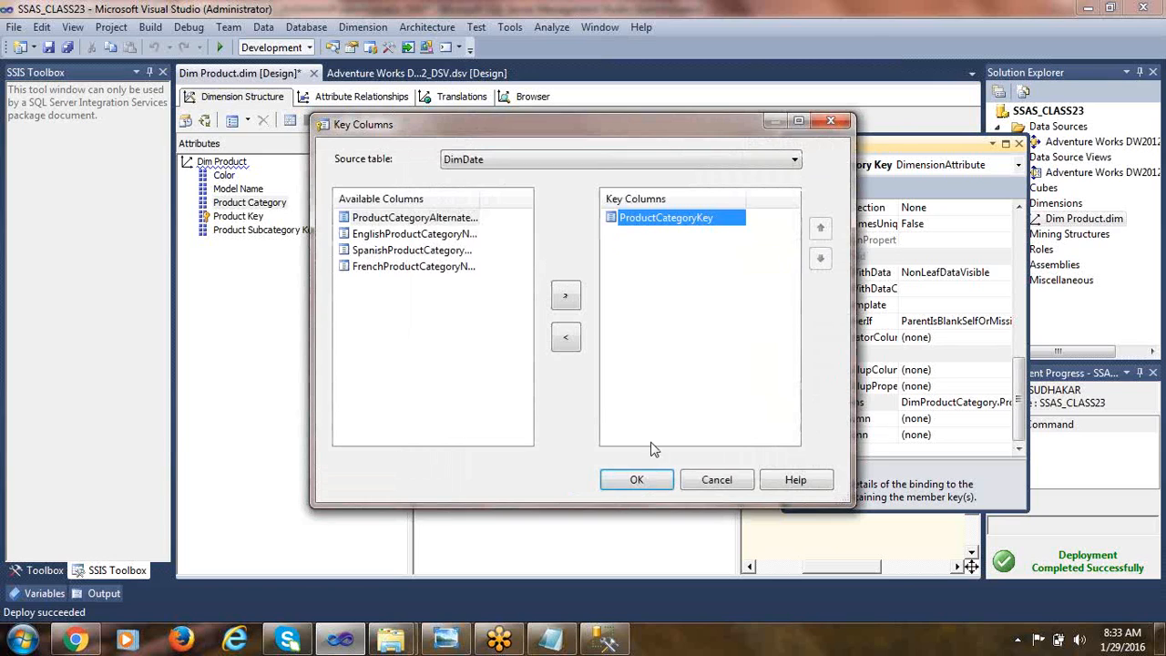
left_click(638, 481)
- Bind the name column of the Product Category attribute to EnglishProductCategoryName from the DimProductCategory table
left_click(878, 427)
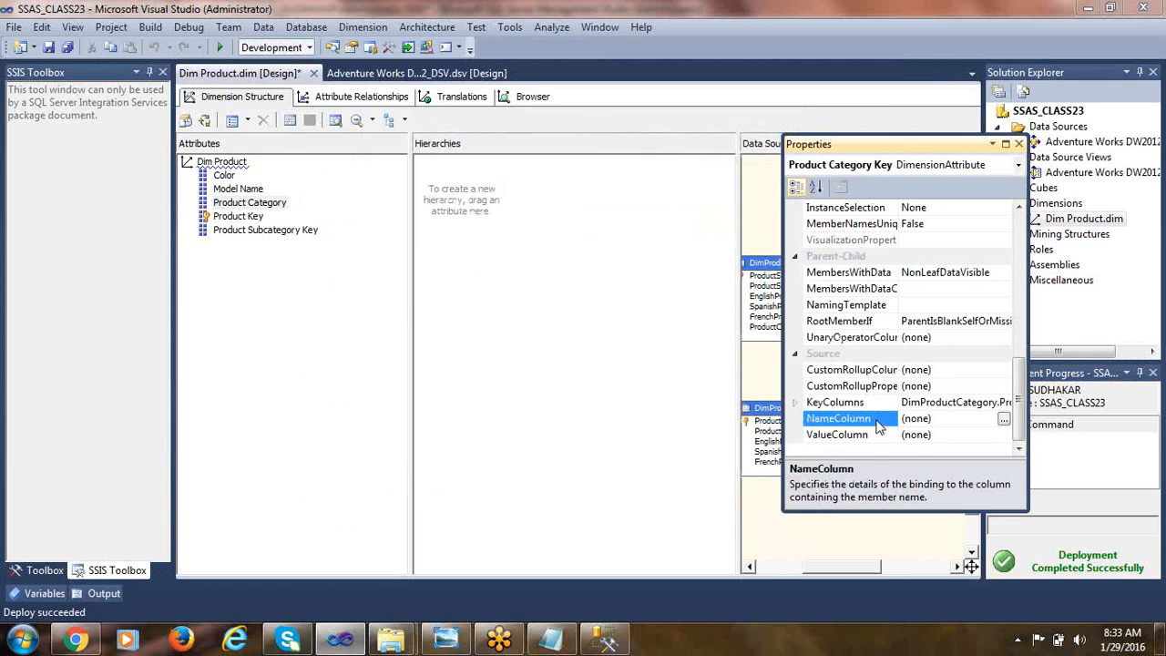
left_click(1002, 422)
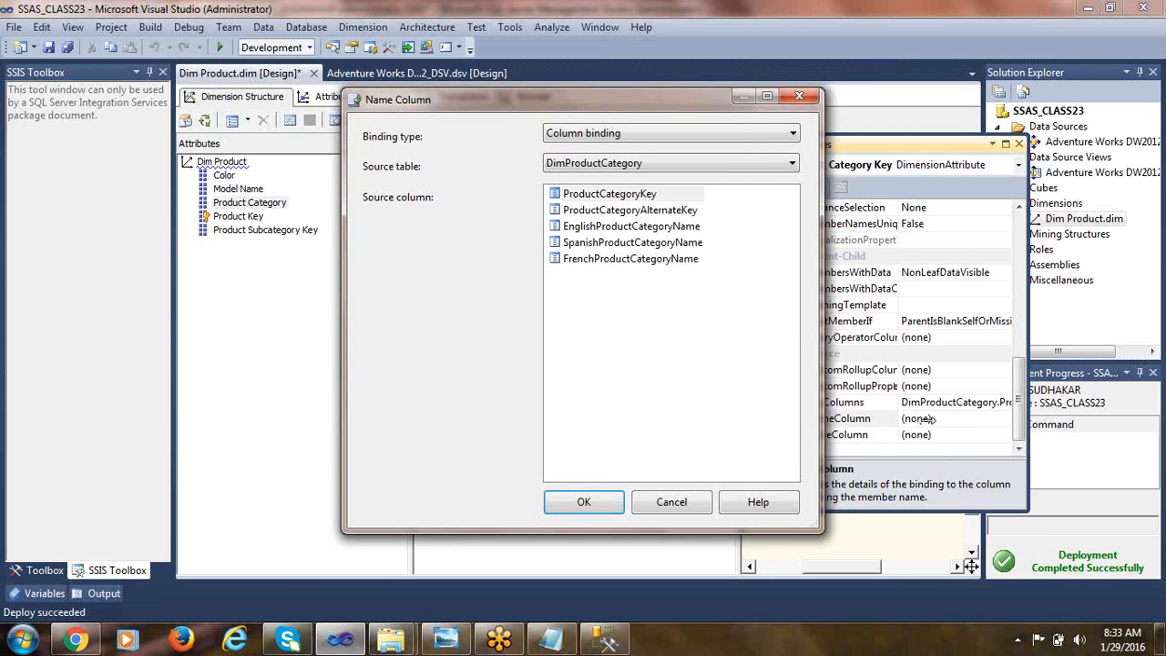
key("Escape")
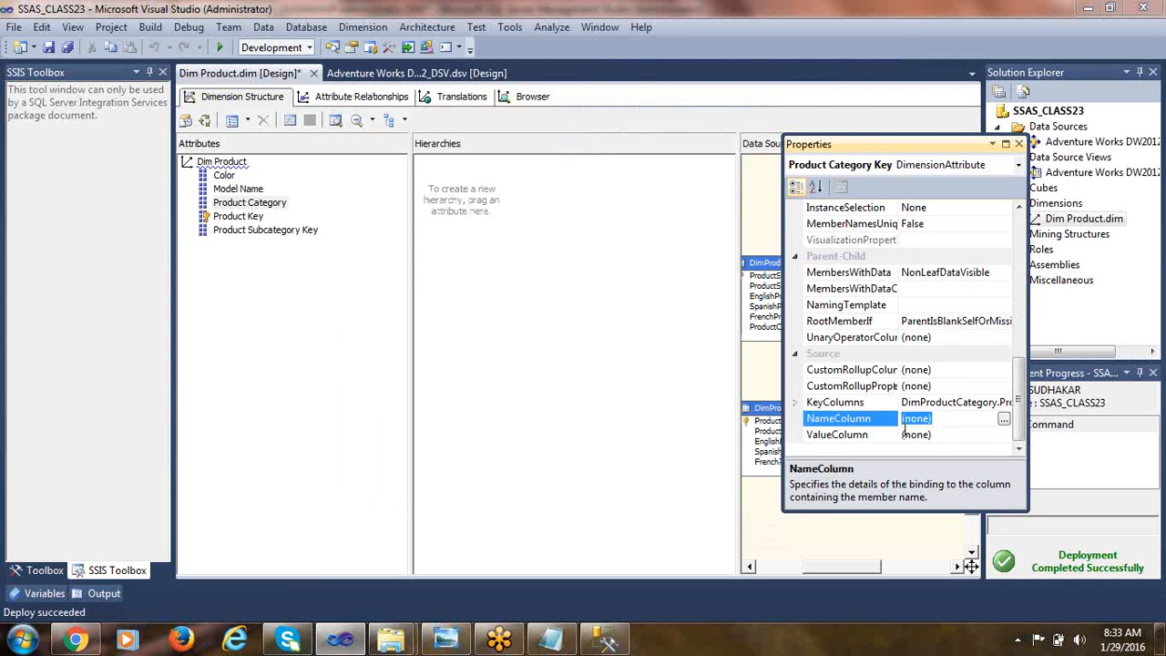
left_click(1003, 420)
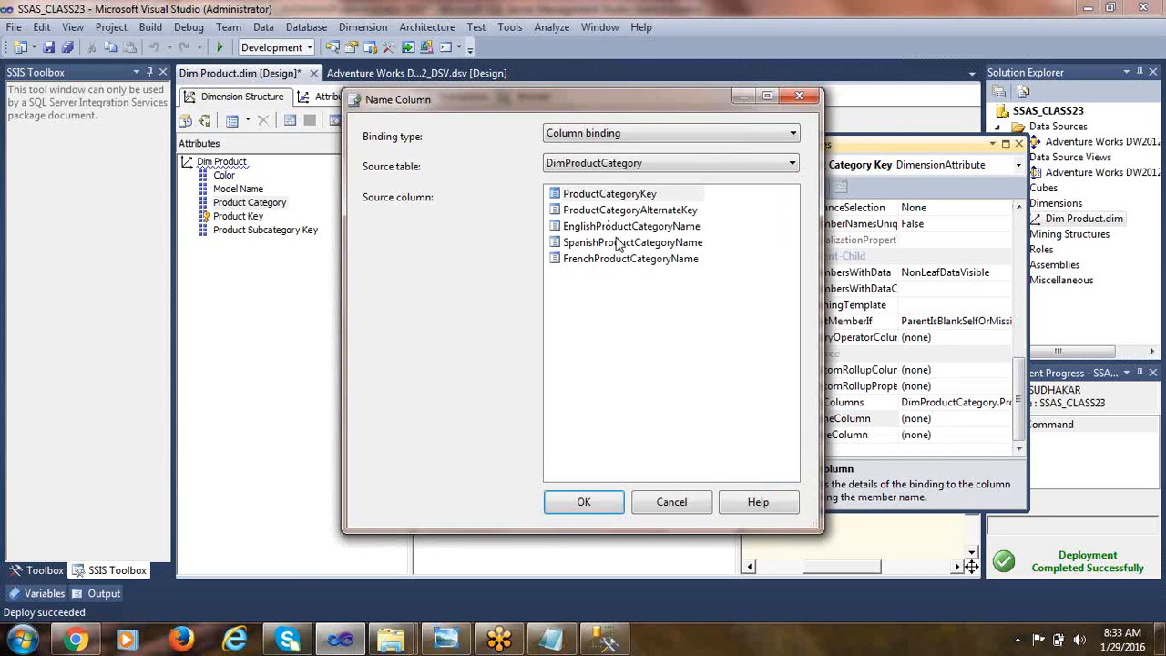
left_click(662, 232)
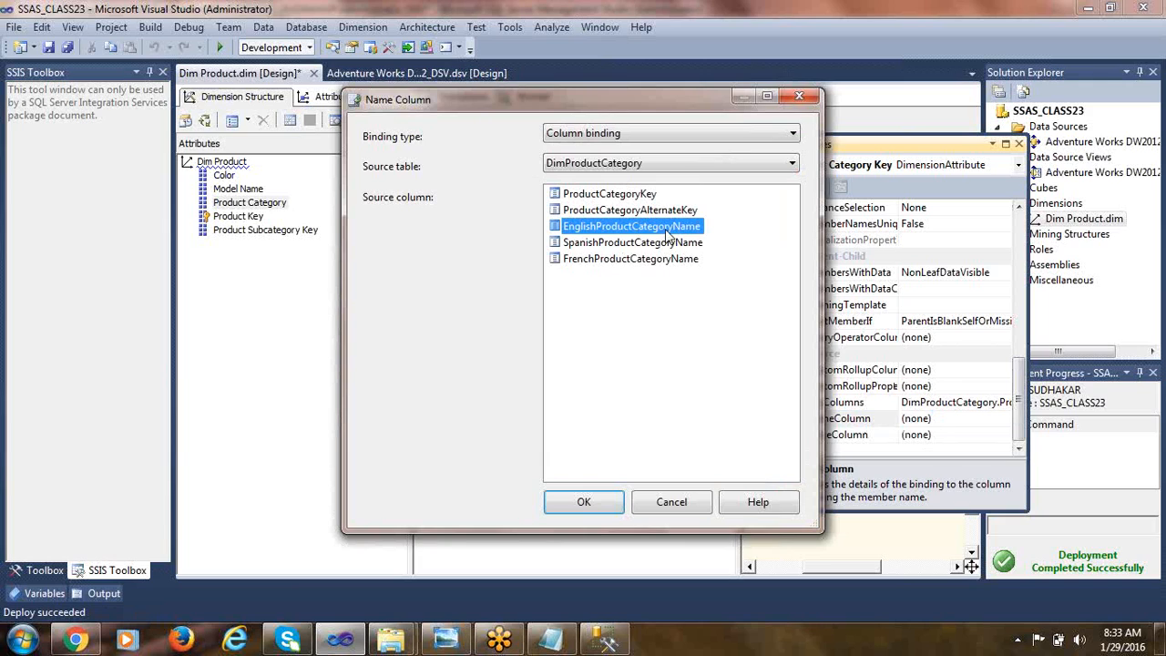
left_click_drag(643, 101, 498, 114)
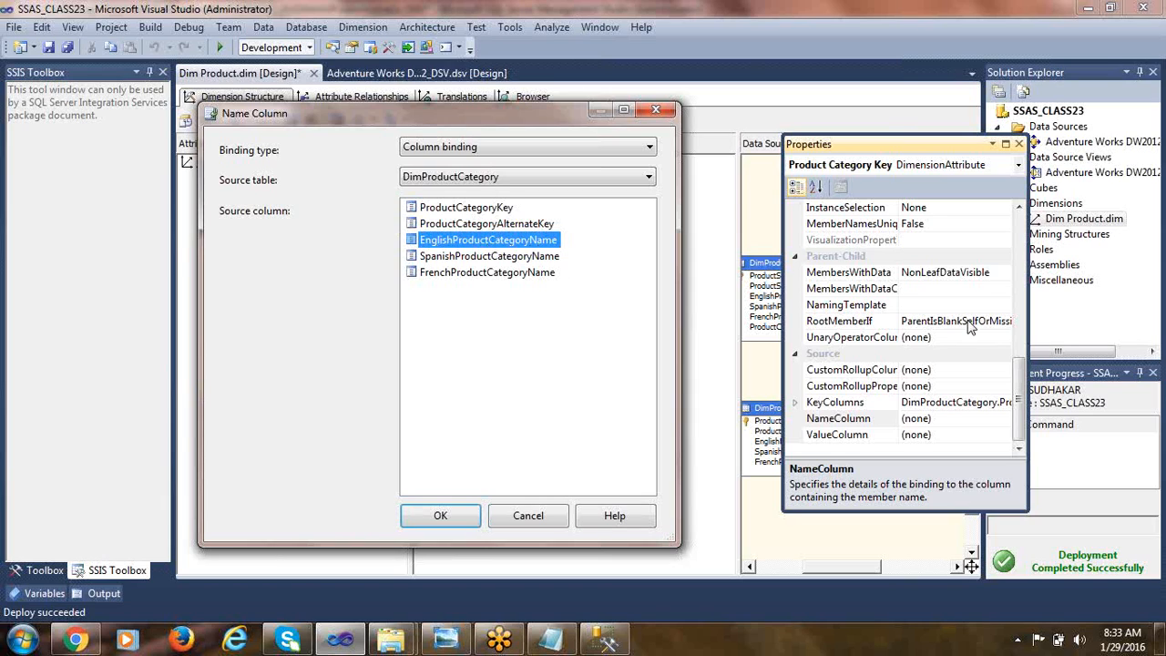
left_click(493, 210)
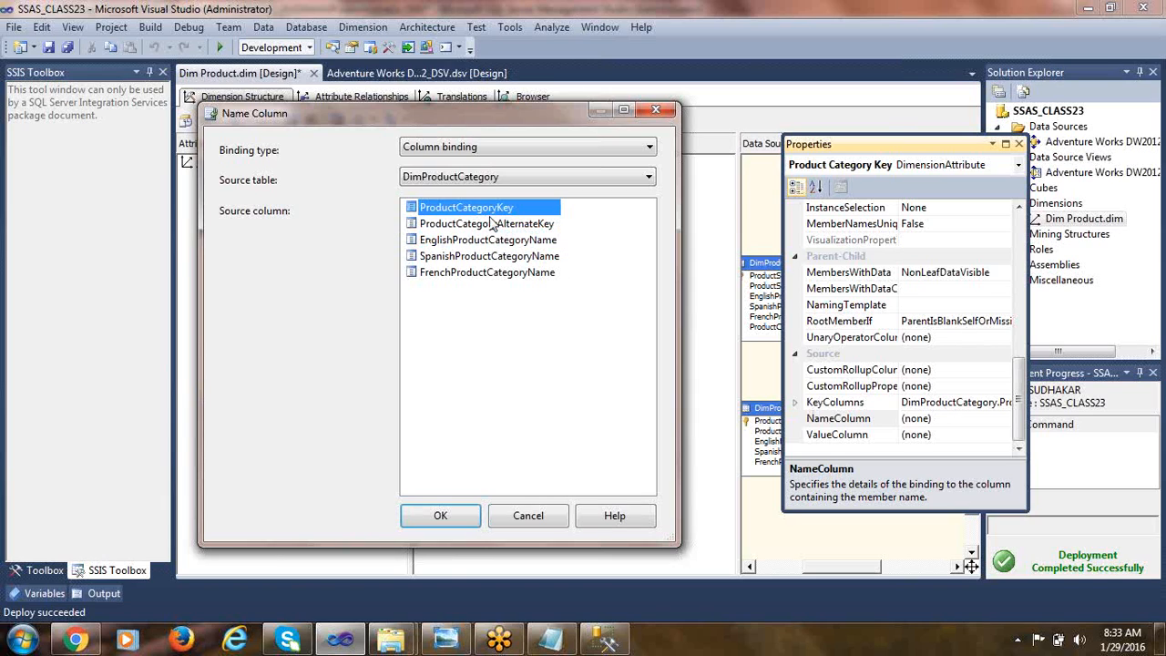
left_click(501, 243)
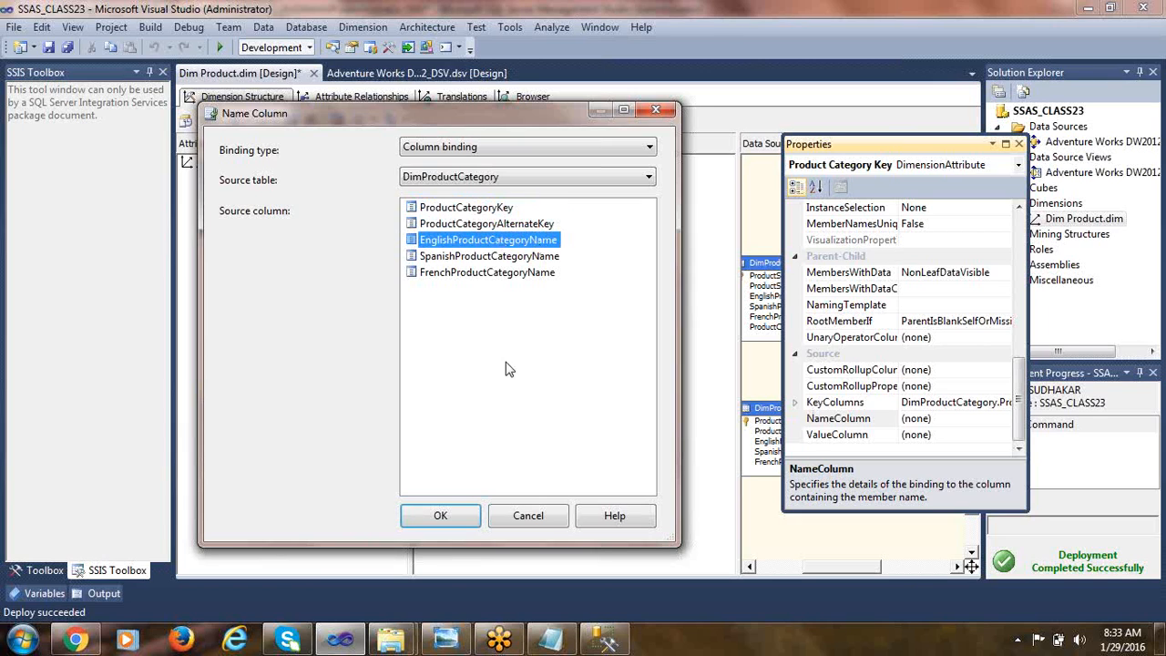
left_click(455, 518)
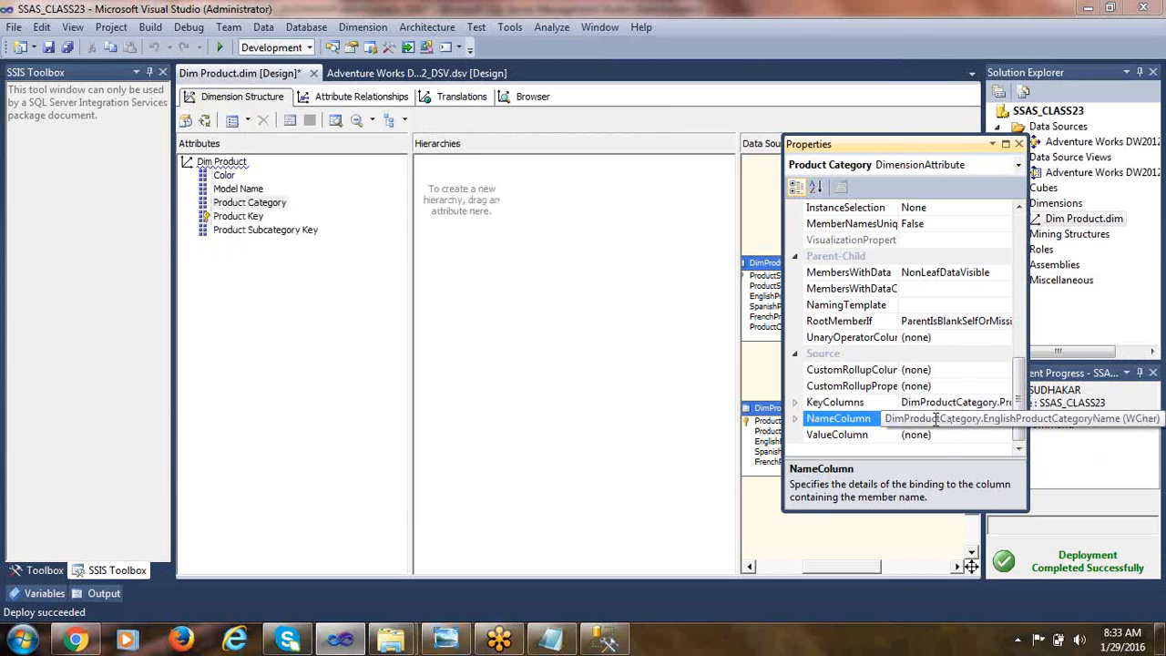
- Rename the Product Key attribute of the Dim Product dimension to Product
right_click(236, 216)
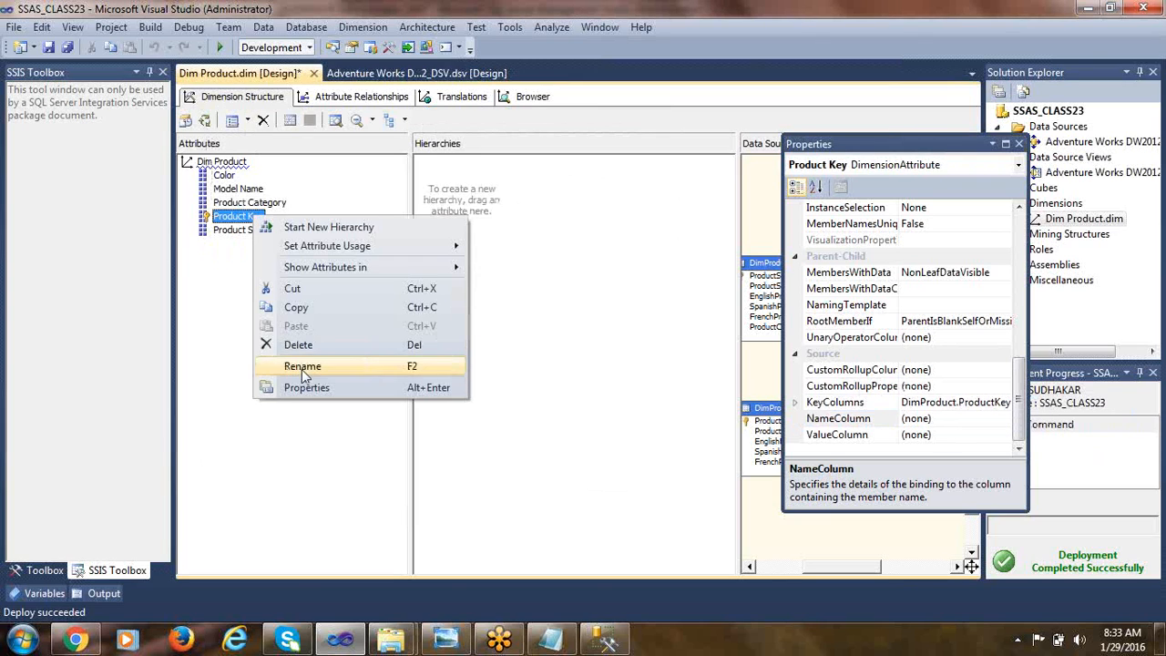
left_click(307, 387)
left_click_drag(1021, 373, 1022, 314)
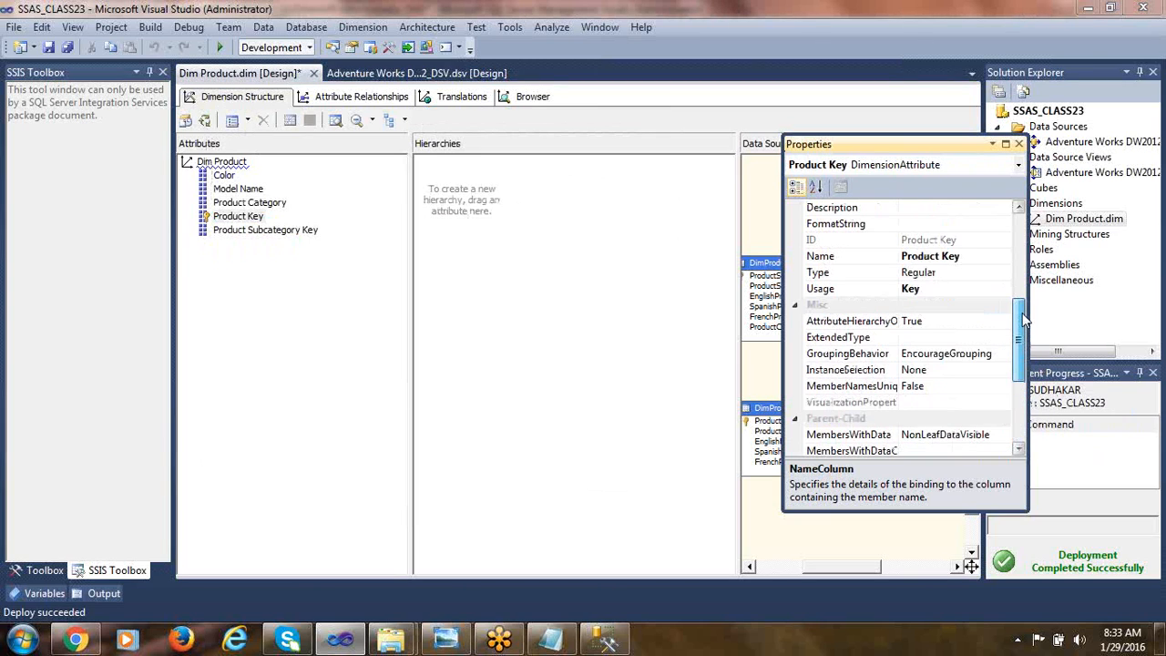
left_click(980, 258)
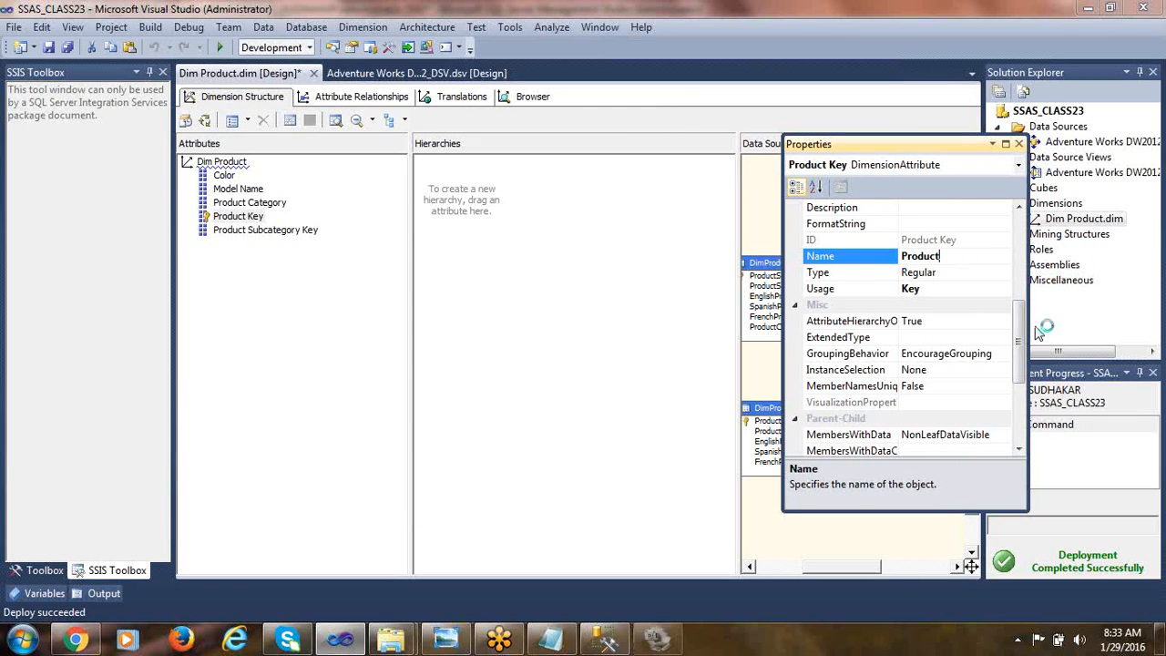
- Check which key column the Product attribute is bound to, without changing the binding
left_click_drag(1022, 337, 1021, 400)
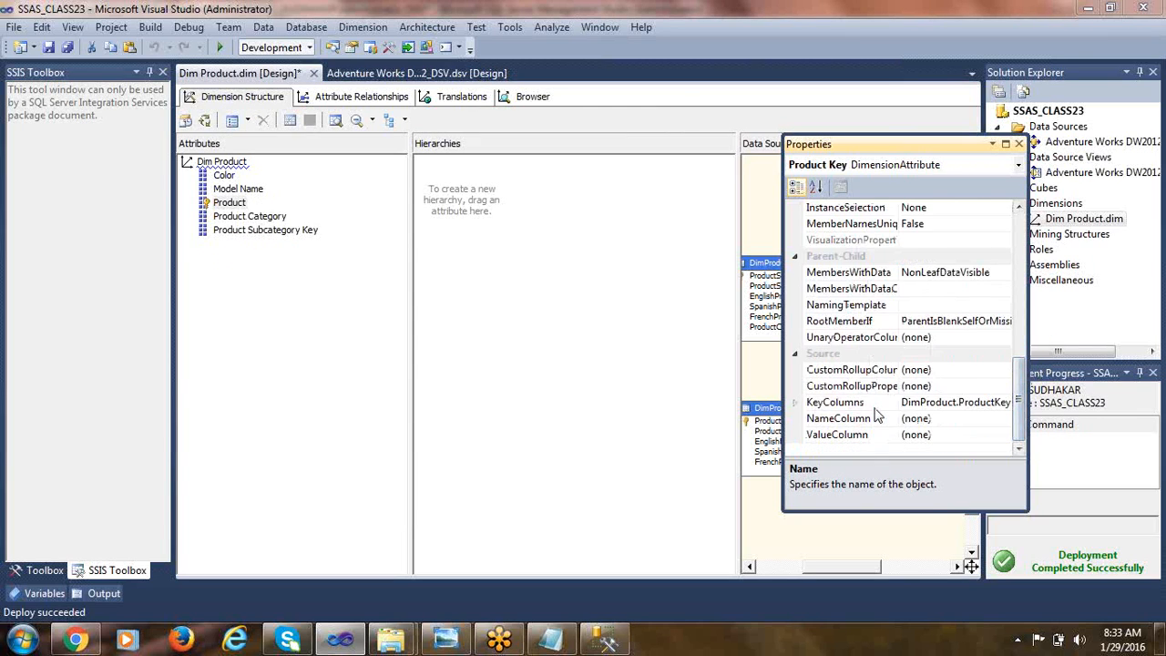
left_click(960, 402)
left_click(1002, 402)
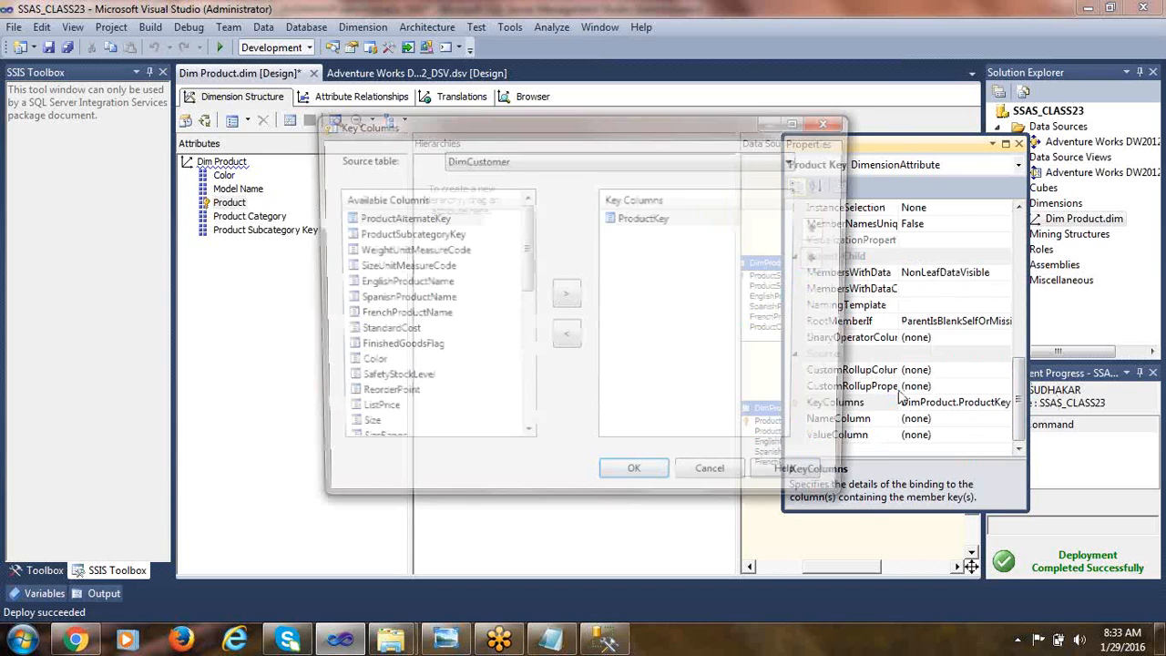
left_click(679, 223)
left_click(730, 481)
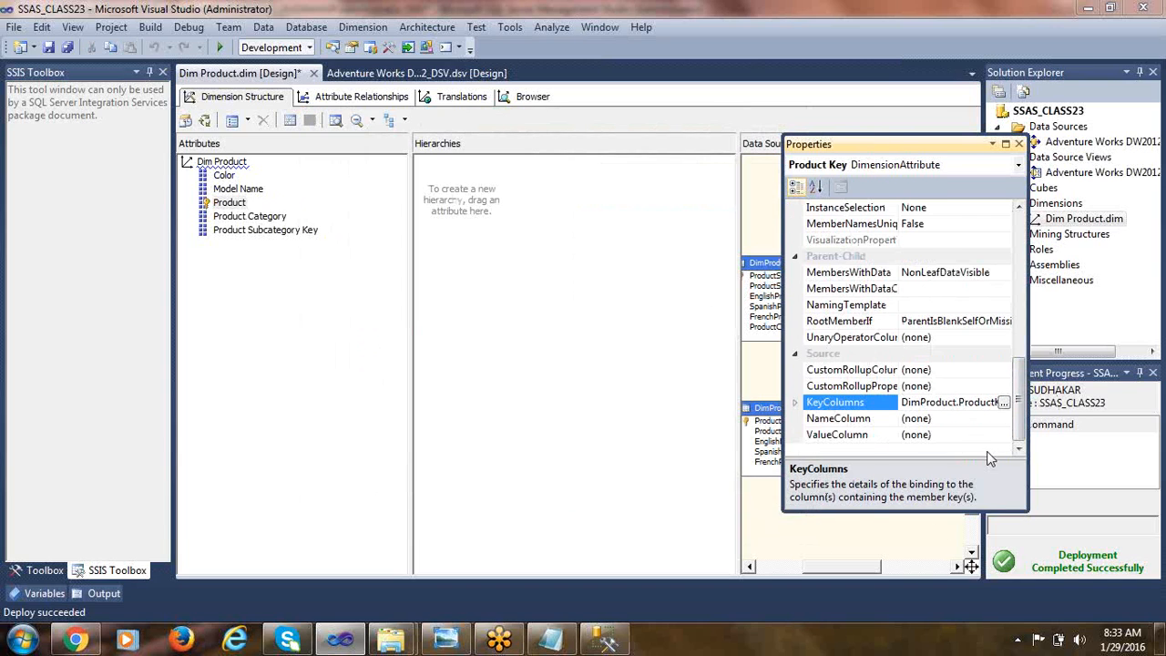
- Bind the name column of the Product attribute to EnglishProductName from the DimProduct table
left_click(873, 424)
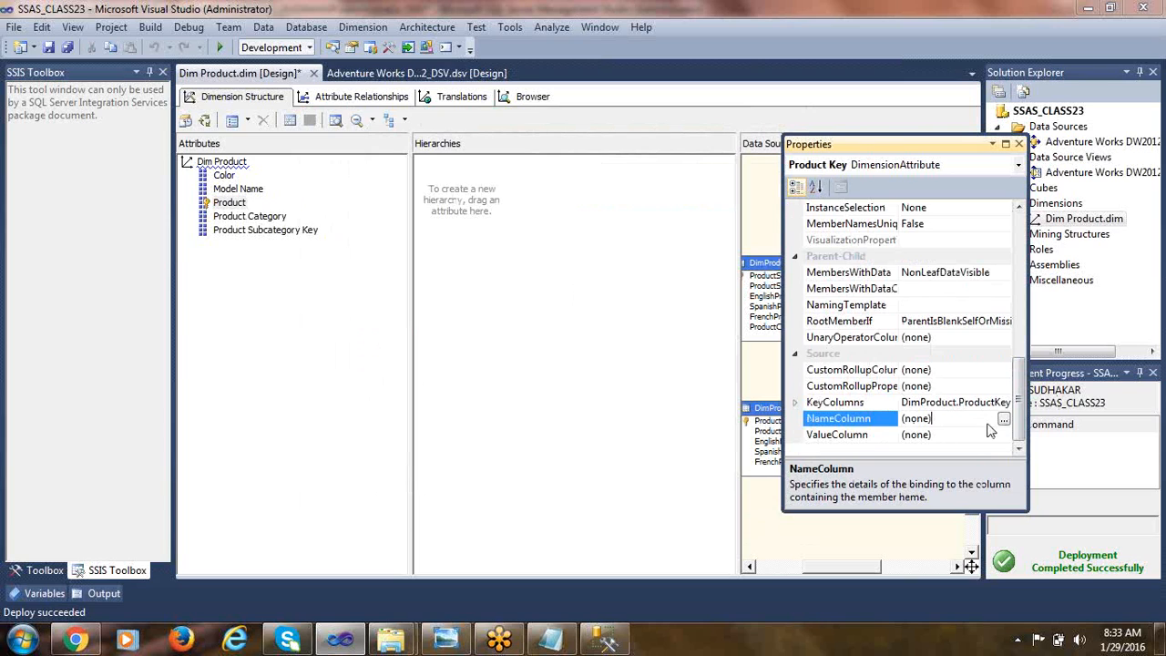
left_click(1003, 418)
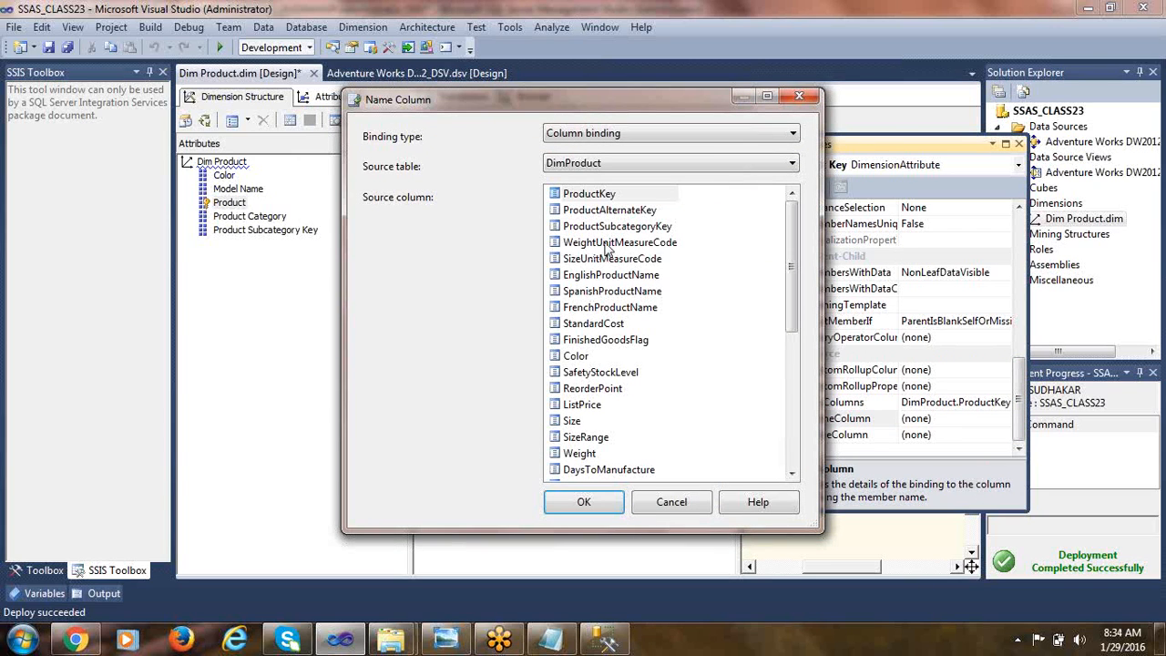
left_click(609, 274)
left_click(584, 502)
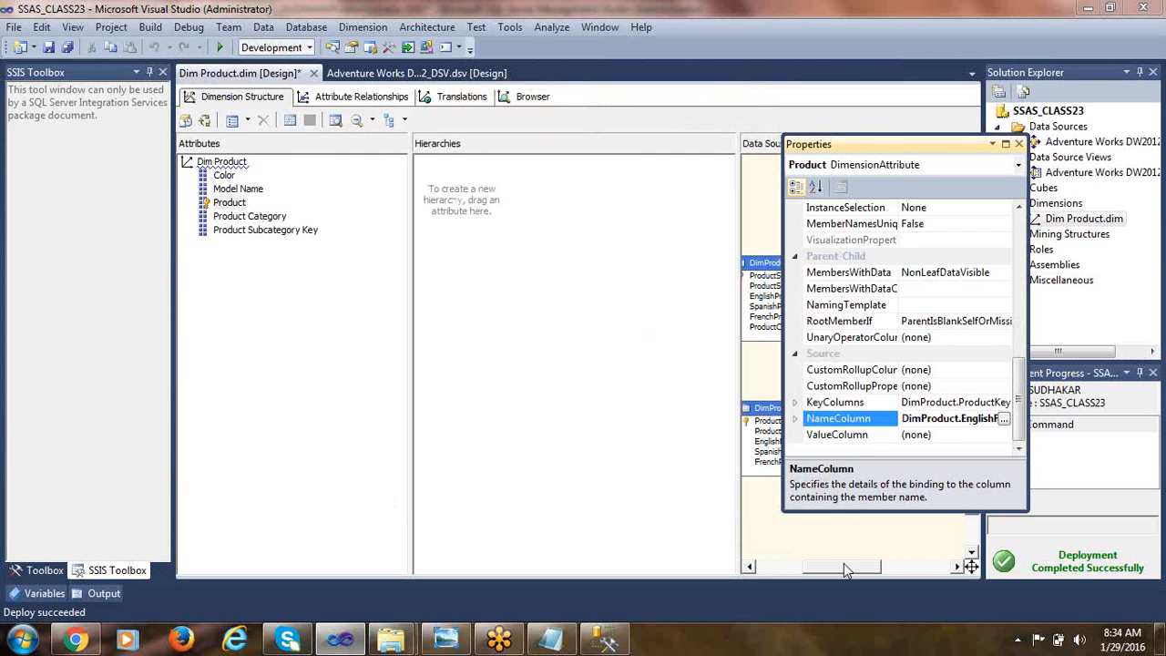
left_click(262, 220)
right_click(261, 220)
left_click(310, 390)
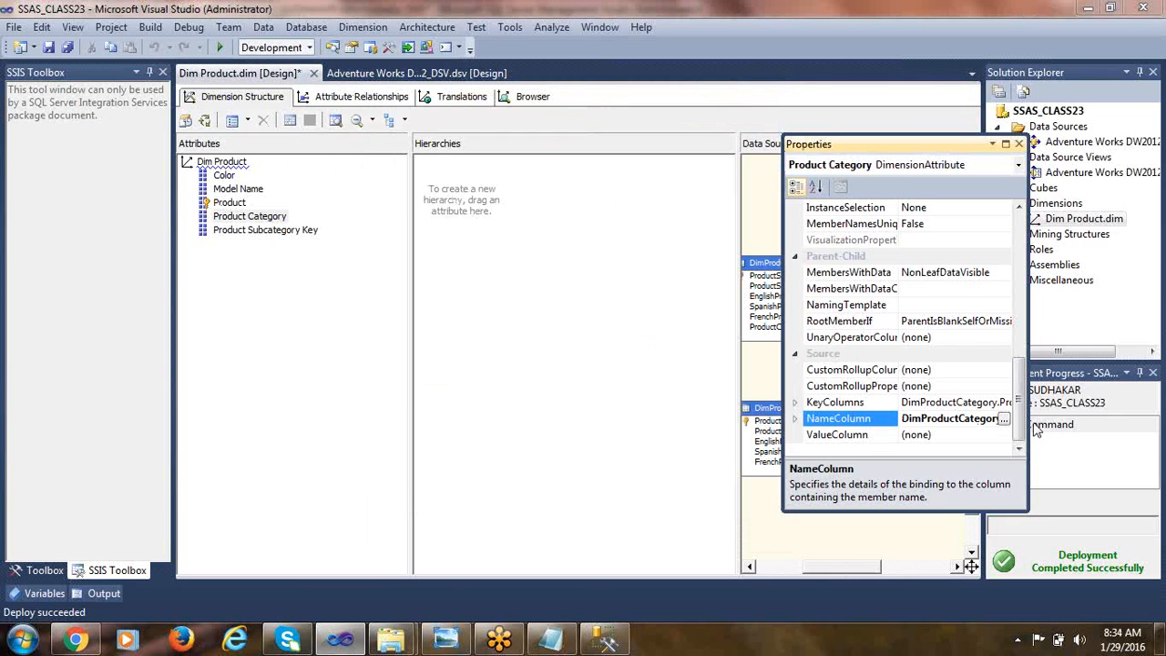
left_click_drag(1020, 406, 1001, 314)
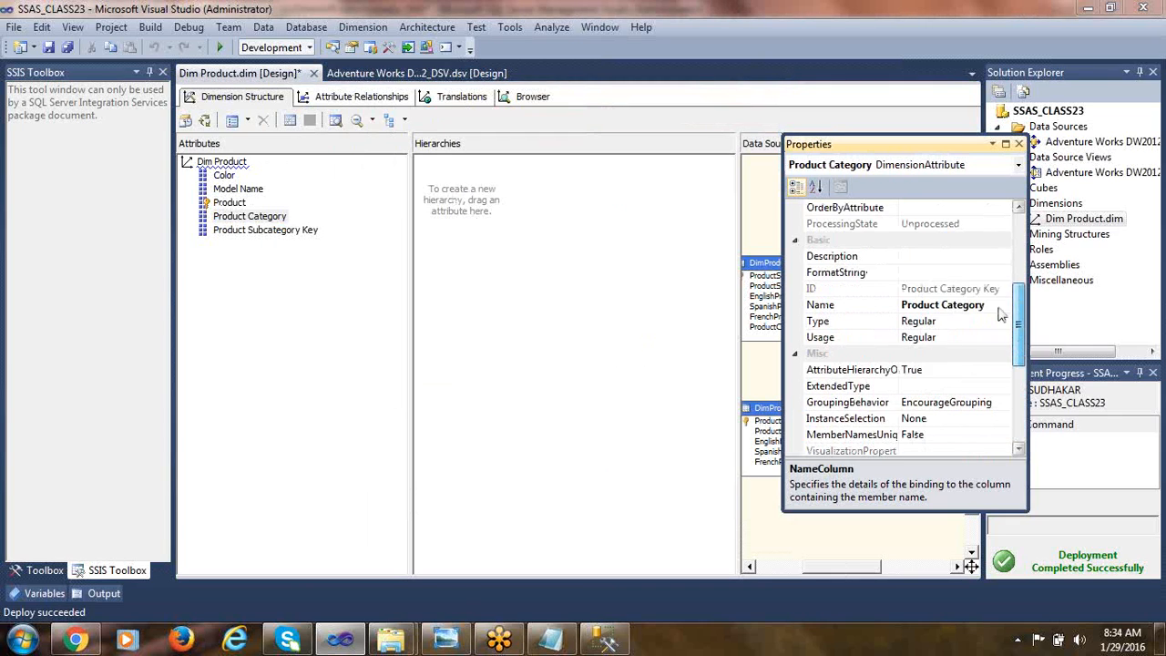
- Rename the Product Subcategory Key attribute of the Dim Product dimension to Product Subcategory
left_click(265, 230)
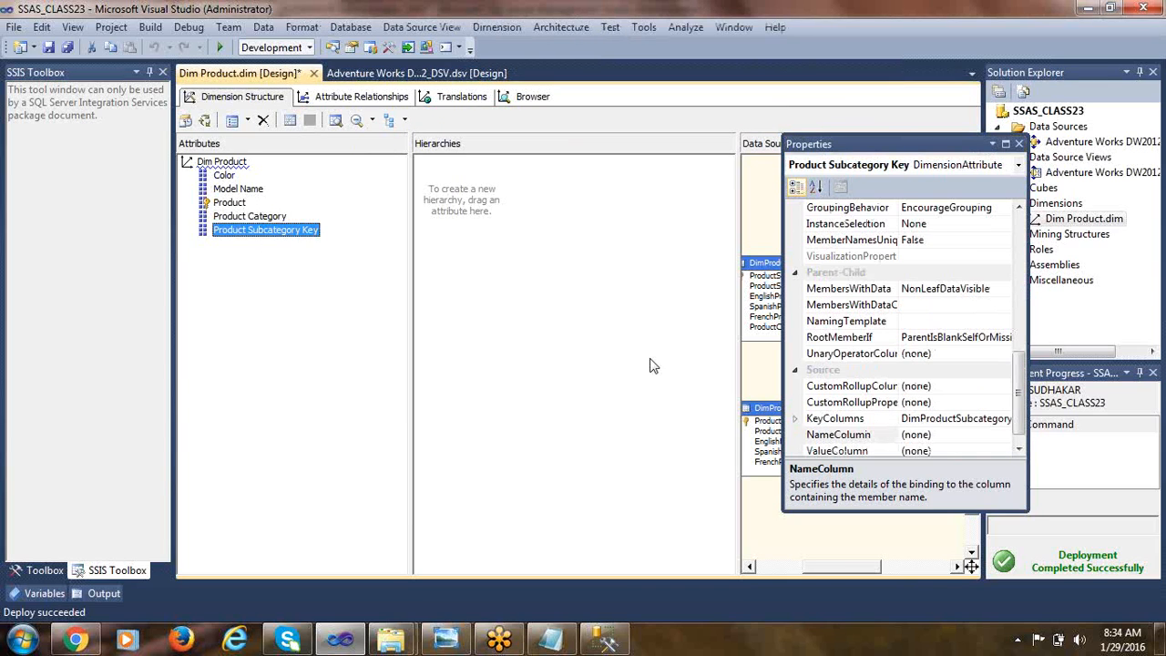
left_click_drag(1020, 401, 1000, 273)
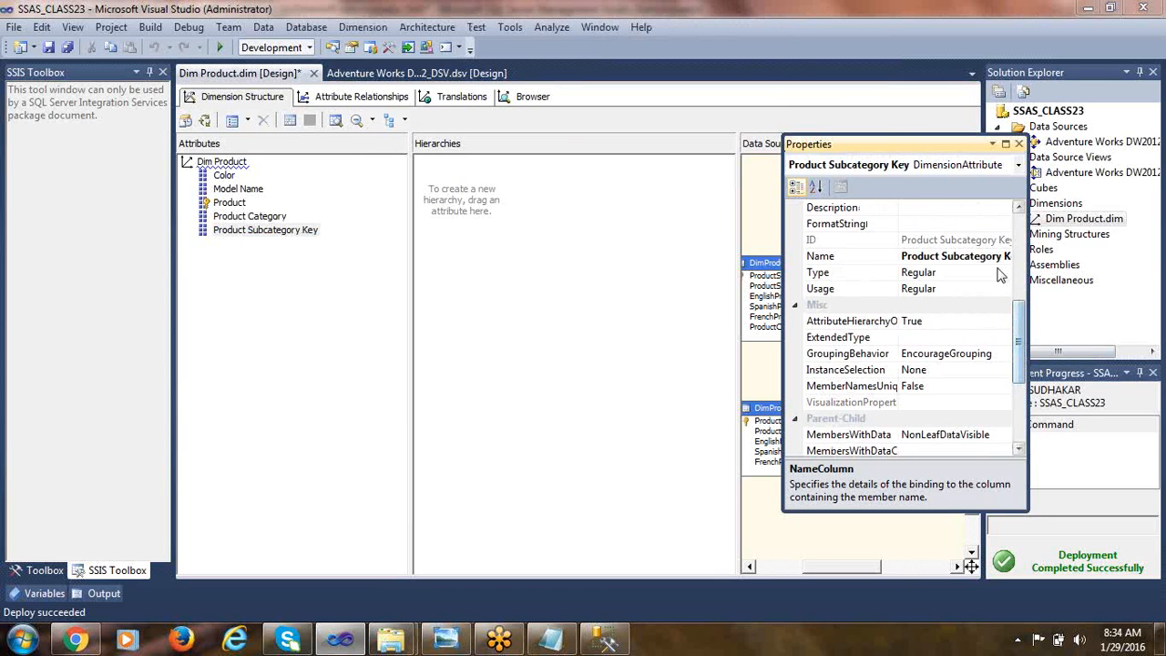
left_click(1000, 263)
key("End")
key("ctrl+shift+Left")
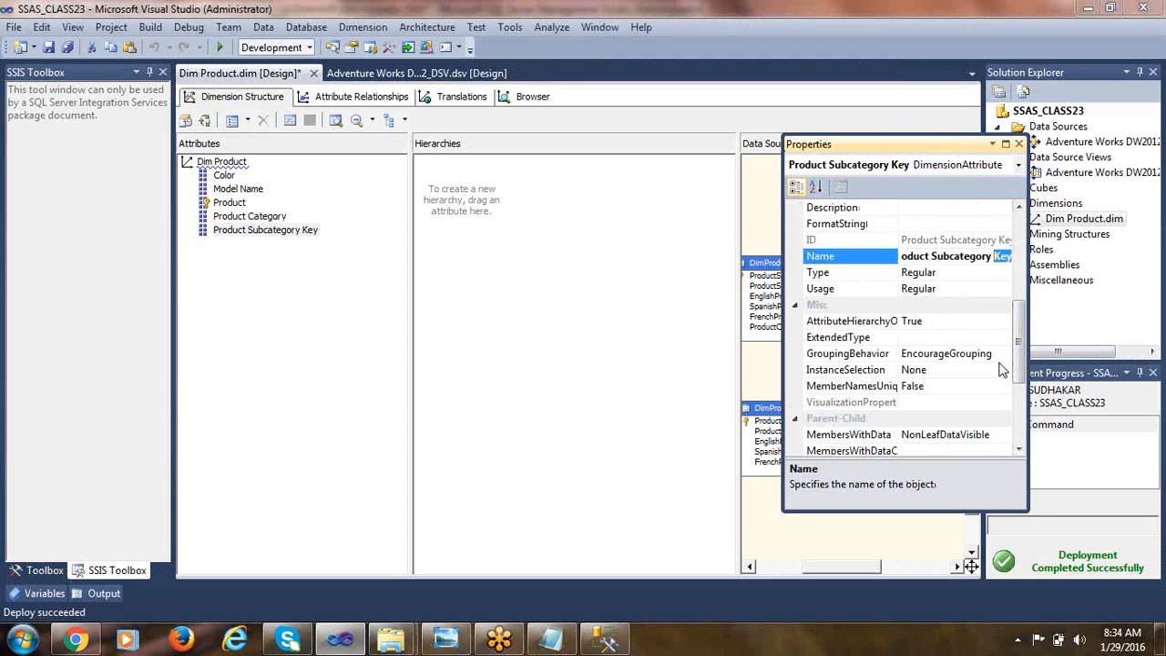
key("BackSpace")
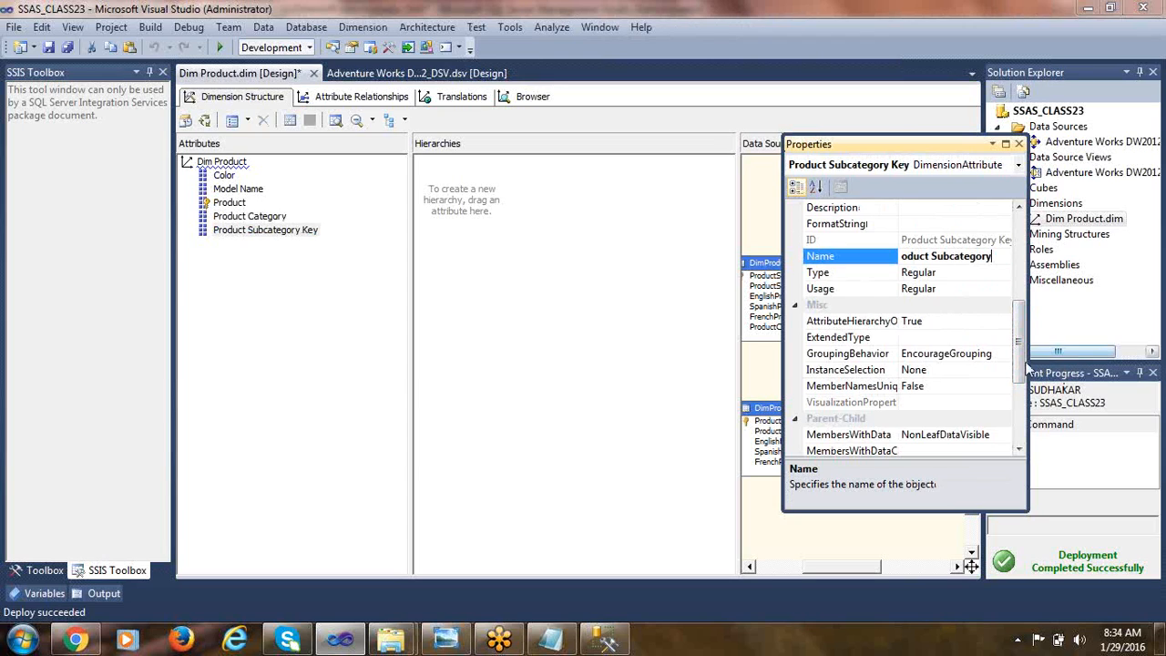
key("Return")
- Bind the name column of the Product Subcategory attribute to EnglishProductSubcategoryName from the DimProductSubcategory table and close its properties
scroll(966, 410, "down", 4)
left_click(861, 406)
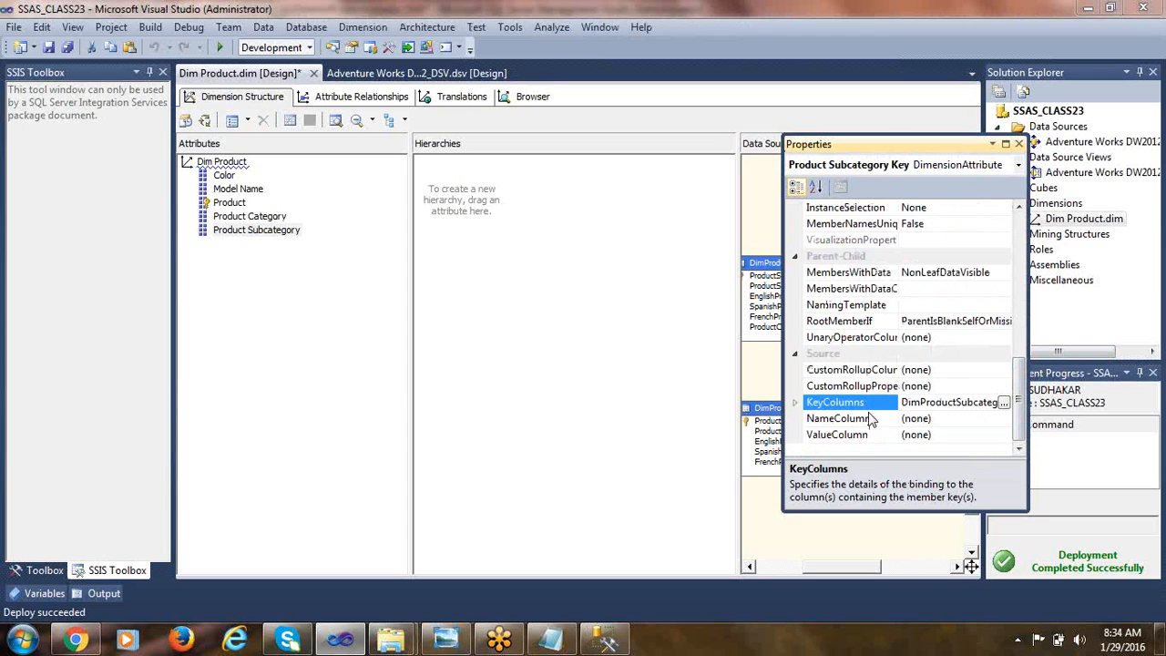
left_click(873, 420)
left_click(1003, 420)
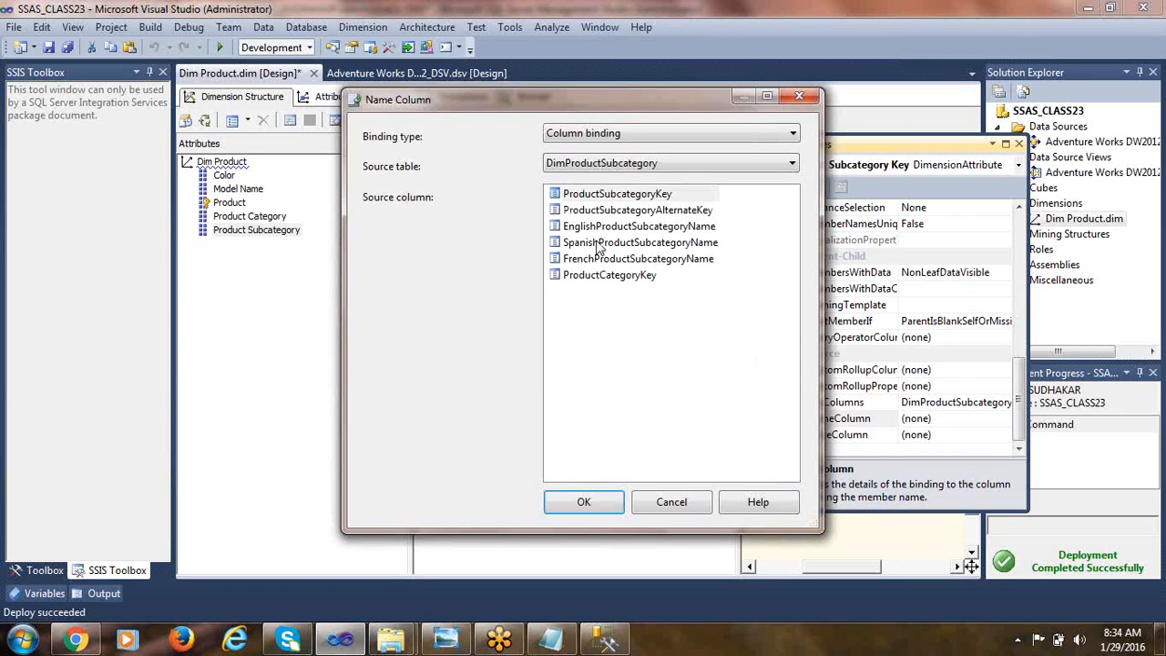
left_click(591, 227)
left_click(601, 501)
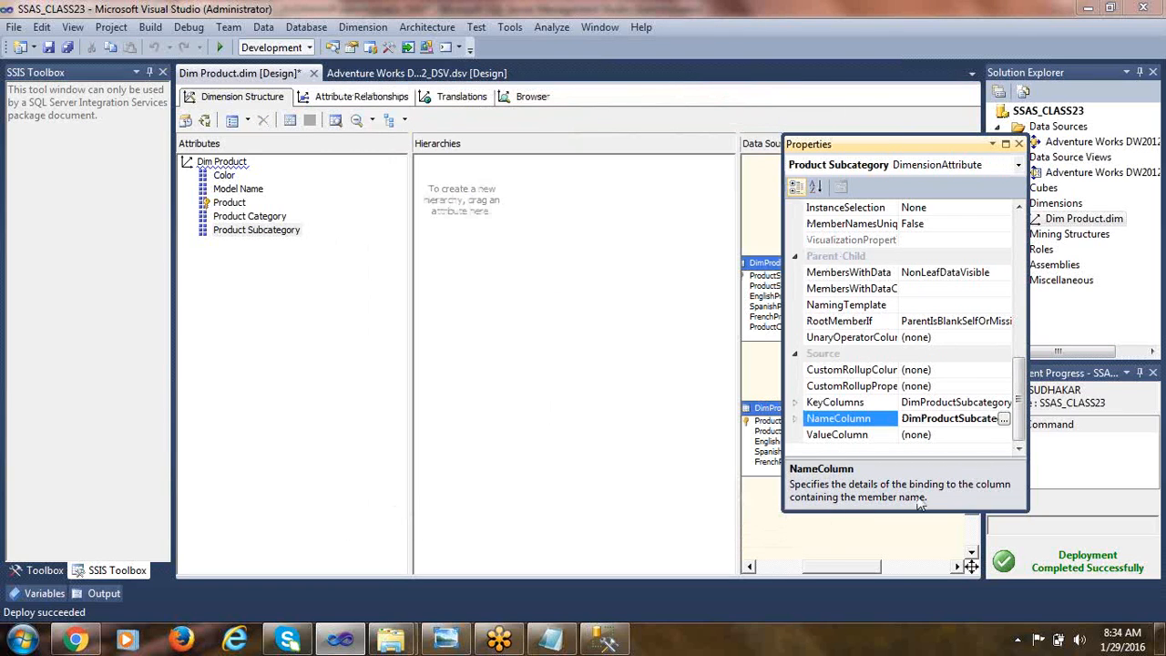
left_click(515, 342)
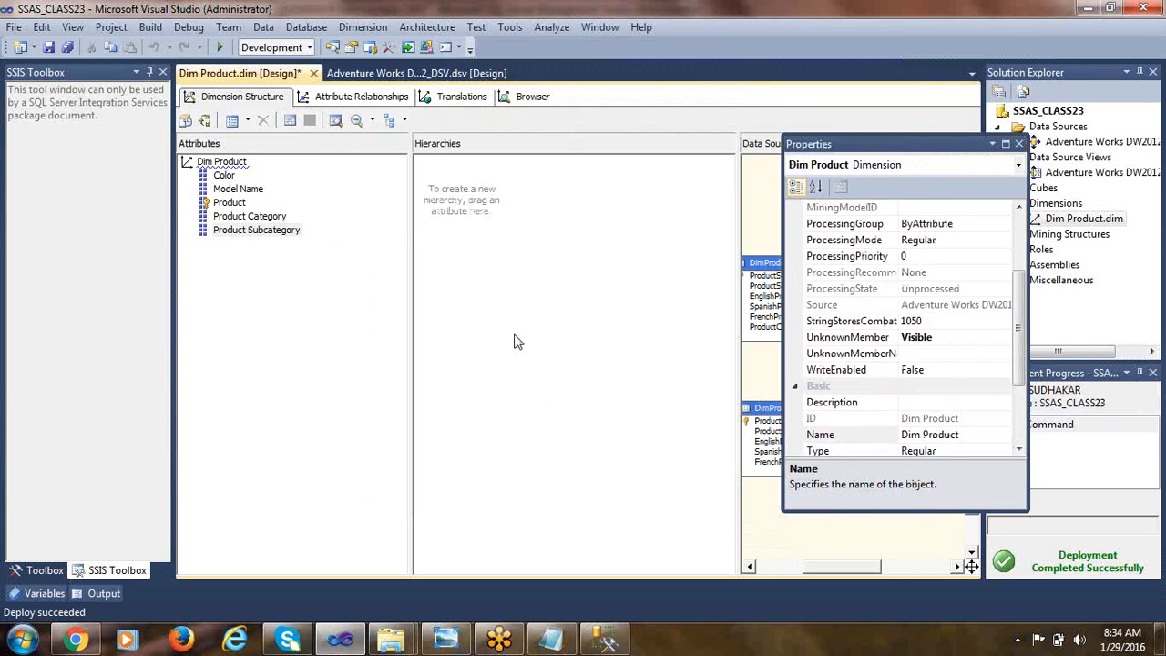
left_click(1018, 144)
- Deploy the SSAS_CLASS23 project with the updated Dim Product attributes
right_click(1028, 111)
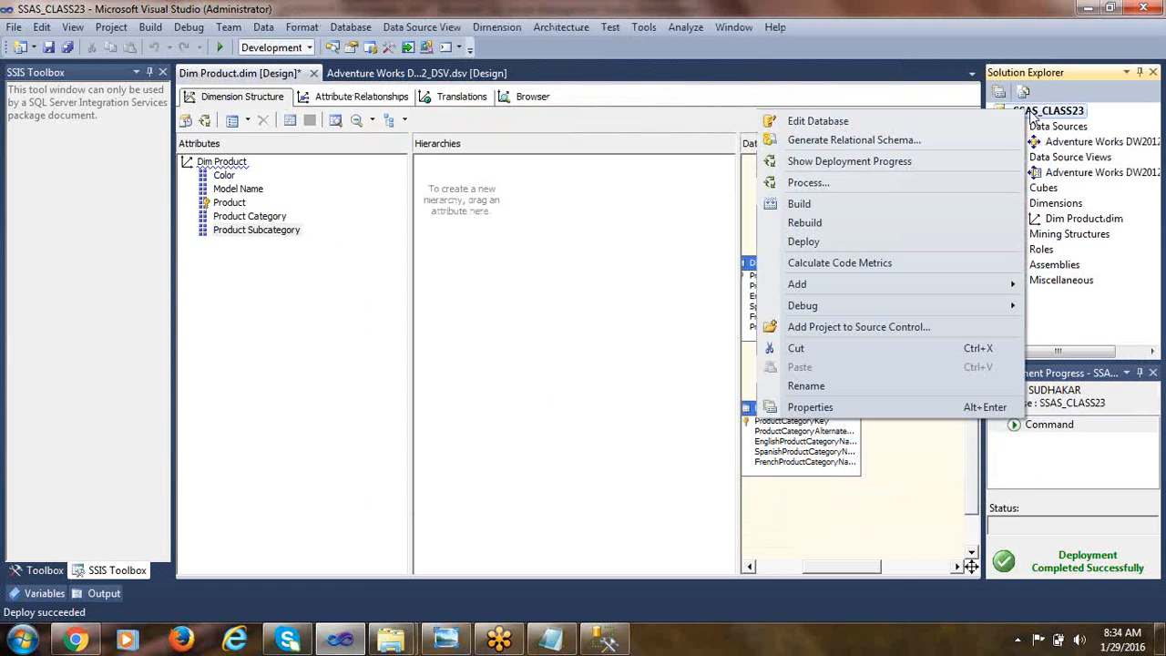
left_click(499, 226)
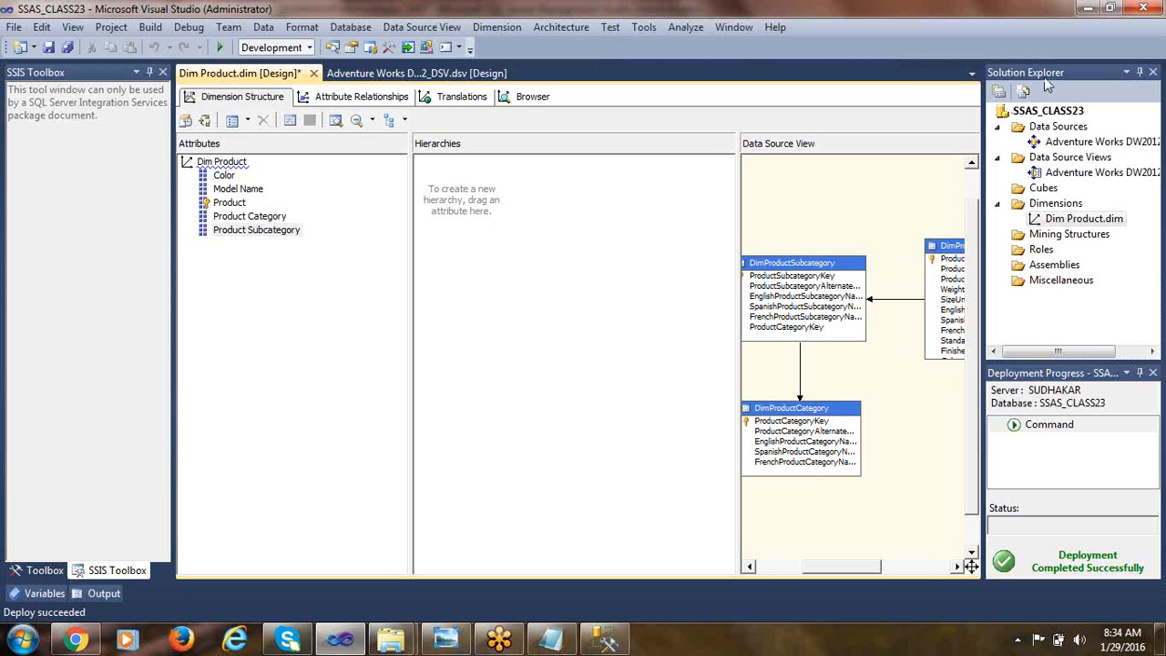
right_click(1035, 111)
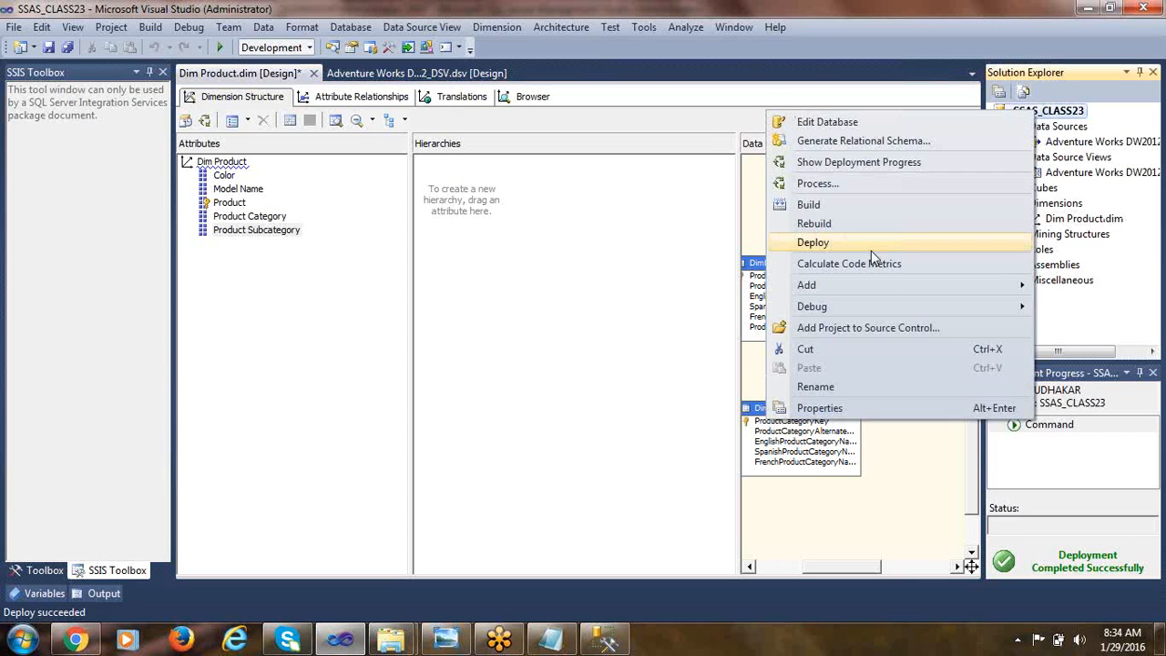
left_click(843, 244)
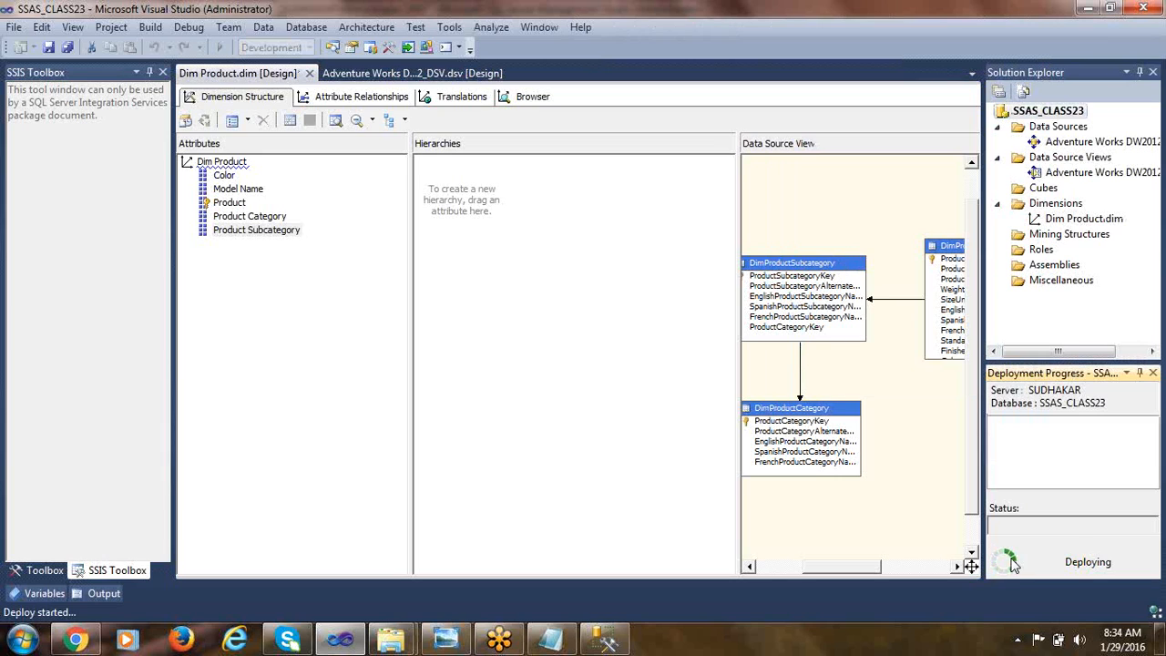
- Process the SSAS_CLASS23 database with Process Full, inspect the Dim Product processing details, and close the processing windows
right_click(1017, 114)
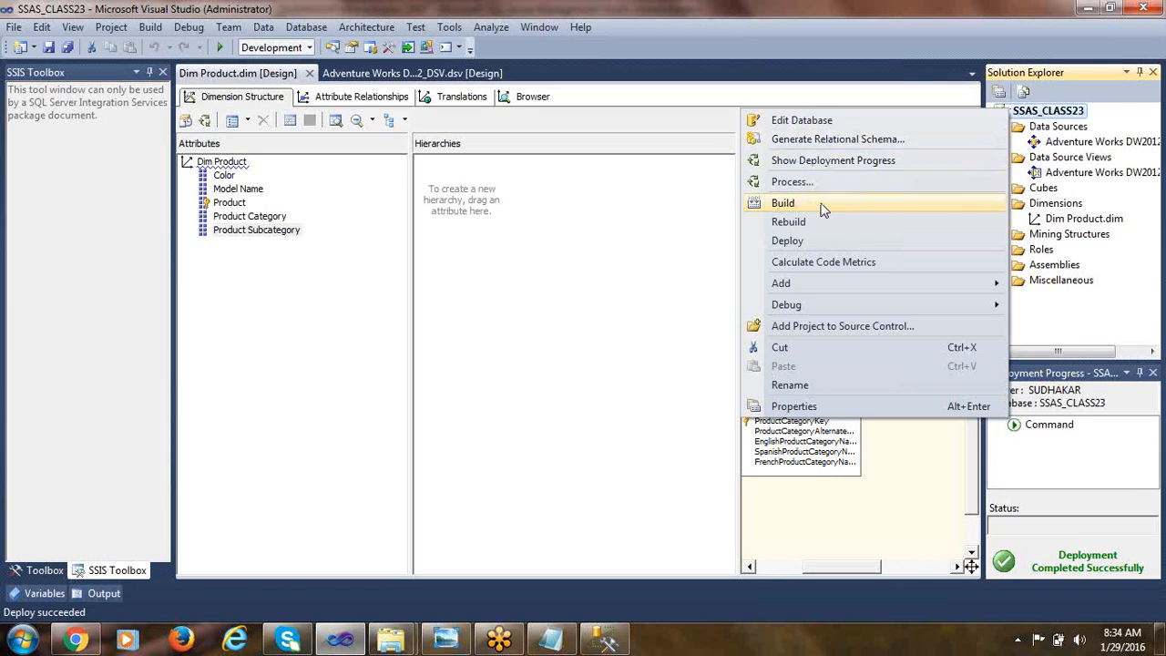
left_click(792, 182)
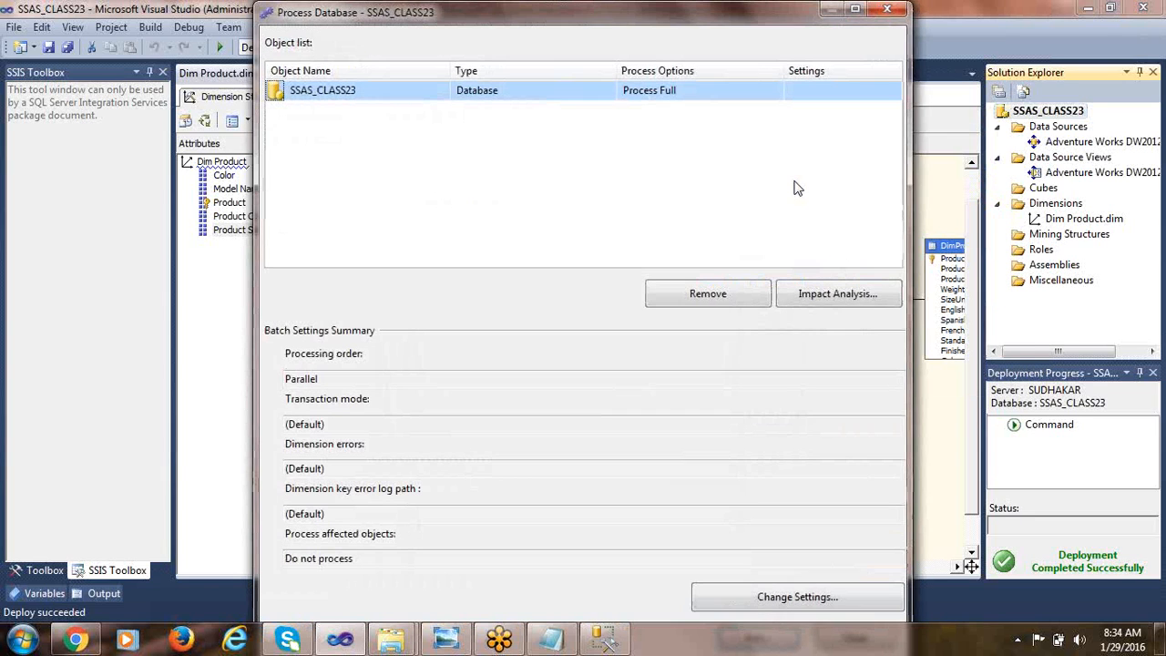
left_click(849, 11)
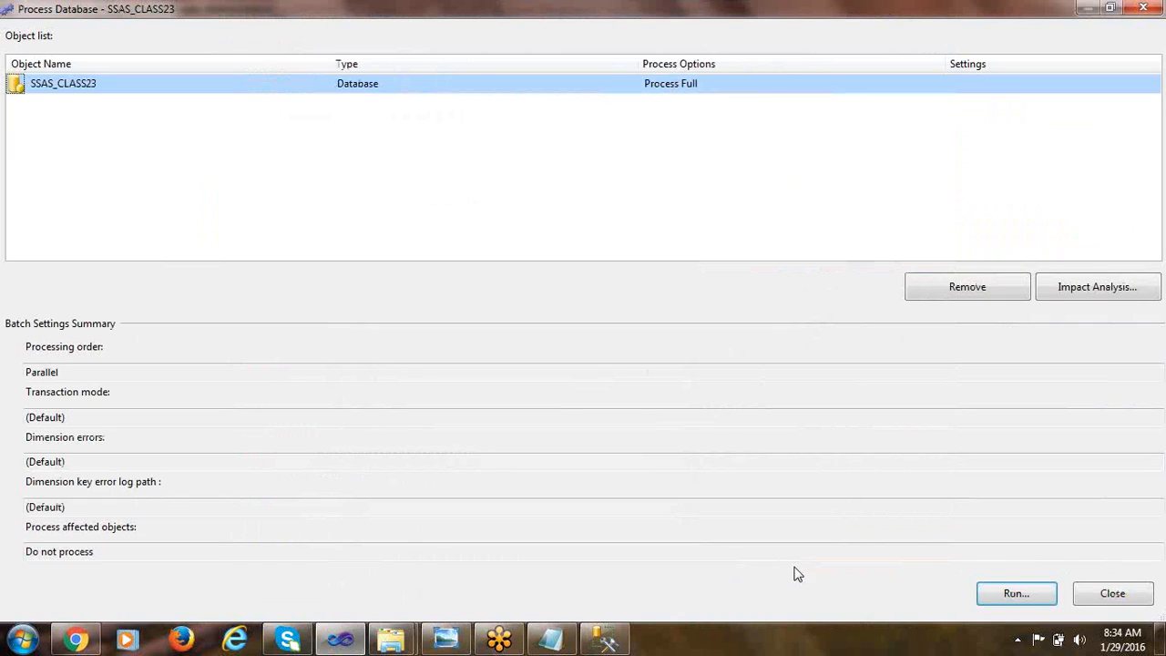
left_click(999, 597)
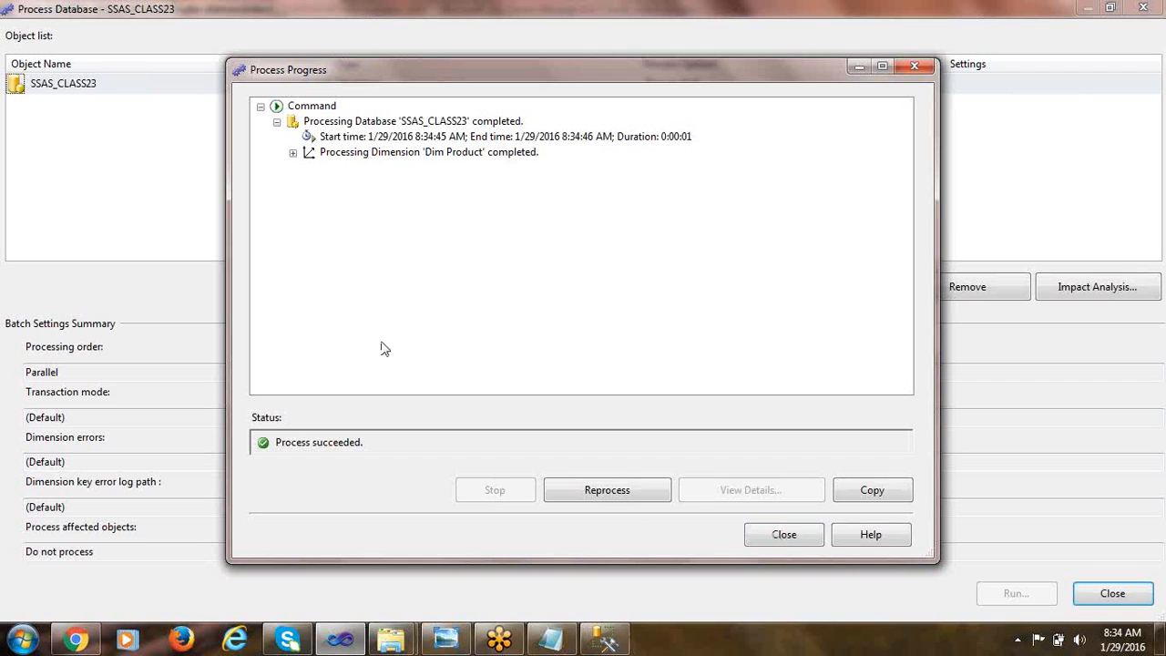
double_click(297, 155)
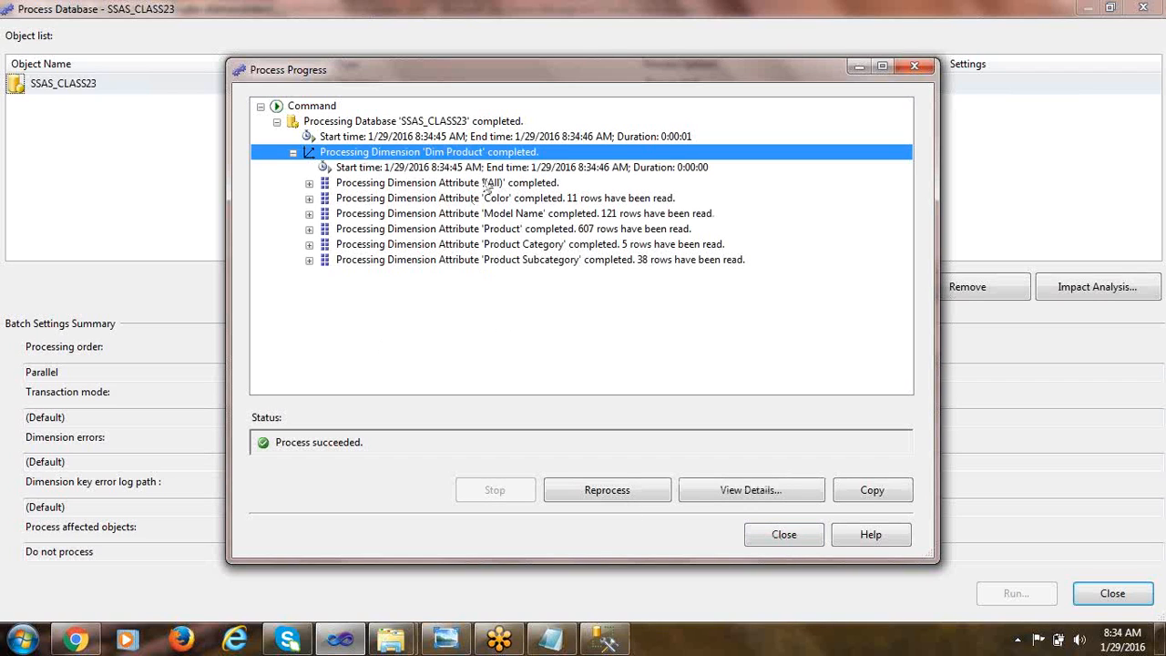
left_click(779, 538)
left_click(1112, 594)
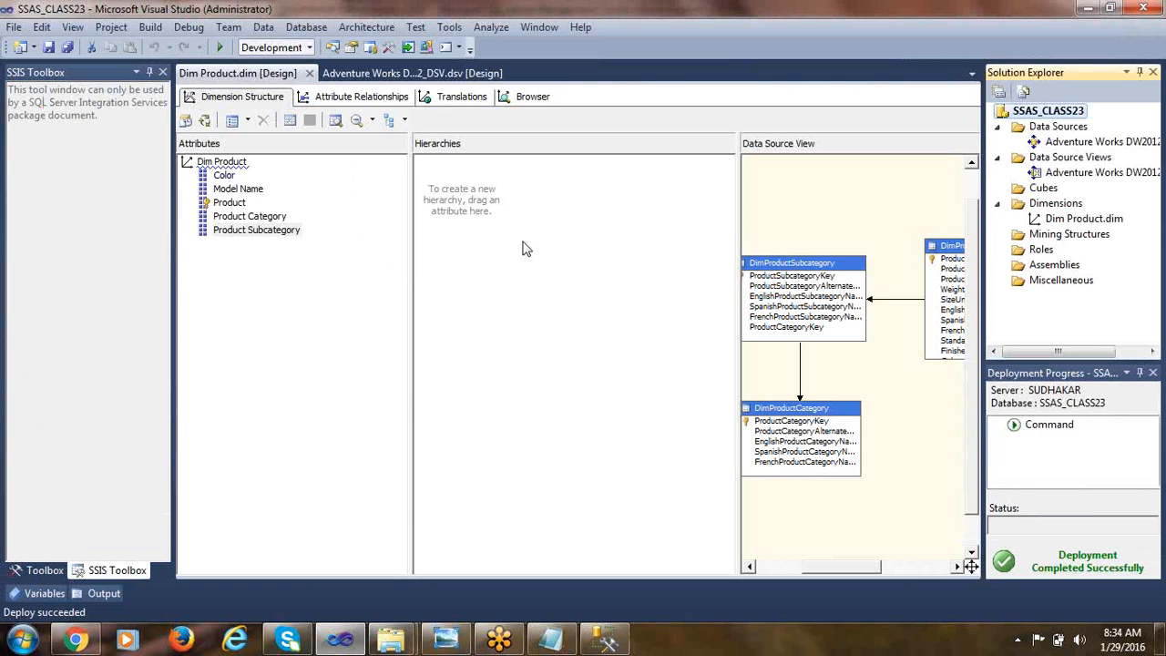
- Open the Dim Product dimension browser and reconnect it to the reprocessed dimension
left_click(530, 97)
left_click(447, 120)
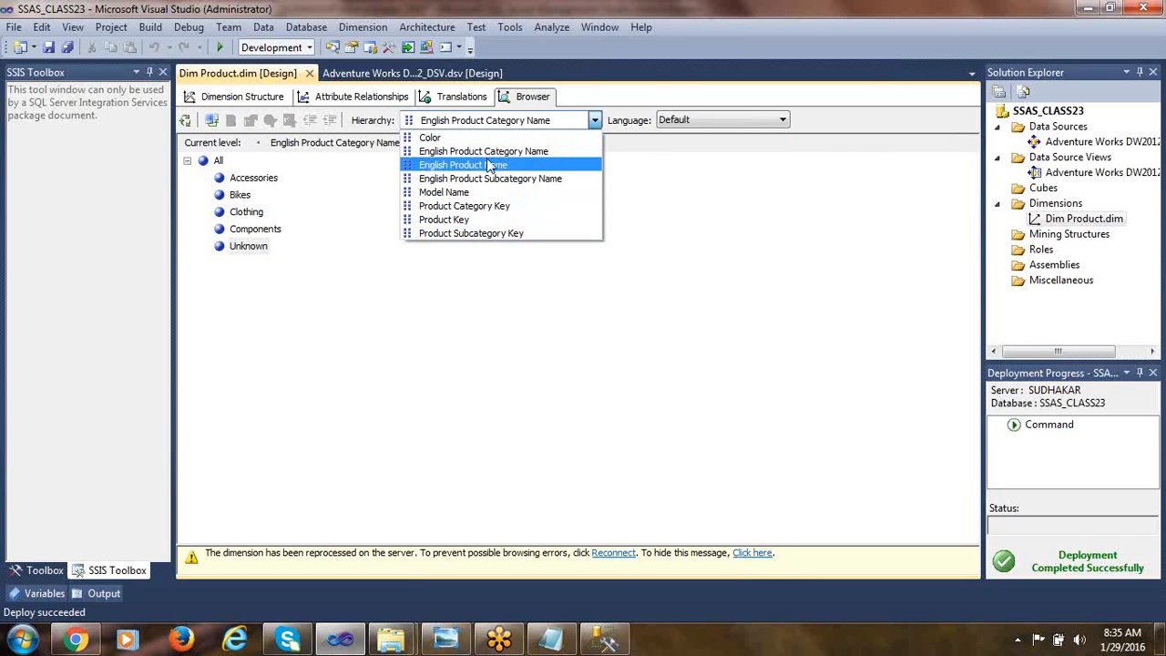
left_click(360, 235)
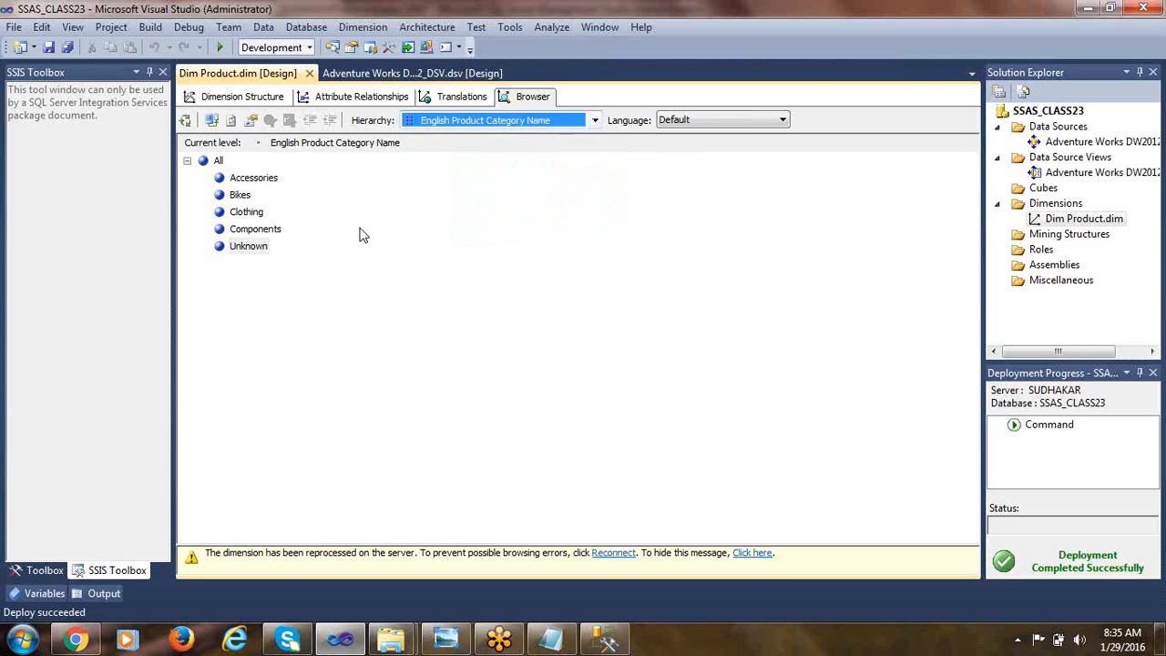
left_click(210, 121)
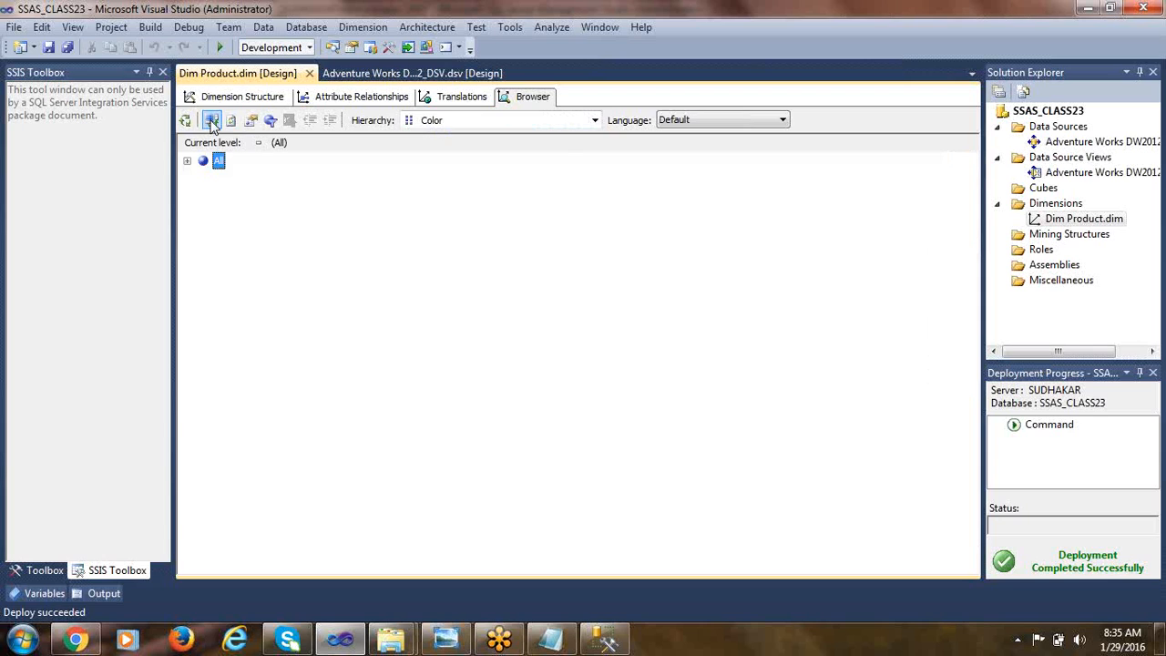
- Browse the Product Category hierarchy of Dim Product and examine the member names under All
left_click(516, 122)
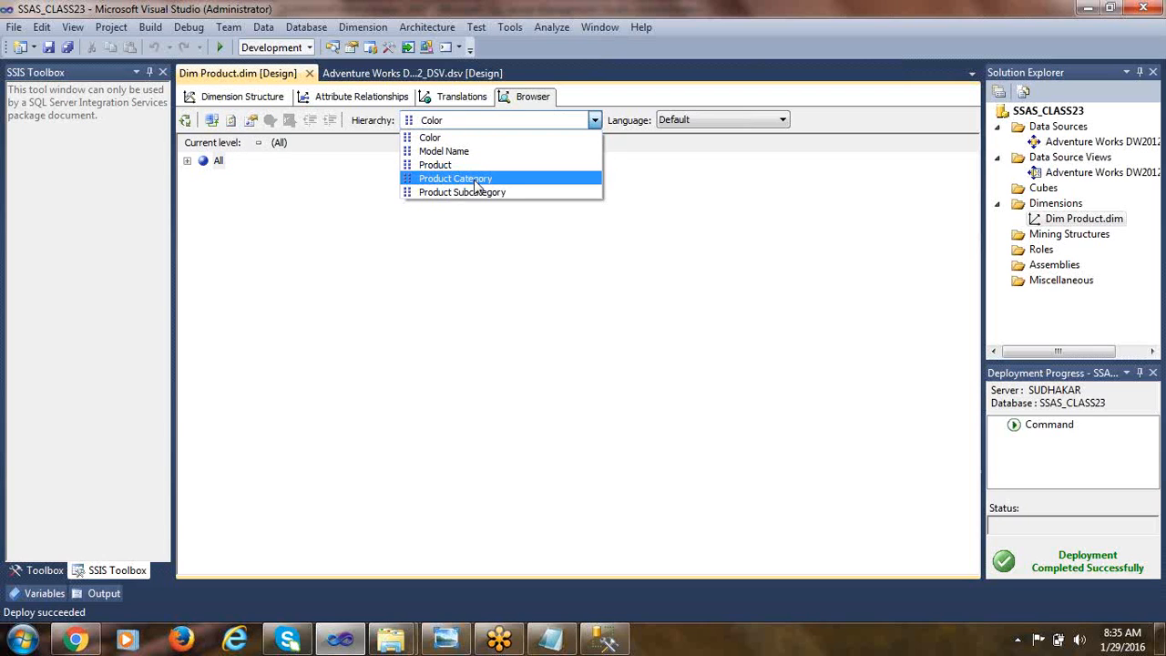
left_click(474, 179)
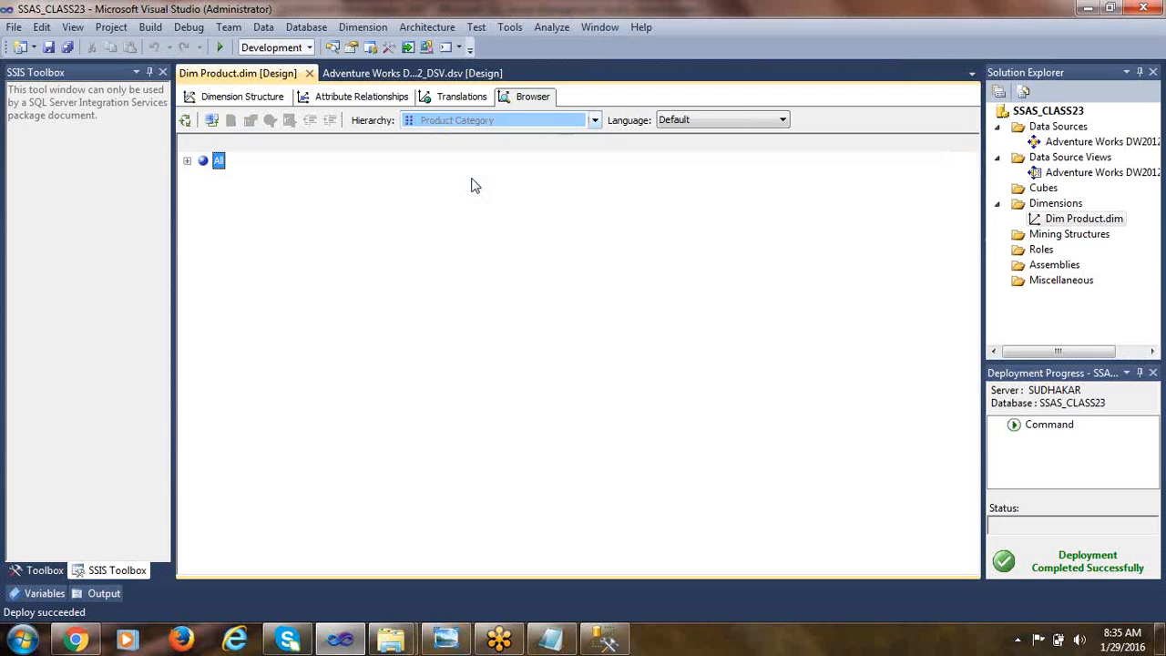
left_click(469, 123)
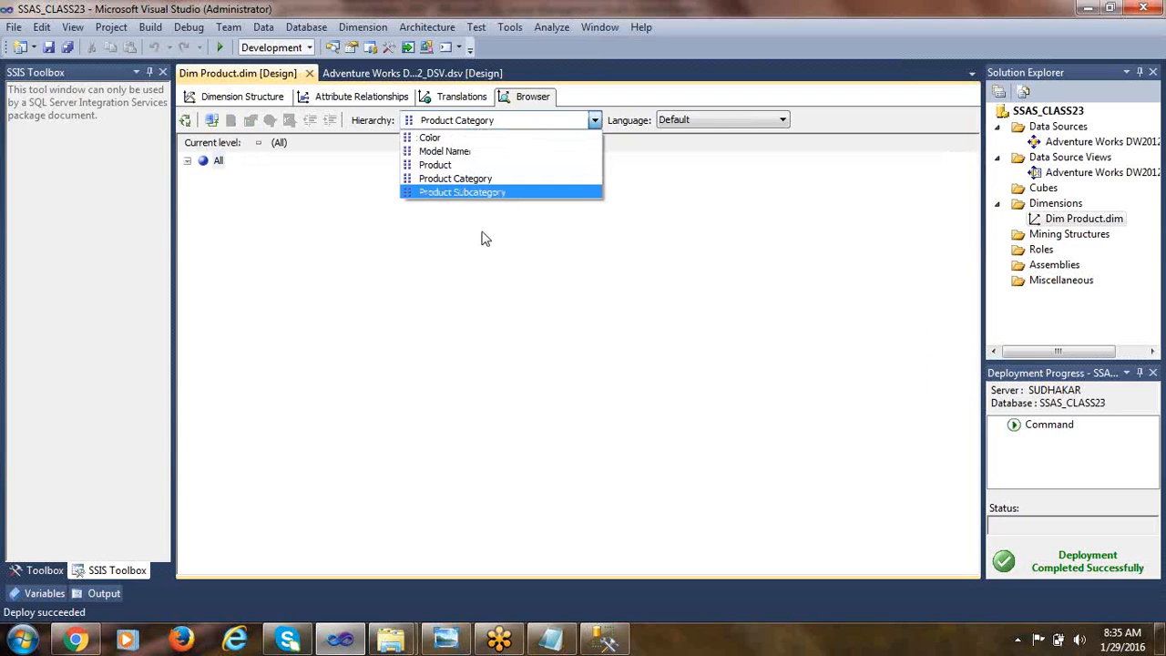
left_click(461, 181)
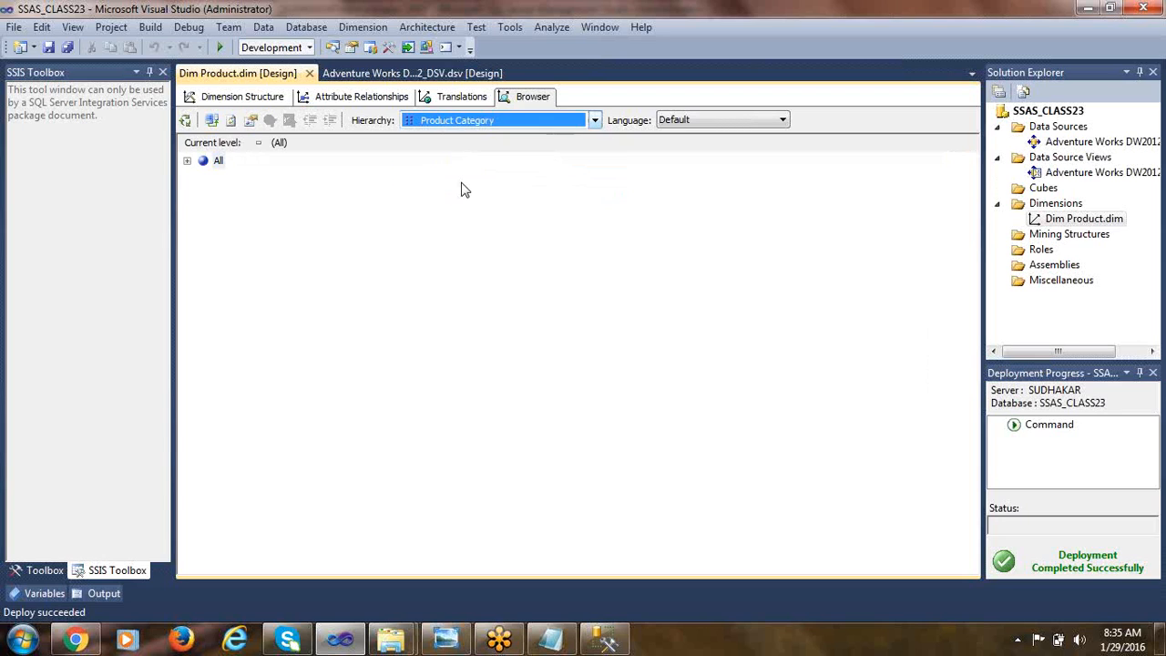
left_click(188, 162)
left_click(240, 181)
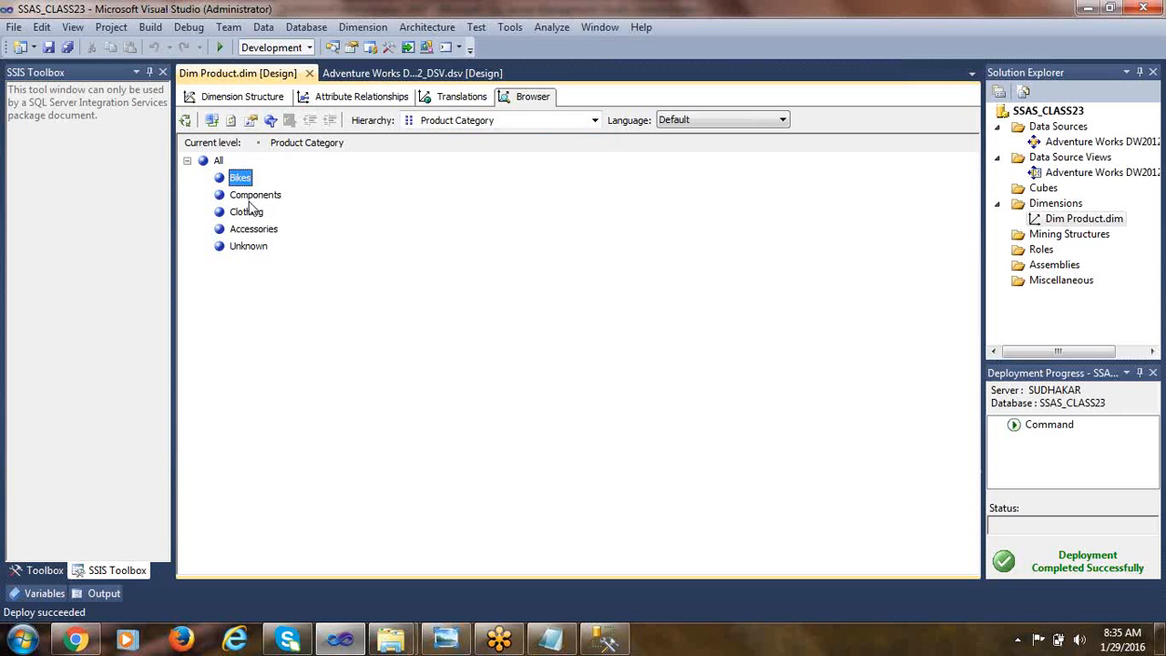
left_click(250, 197)
left_click(251, 213)
left_click(255, 230)
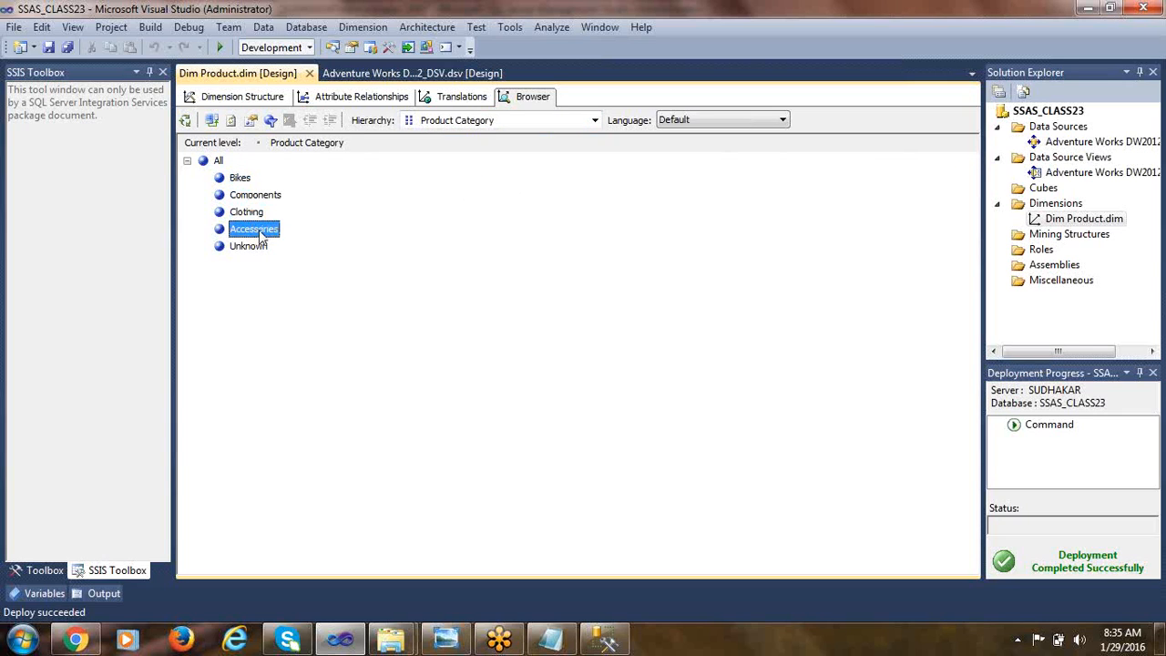
left_click(240, 182)
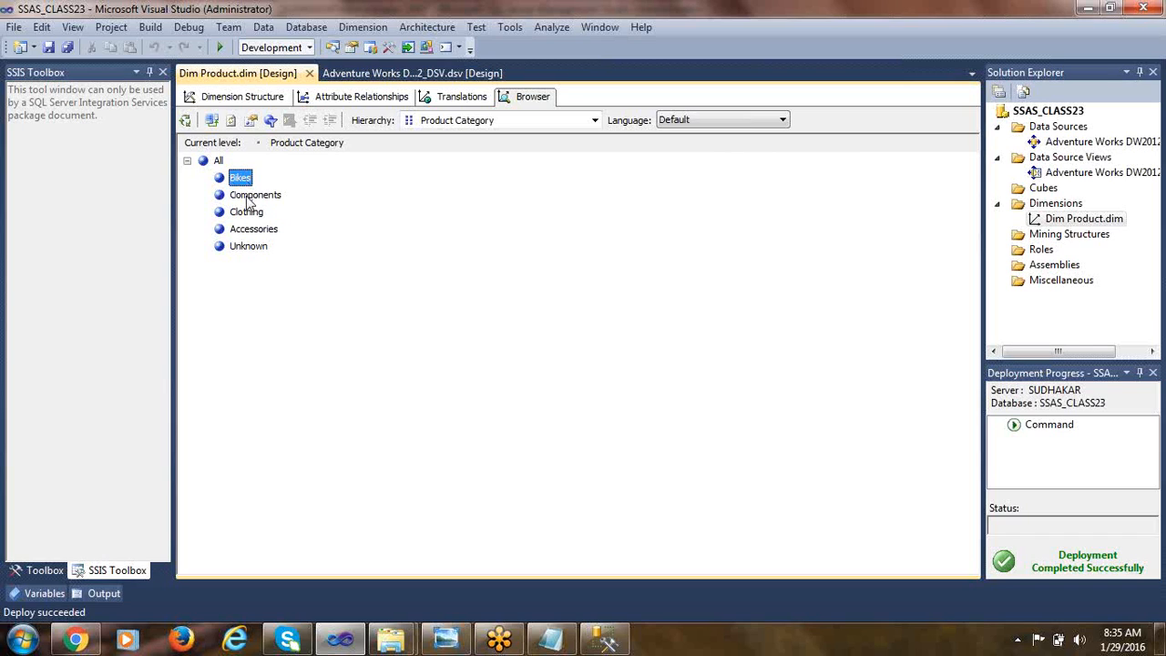
left_click(254, 195)
left_click(251, 212)
left_click(255, 229)
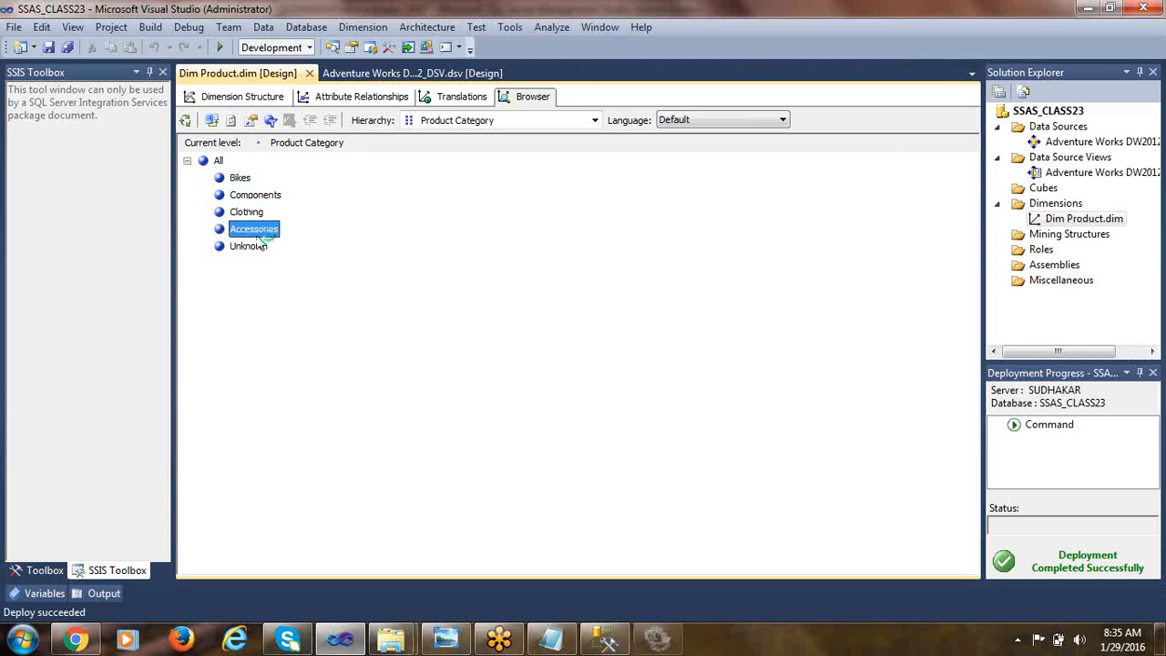
left_click(236, 178)
- Browse the Product Subcategory hierarchy of Dim Product and examine its member names
left_click(447, 124)
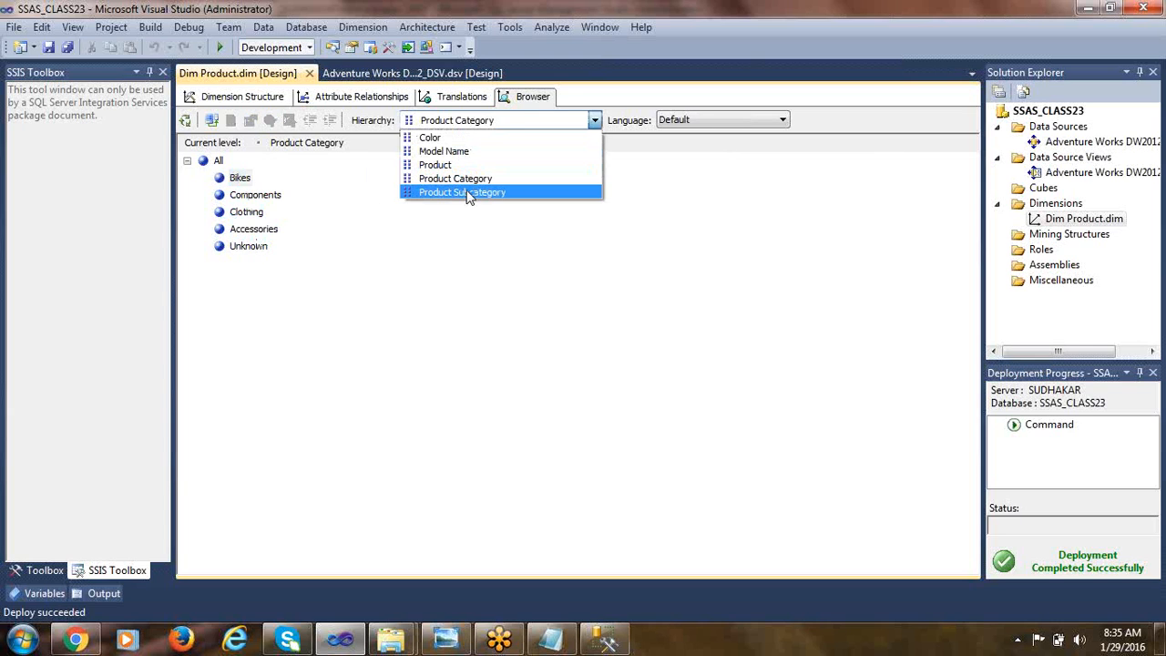
left_click(469, 192)
left_click(217, 188)
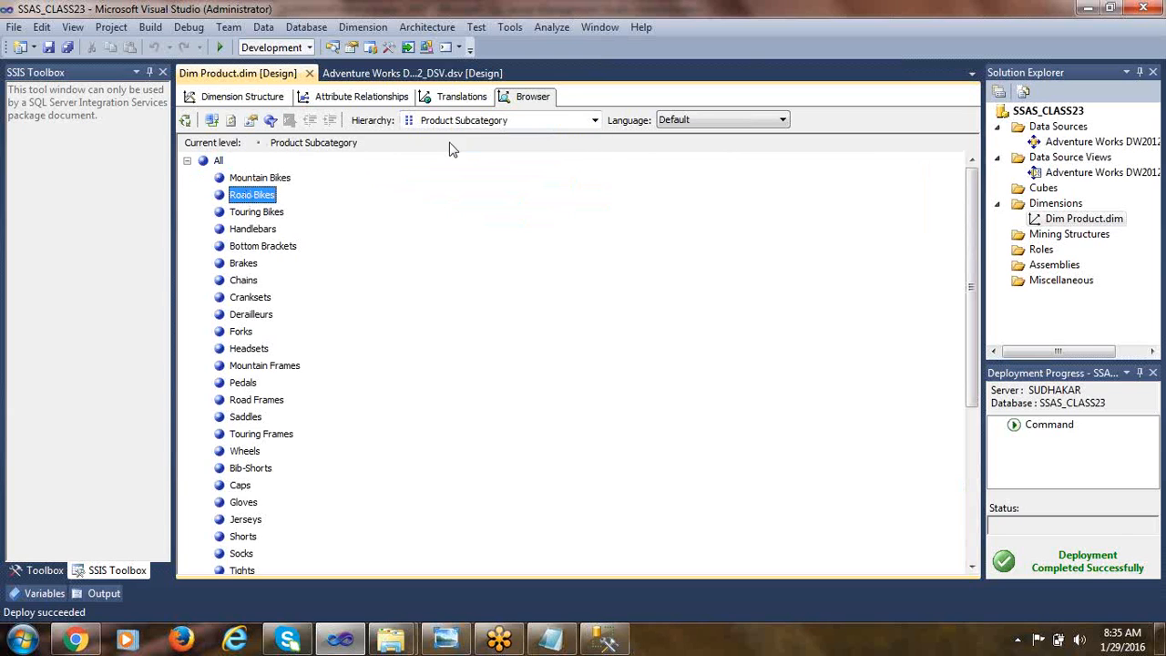
- Browse the Product hierarchy of Dim Product and look through its list of product names
left_click(469, 124)
left_click(435, 165)
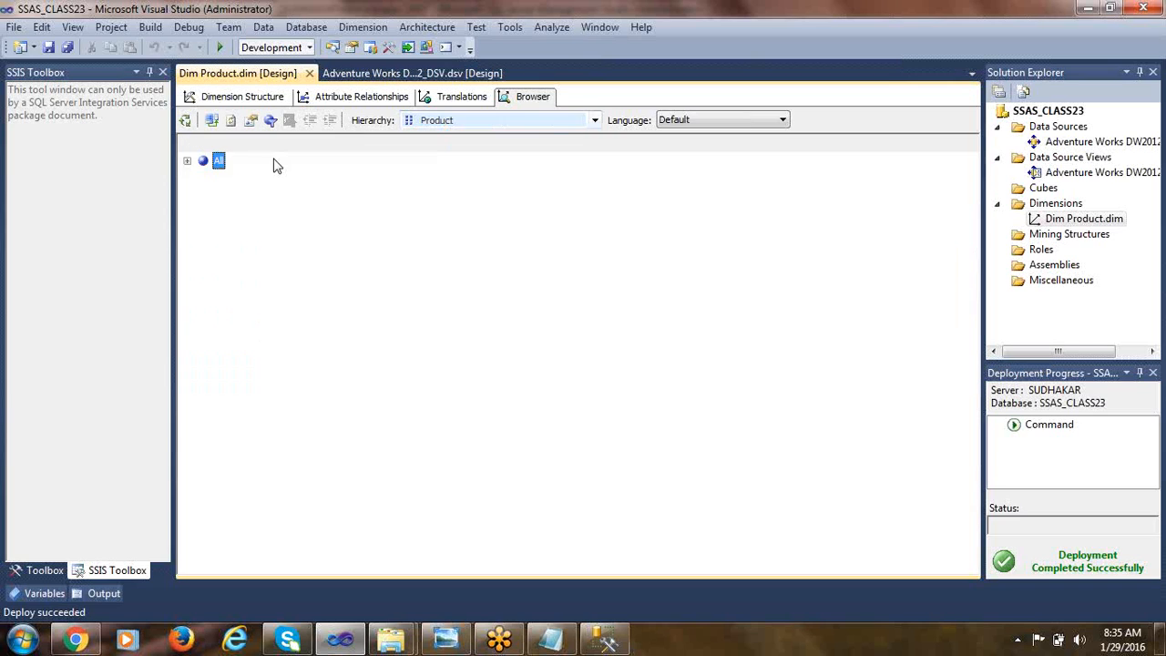
left_click(244, 214)
left_click(242, 284)
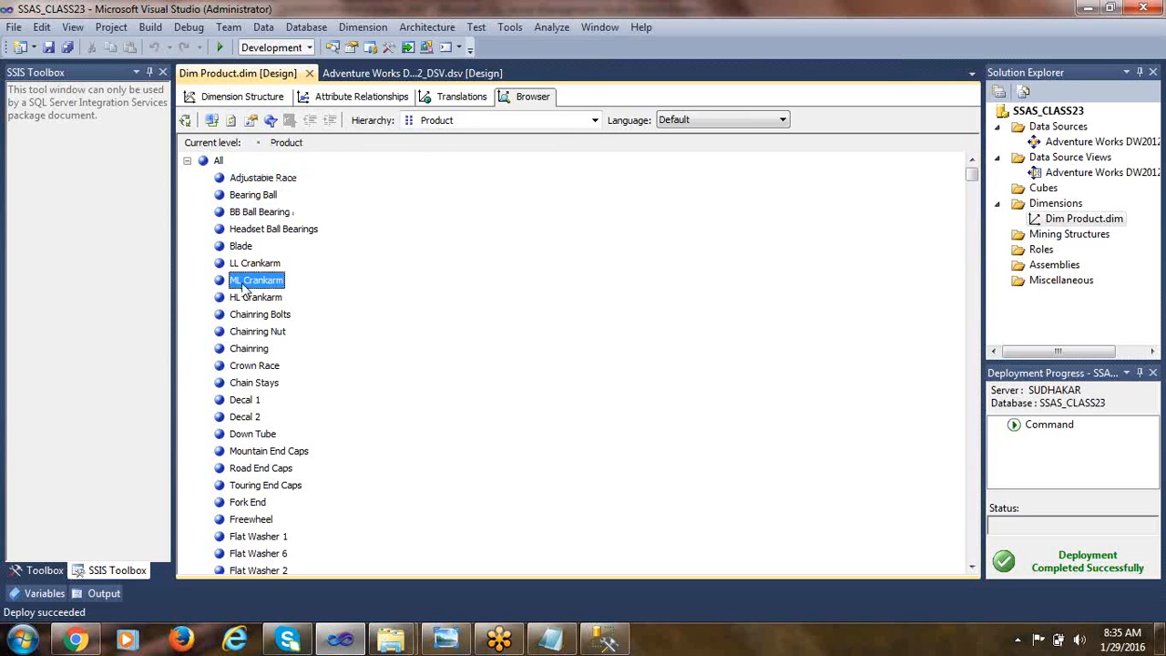
left_click(243, 370)
left_click(266, 450)
scroll(307, 328, "down", 8)
scroll(307, 334, "up", 10)
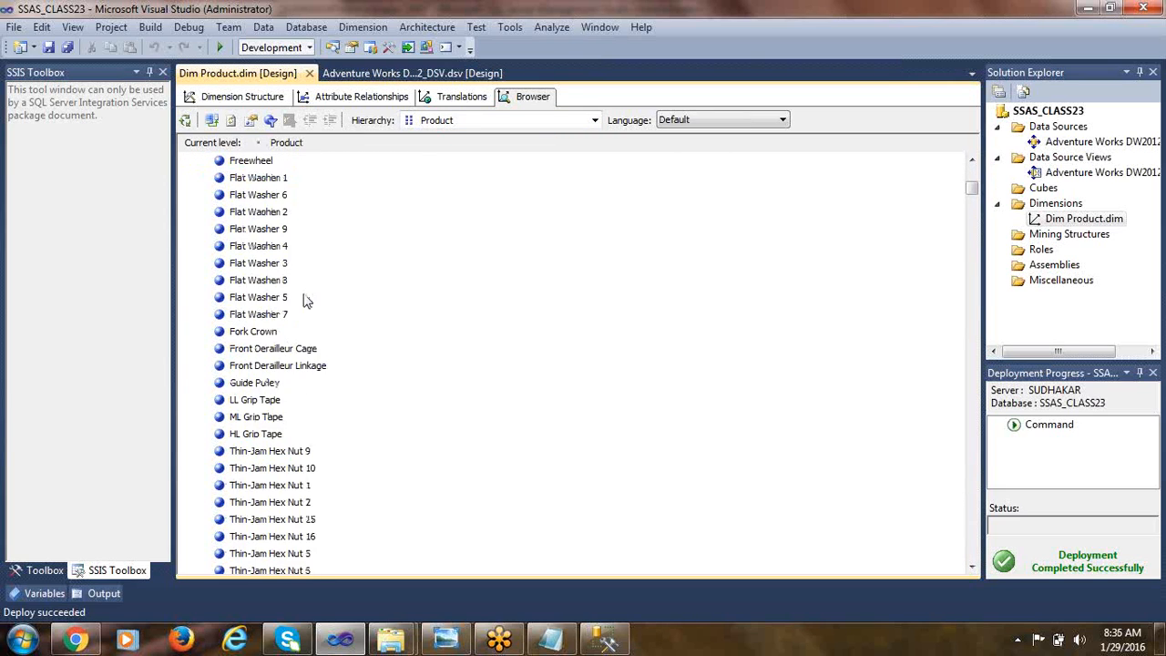
- Create a user hierarchy in the Dim Product structure with the levels Product Category, Product Subcategory and Product, in that order
left_click(229, 96)
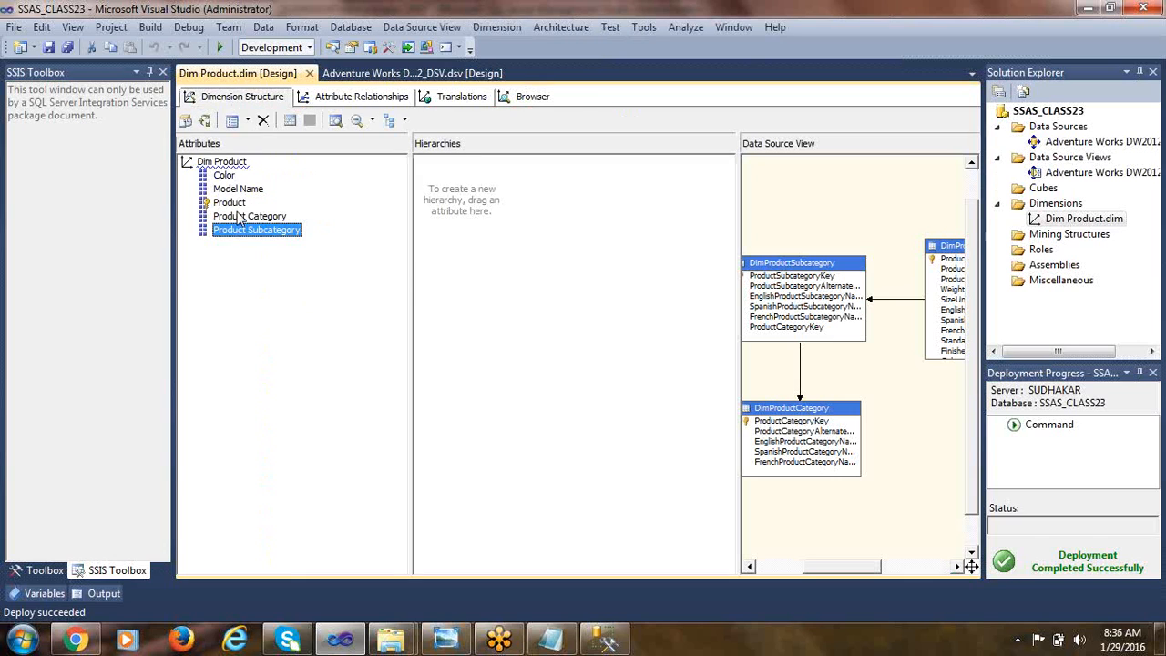
left_click(513, 289)
left_click(308, 290)
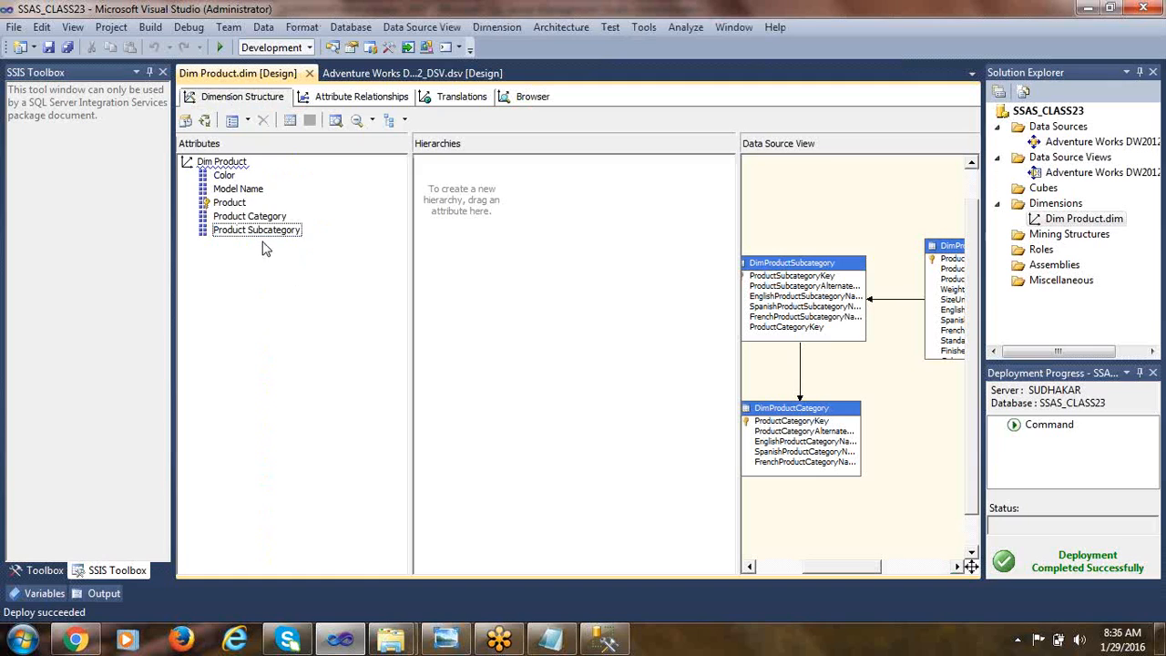
left_click_drag(251, 216, 503, 195)
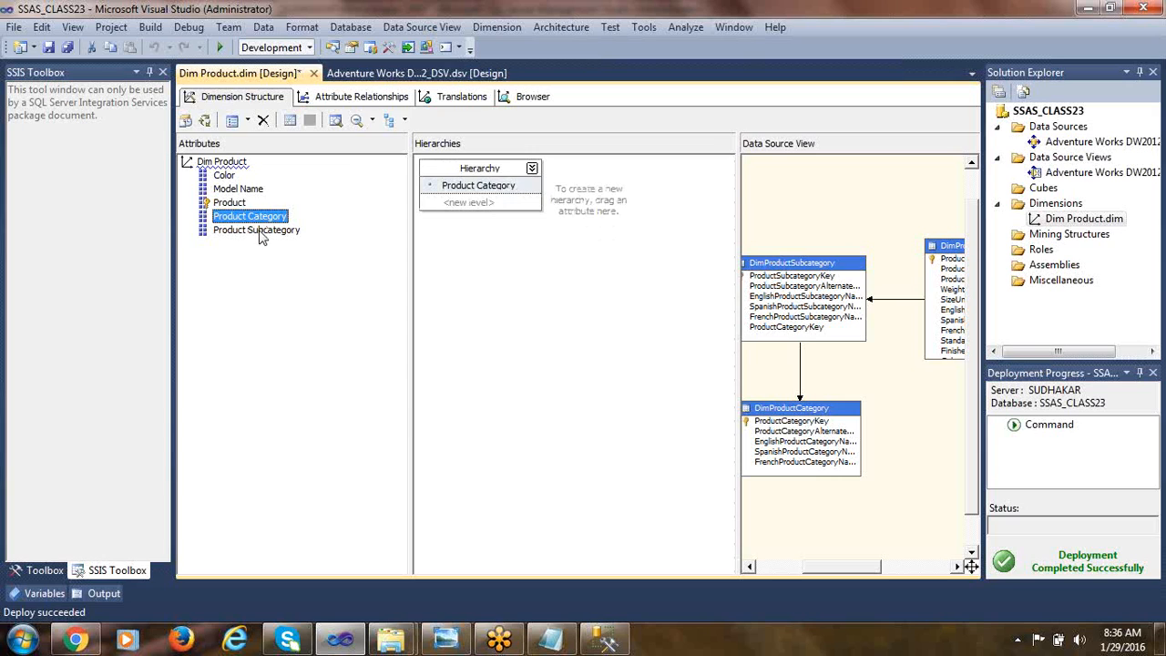
left_click_drag(260, 234, 479, 214)
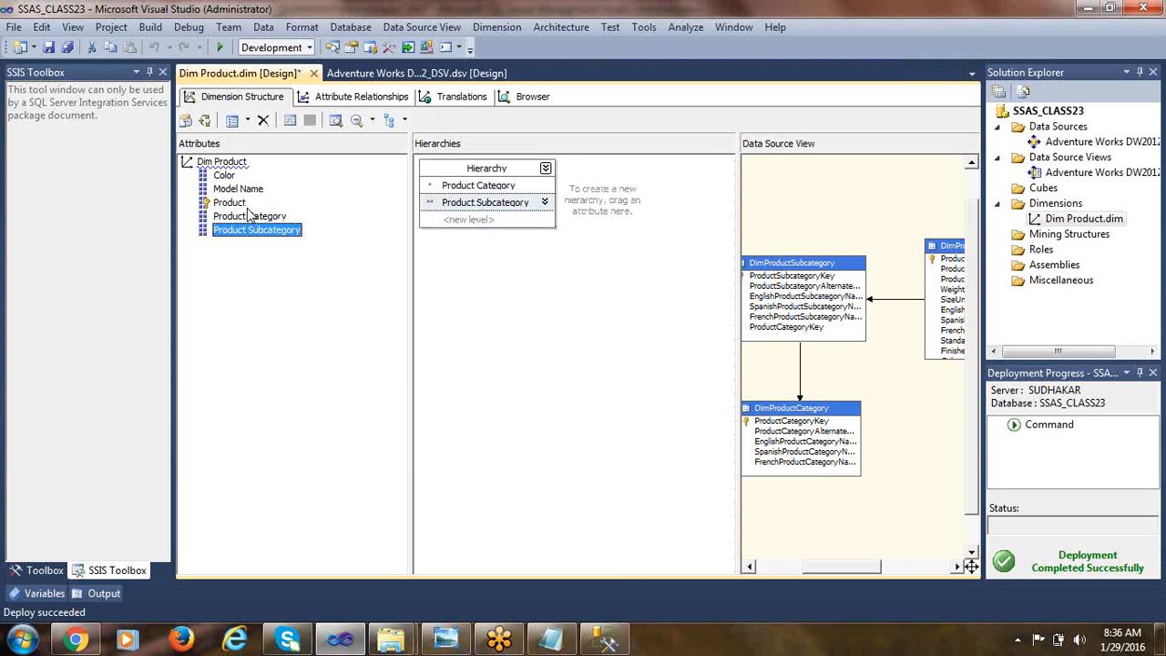
left_click_drag(230, 202, 472, 230)
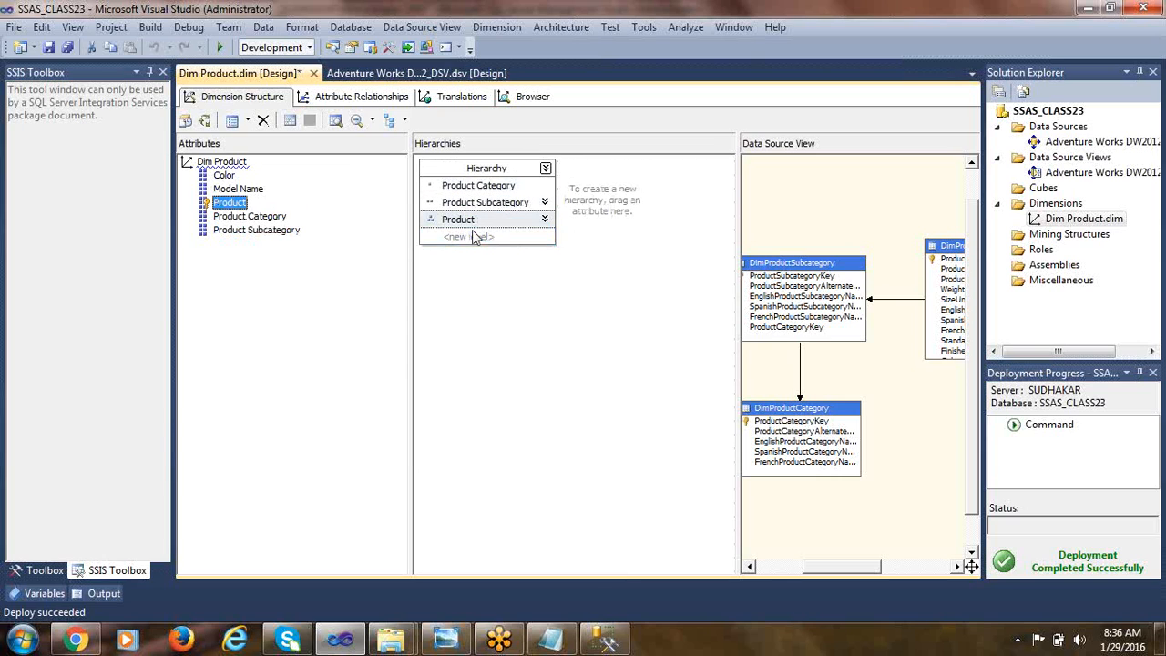
- Rename the new Dim Product user hierarchy to Product Hierarchy and deploy the SSAS_CLASS23 project
left_click(486, 221)
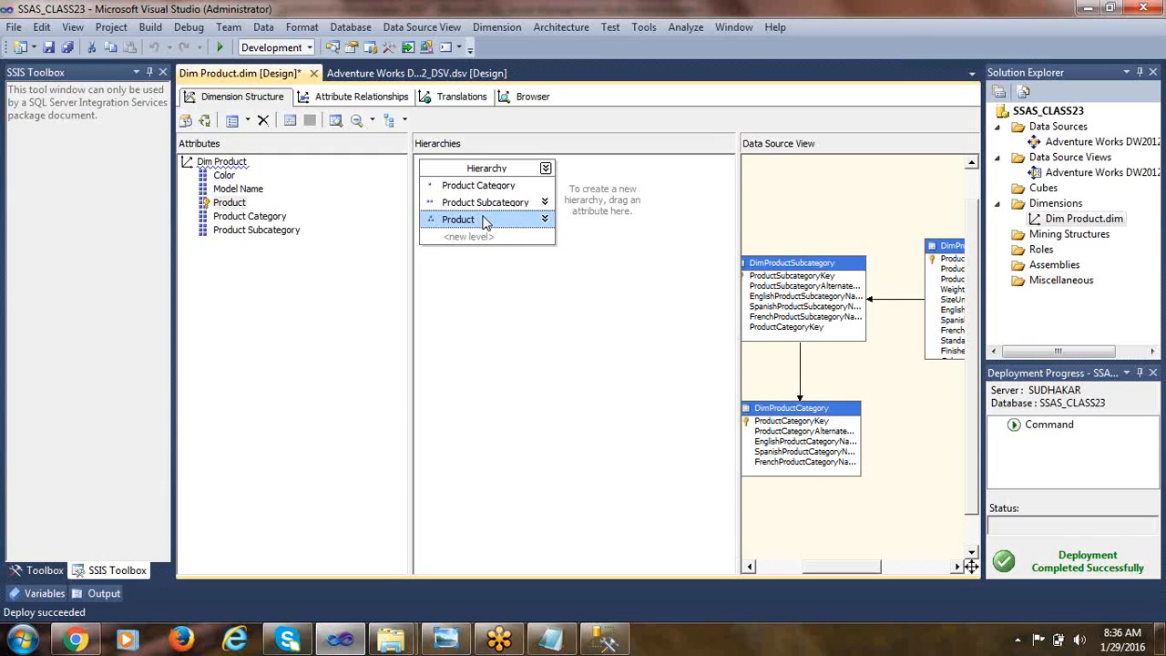
right_click(505, 172)
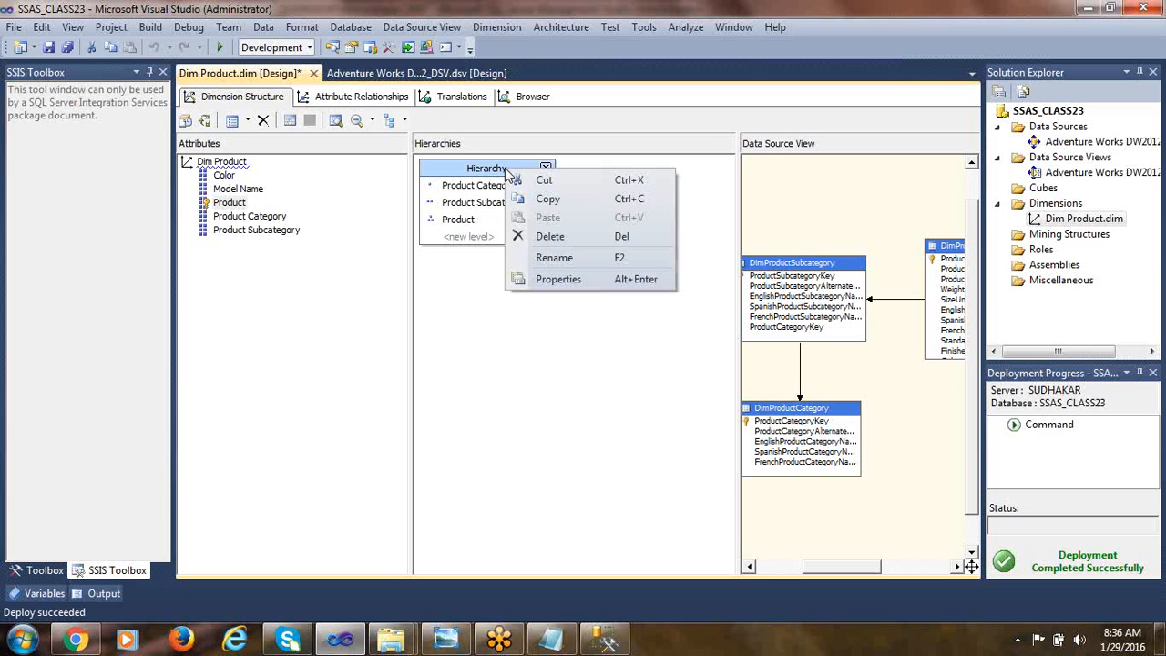
left_click(574, 281)
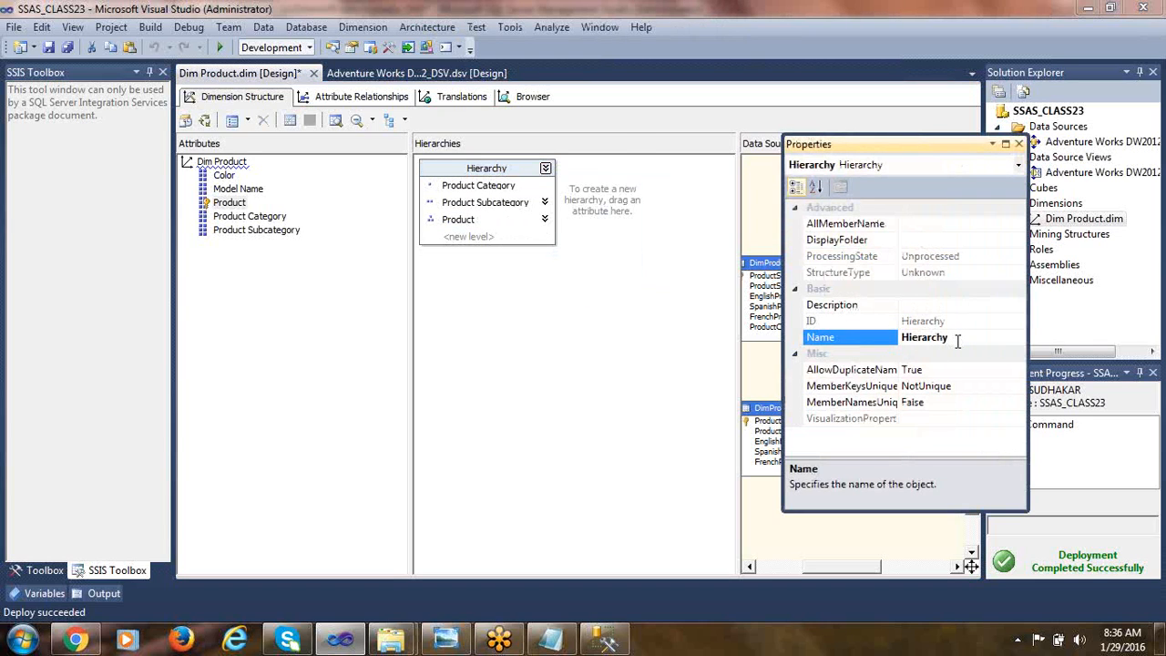
type("Product")
left_click(563, 323)
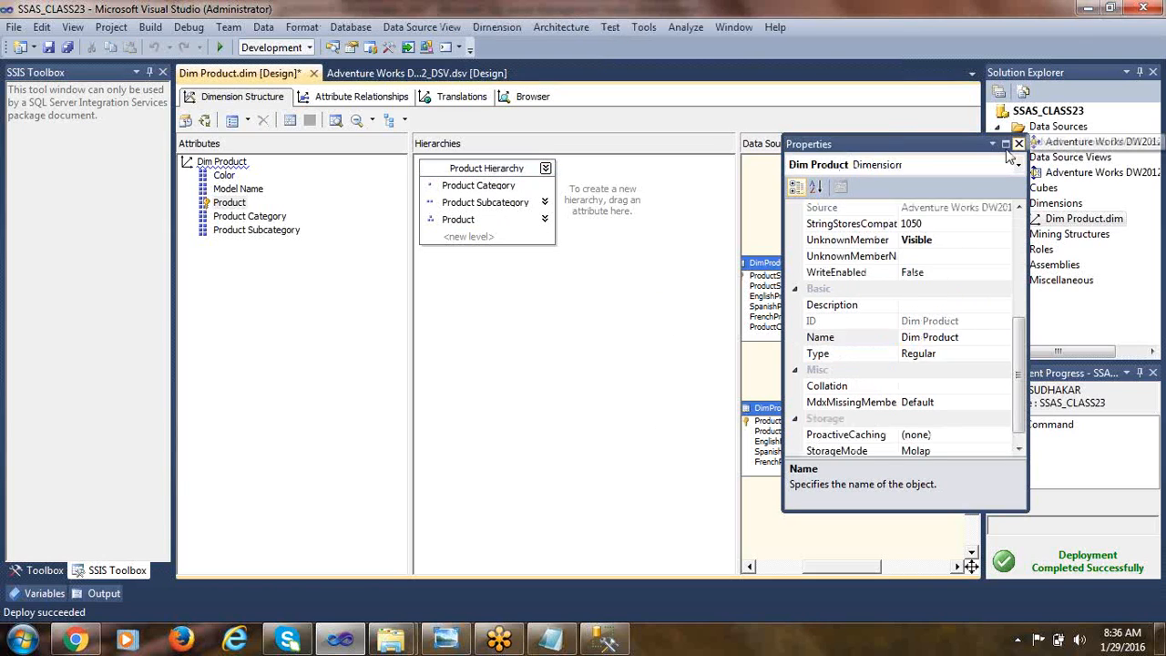
left_click(1019, 145)
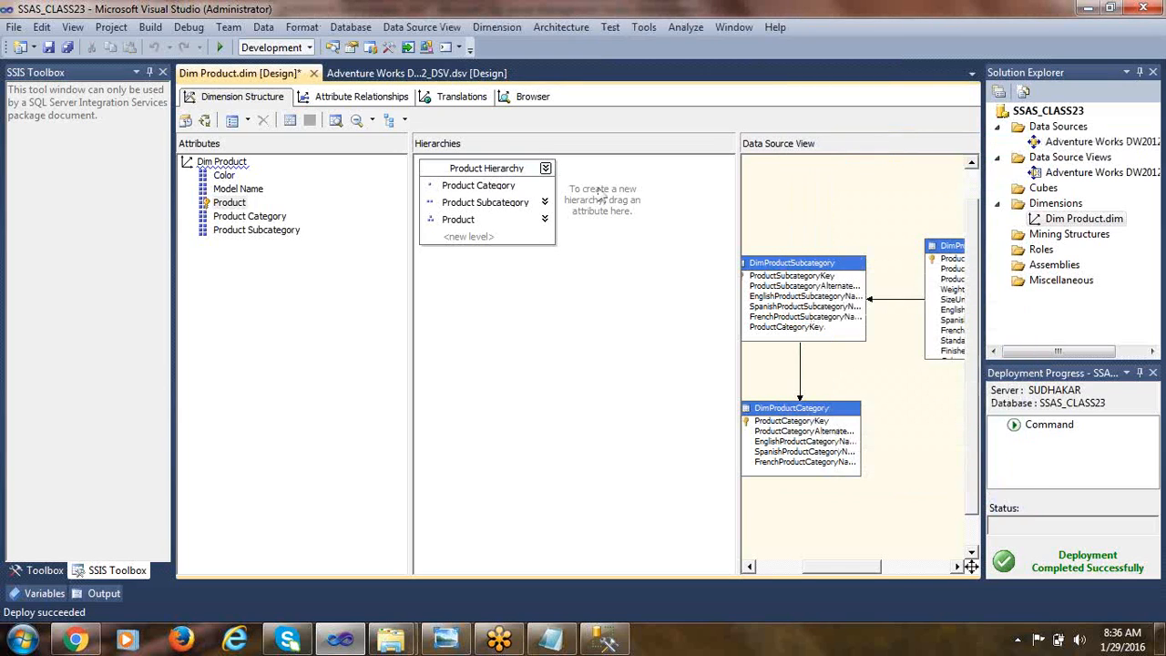
right_click(1044, 111)
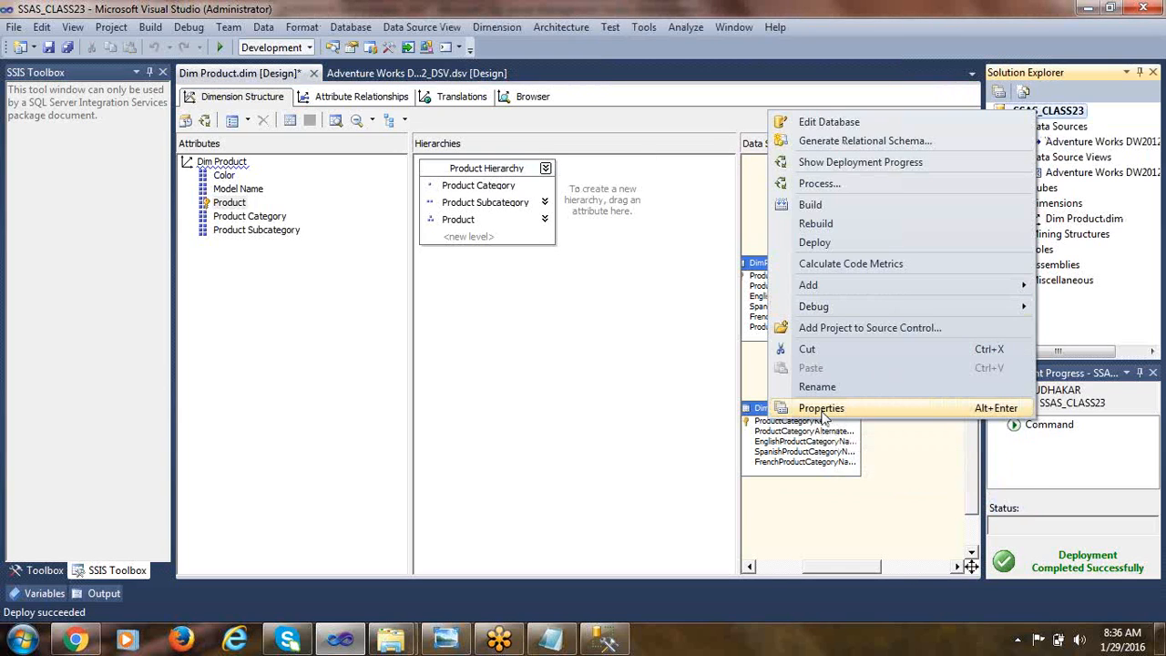
left_click(816, 243)
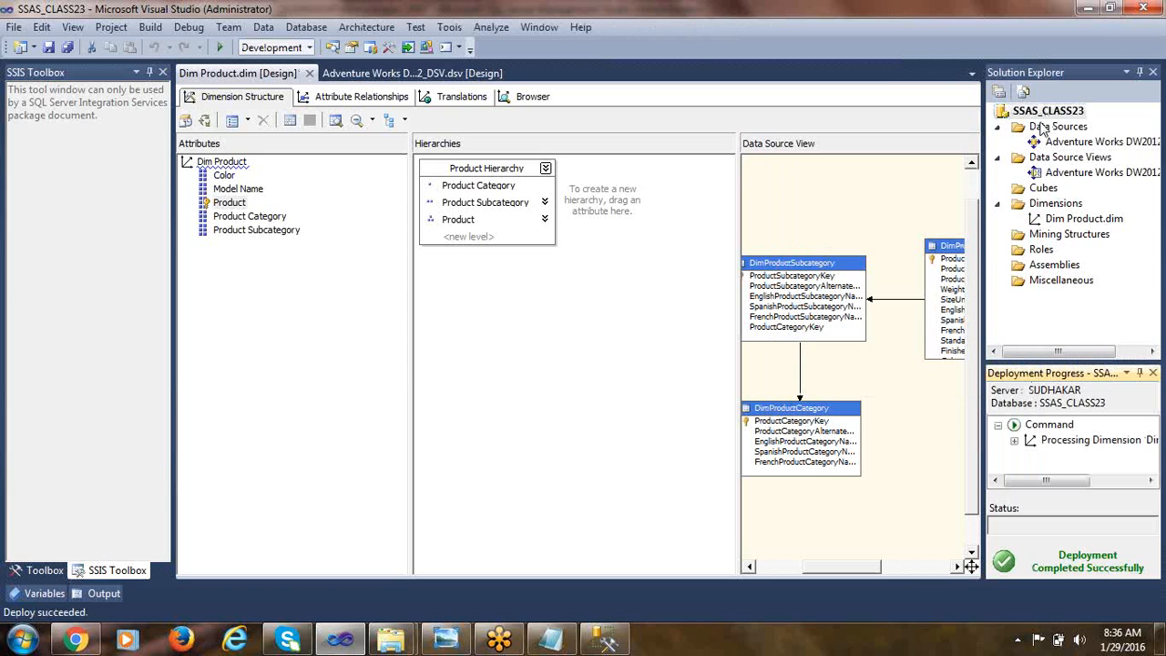
- Set the deployment Processing Option of the SSAS_CLASS23 project to Default and apply the change
right_click(1042, 119)
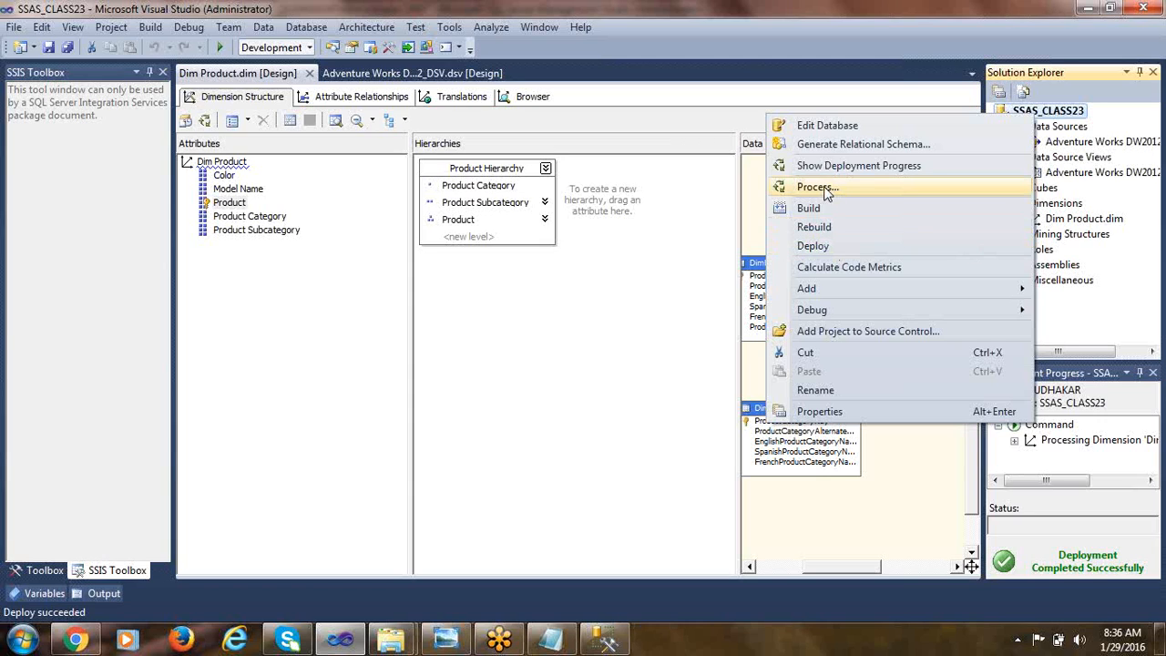
left_click(828, 414)
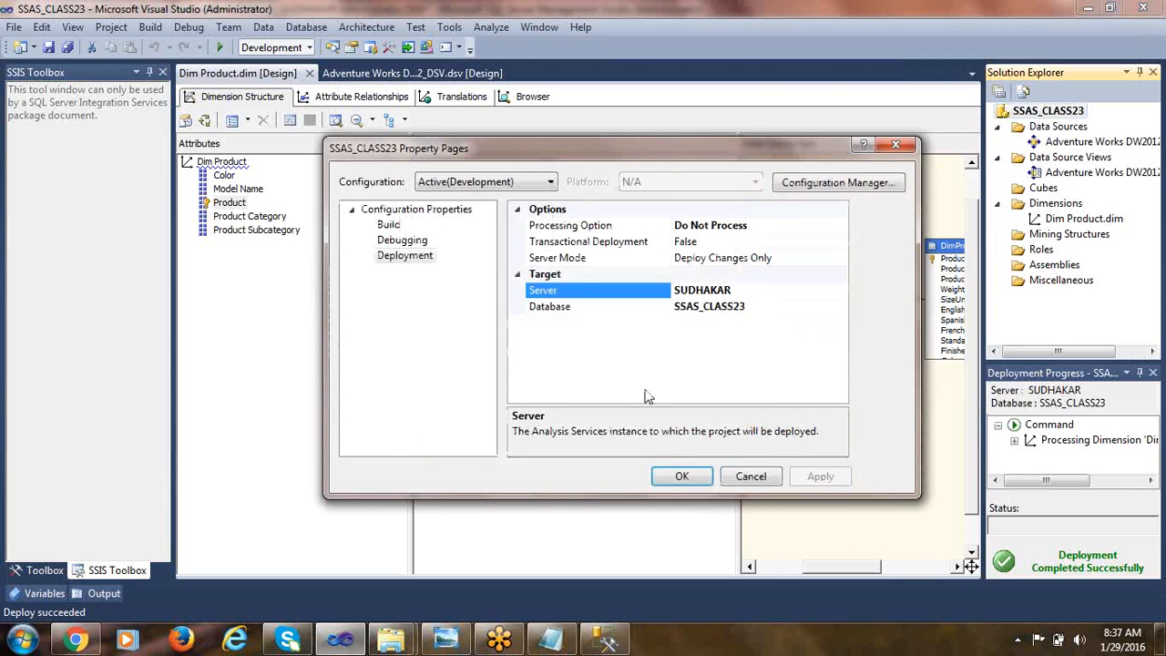
left_click(422, 257)
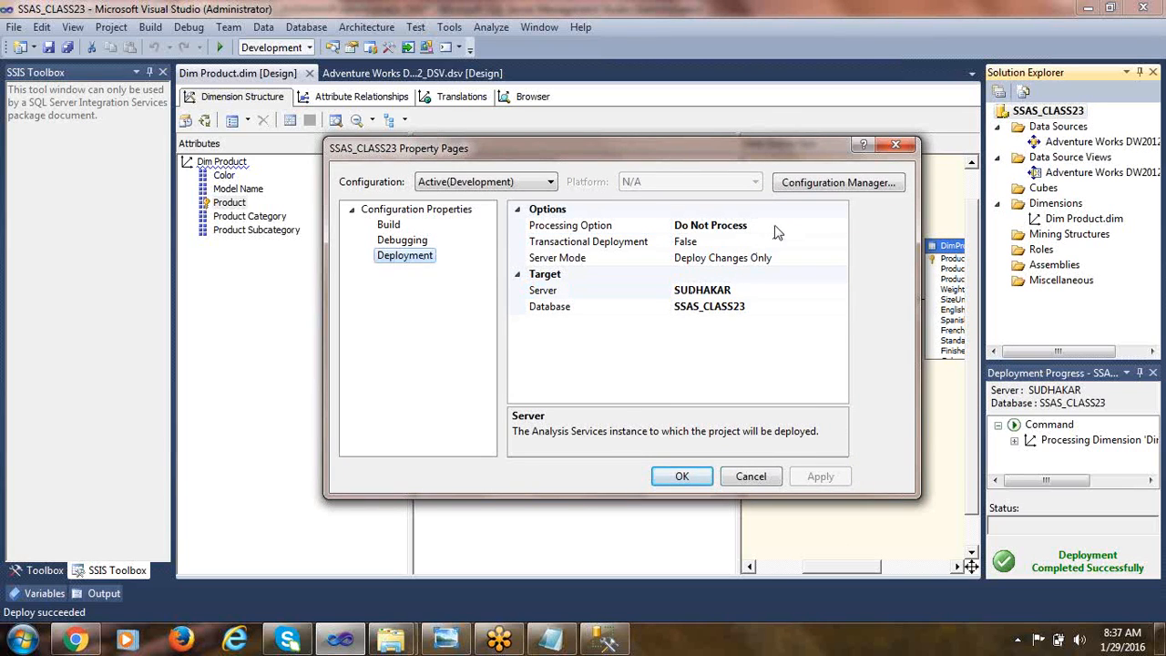
left_click(709, 228)
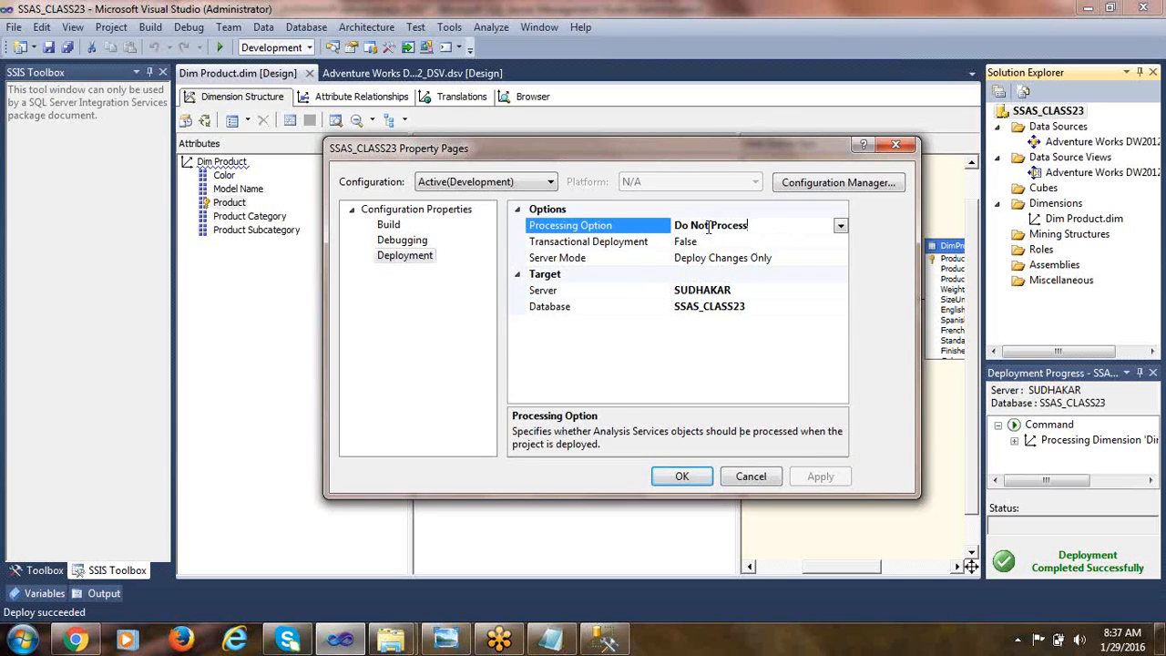
left_click(840, 226)
left_click(697, 246)
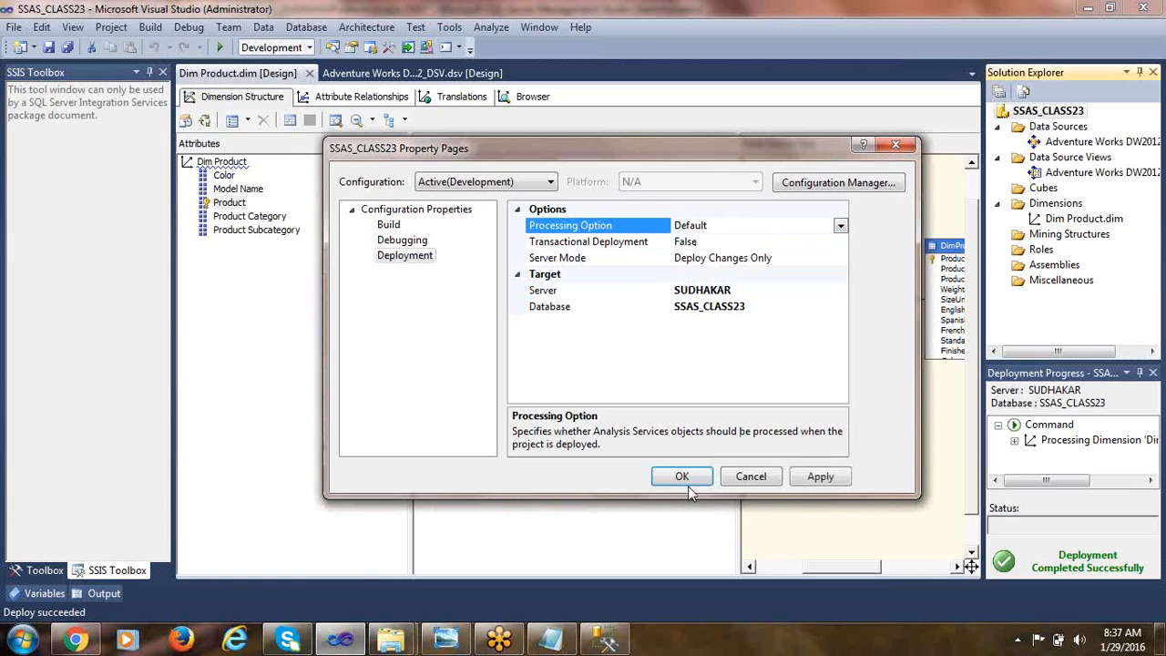
left_click(818, 477)
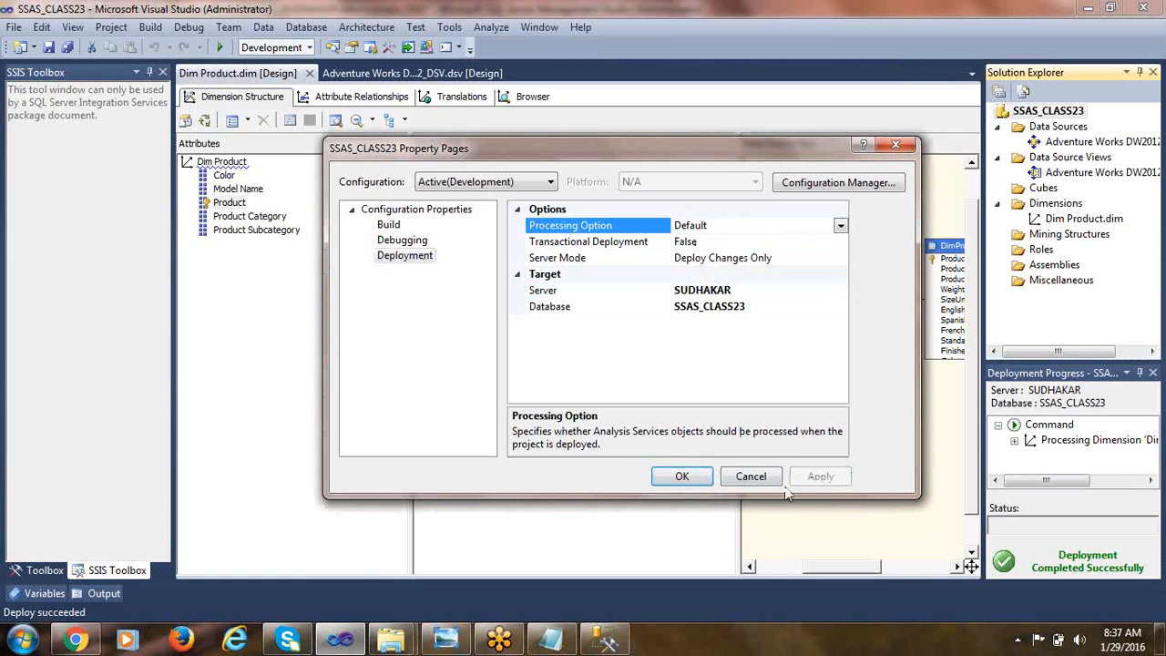
left_click(672, 476)
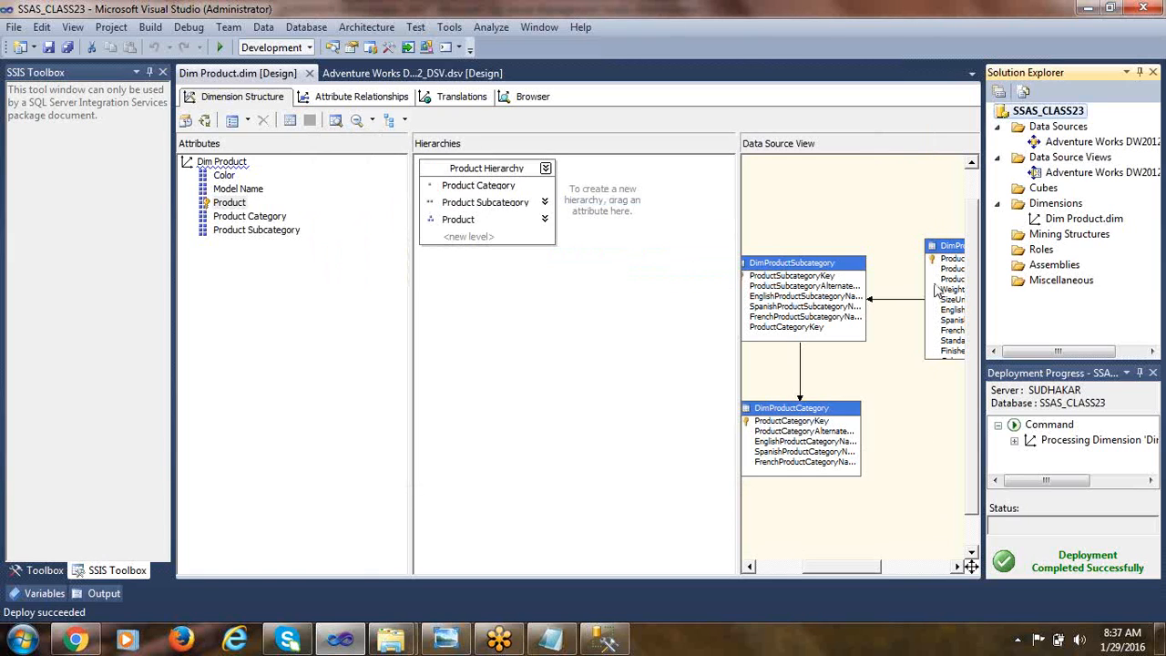
- Deploy the SSAS_CLASS23 project again with the Default processing option
right_click(1032, 116)
left_click(802, 248)
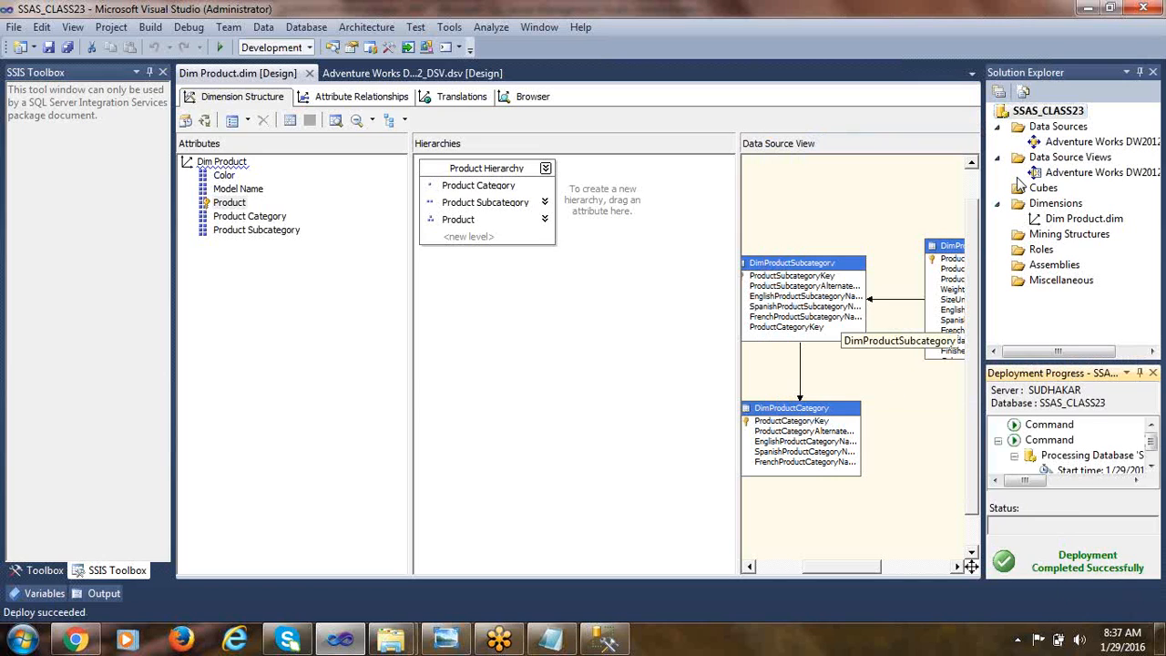
left_click(526, 449)
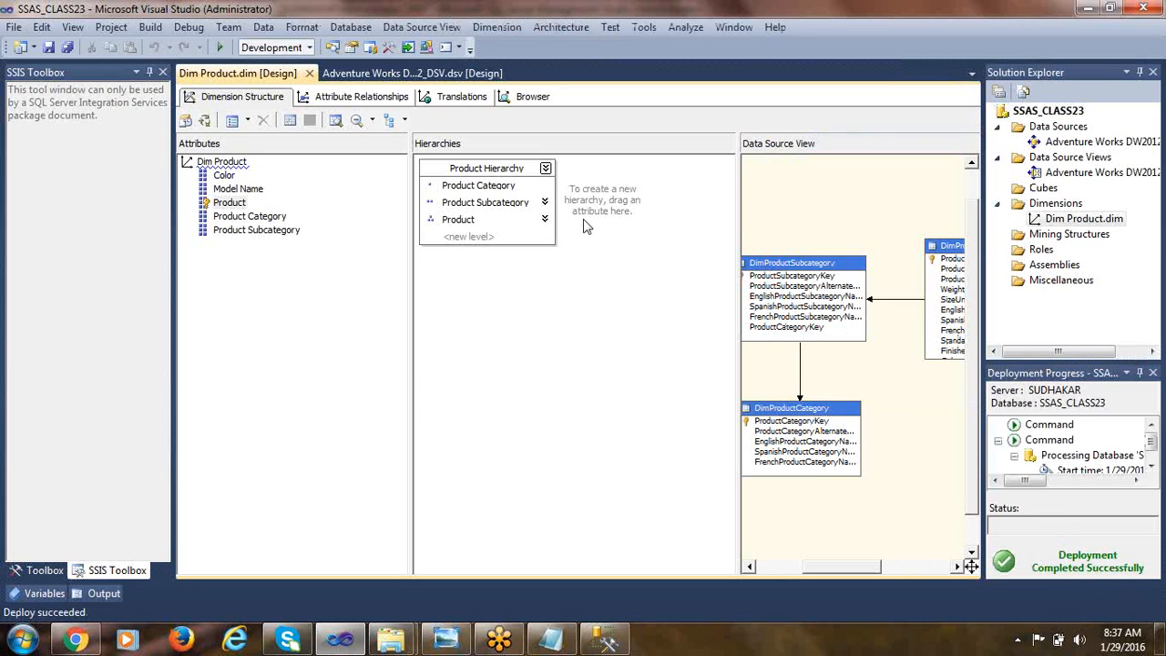
- Reconnect the Dim Product browser and display the Product Hierarchy with the members under All expanded
left_click(528, 97)
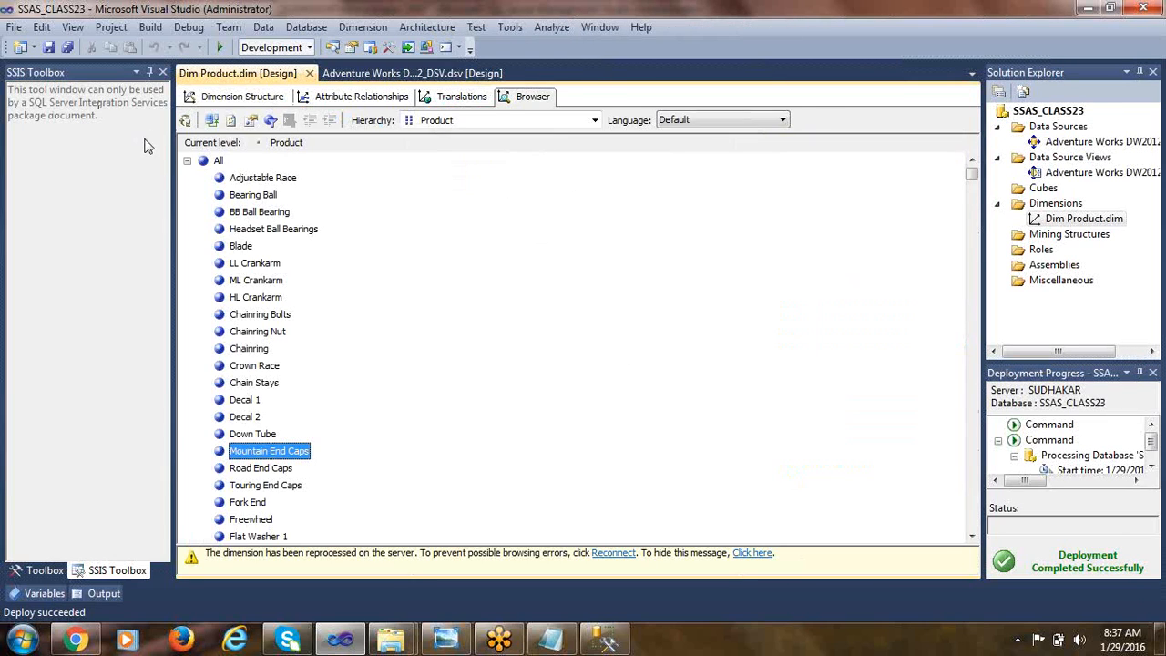
left_click(212, 121)
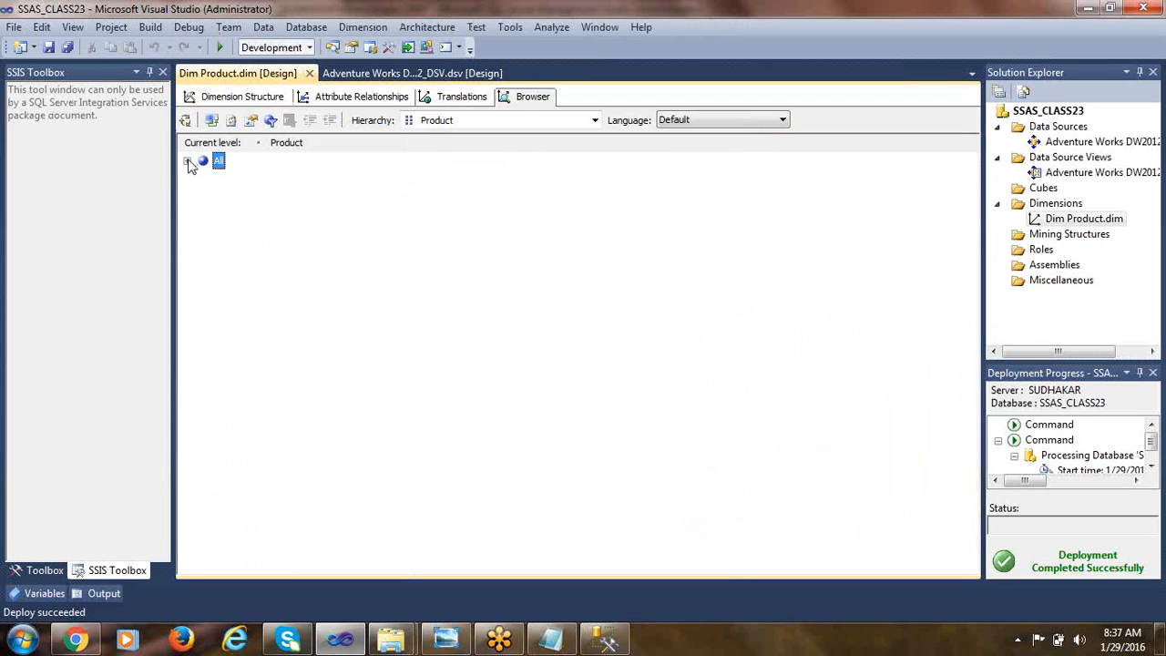
left_click(451, 122)
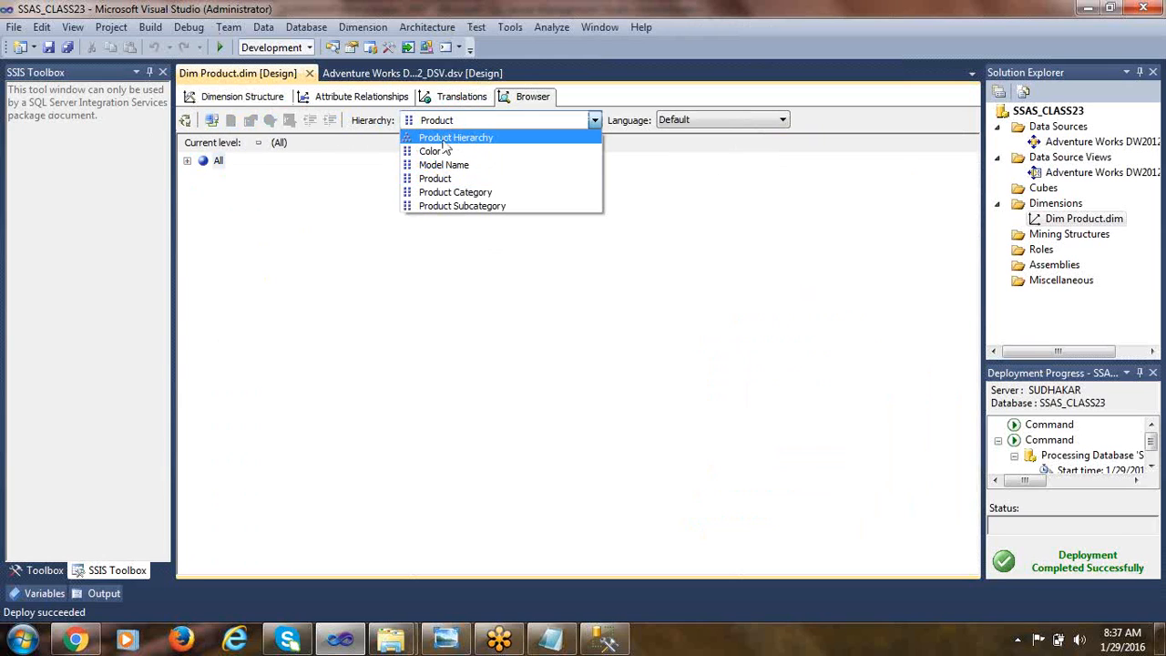
left_click(455, 138)
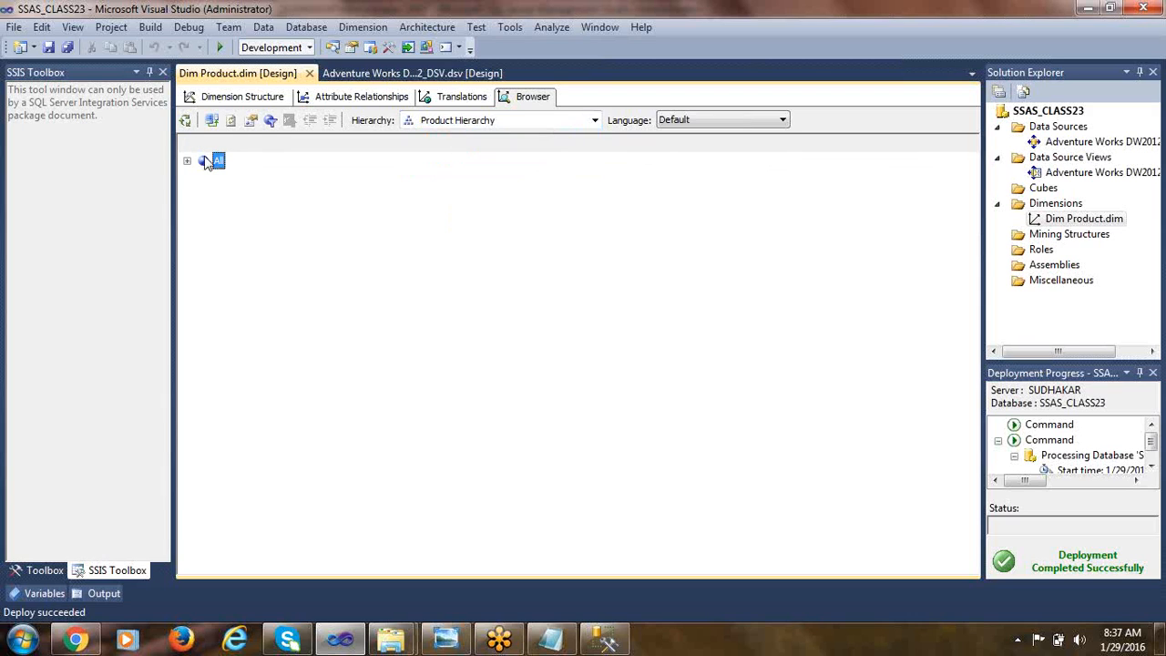
left_click(187, 162)
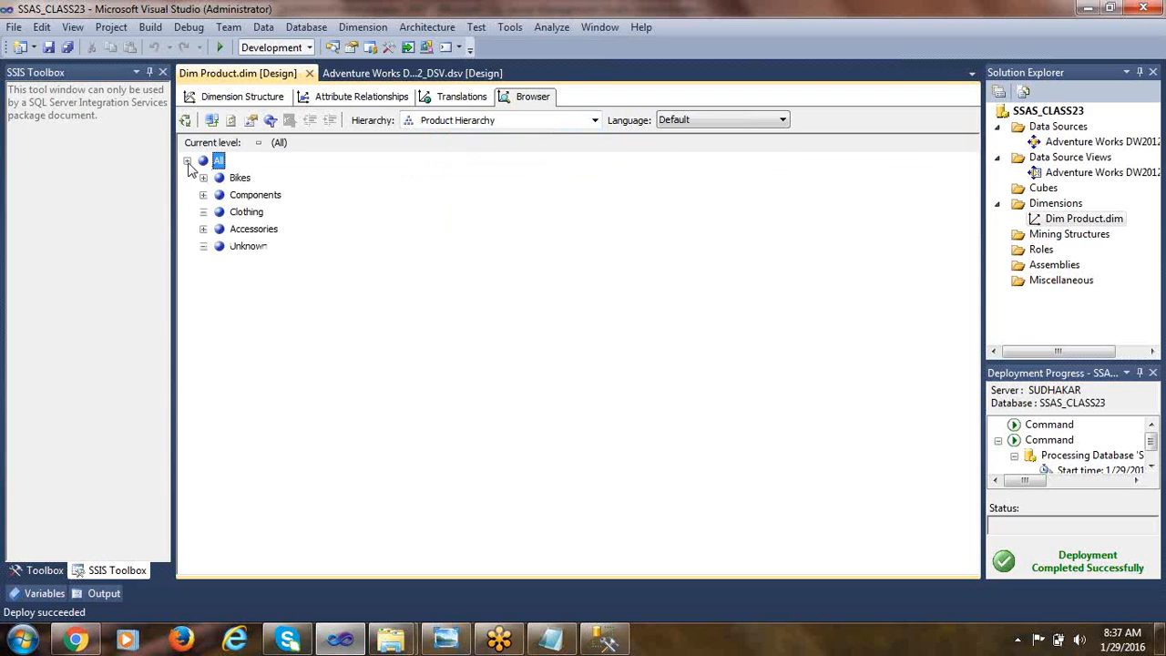
- Examine the product category members Components, Clothing, Accessories and Bikes in the Product Hierarchy
left_click(250, 195)
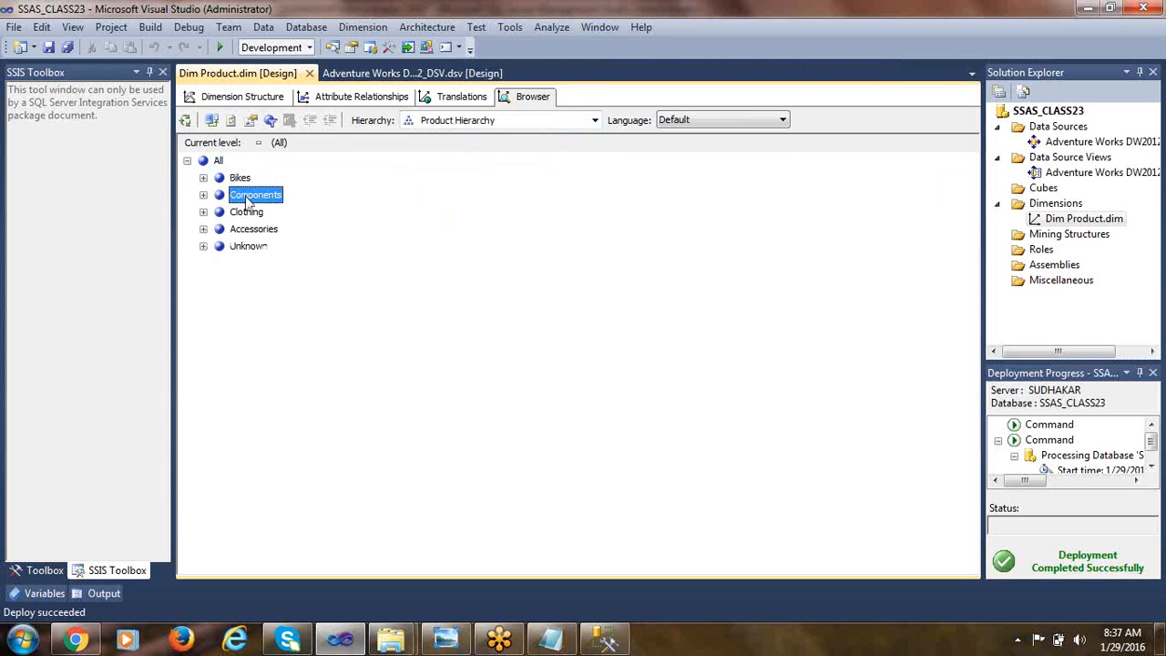
left_click(246, 212)
left_click(246, 228)
left_click(241, 180)
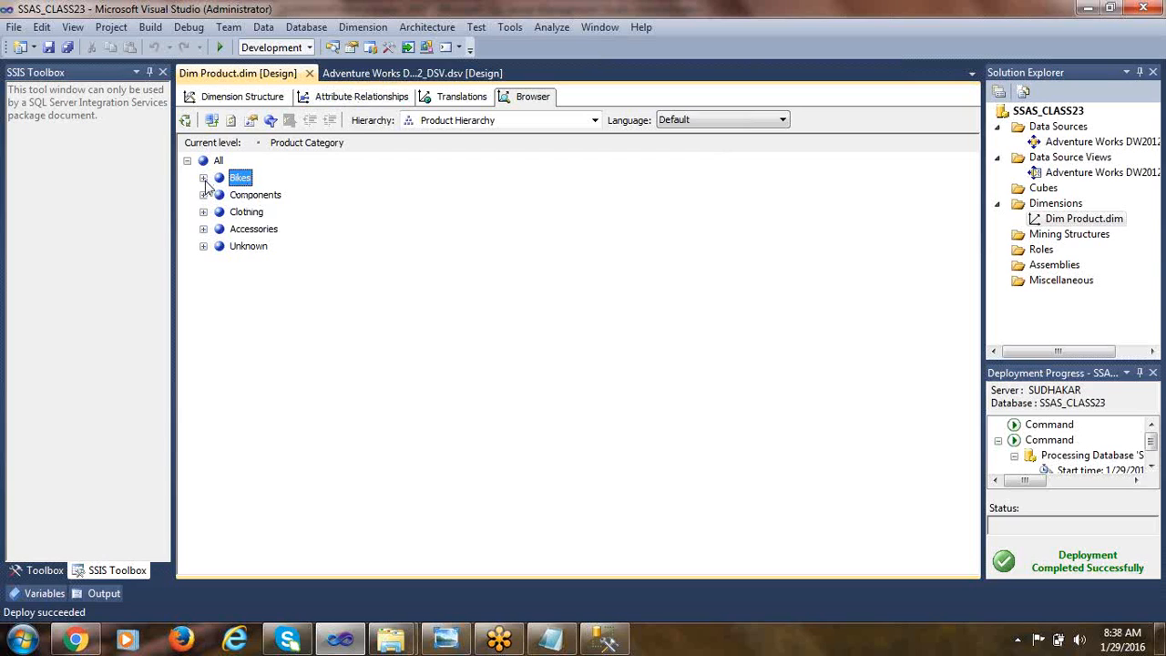
- Expand Bikes in the Product Hierarchy and examine its subcategories Mountain Bikes, Road Bikes and Touring Bikes
left_click(203, 178)
left_click(269, 195)
left_click(265, 212)
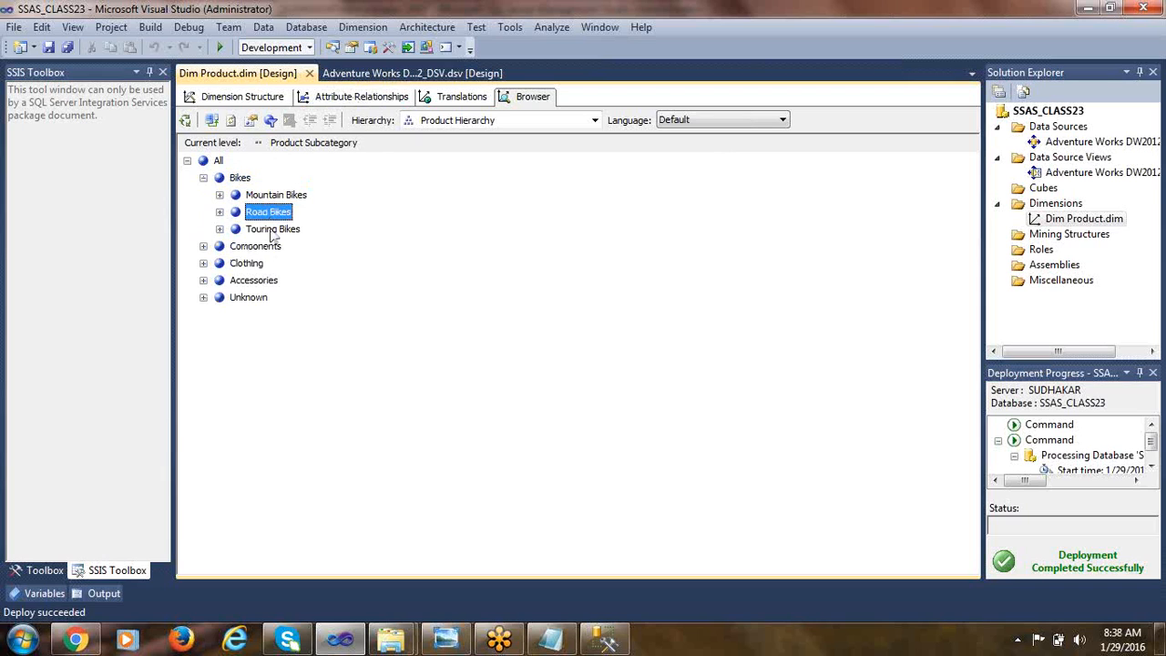
left_click(271, 229)
left_click(269, 212)
left_click(271, 196)
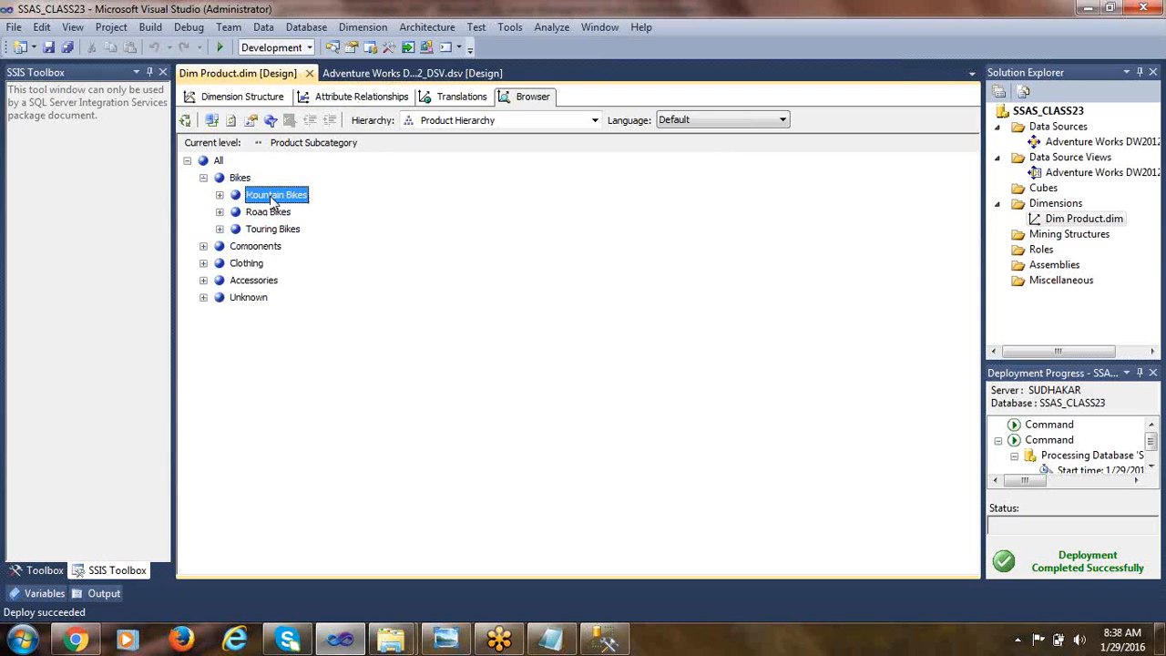
left_click(269, 211)
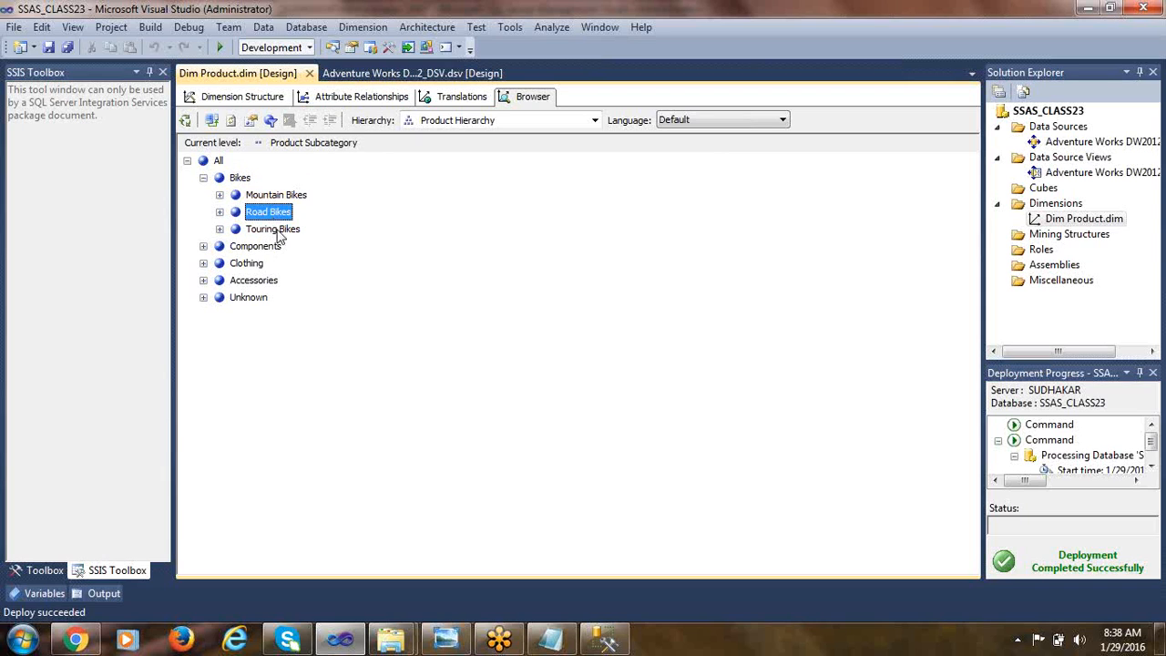
left_click(273, 197)
left_click(273, 215)
left_click(273, 228)
left_click(270, 196)
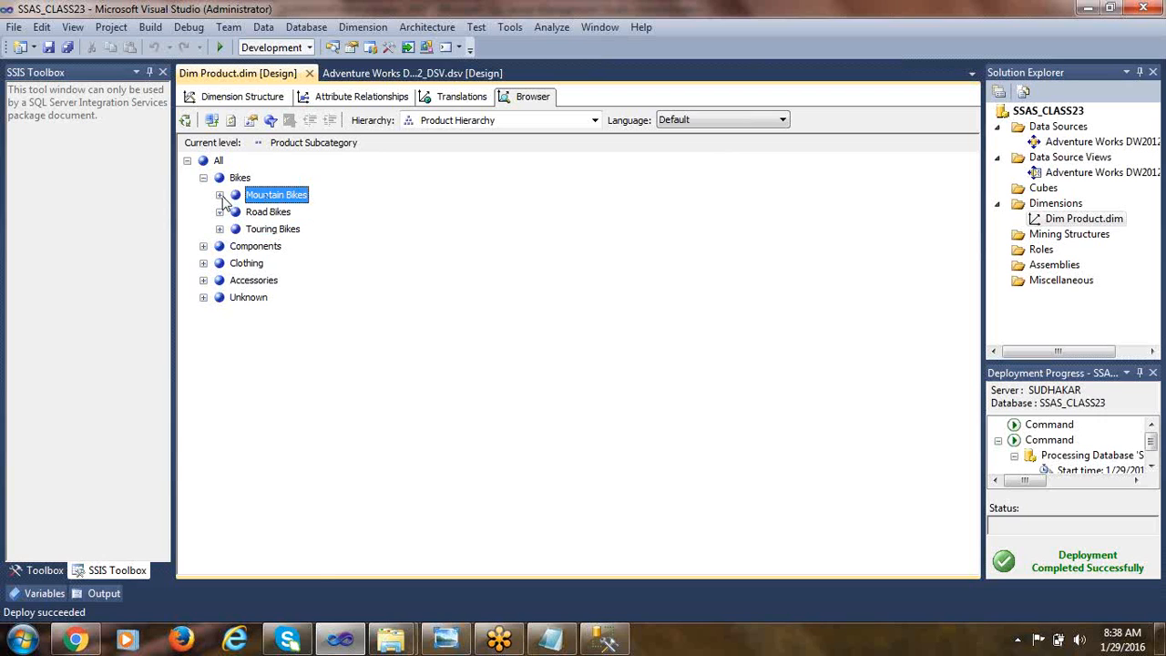
- Expand the Mountain Bikes subcategory and look through its list of products
left_click(220, 195)
left_click(306, 195)
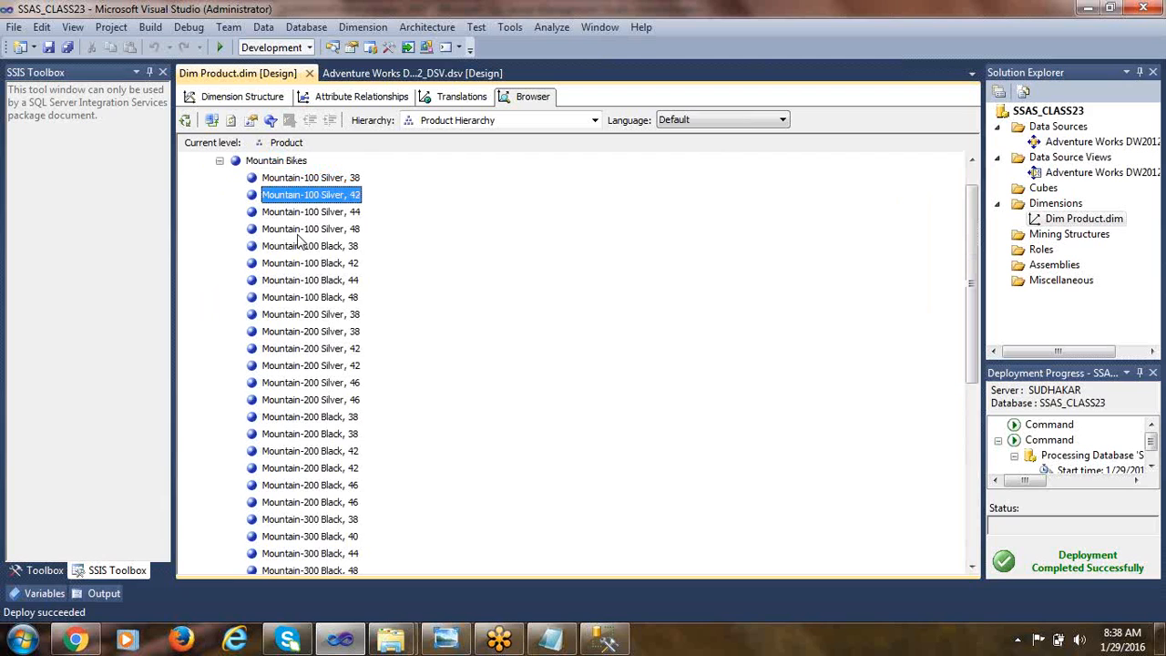
left_click(298, 231)
scroll(310, 247, "down", 5)
scroll(318, 256, "up", 6)
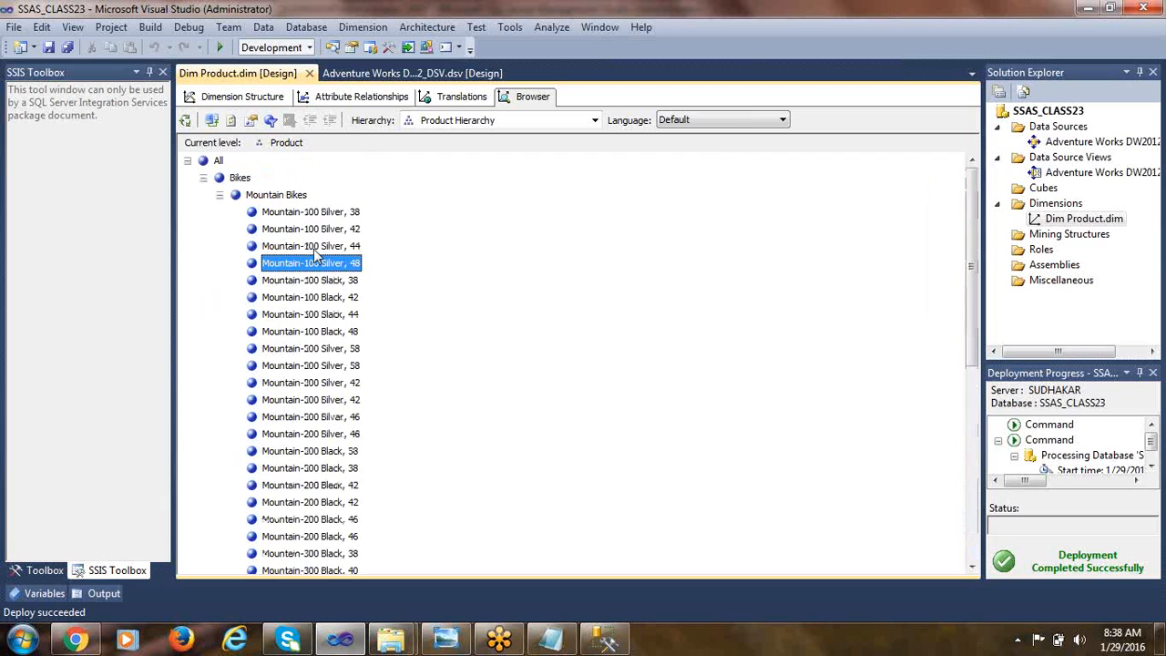
- Collapse the Product Hierarchy members back to the category level and return to the Dim Product dimension structure
left_click(219, 194)
left_click(203, 178)
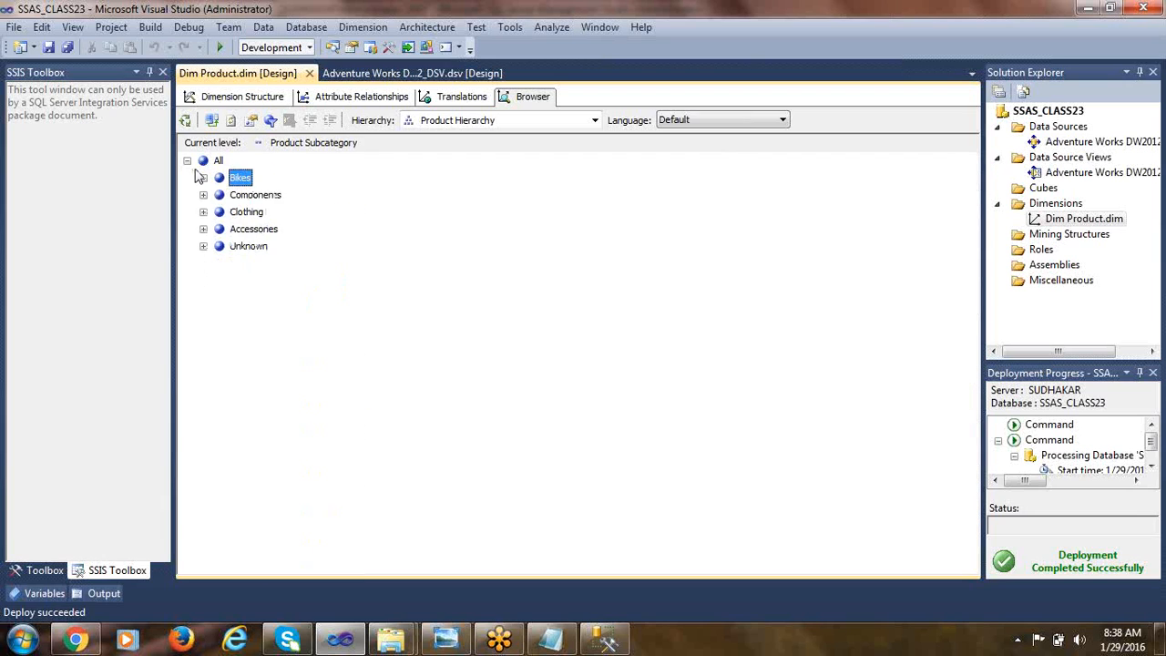
left_click(187, 161)
left_click(187, 160)
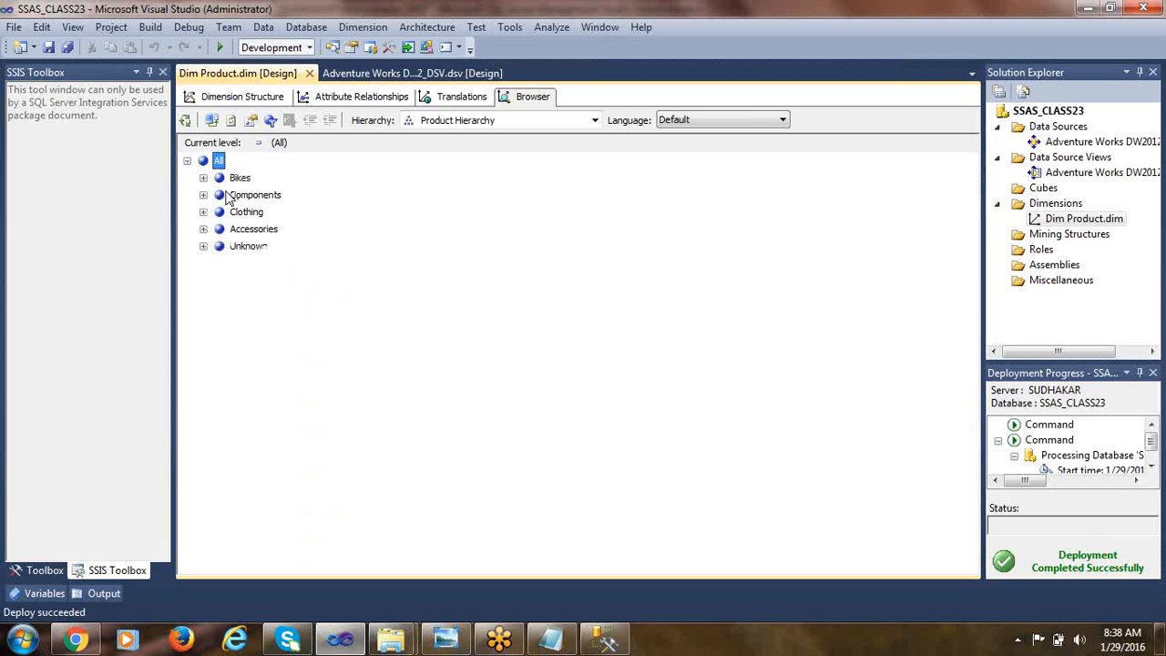
left_click(244, 96)
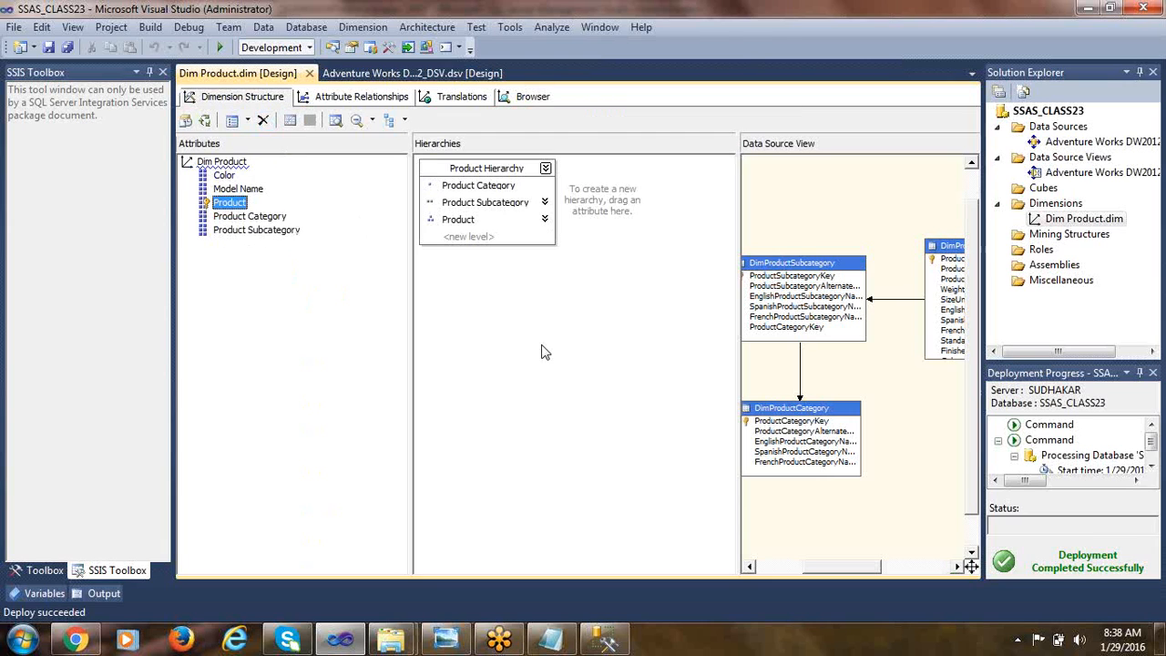